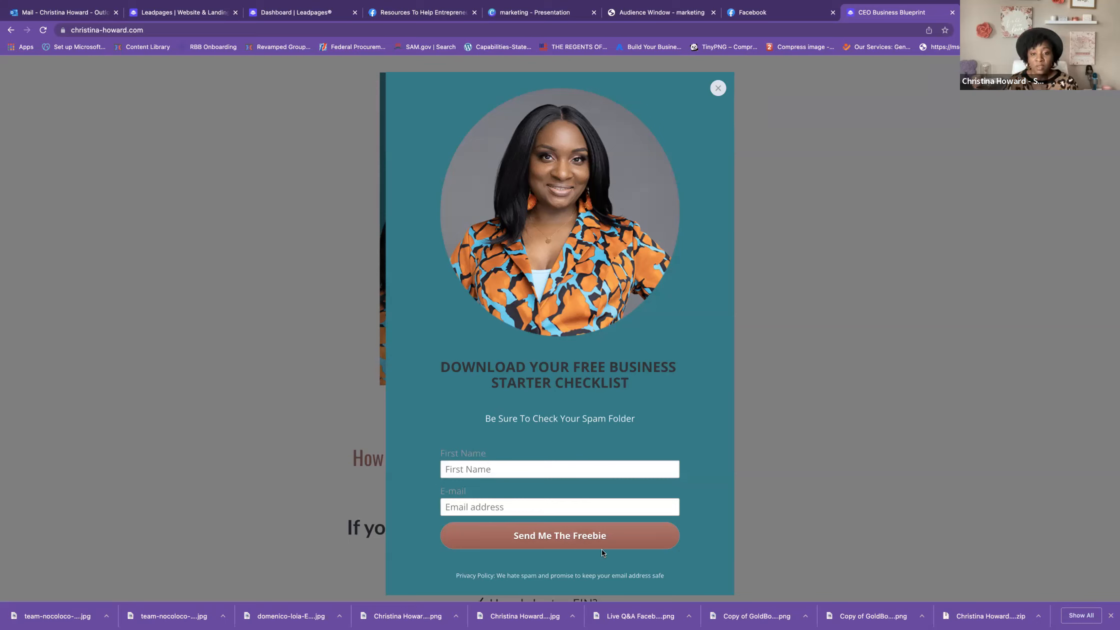
# Step: Dismiss the free business starter checklist pop-up and review the Business Blueprint landing page from its banner to the instructor section
pyautogui.click(716, 87)
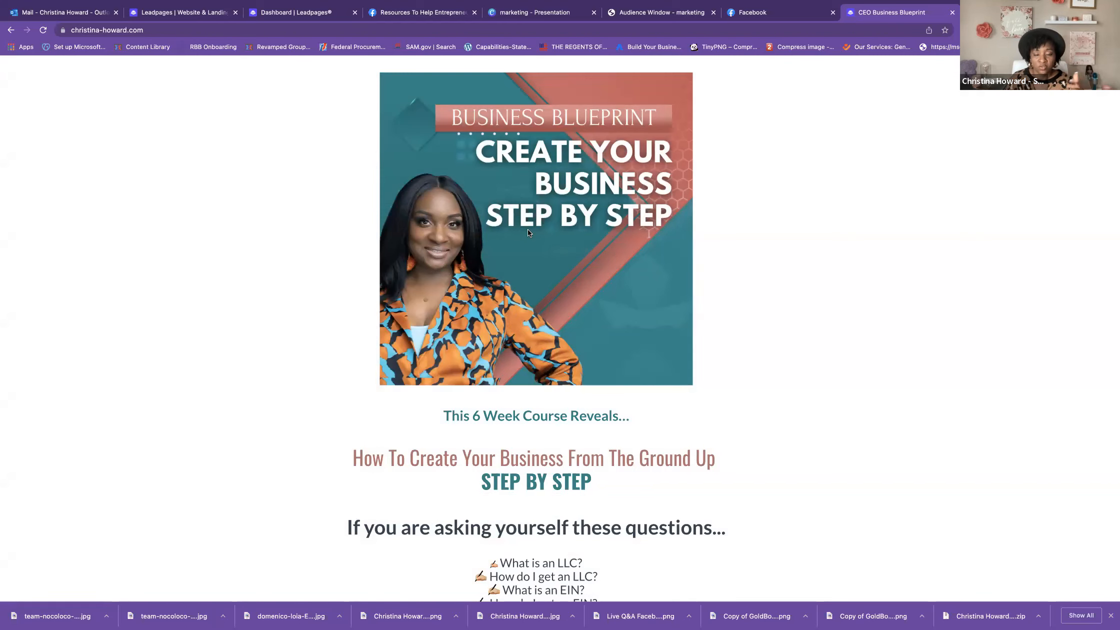
pyautogui.scroll(-6, 529, 232)
pyautogui.scroll(-6, 527, 229)
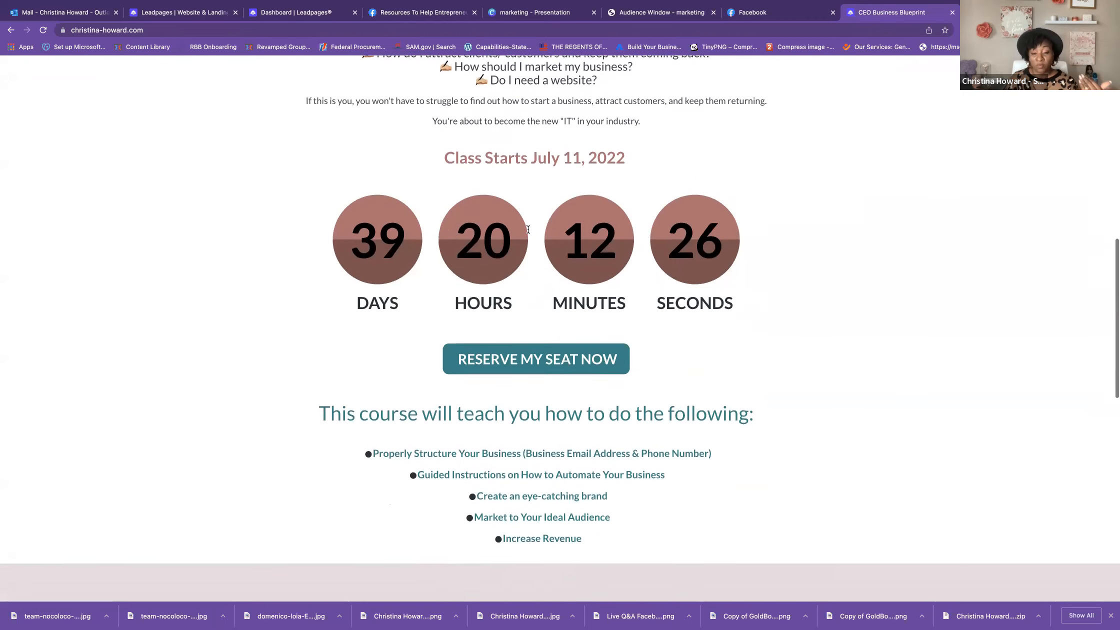
pyautogui.scroll(-3, 528, 229)
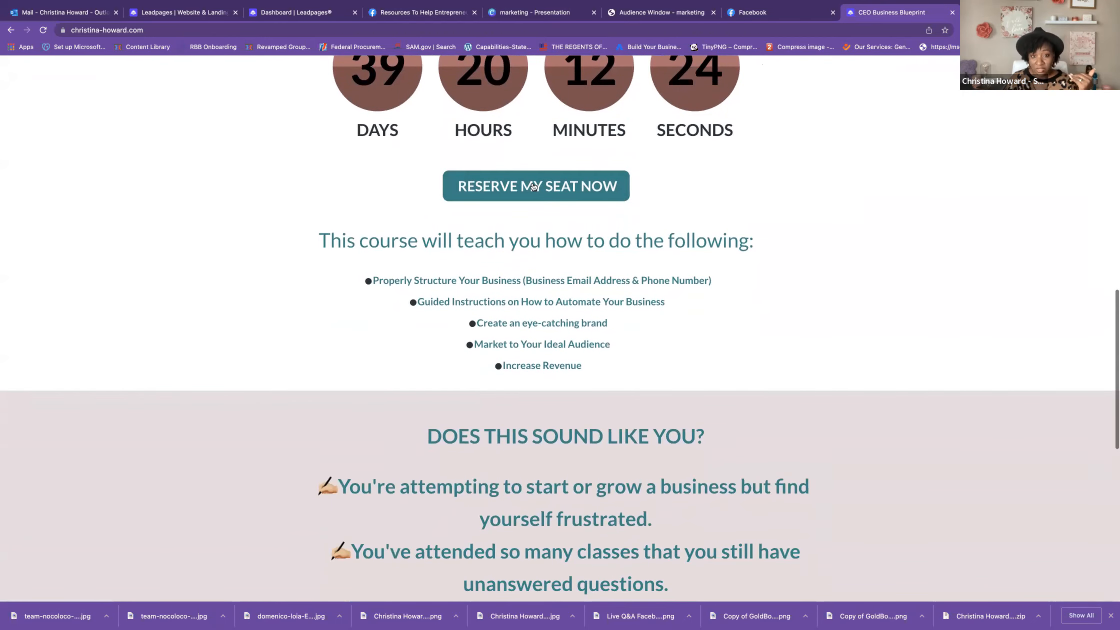
pyautogui.scroll(-3, 530, 186)
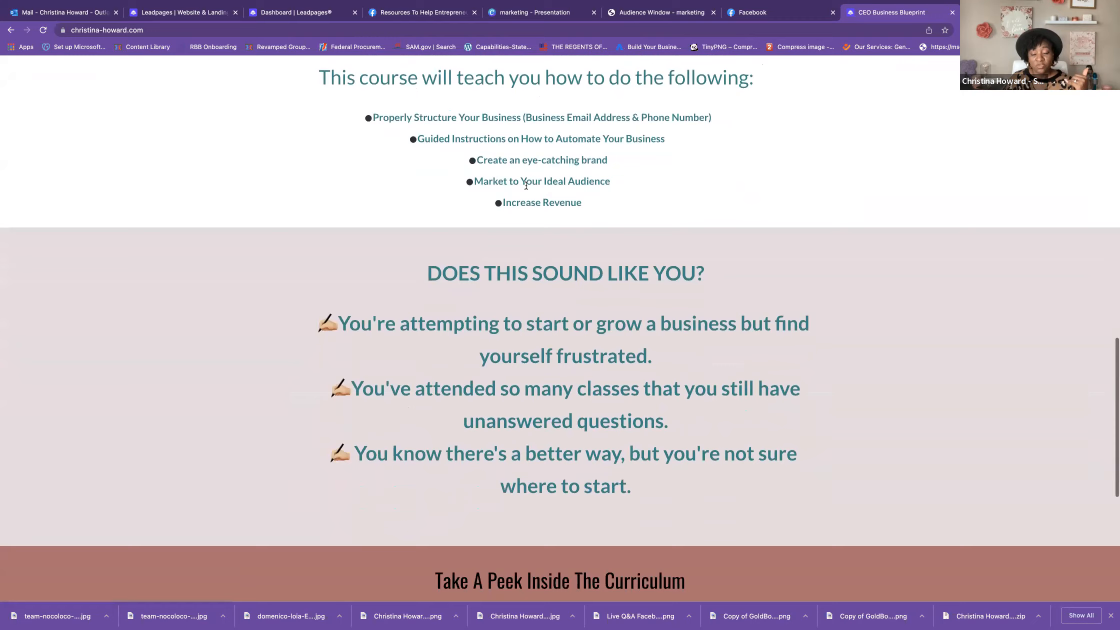
pyautogui.scroll(-7, 526, 185)
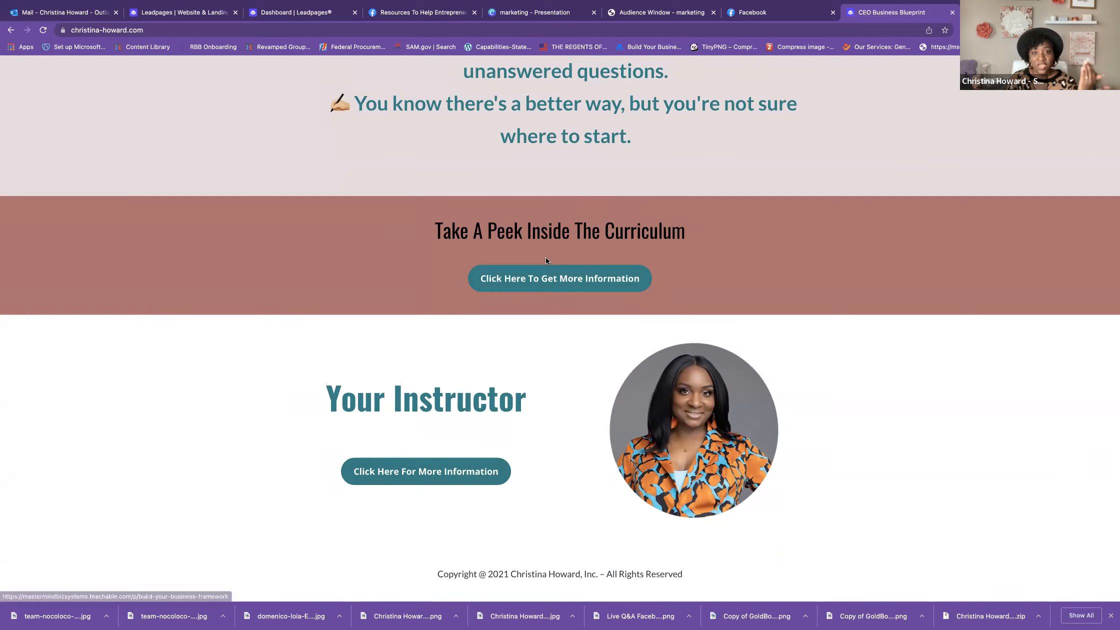
pyautogui.scroll(12, 545, 257)
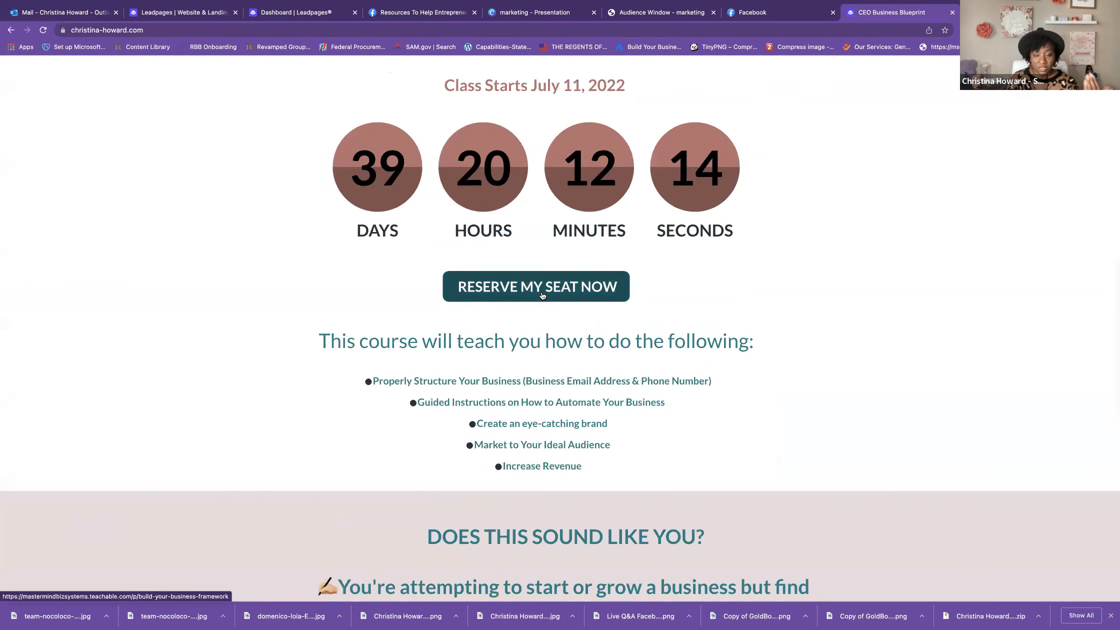
pyautogui.scroll(5, 542, 296)
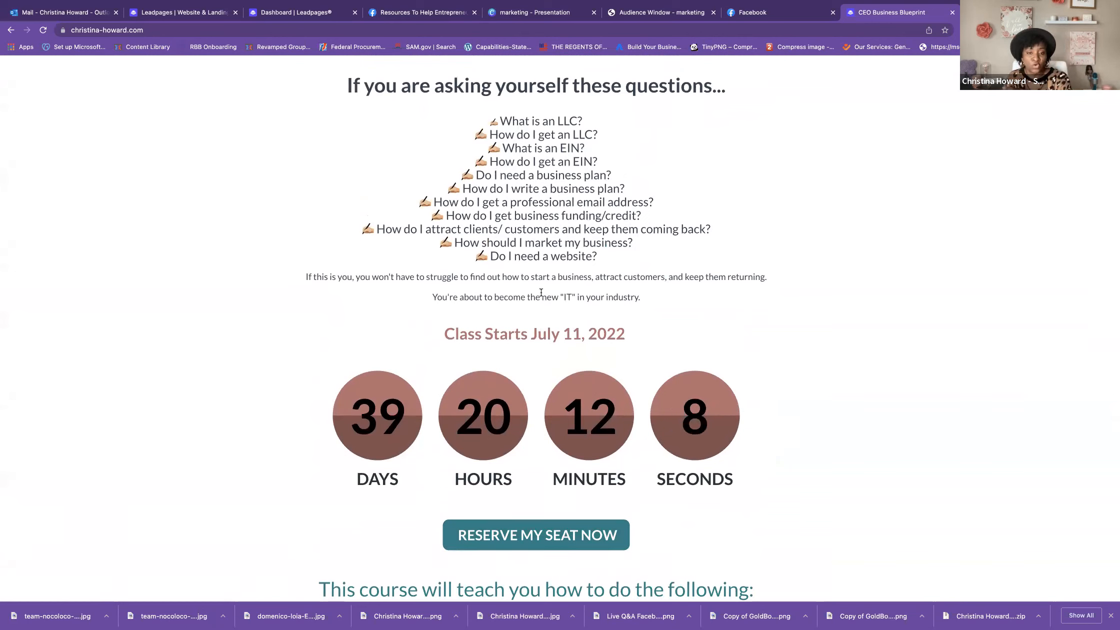
pyautogui.scroll(9, 541, 293)
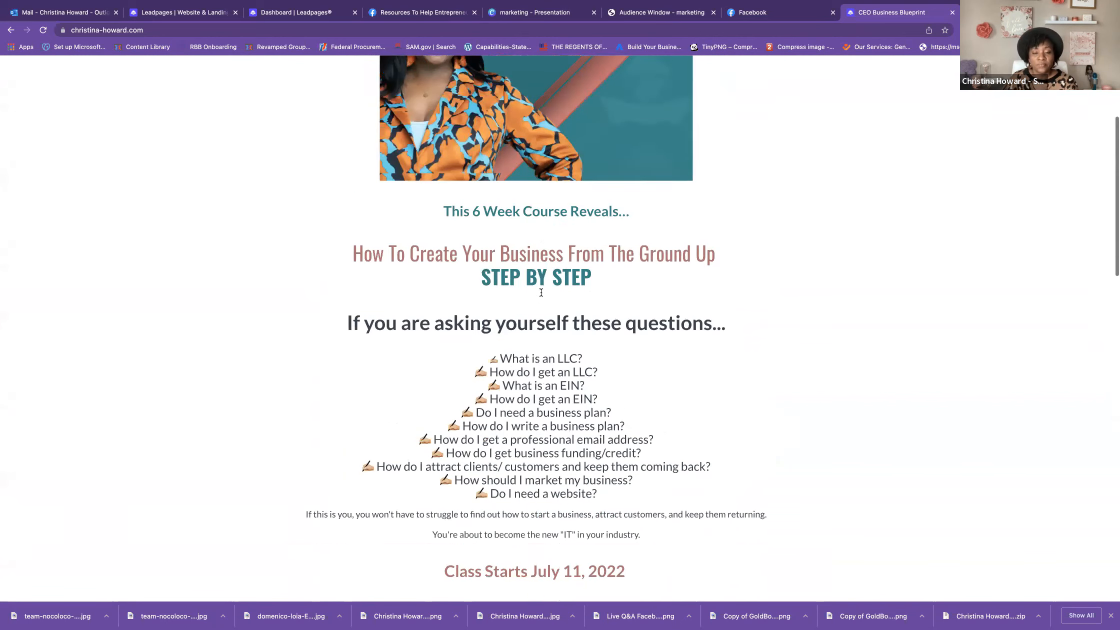
pyautogui.scroll(-2, 541, 291)
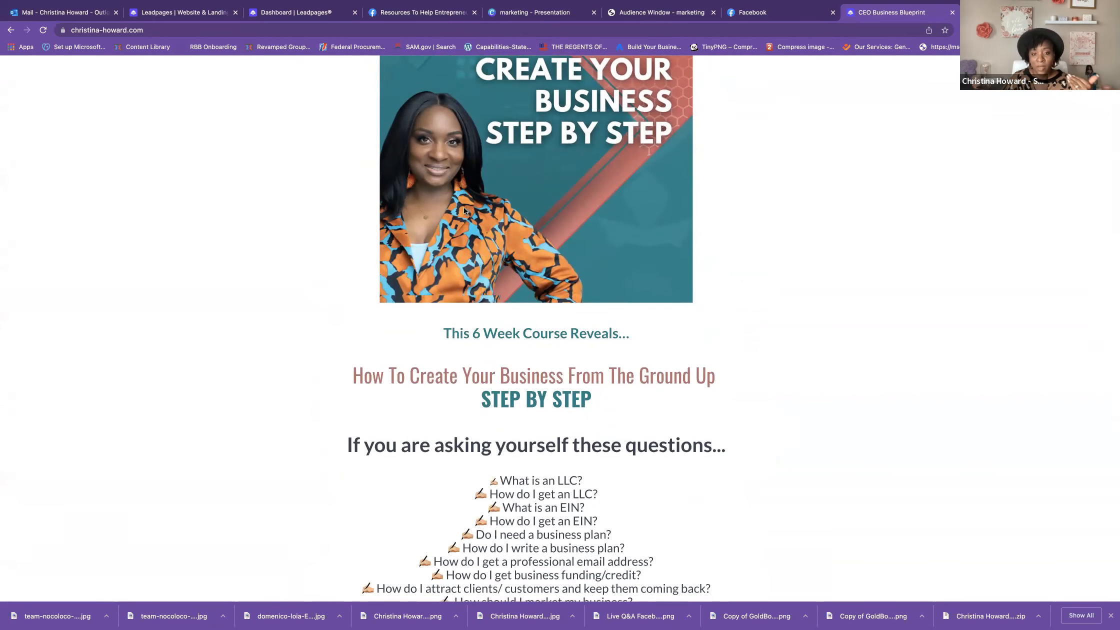
# Step: Open the course information page linked from the landing page's "Take A Peek Inside The Curriculum" section
pyautogui.scroll(-6, 464, 211)
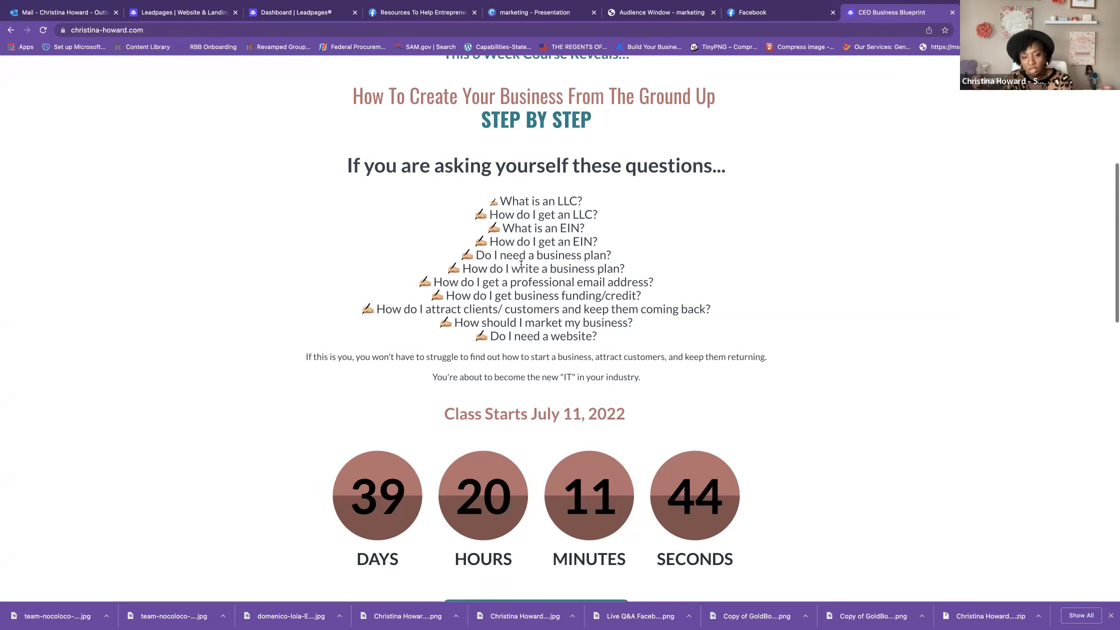
pyautogui.scroll(-5, 521, 264)
pyautogui.scroll(-3, 521, 264)
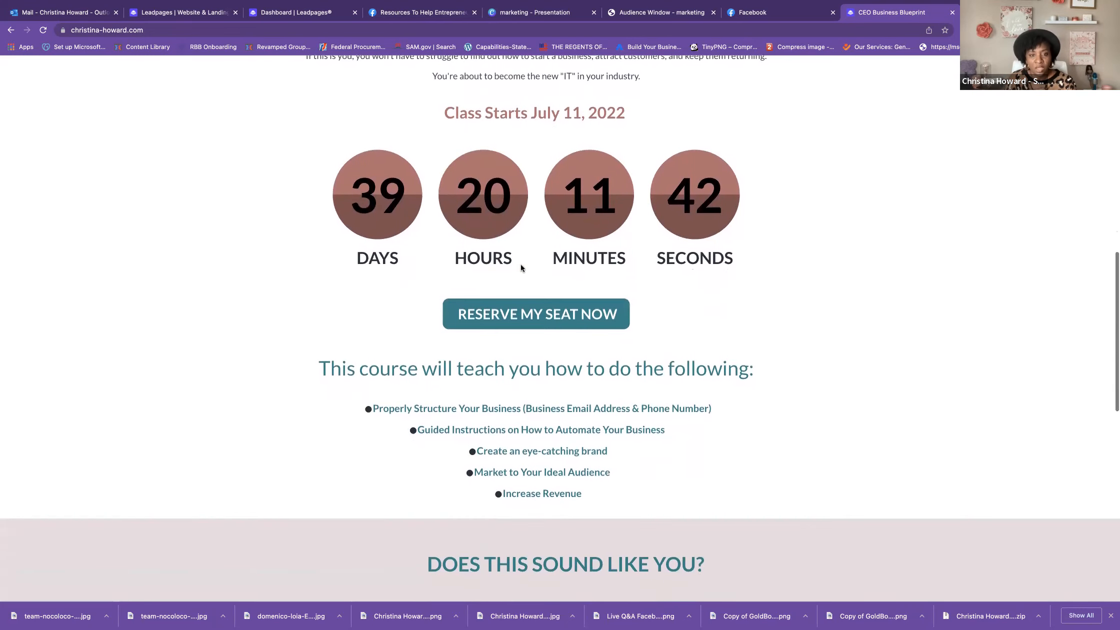
pyautogui.scroll(-1, 521, 264)
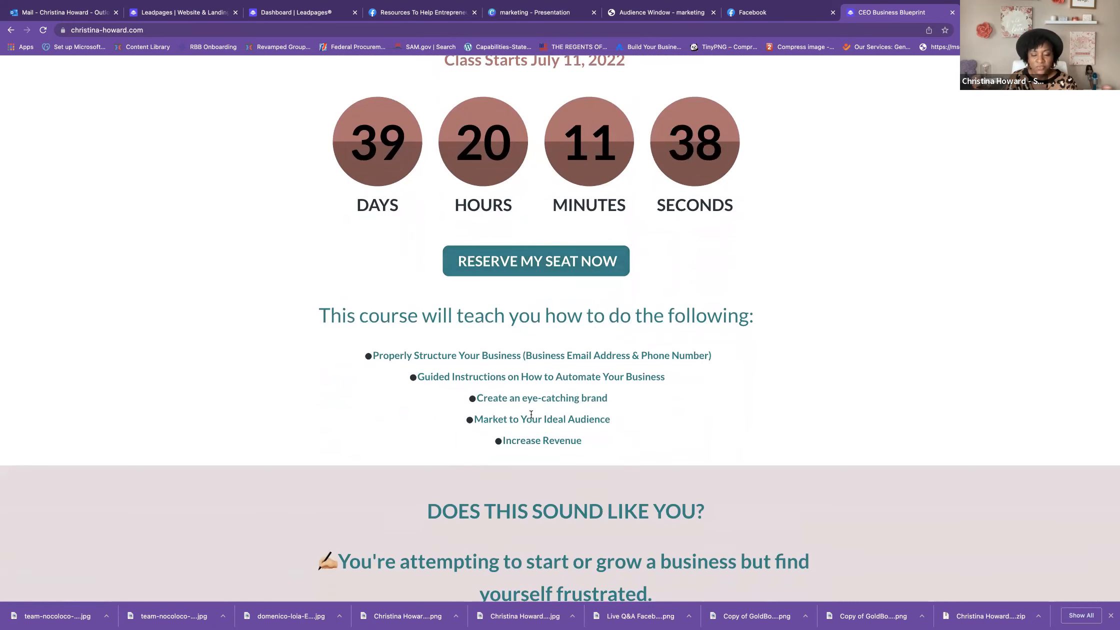
pyautogui.scroll(-1, 531, 414)
pyautogui.scroll(-6, 531, 414)
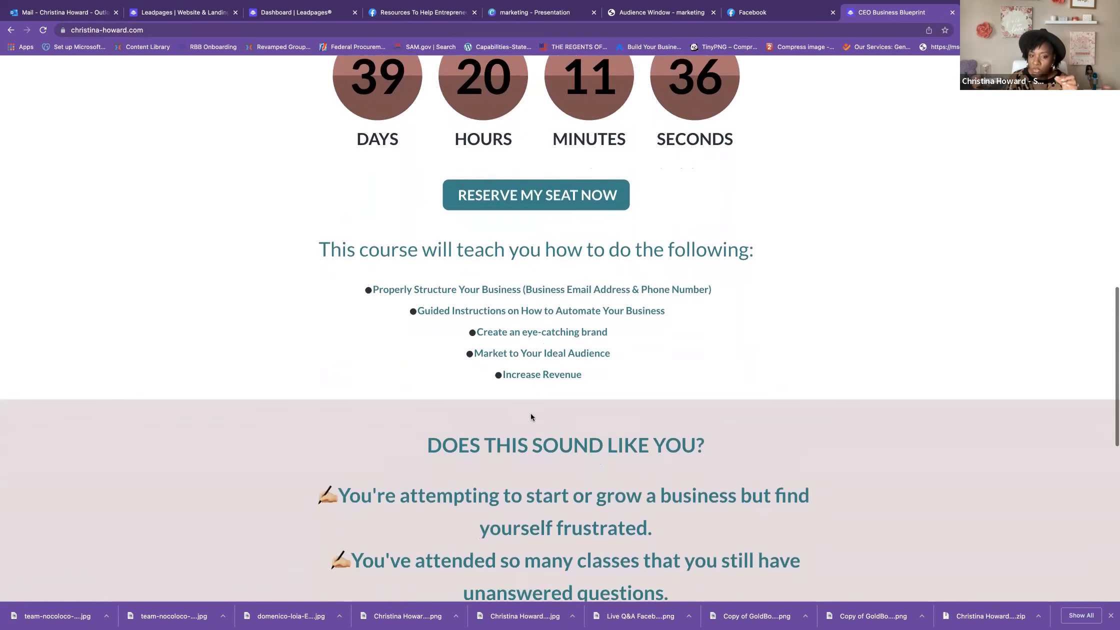
pyautogui.scroll(-3, 531, 414)
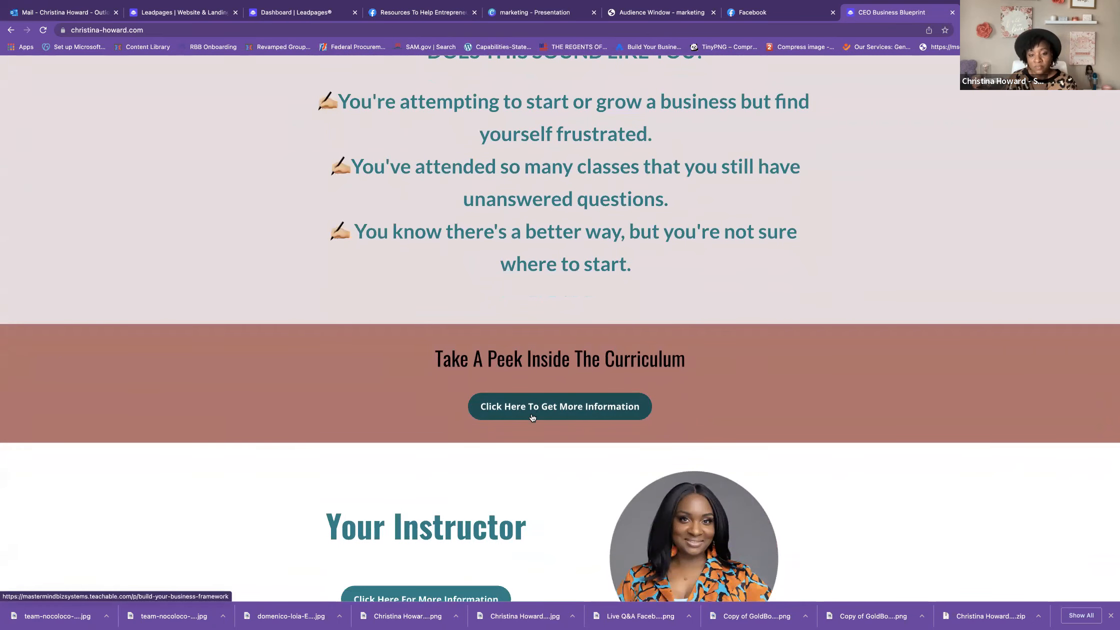
pyautogui.click(532, 418)
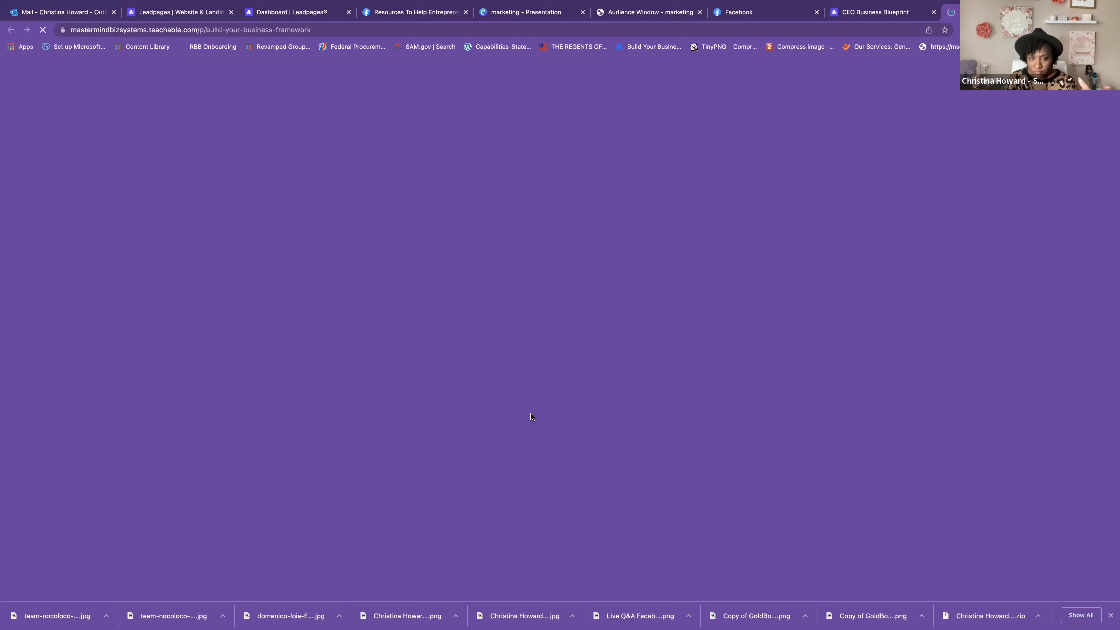
# Step: Review the course page's teaching points, the "Does This Sound Like You?" section, the common questions and the instructor introduction
pyautogui.scroll(-10, 532, 402)
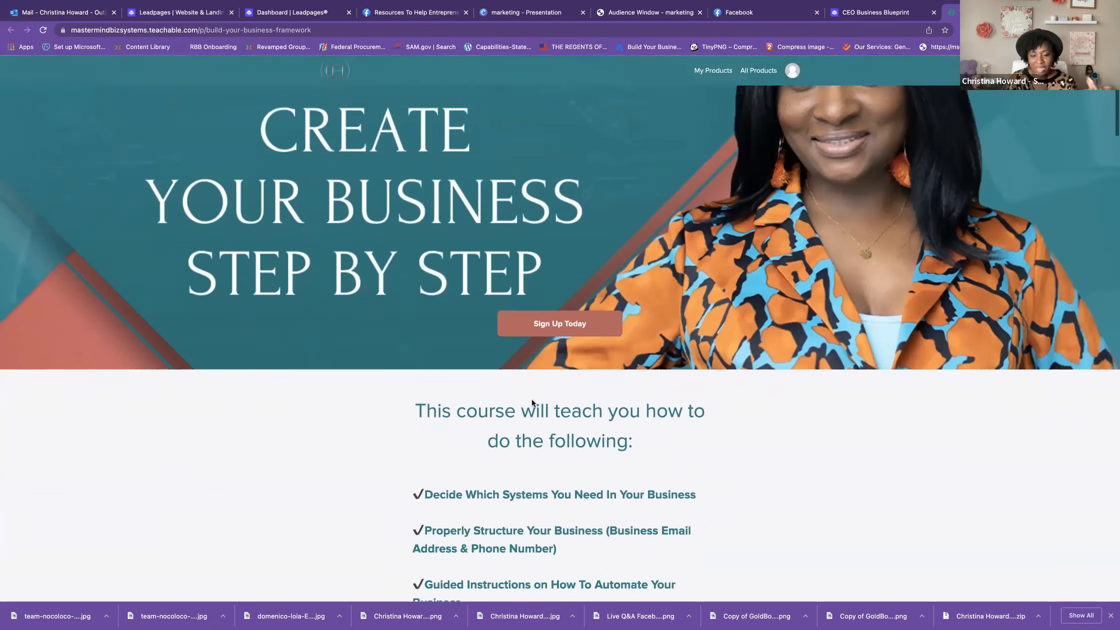
pyautogui.scroll(-1, 532, 403)
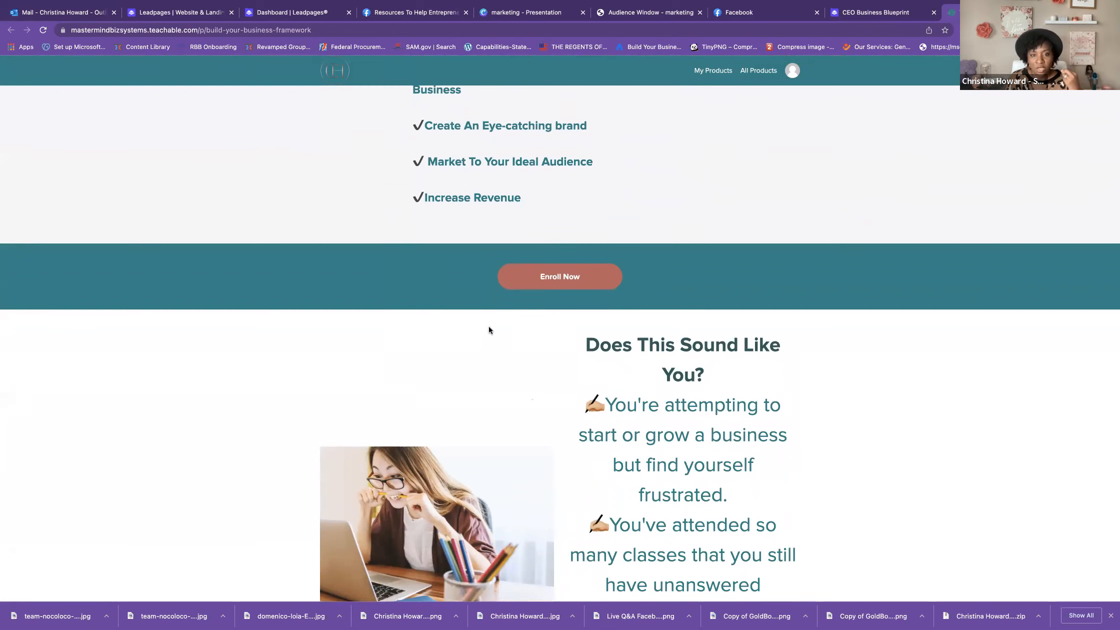
pyautogui.scroll(-1, 488, 328)
pyautogui.scroll(-1, 489, 330)
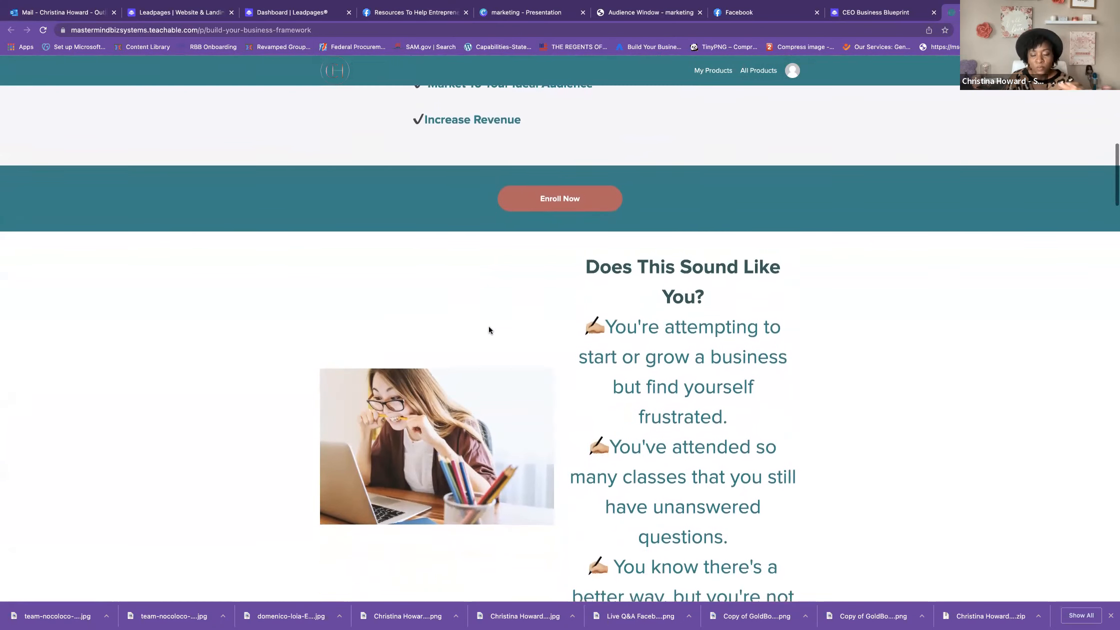
pyautogui.scroll(-10, 489, 330)
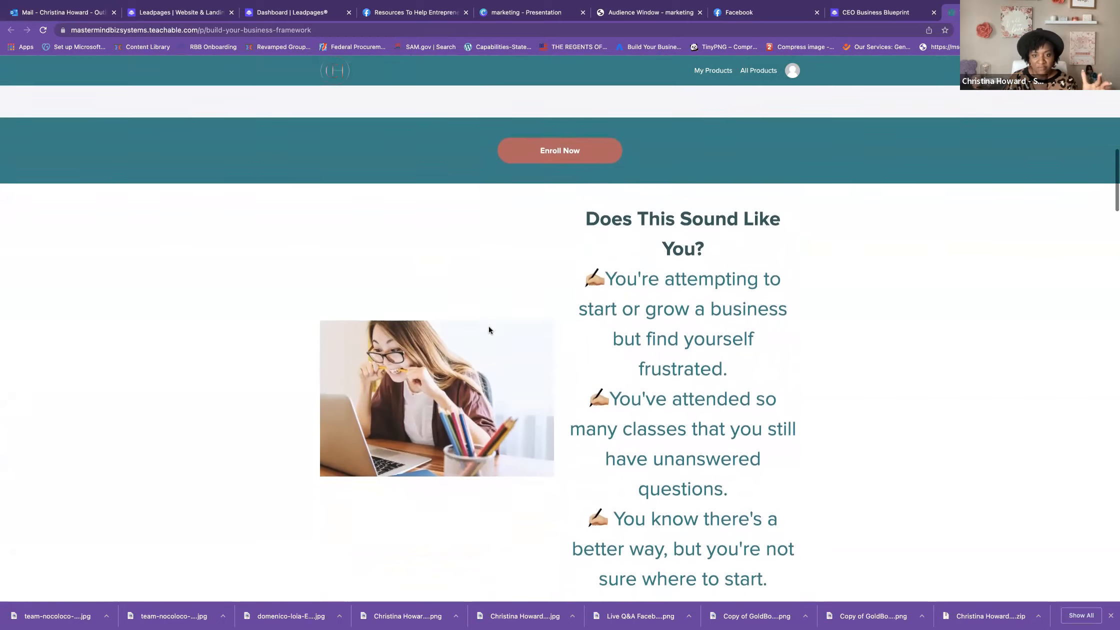
pyautogui.scroll(-5, 489, 330)
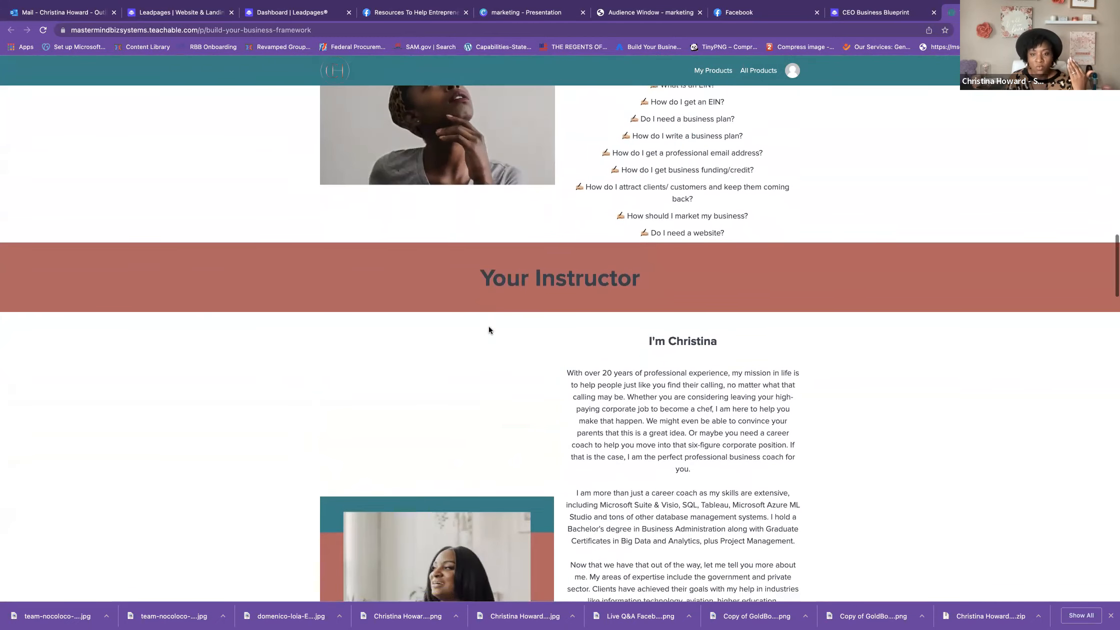
pyautogui.scroll(7, 488, 327)
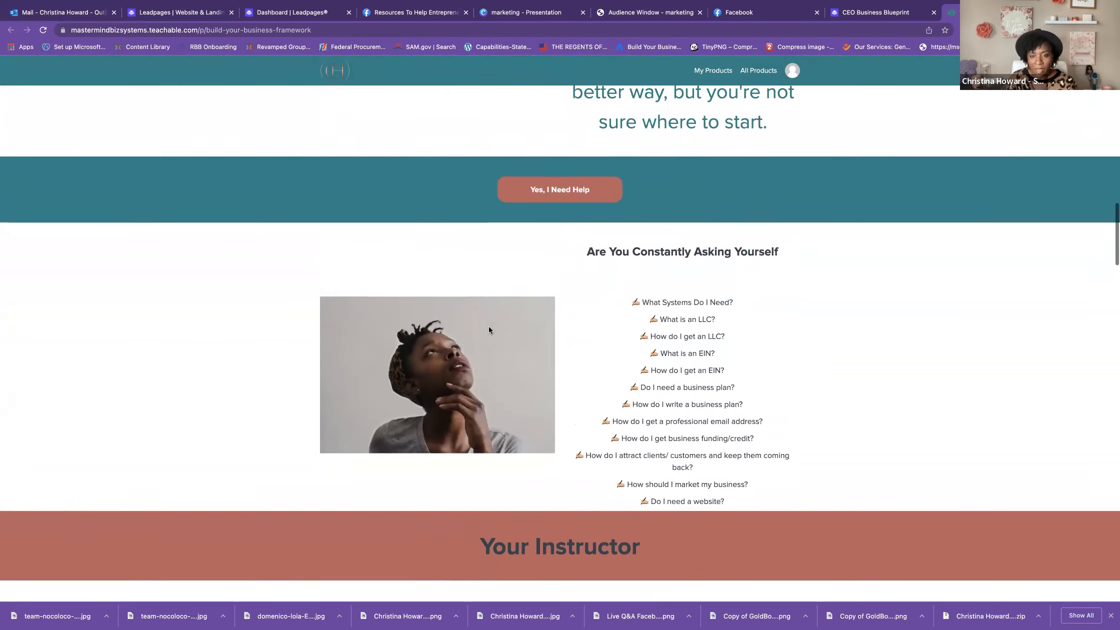
# Step: Examine the course curriculum from Module 1 through Module 6 and the bonuses, as far as the enrollment link
pyautogui.scroll(-20, 550, 500)
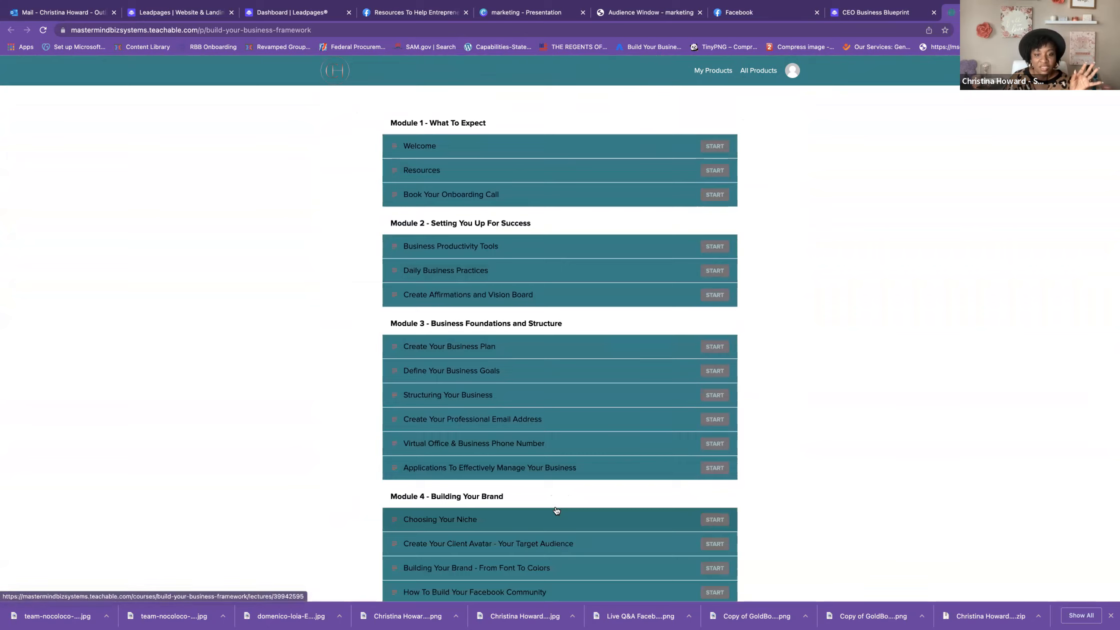
pyautogui.scroll(-6, 547, 470)
pyautogui.scroll(-4, 549, 474)
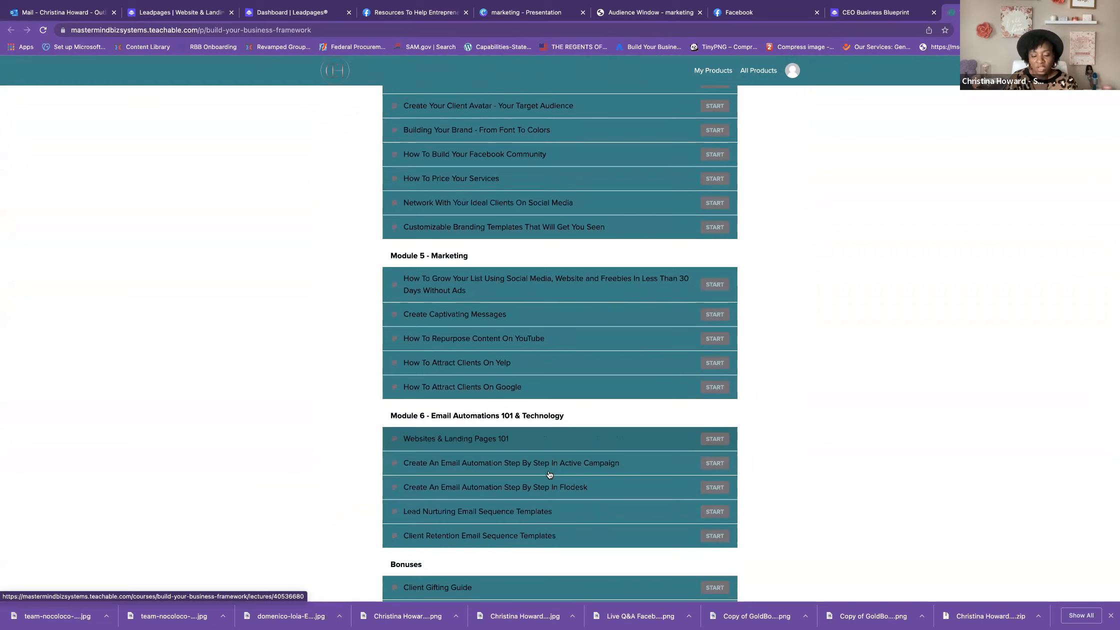
pyautogui.scroll(-6, 549, 474)
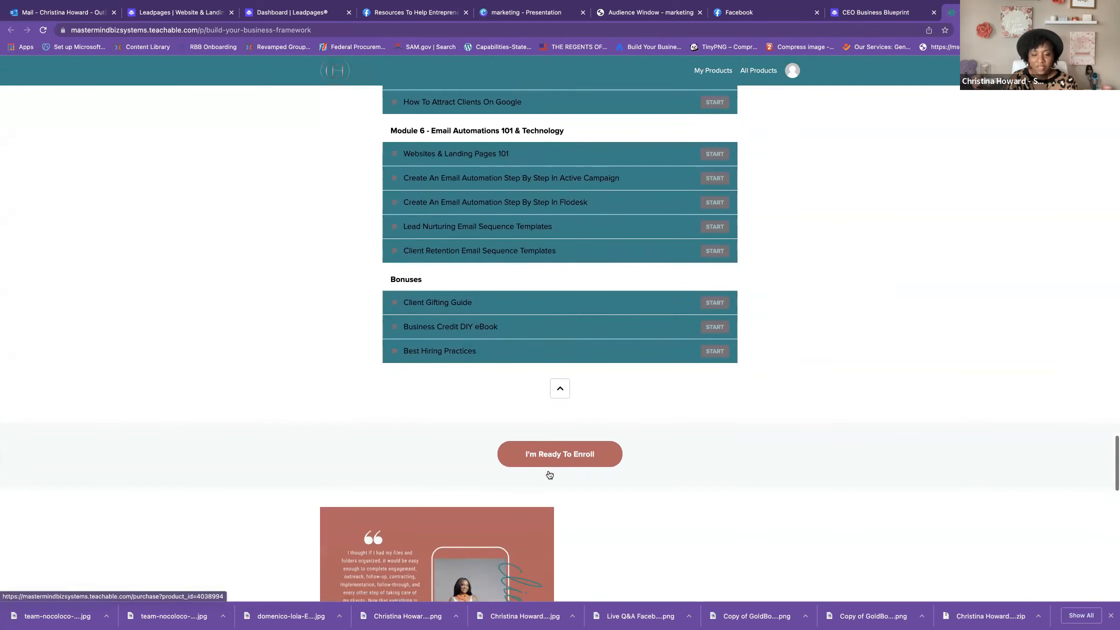
pyautogui.scroll(-2, 548, 470)
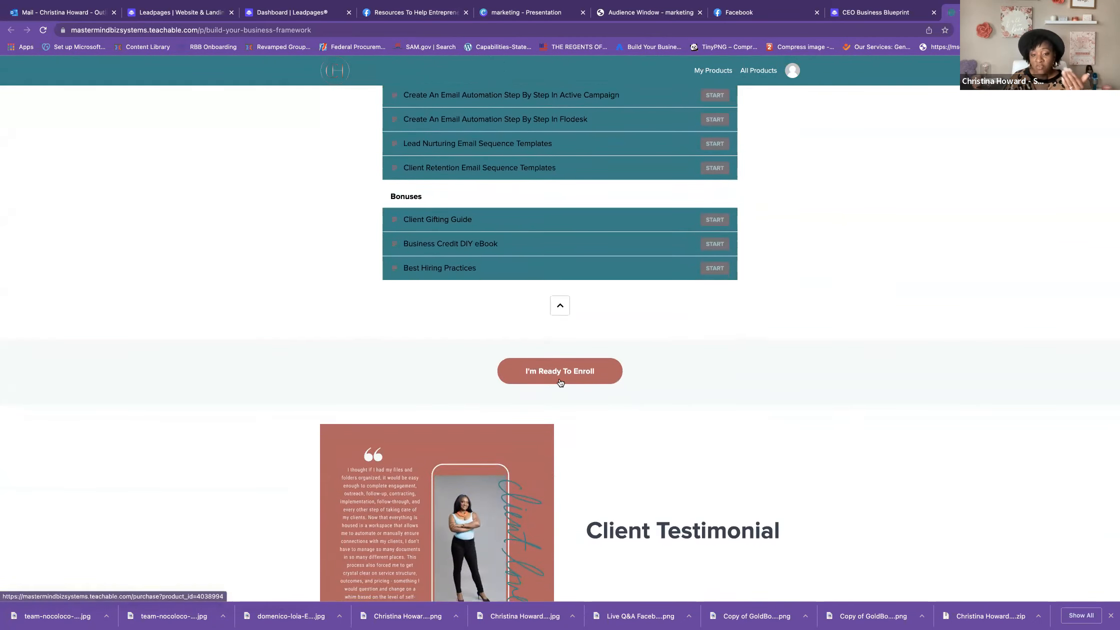
# Step: Review the client testimonial, pricing options, additional products and mailing list signup in the lower part of the course page
pyautogui.scroll(-4, 559, 381)
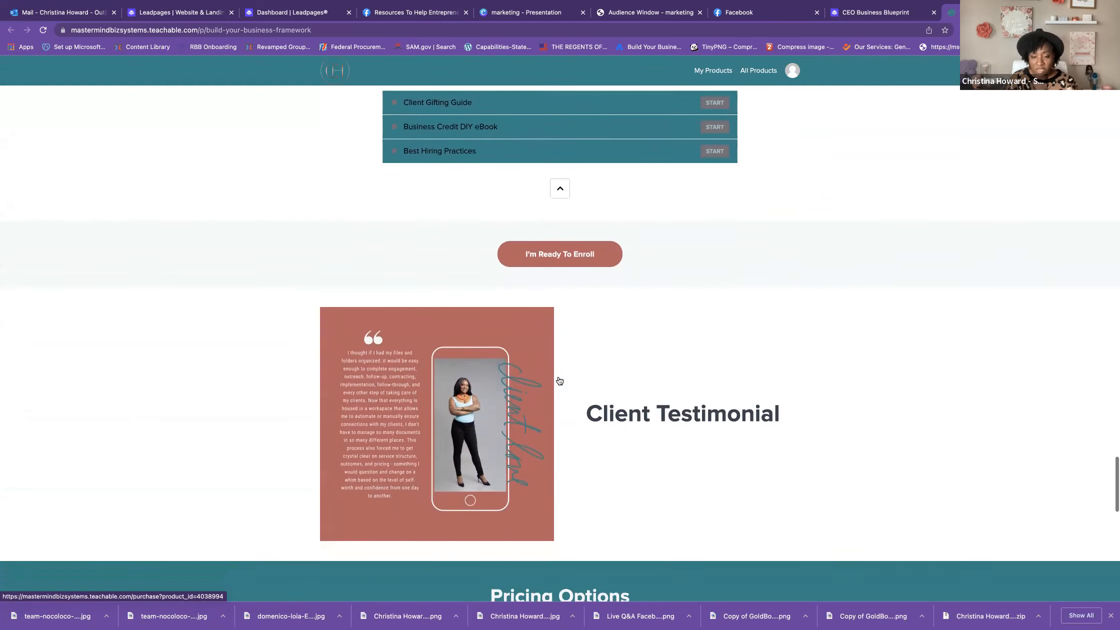
pyautogui.scroll(-2, 559, 380)
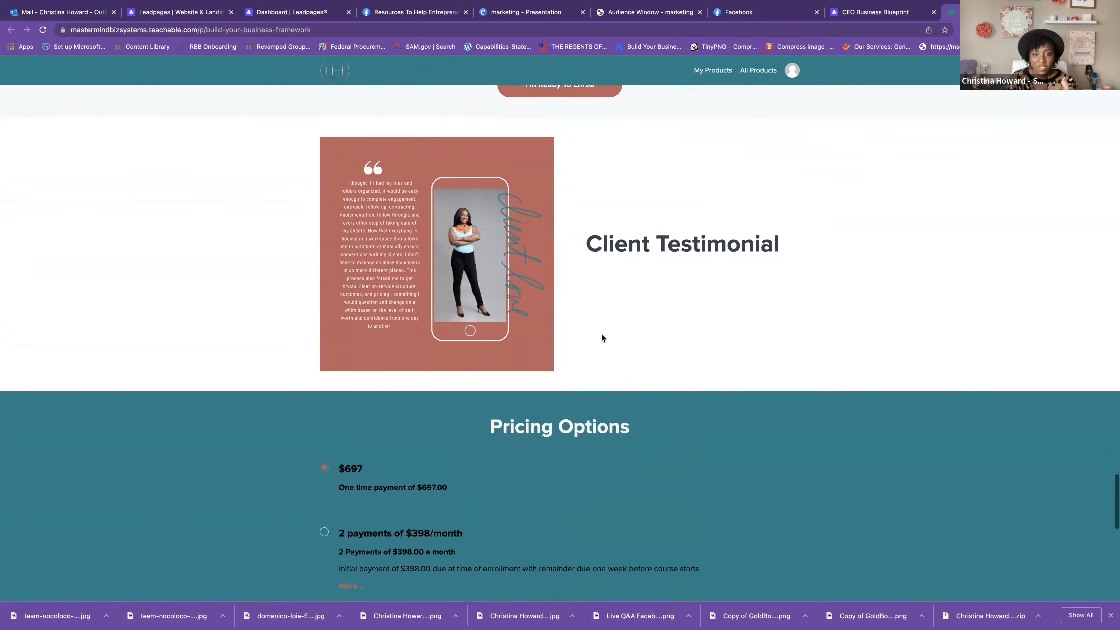
pyautogui.scroll(-4, 477, 278)
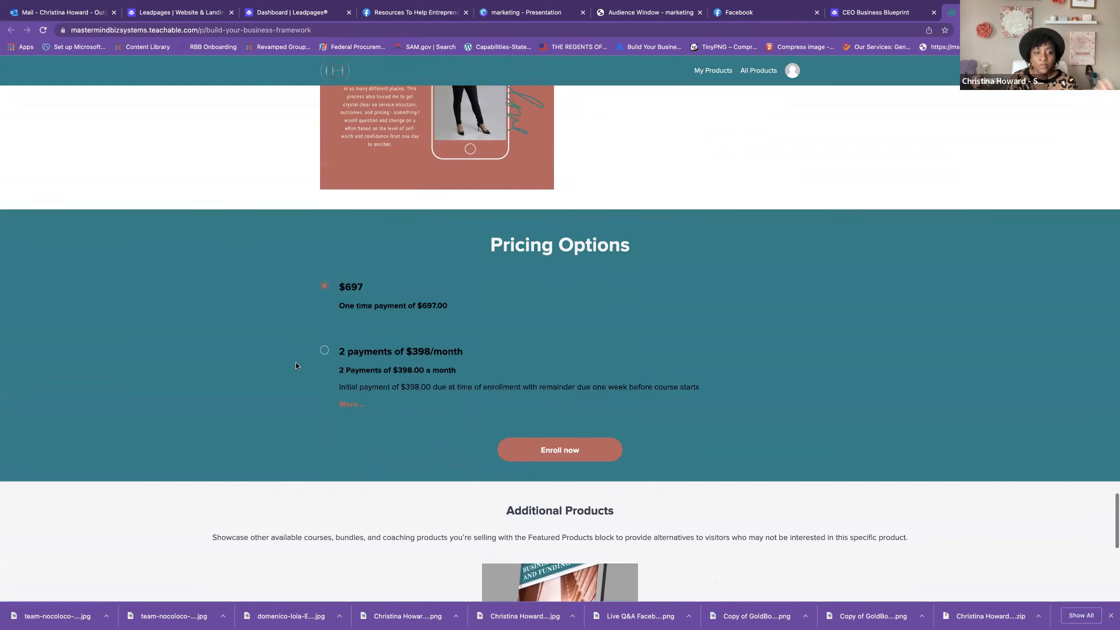
pyautogui.scroll(-1, 401, 381)
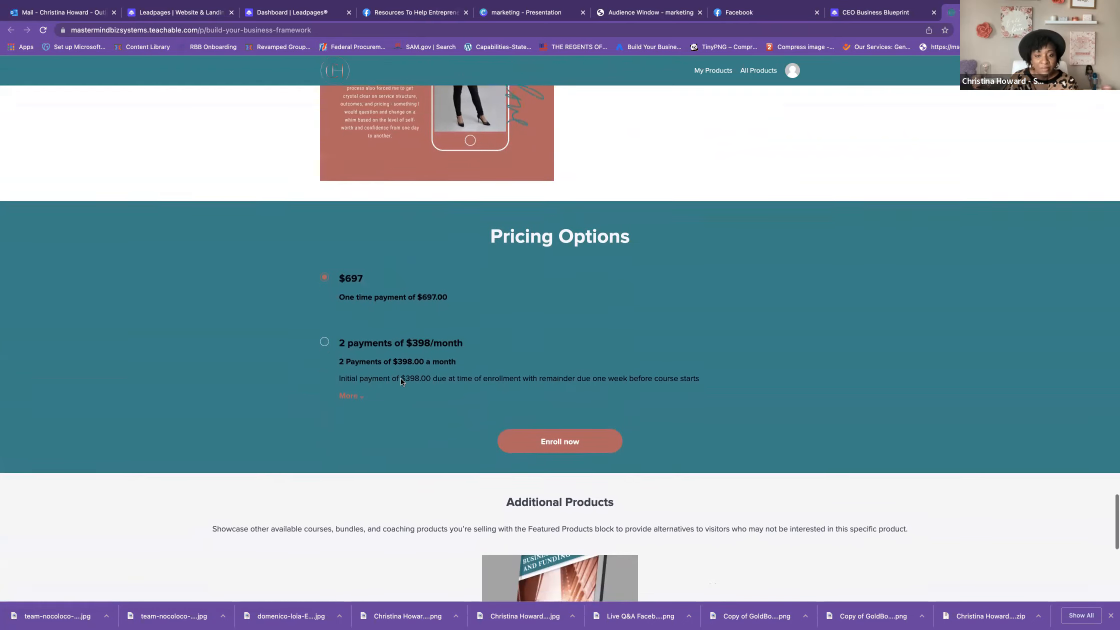
pyautogui.scroll(-3, 401, 380)
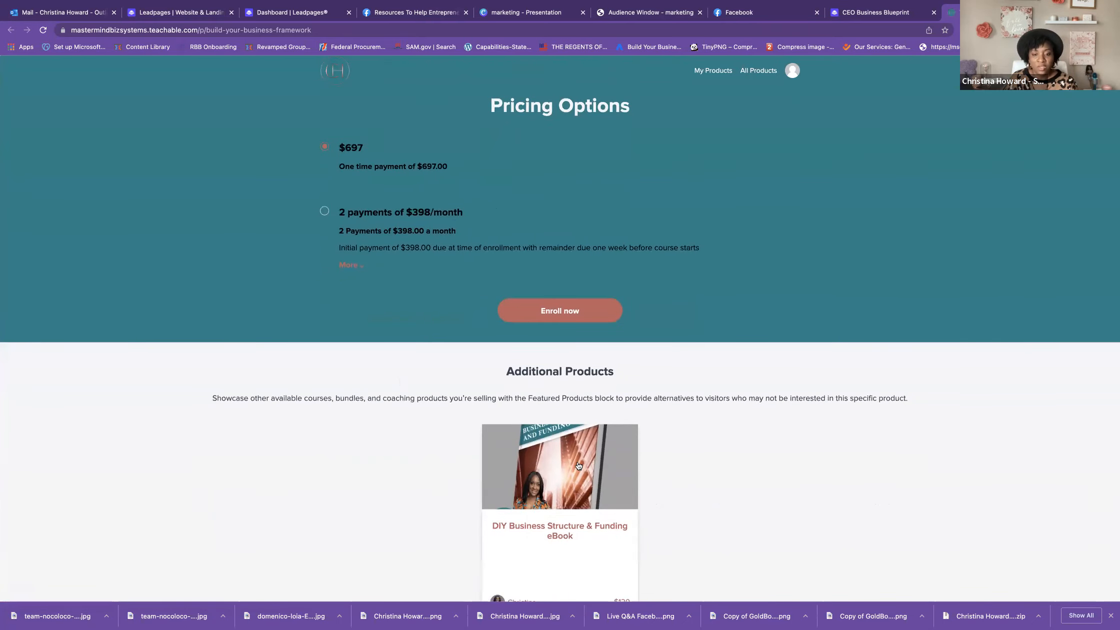
pyautogui.scroll(-2, 579, 465)
pyautogui.scroll(-5, 578, 466)
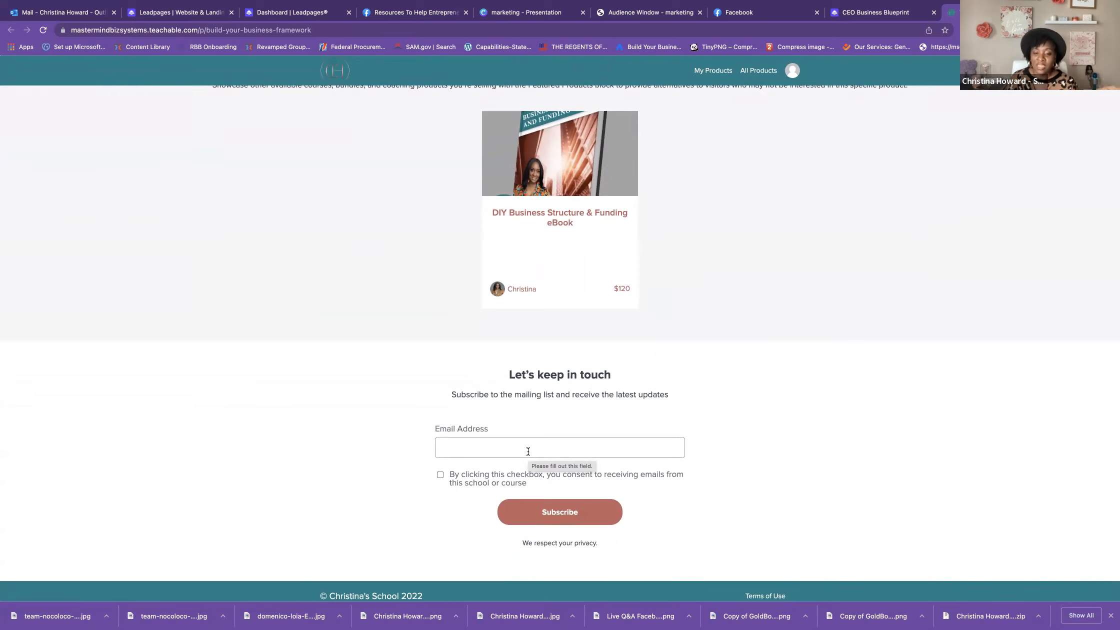
# Step: Choose the 2 payments of $398/month plan and proceed to enrollment, viewing the checkout page's payment section
pyautogui.scroll(12, 527, 452)
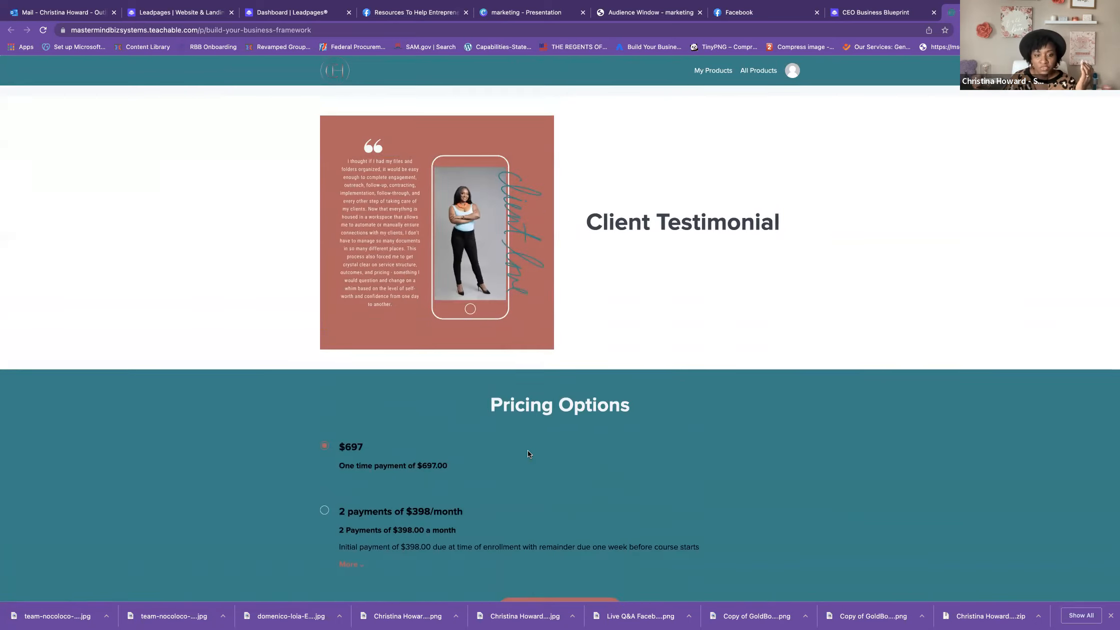
pyautogui.scroll(-2, 366, 440)
pyautogui.click(324, 429)
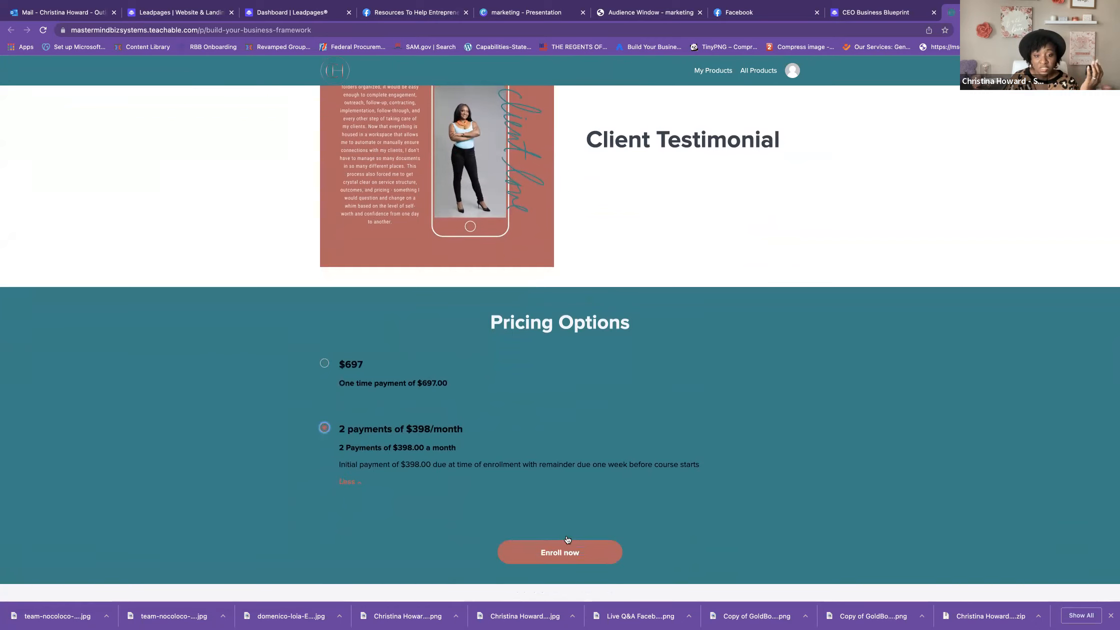
pyautogui.click(571, 553)
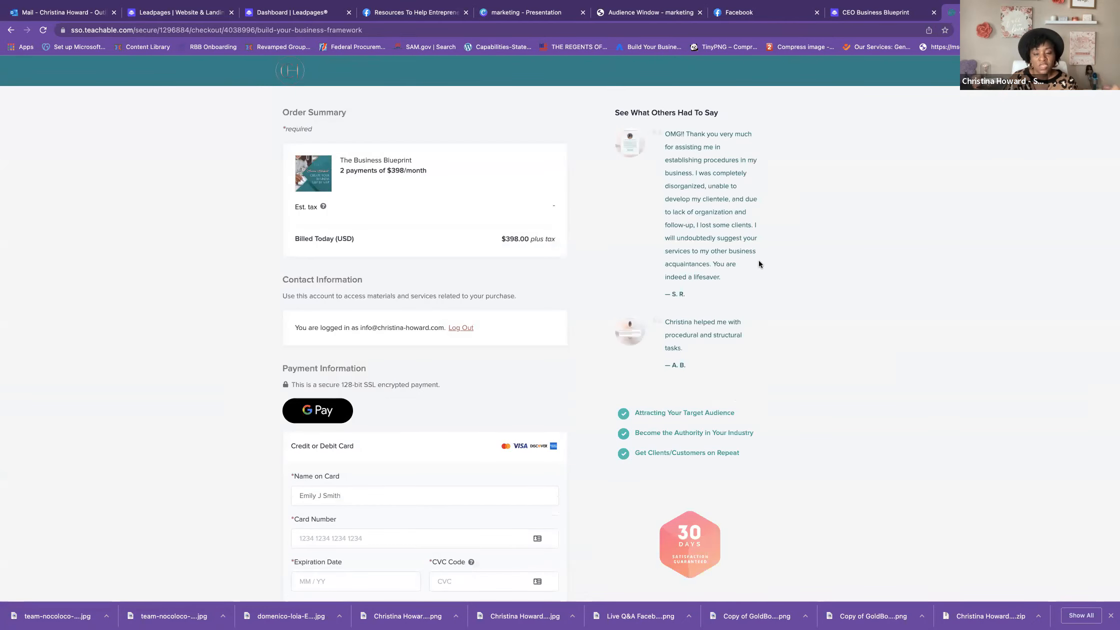
pyautogui.scroll(-3, 482, 350)
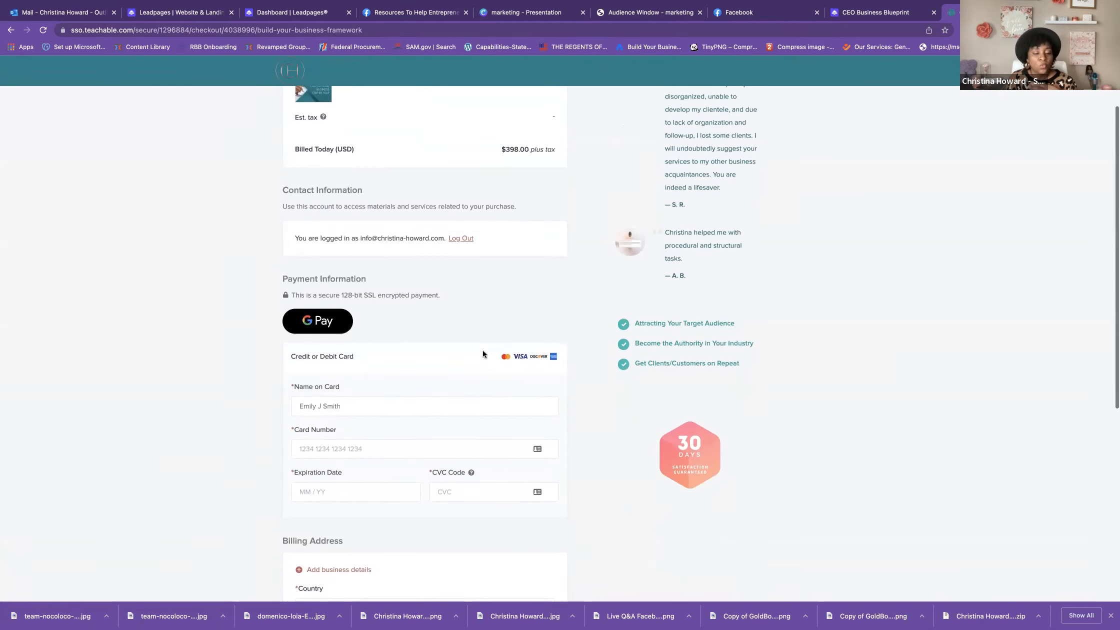
# Step: Return to the CEO Business Blueprint landing page and review it from the "Does This Sound Like You?" section back to the header image
pyautogui.click(881, 15)
pyautogui.scroll(2, 522, 204)
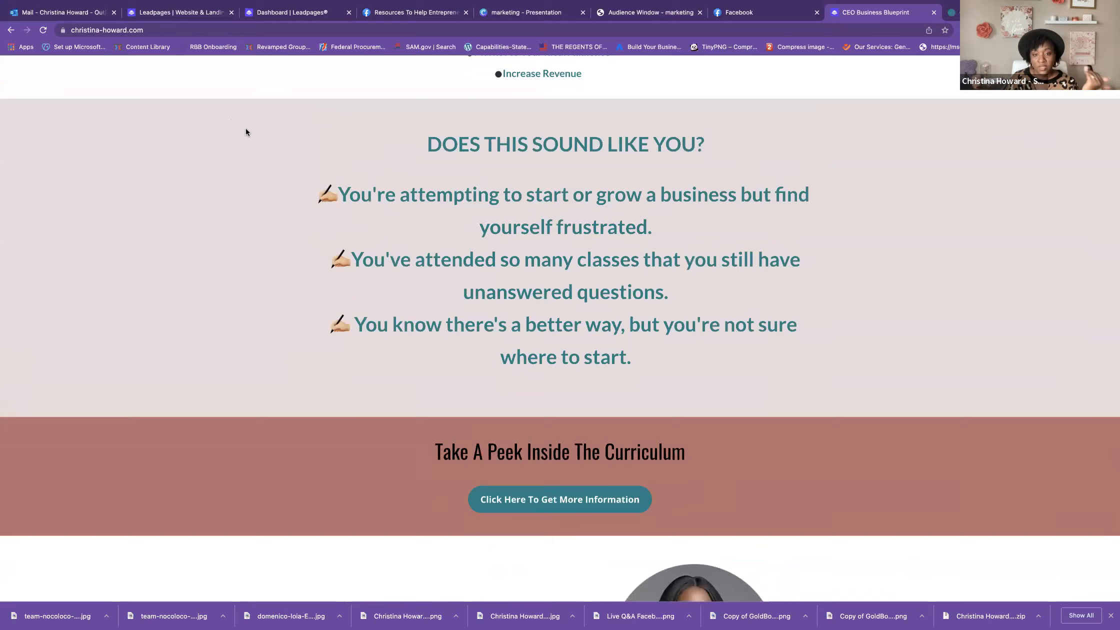
pyautogui.scroll(10, 246, 129)
pyautogui.scroll(1, 246, 132)
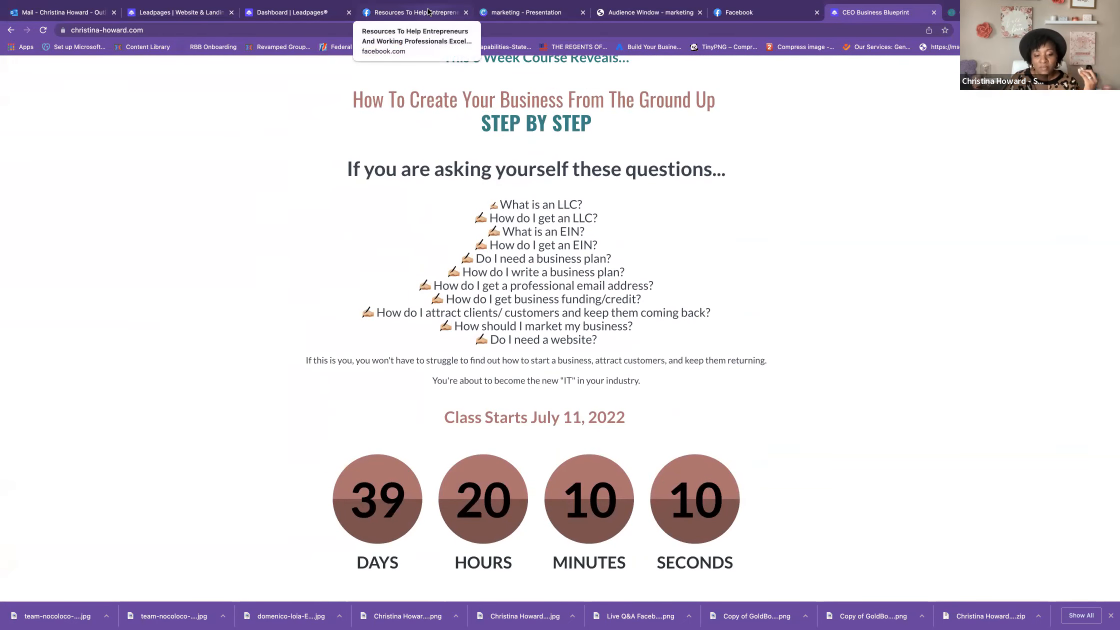
pyautogui.scroll(5, 597, 224)
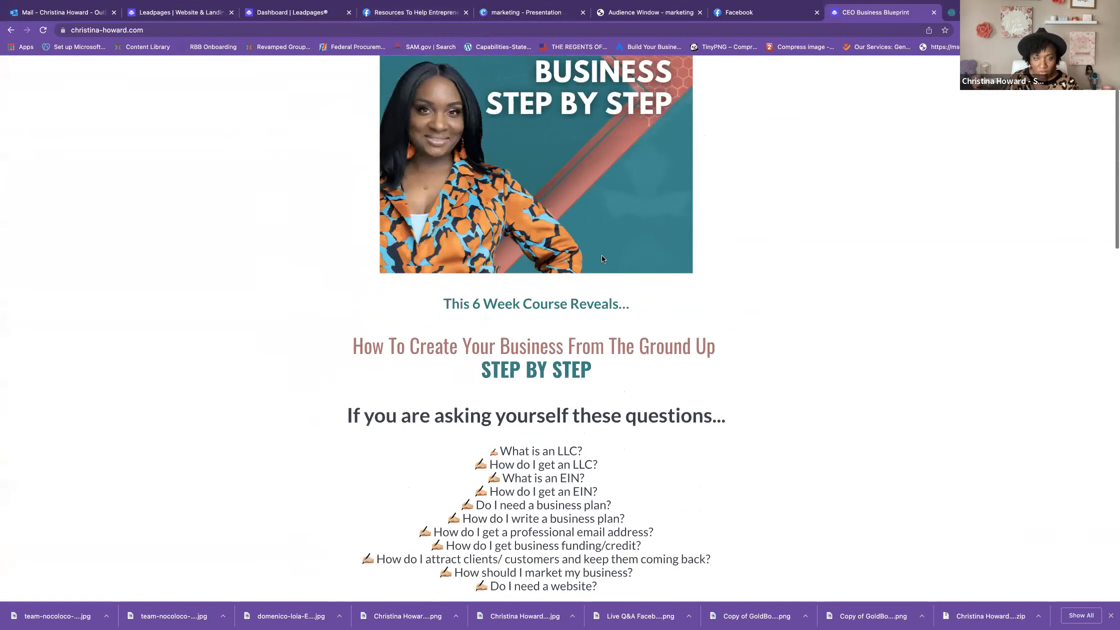
pyautogui.scroll(2, 601, 254)
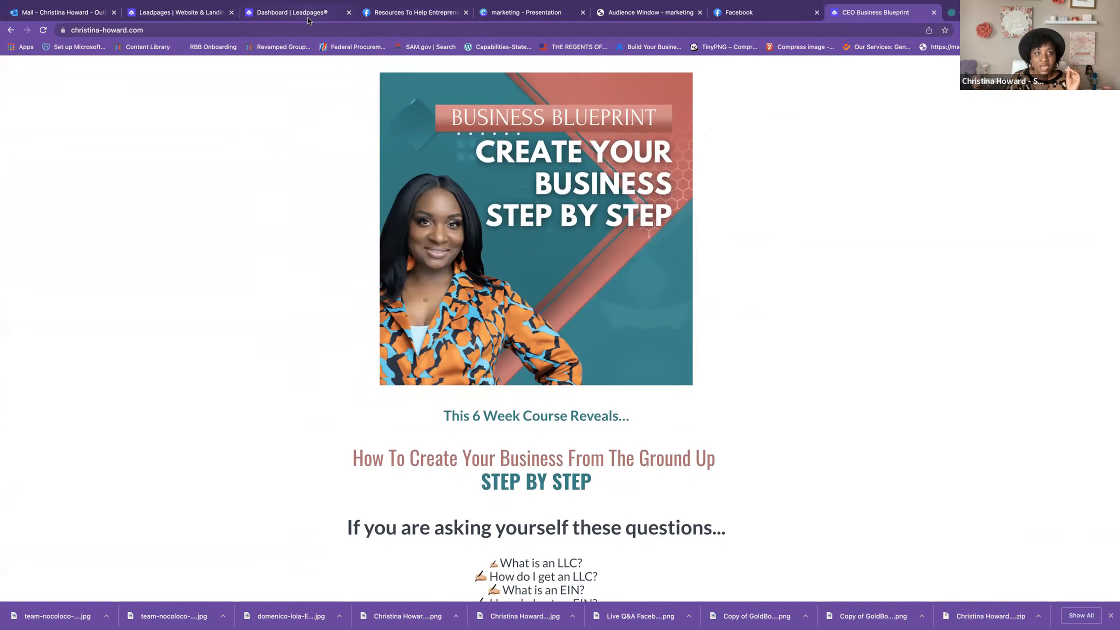
# Step: Go to the Leadpages website, close the already open dashboard, and log in to the Leadpages account
pyautogui.click(193, 14)
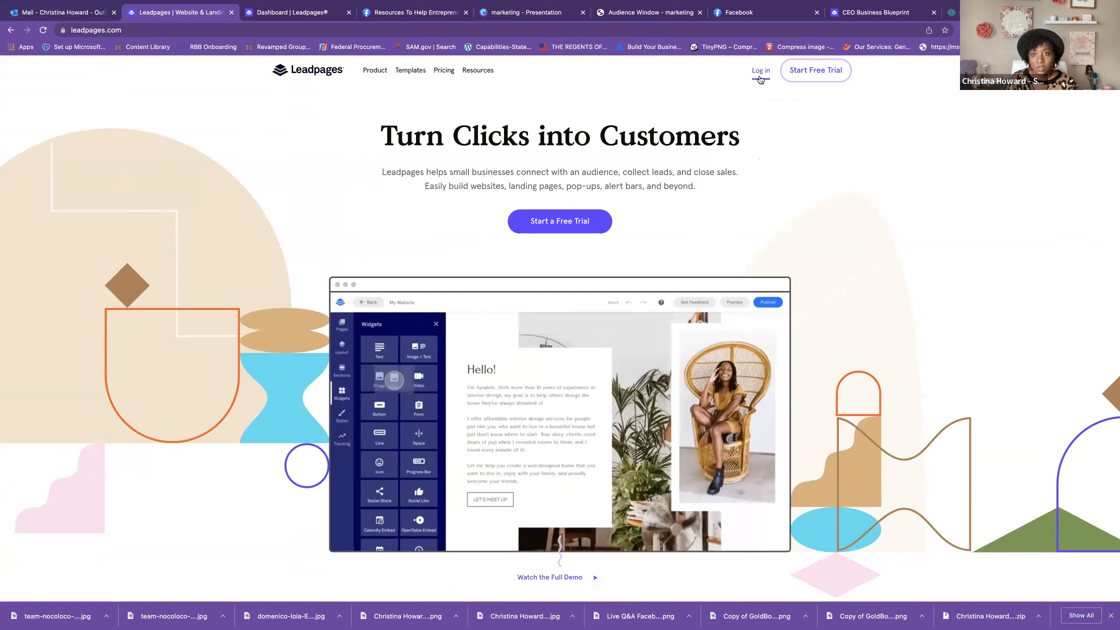
pyautogui.click(302, 13)
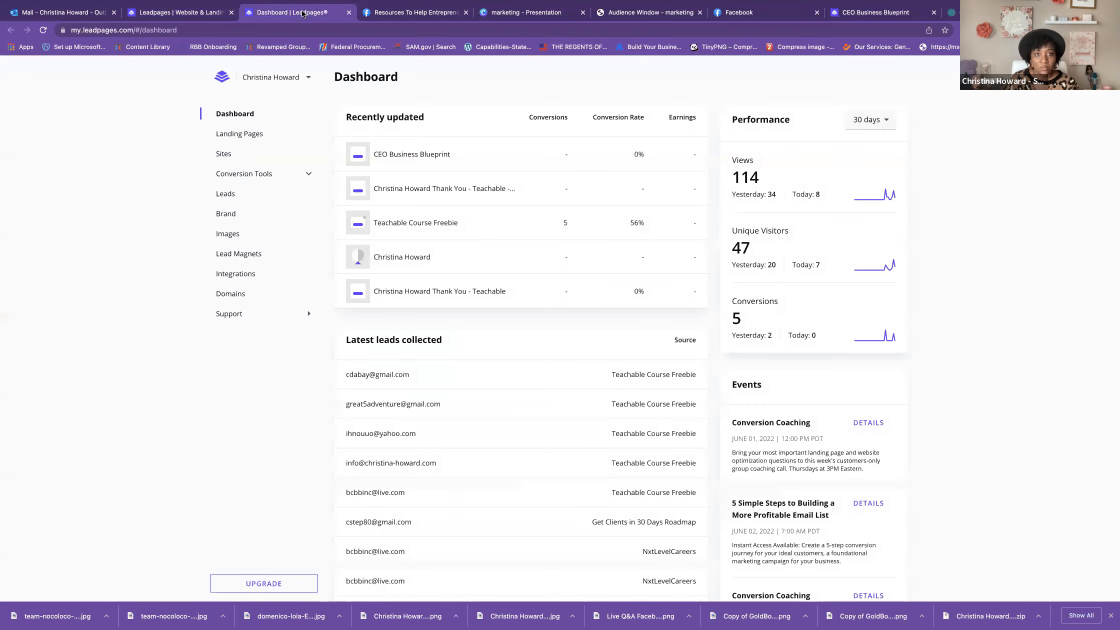
pyautogui.click(348, 12)
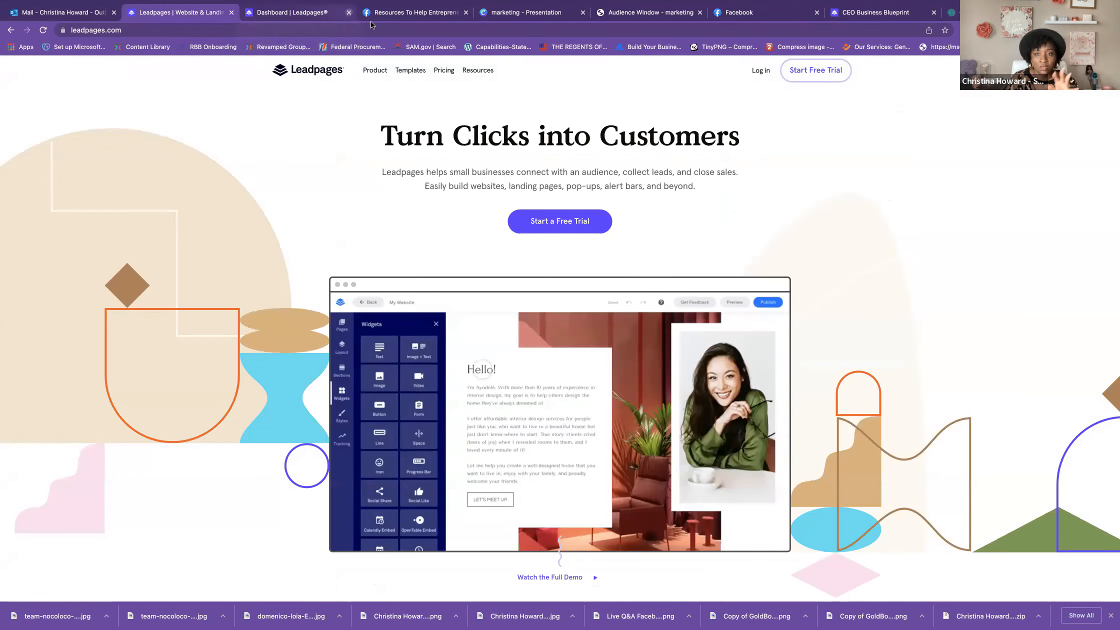
pyautogui.click(758, 71)
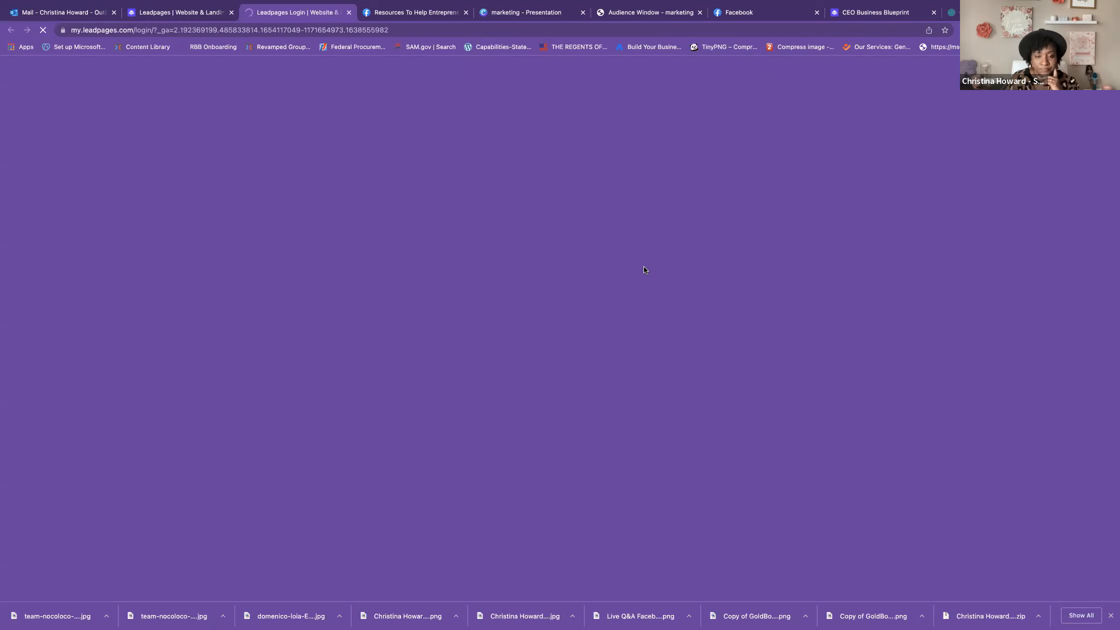
pyautogui.click(280, 355)
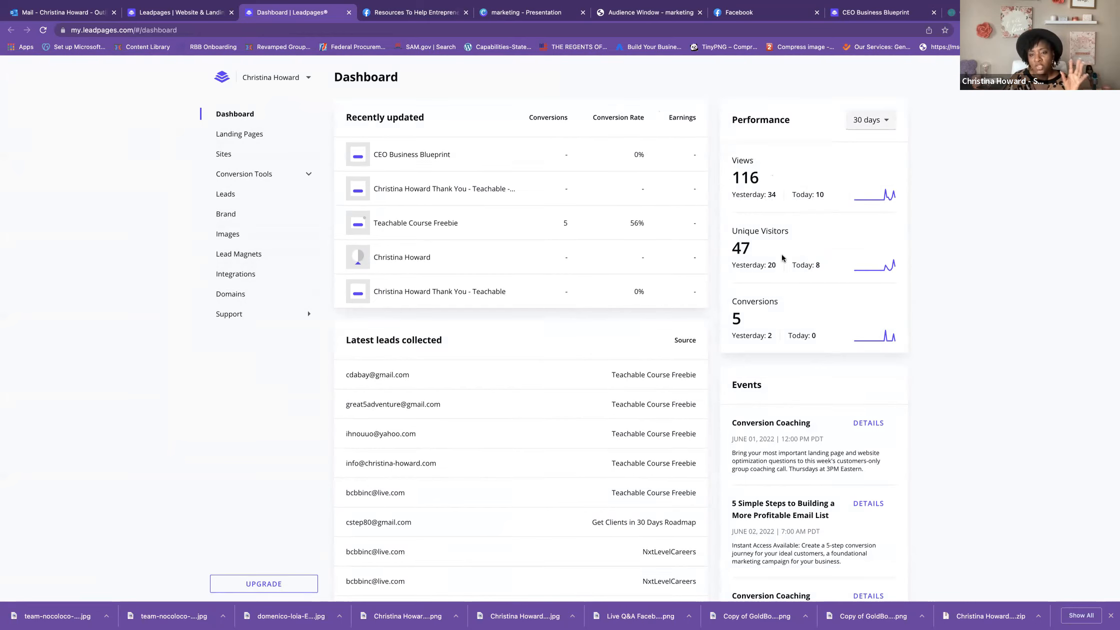
# Step: Examine the dashboard's performance figures, recently updated pages and latest leads collected
pyautogui.scroll(-1, 755, 255)
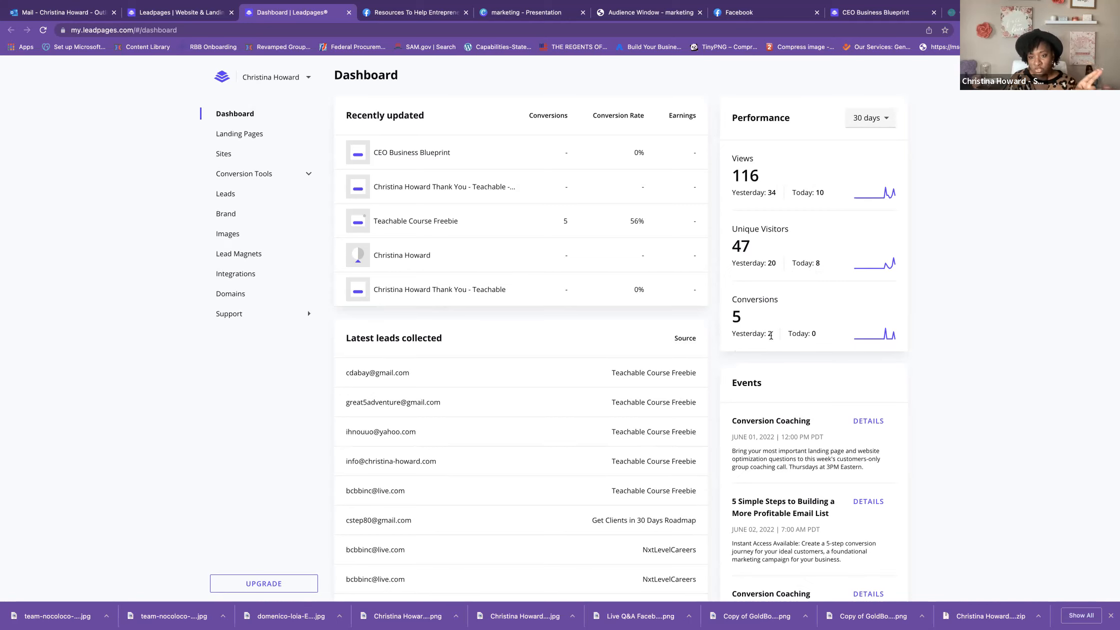
pyautogui.scroll(1, 826, 340)
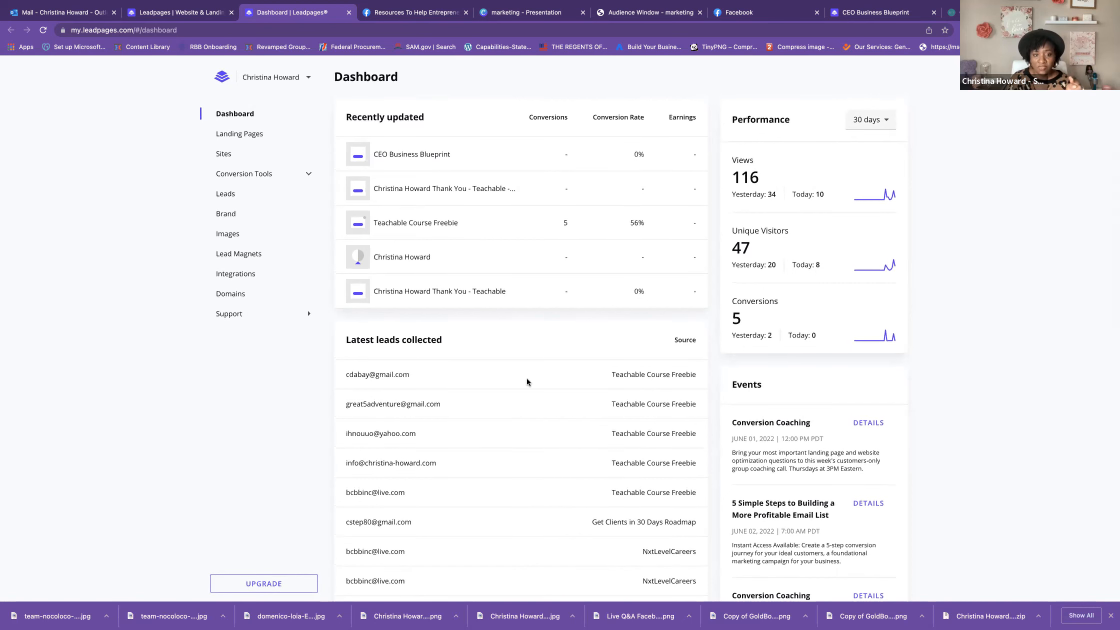
pyautogui.scroll(-5, 527, 380)
pyautogui.scroll(5, 527, 380)
# Step: Review the existing landing pages and start creating a new landing page
pyautogui.click(238, 128)
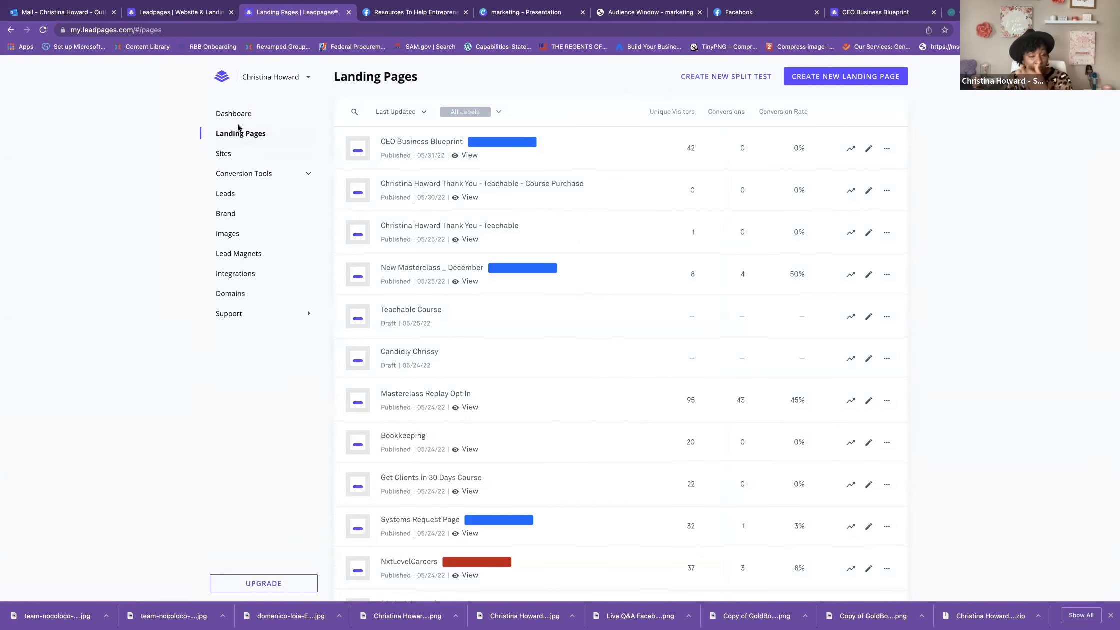
pyautogui.scroll(-10, 547, 386)
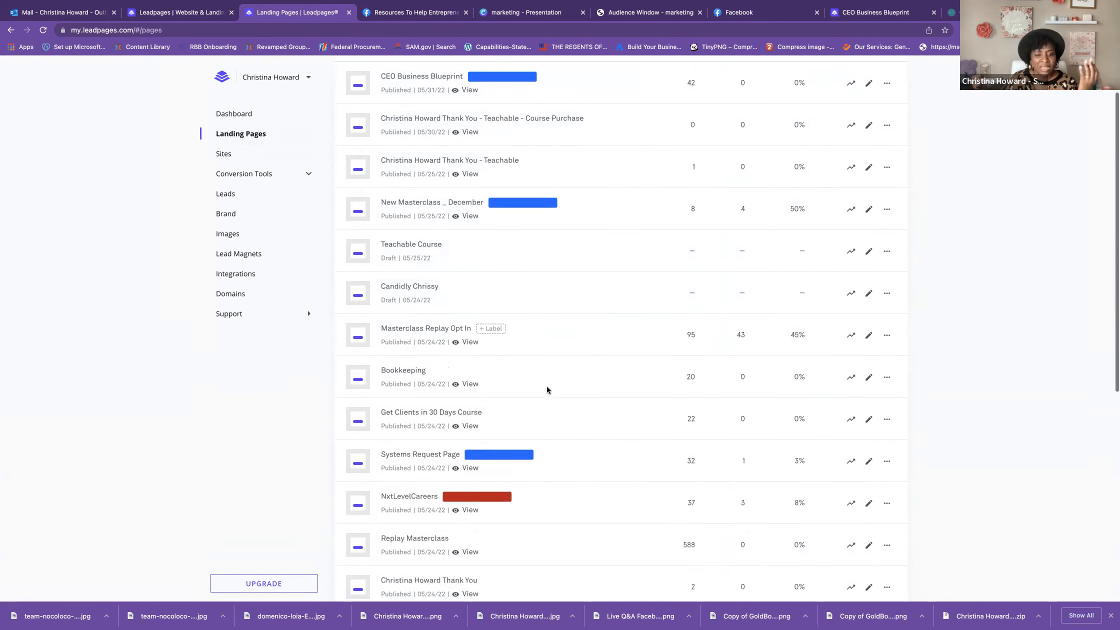
pyautogui.scroll(10, 547, 386)
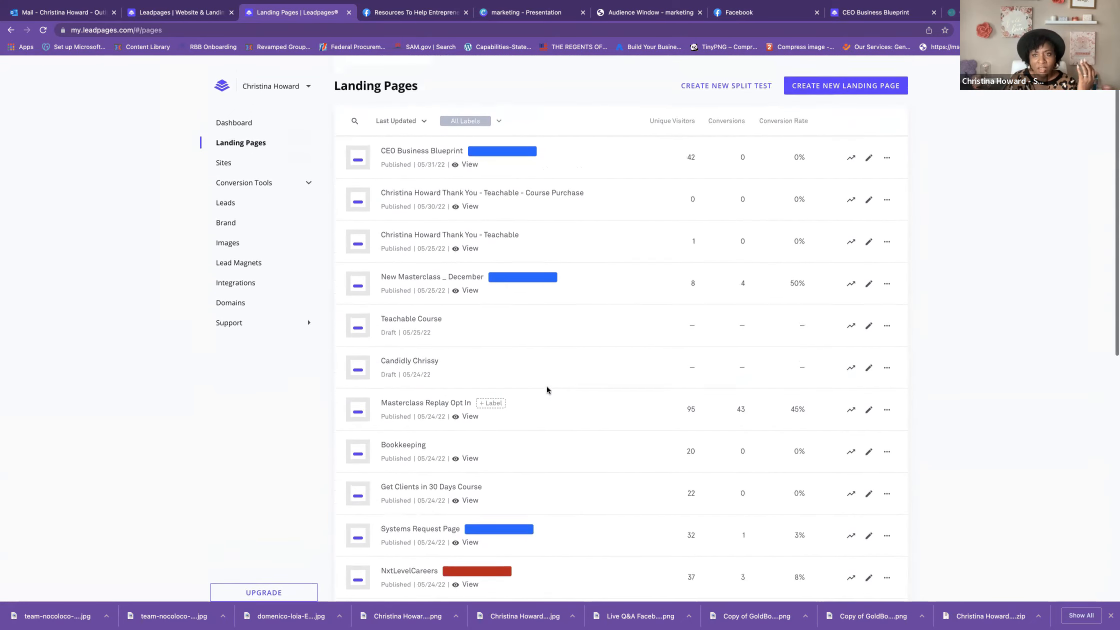
pyautogui.click(835, 84)
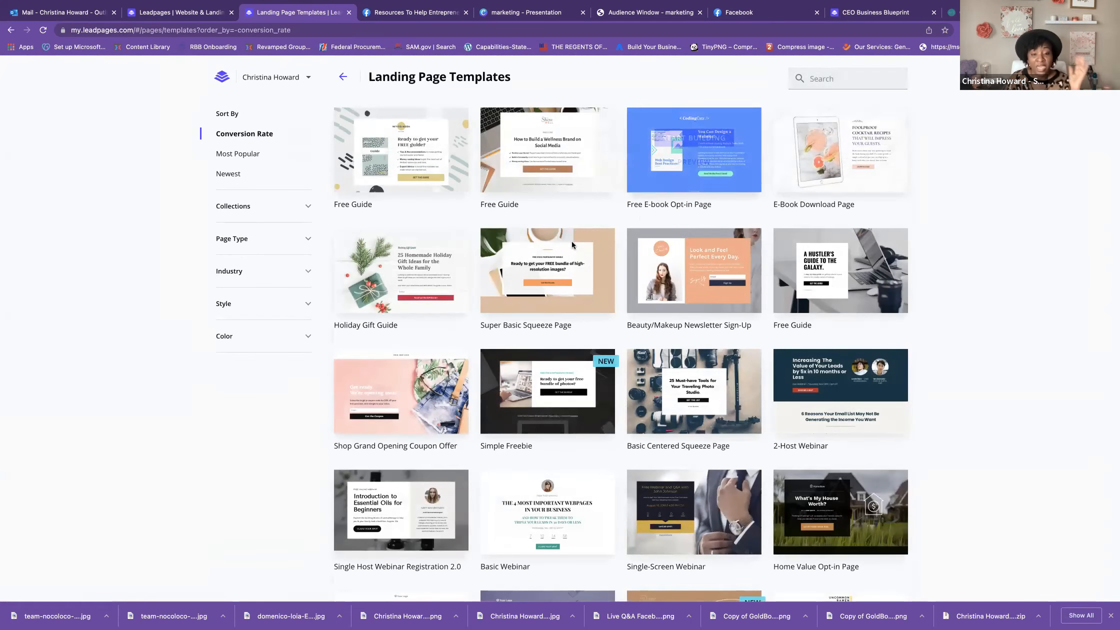
# Step: Browse the landing page templates sorted by conversion rate as far as the Online Course template
pyautogui.moveTo(570, 245)
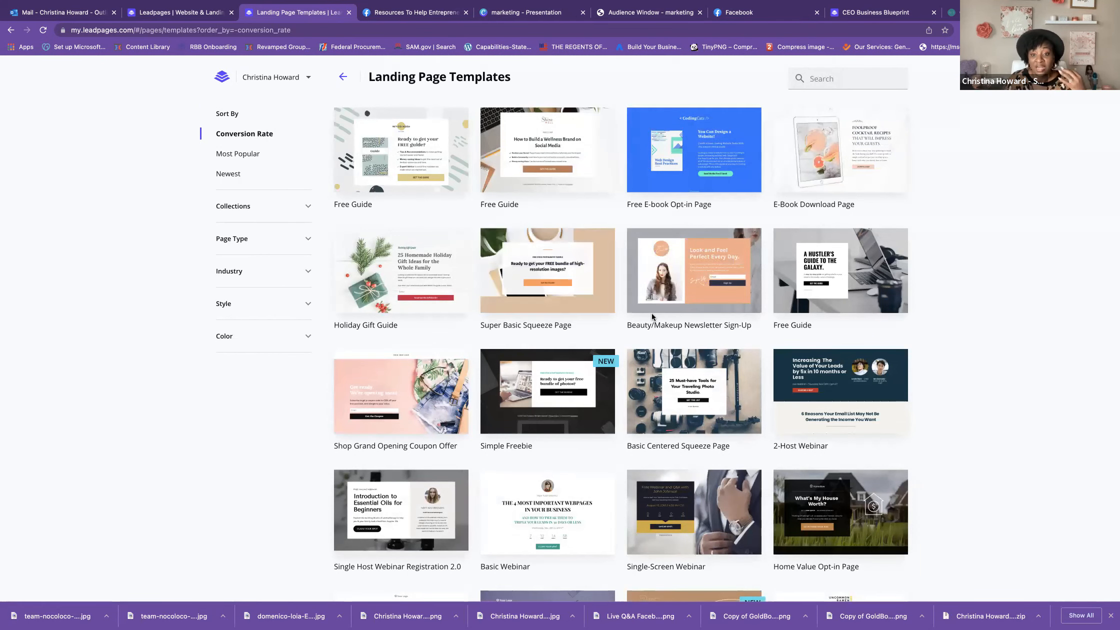
pyautogui.scroll(-3, 652, 316)
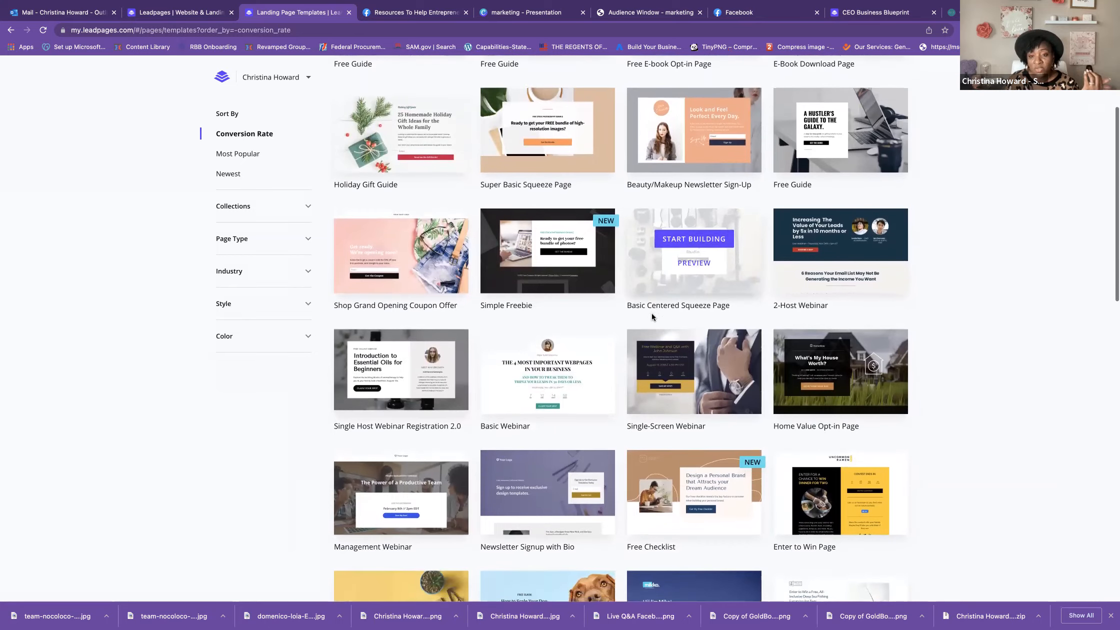
pyautogui.scroll(-1, 652, 317)
pyautogui.scroll(4, 652, 316)
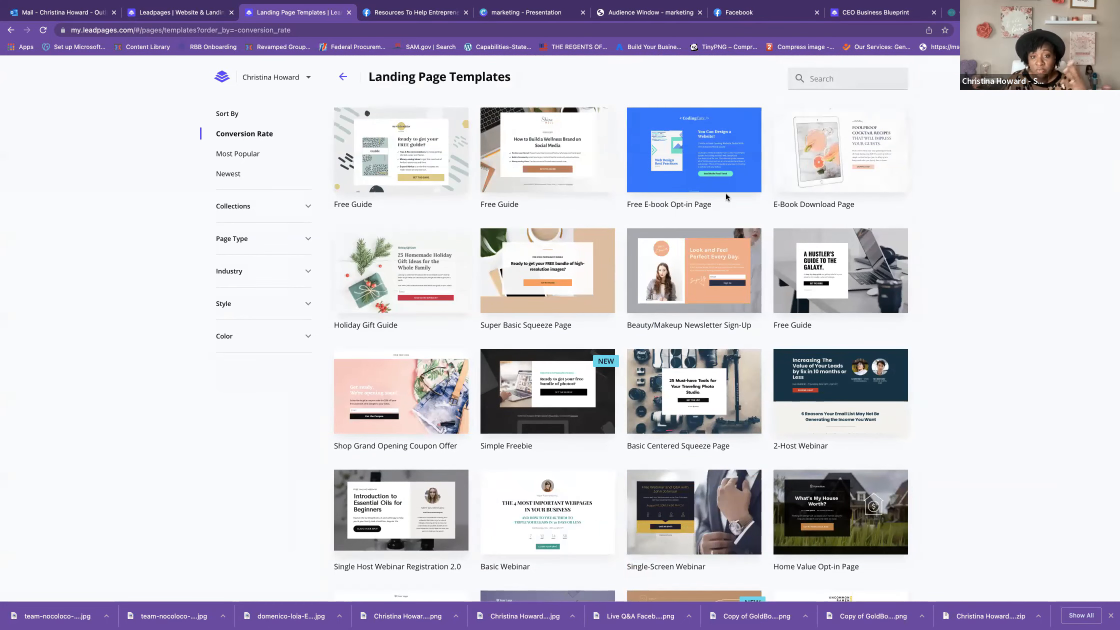
pyautogui.moveTo(698, 252)
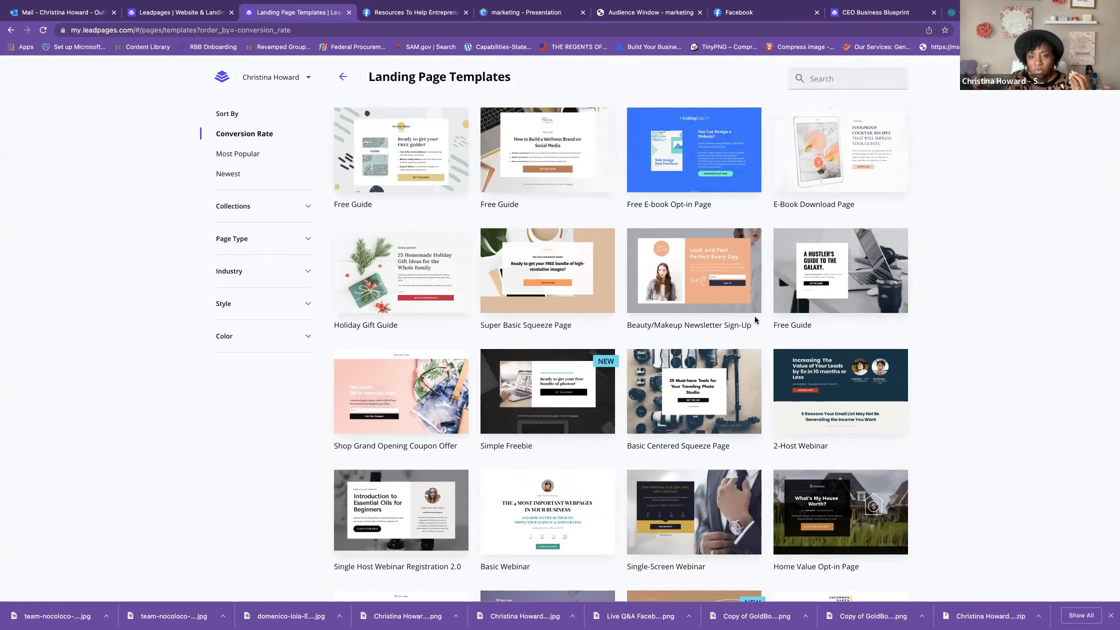
pyautogui.scroll(-6, 755, 320)
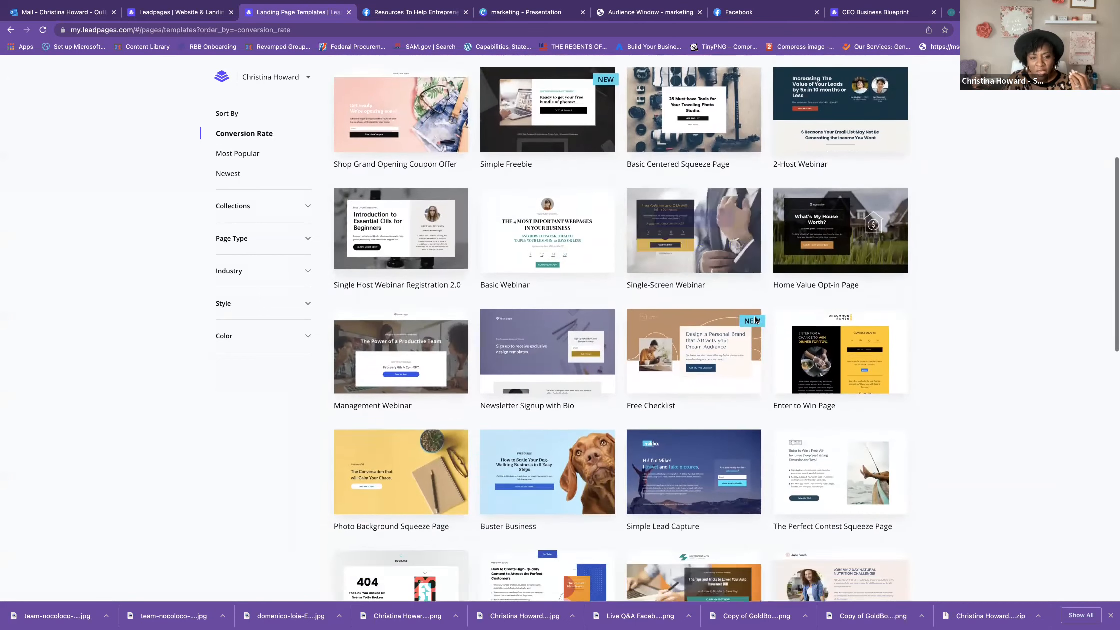
pyautogui.scroll(-10, 756, 320)
pyautogui.moveTo(755, 320)
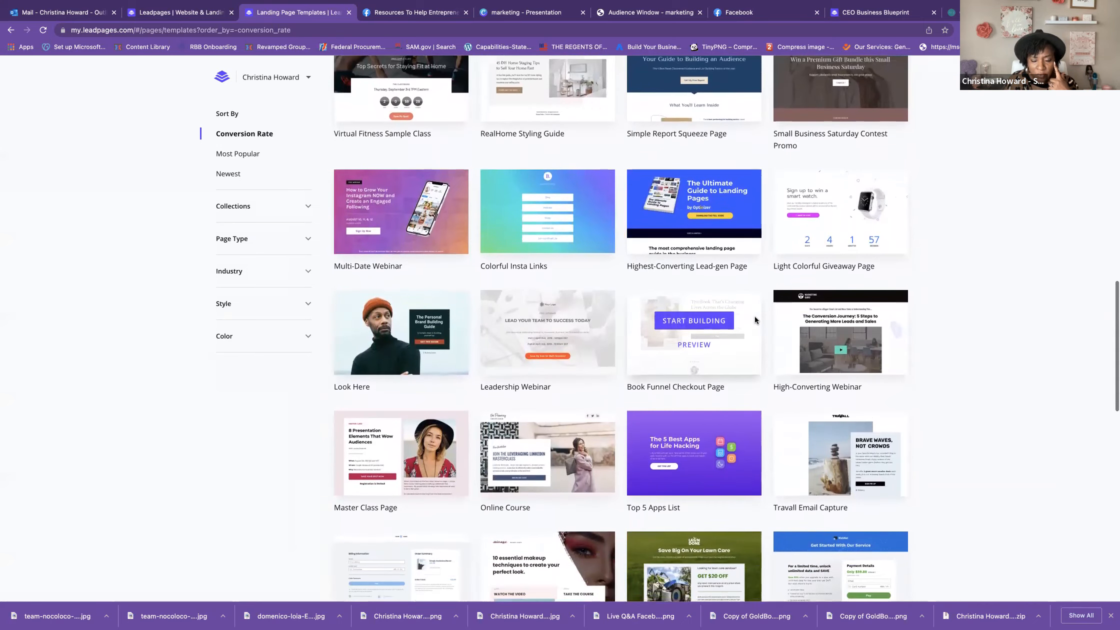
pyautogui.scroll(-3, 754, 319)
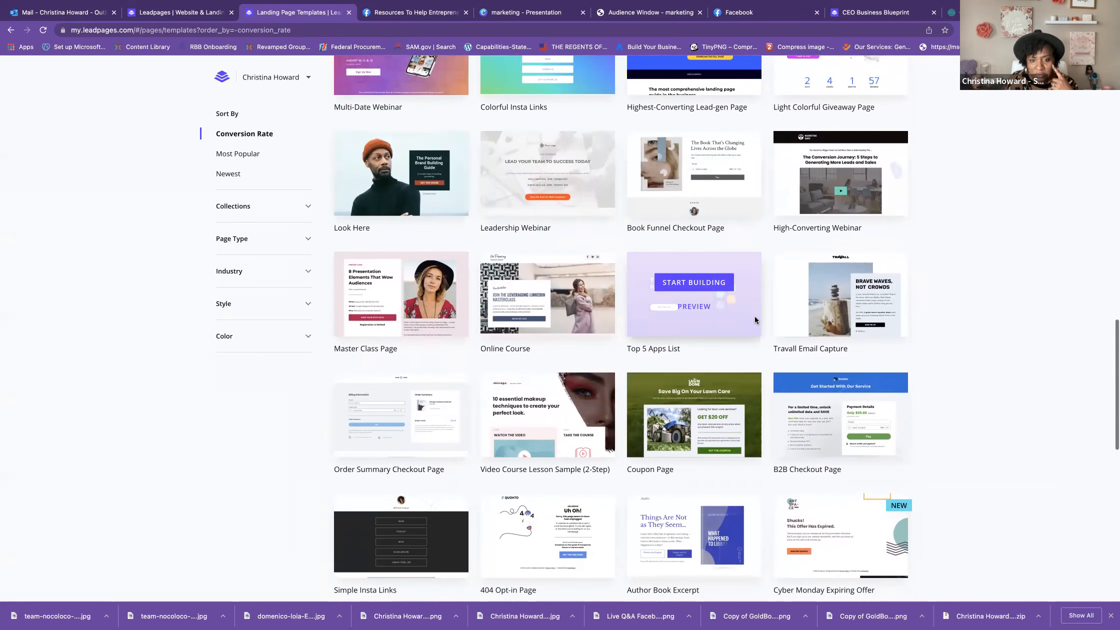
# Step: Preview the full Online Course template in both its desktop and mobile versions
pyautogui.click(547, 306)
pyautogui.scroll(-15, 548, 310)
pyautogui.scroll(5, 548, 310)
pyautogui.scroll(15, 547, 308)
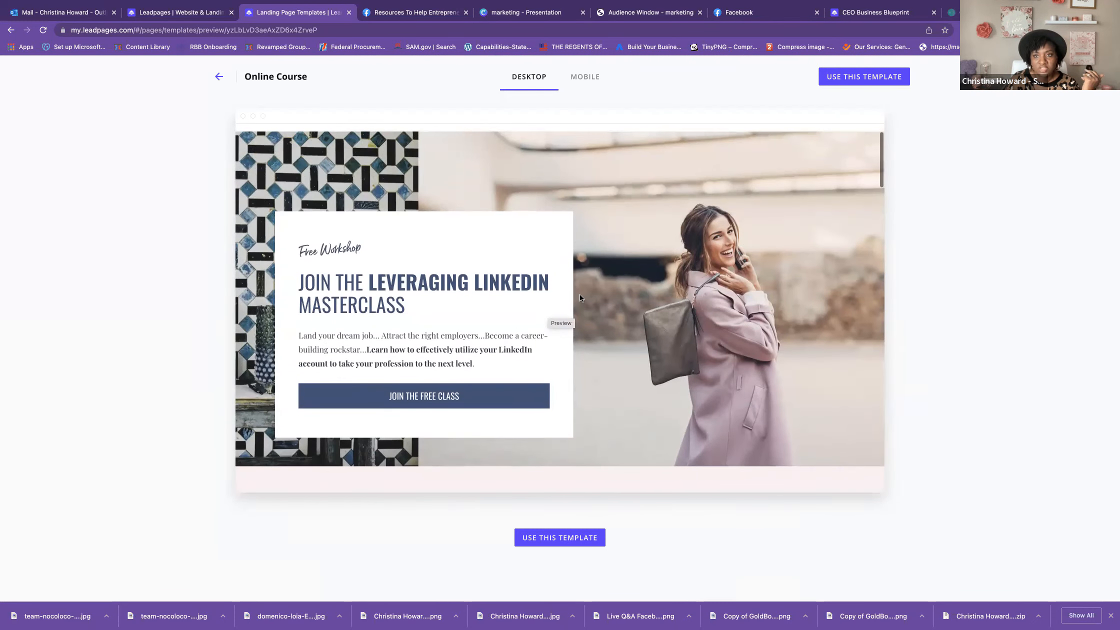
pyautogui.click(593, 82)
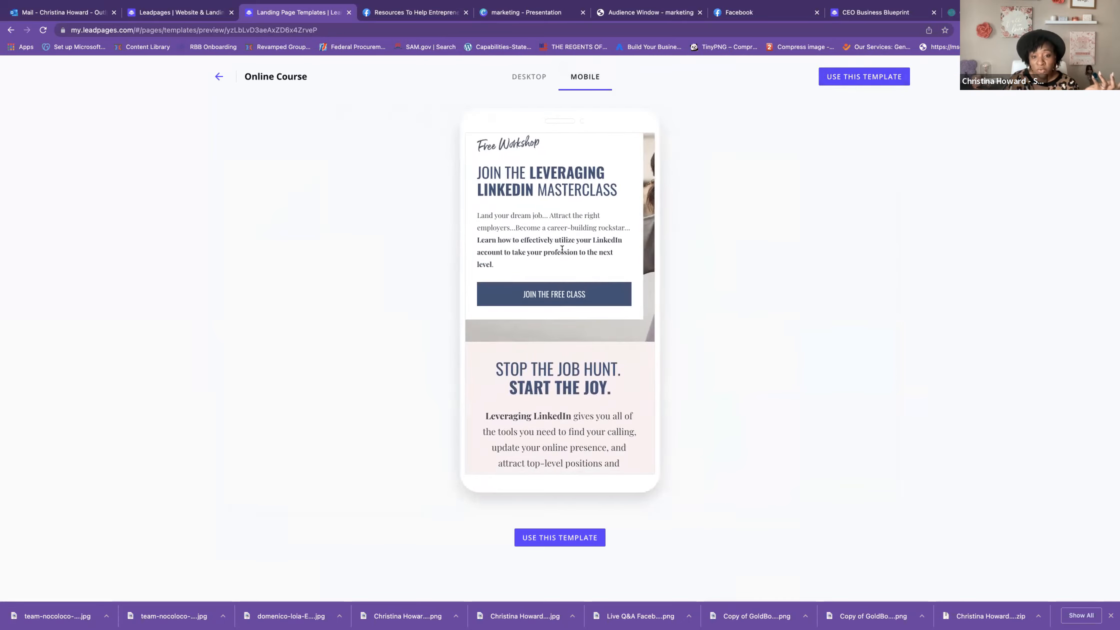
pyautogui.scroll(-15, 562, 249)
pyautogui.scroll(-10, 562, 250)
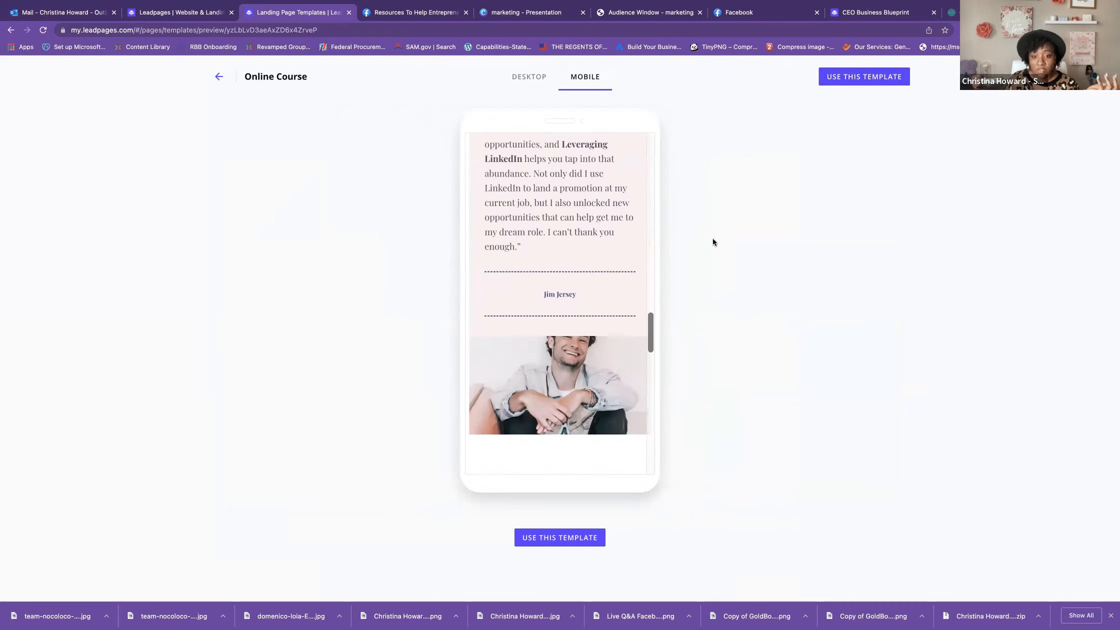
# Step: Use the Online Course template to create a page named "Landing Page Test Course"
pyautogui.click(579, 544)
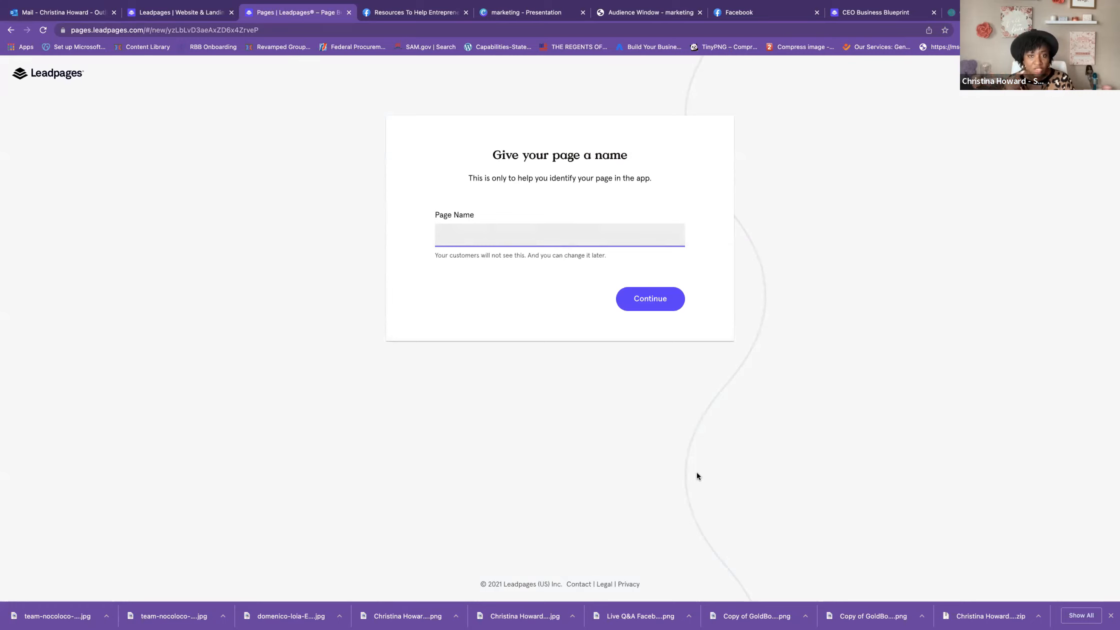
pyautogui.write('t')
pyautogui.press('BackSpace')
pyautogui.write('Landing')
pyautogui.press('super+a')
pyautogui.write('ag')
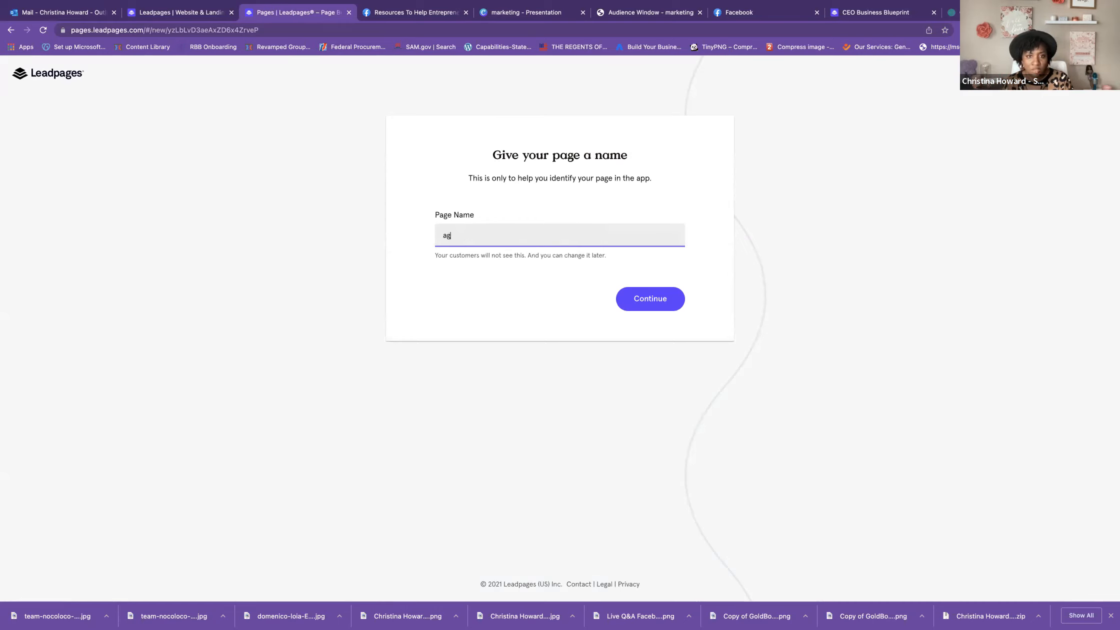
pyautogui.write('Landing Page Test COur')
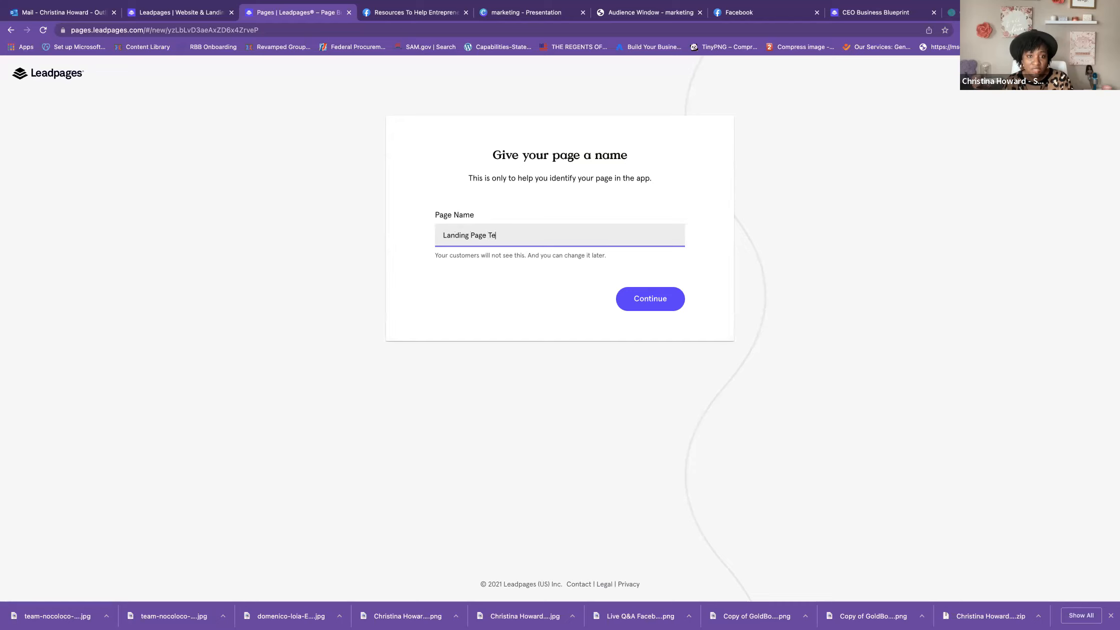
pyautogui.press('BackSpace')
pyautogui.press('BackSpace')
pyautogui.press('BackSpace')
pyautogui.write('ourse')
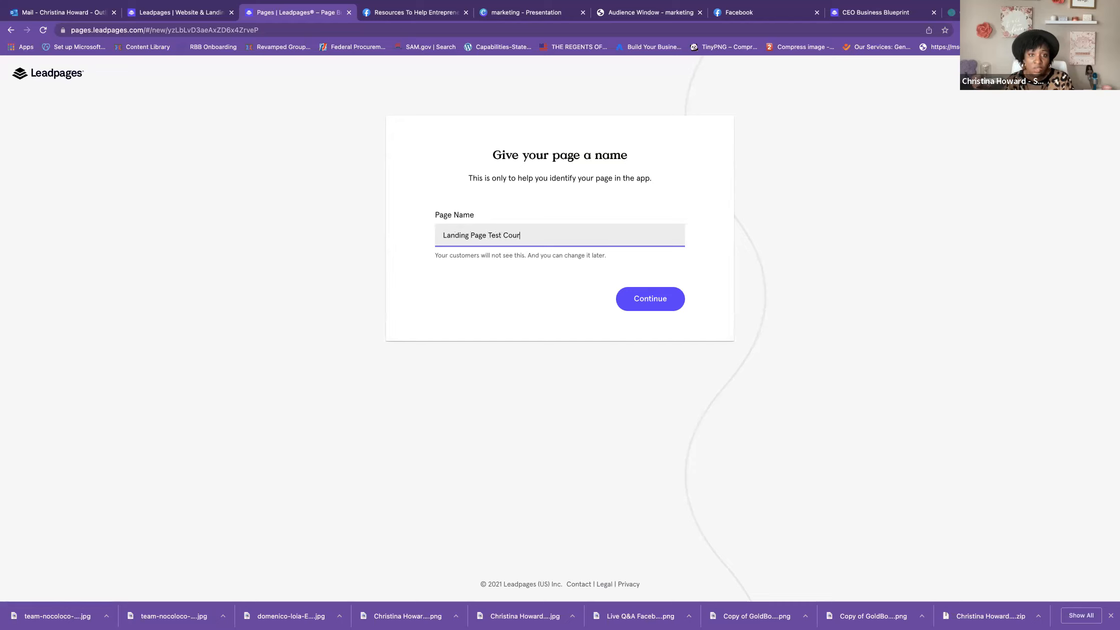
pyautogui.click(652, 301)
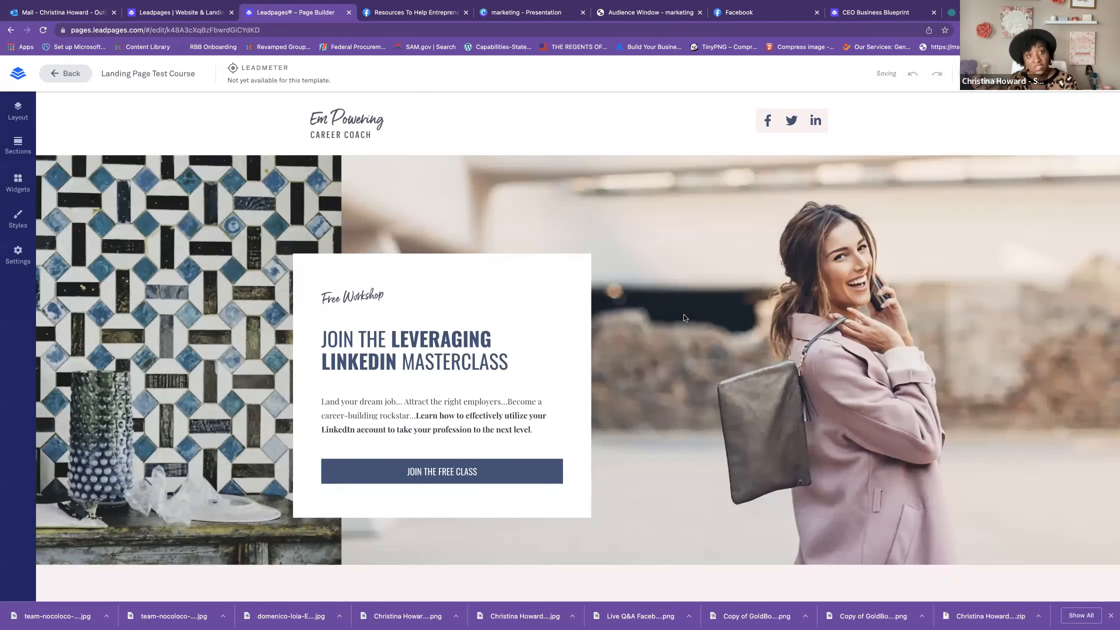
# Step: Examine the page layout's list of sections, from Header to LP Footer, and close it
pyautogui.click(18, 111)
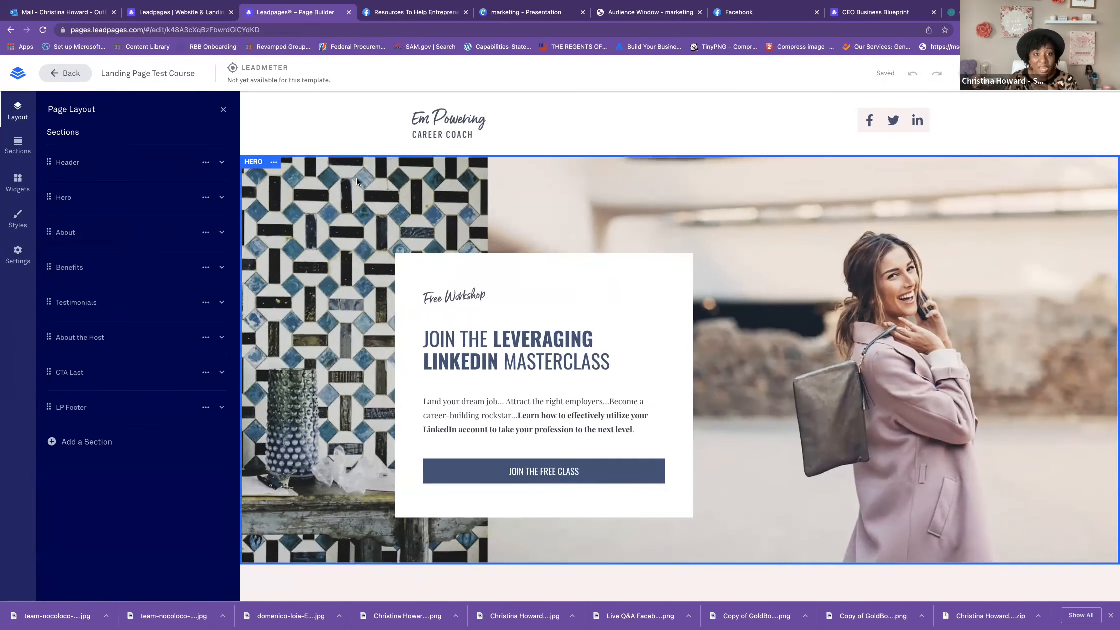
pyautogui.click(223, 109)
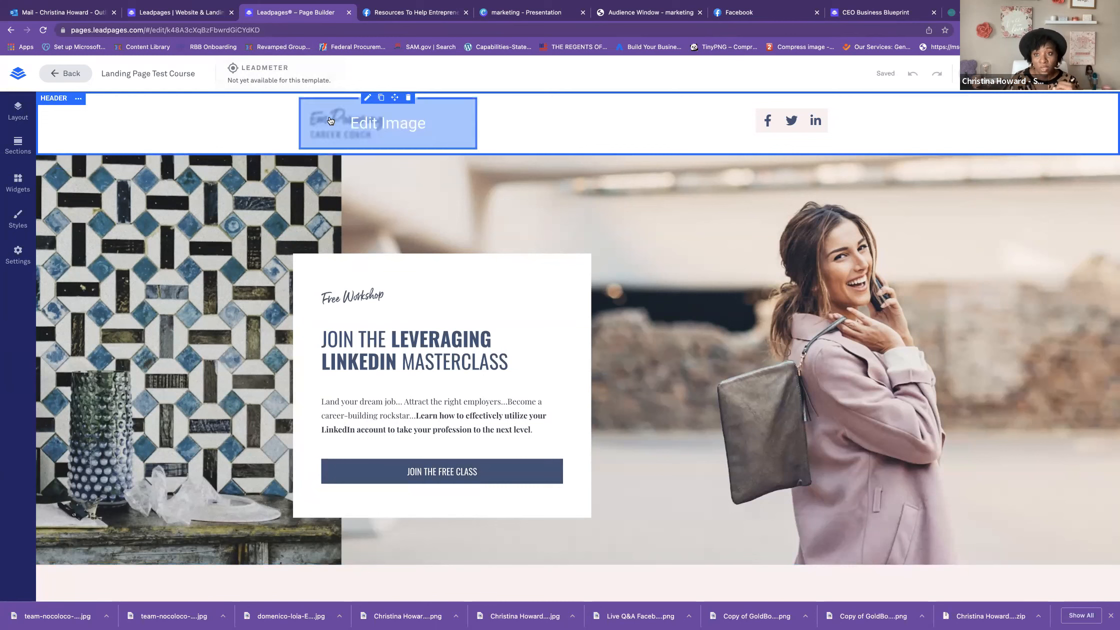
# Step: Open the image chooser for the header logo and look through its upload and premium image sources
pyautogui.click(371, 125)
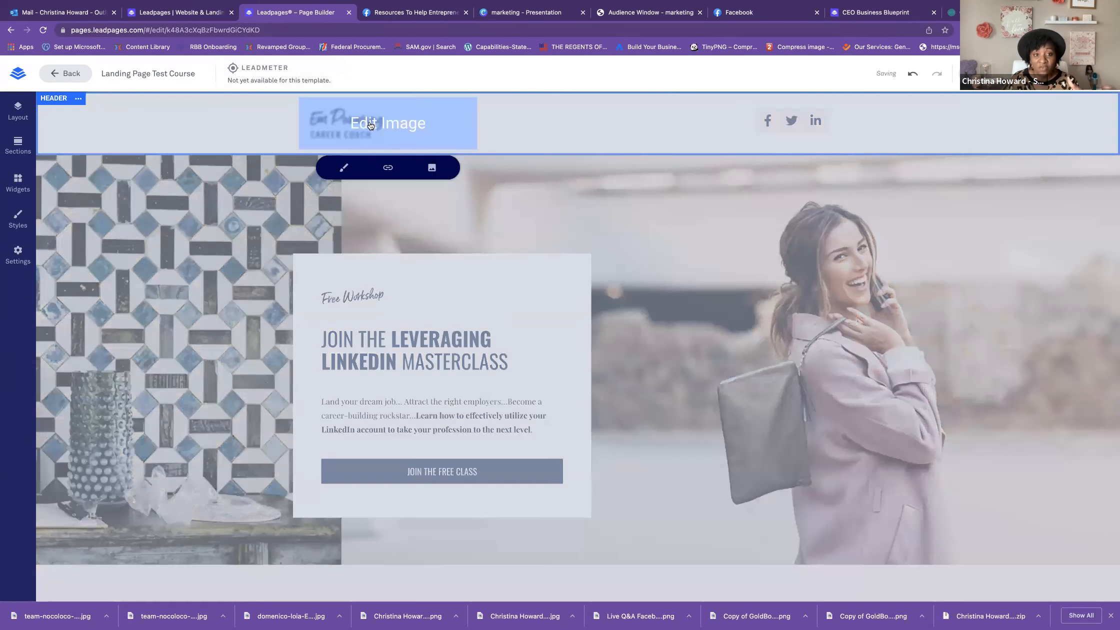
pyautogui.click(431, 169)
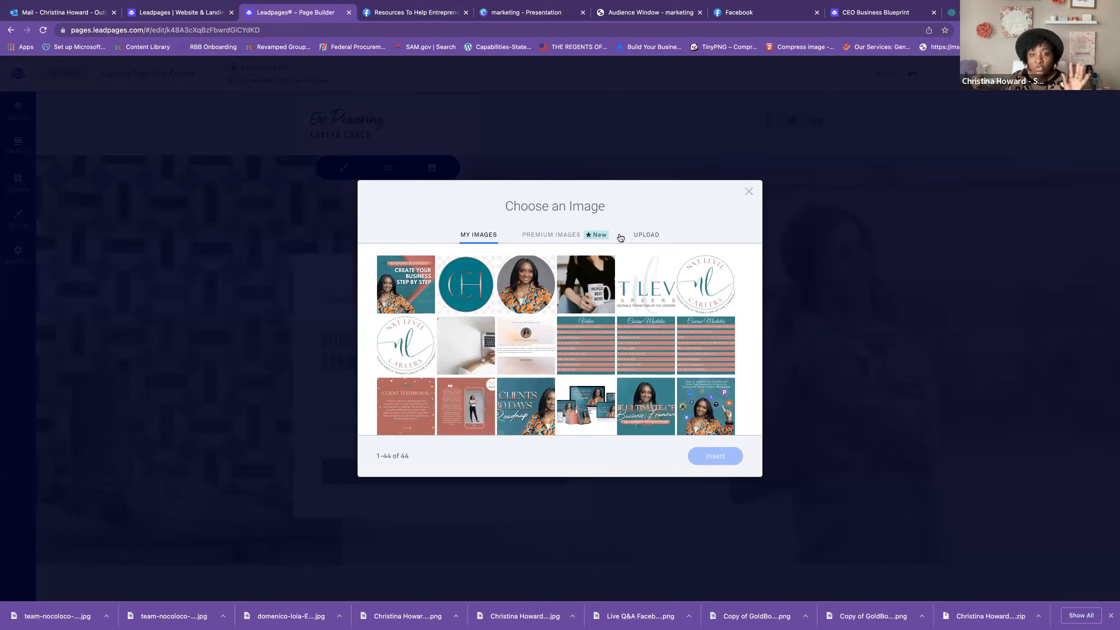
pyautogui.click(646, 236)
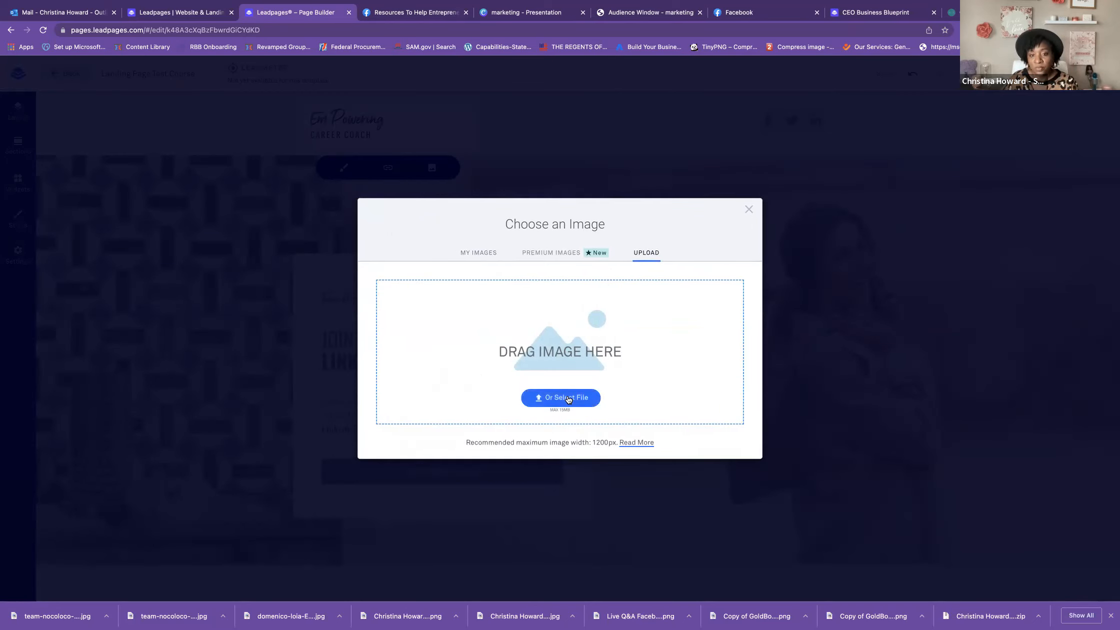
pyautogui.click(549, 253)
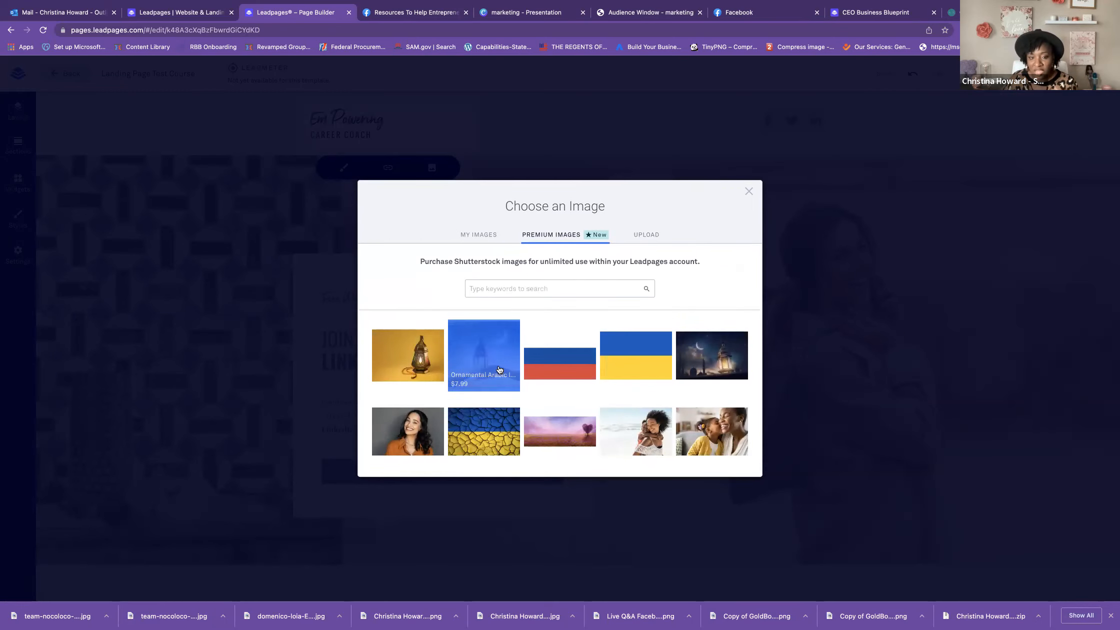
pyautogui.click(474, 240)
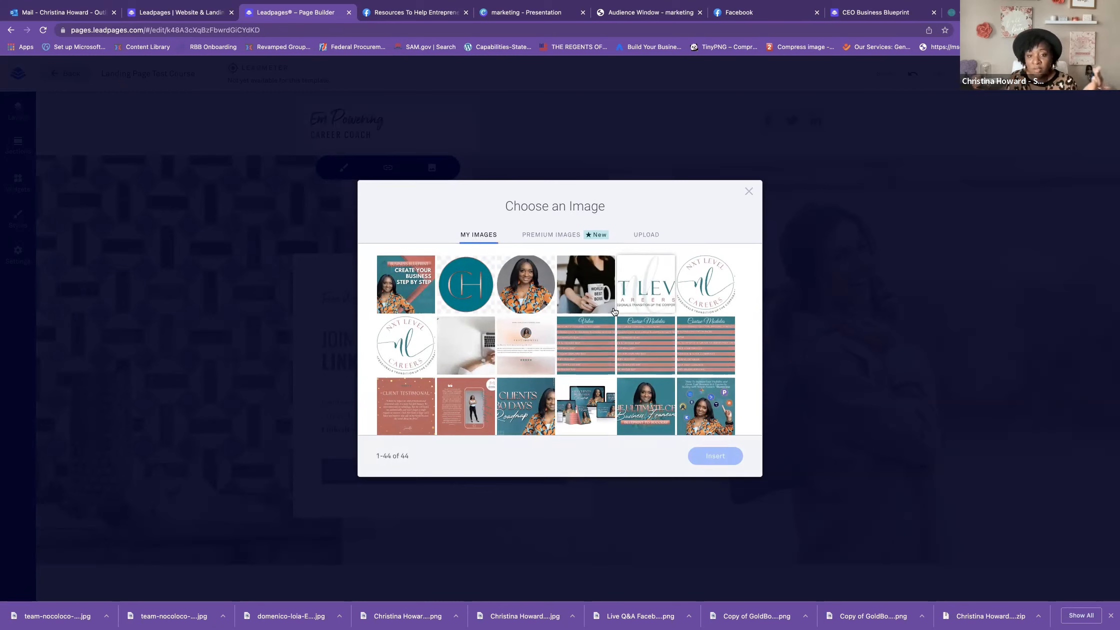
# Step: Replace the header logo with the round teal monogram logo from the account's own images
pyautogui.scroll(-10, 587, 388)
pyautogui.scroll(8, 587, 387)
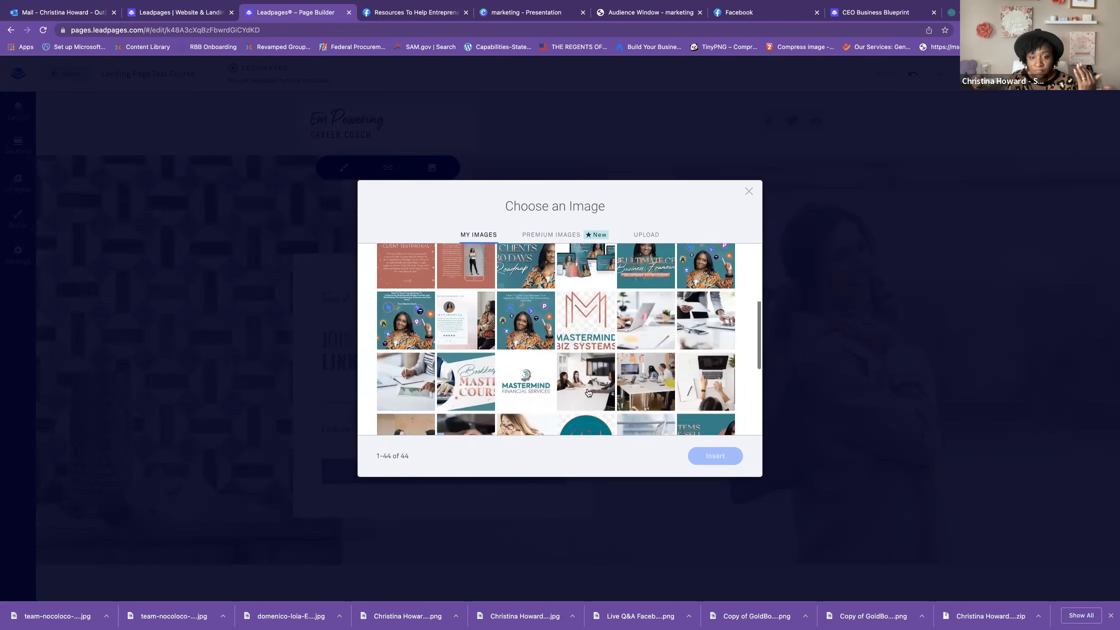
pyautogui.scroll(3, 588, 392)
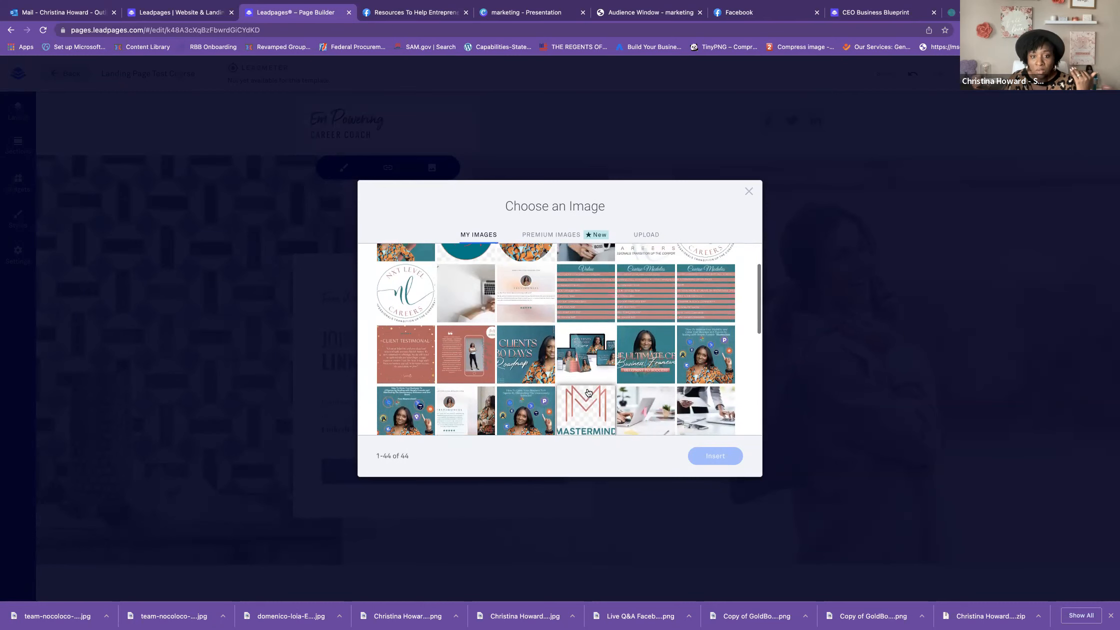
pyautogui.click(463, 294)
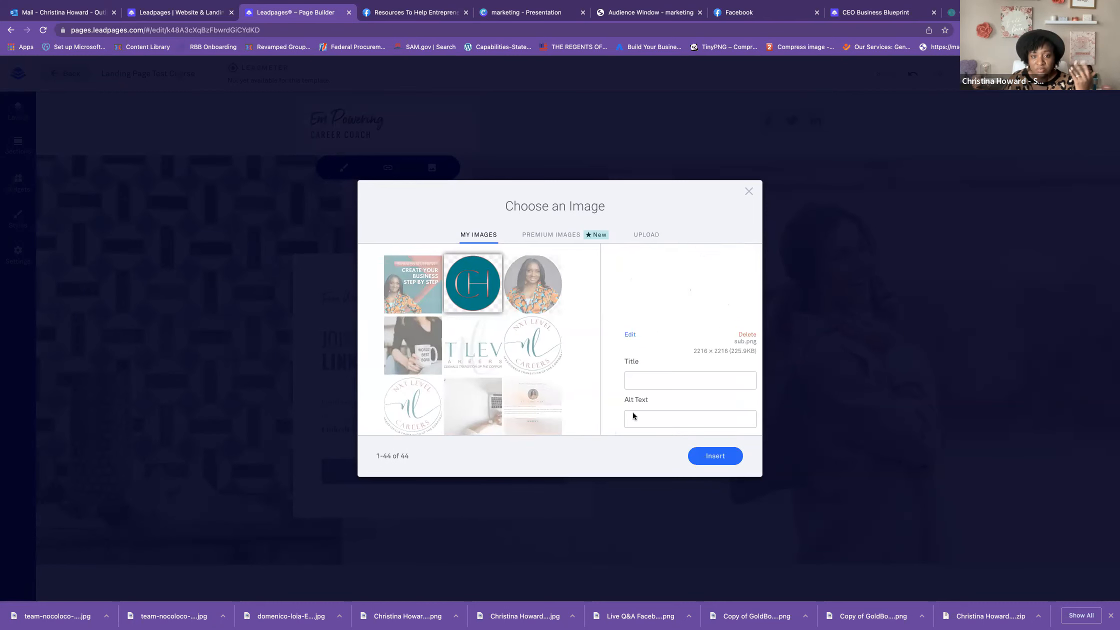
pyautogui.click(706, 456)
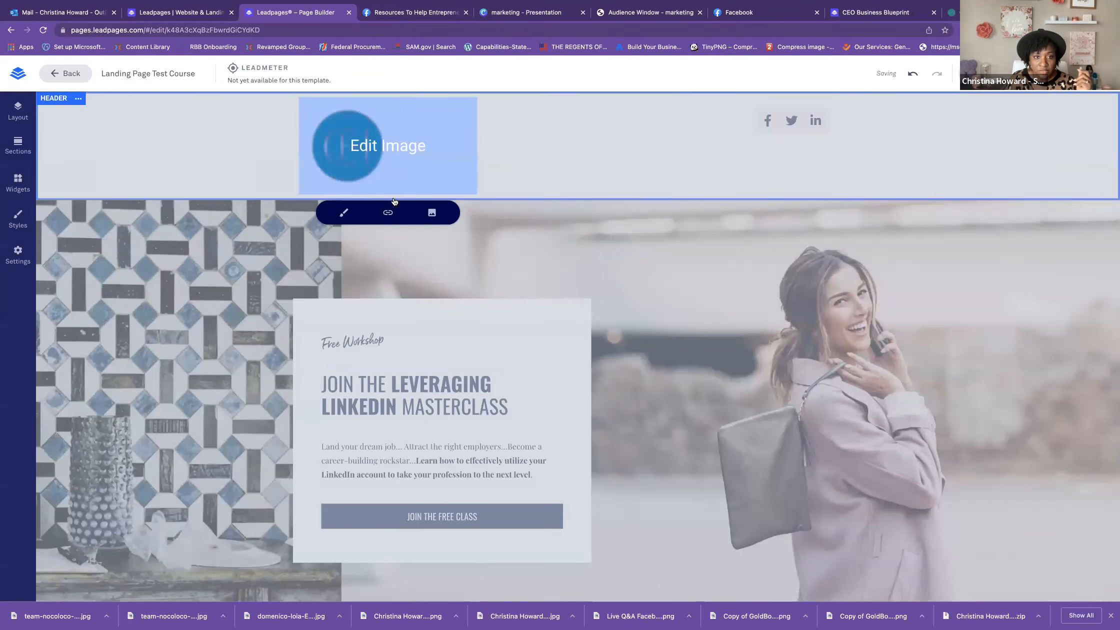
# Step: Center the new logo within its block in the header
pyautogui.click(344, 215)
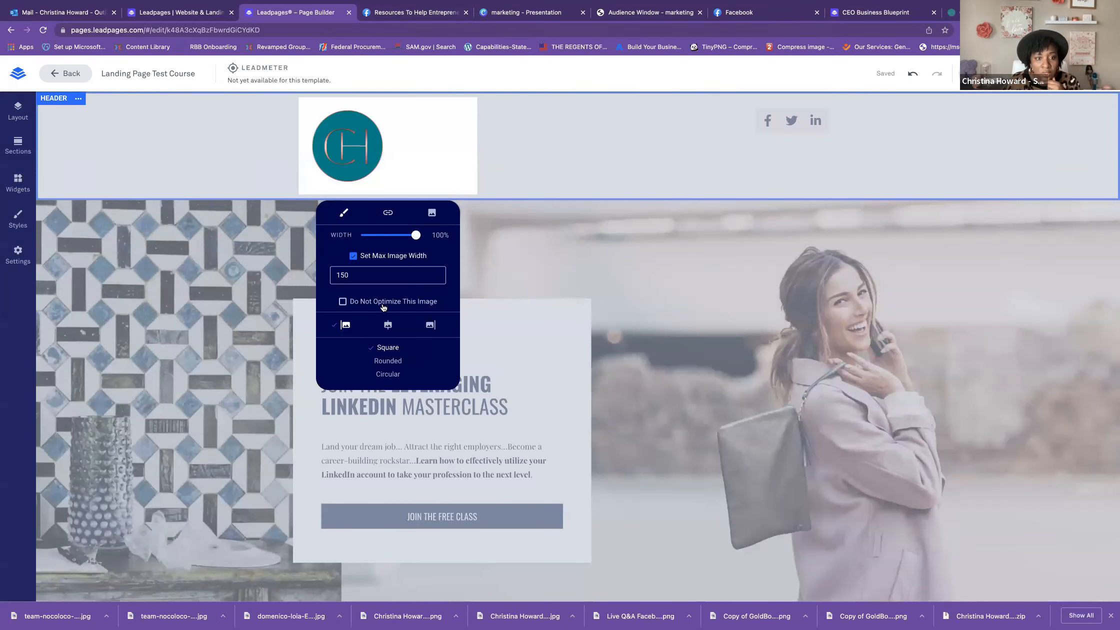
pyautogui.click(389, 325)
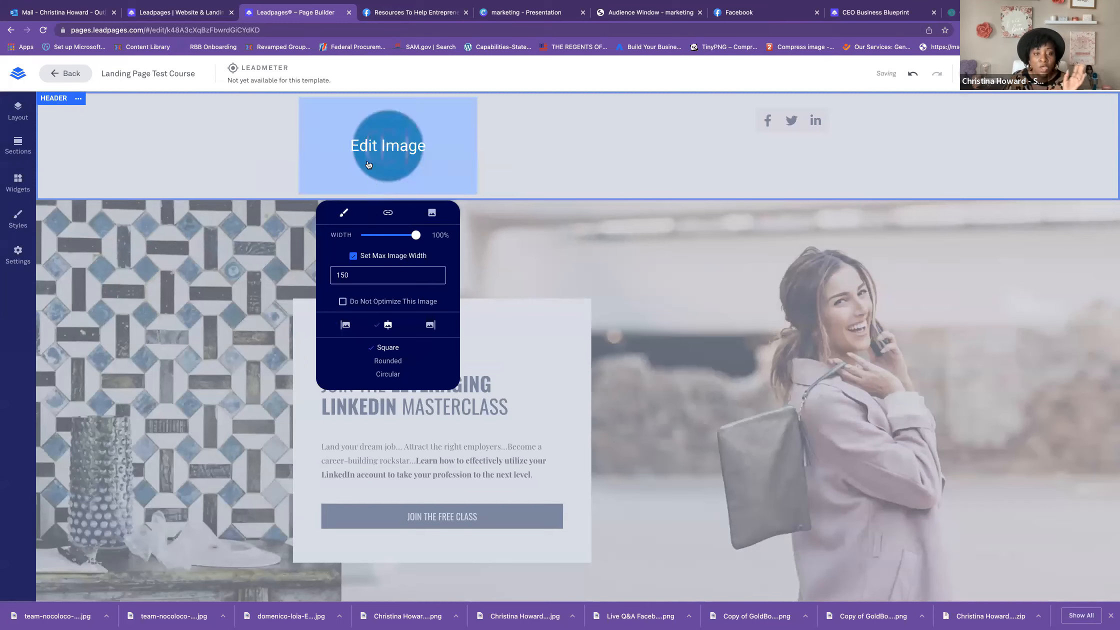
pyautogui.click(351, 212)
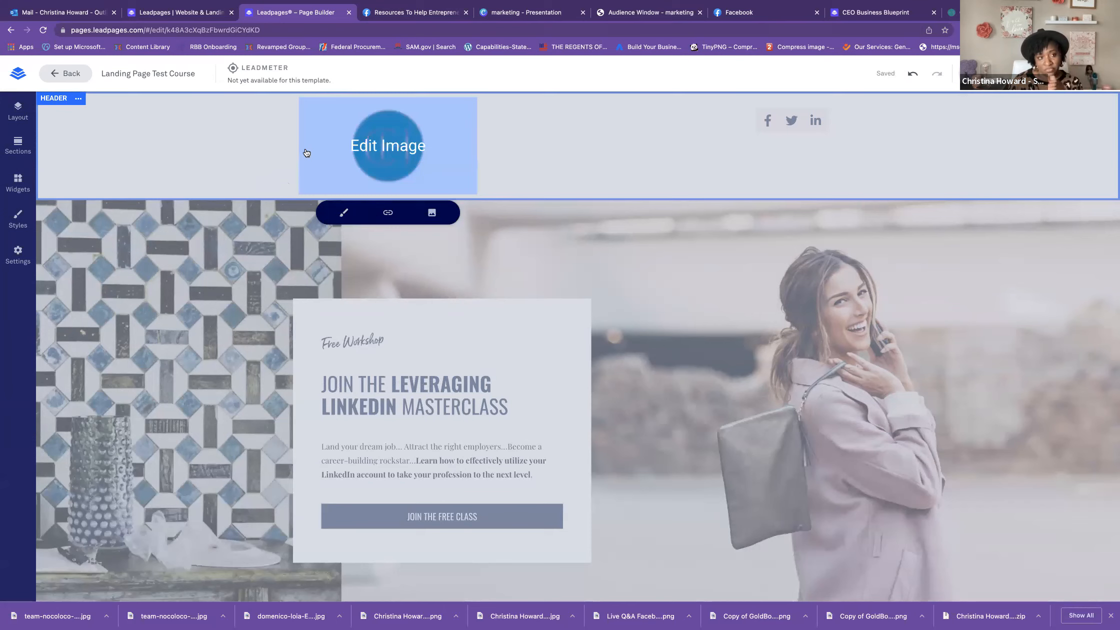
# Step: Give the header logo rounded corners with a radius of 9 and set its width to 58%
pyautogui.click(349, 214)
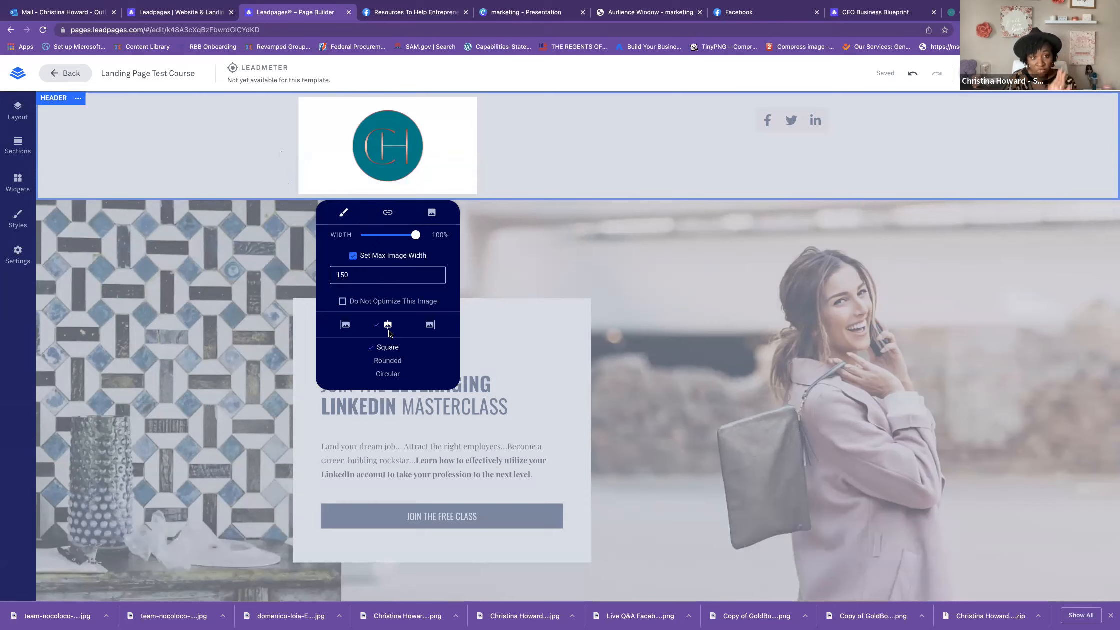
pyautogui.click(384, 364)
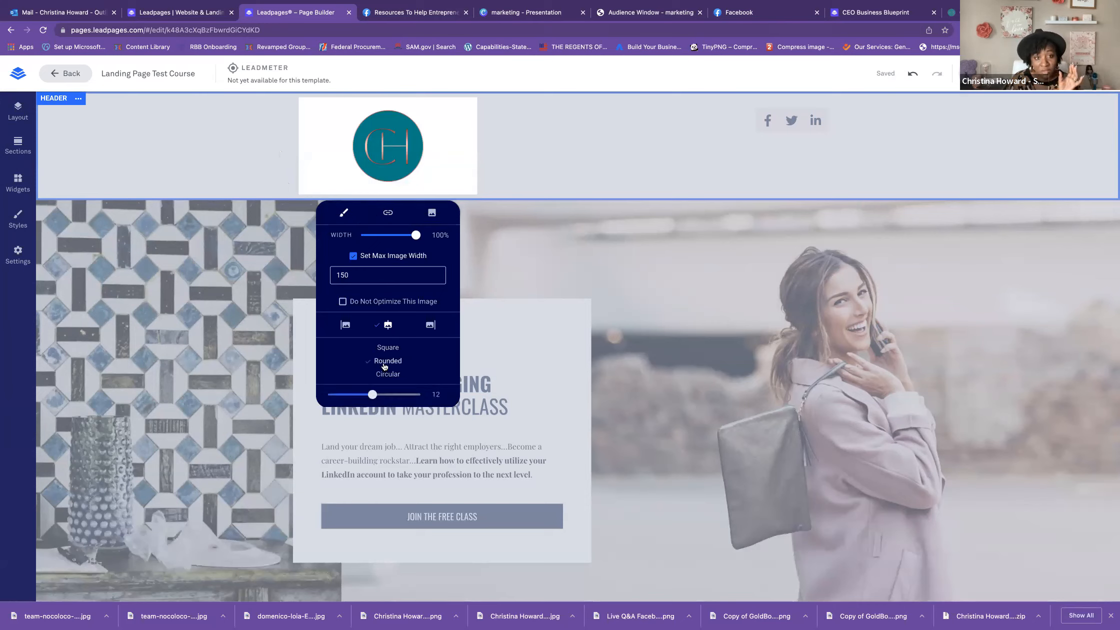
pyautogui.moveTo(372, 395); pyautogui.dragTo(361, 394)
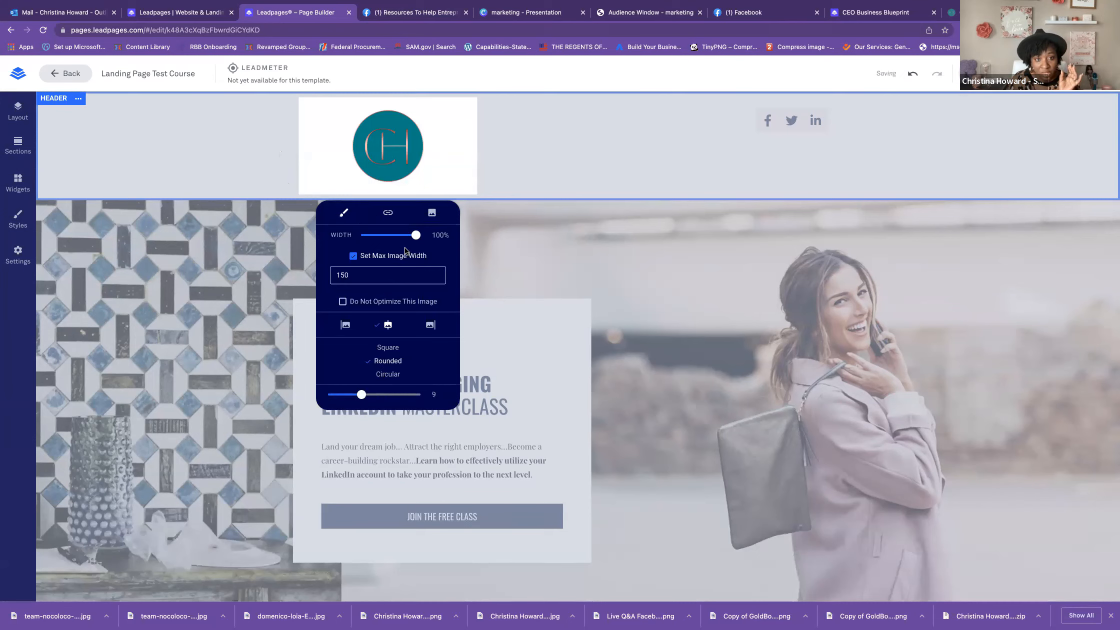
pyautogui.moveTo(414, 235); pyautogui.dragTo(391, 235)
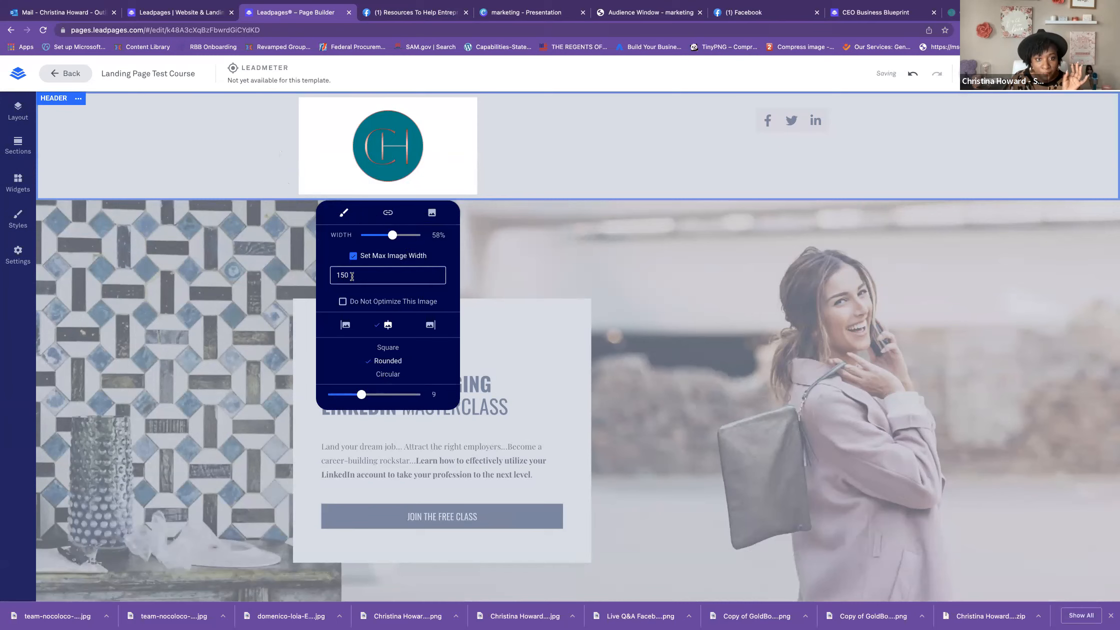
# Step: Compare the header logo with and without its maximum image width, leaving the limit switched on, and finish editing the image
pyautogui.click(352, 257)
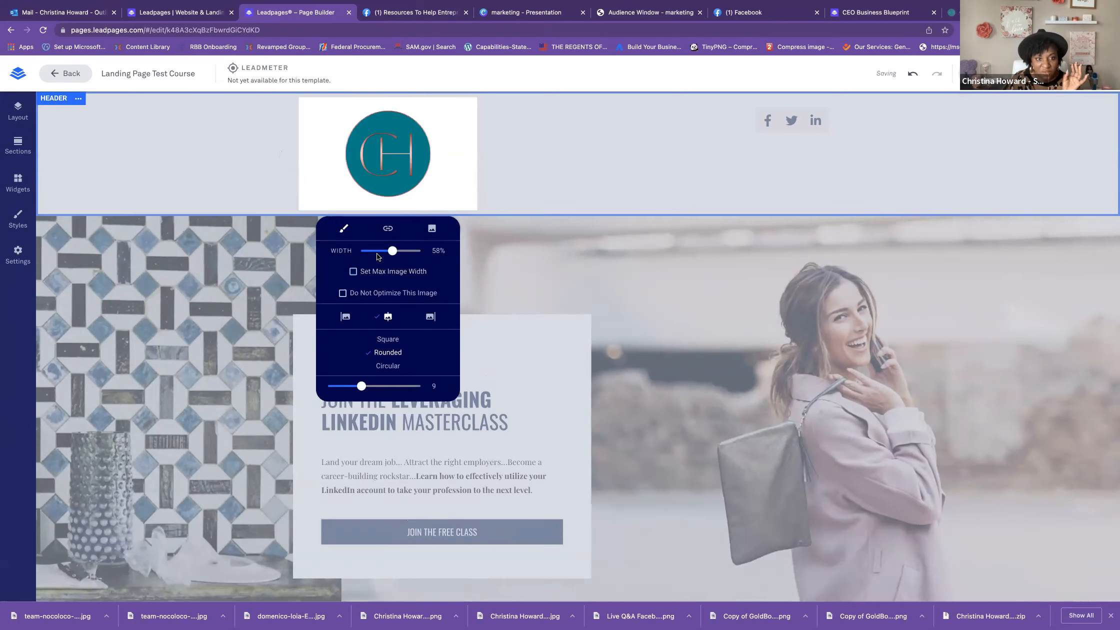
pyautogui.click(353, 272)
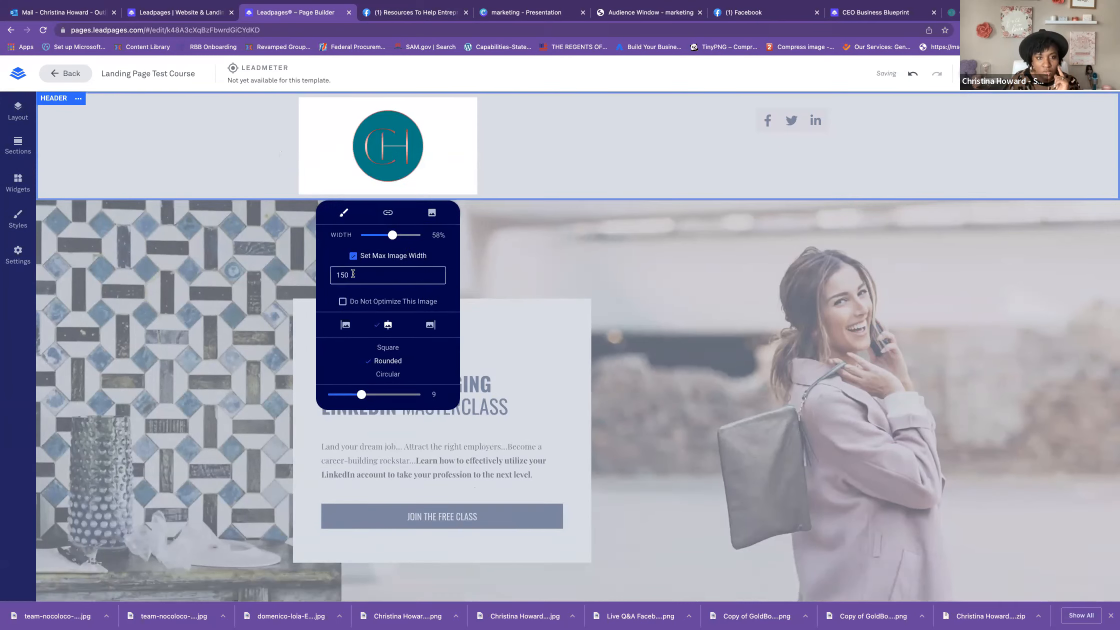
pyautogui.click(352, 256)
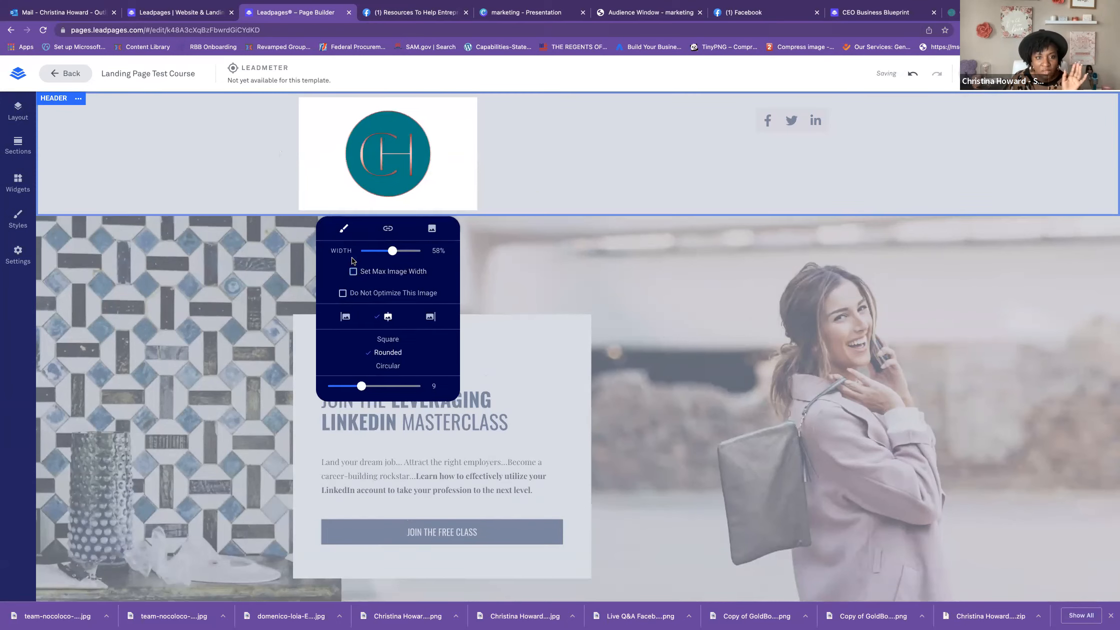
pyautogui.click(353, 271)
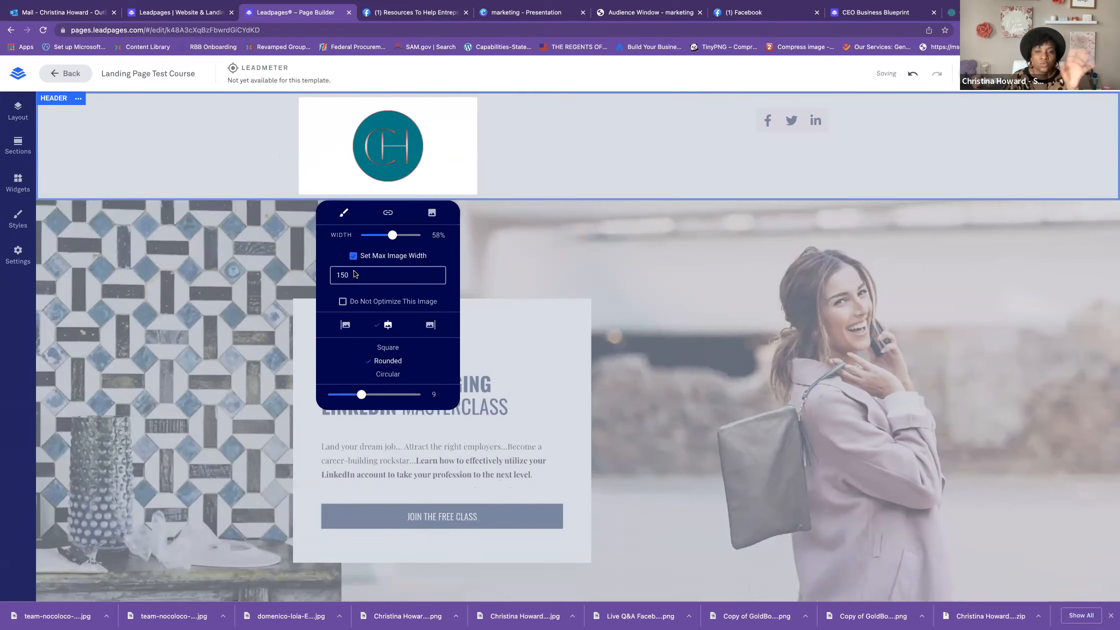
pyautogui.click(582, 137)
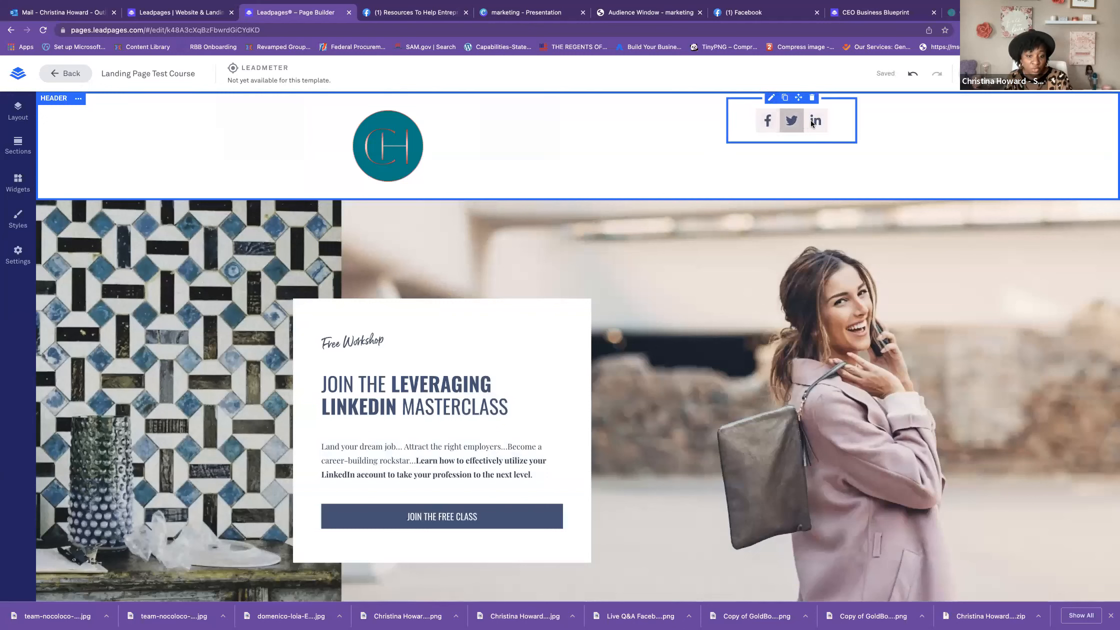
# Step: Open the brand colors from the header social buttons' color settings and add a light grey D8D8D8 color
pyautogui.click(771, 99)
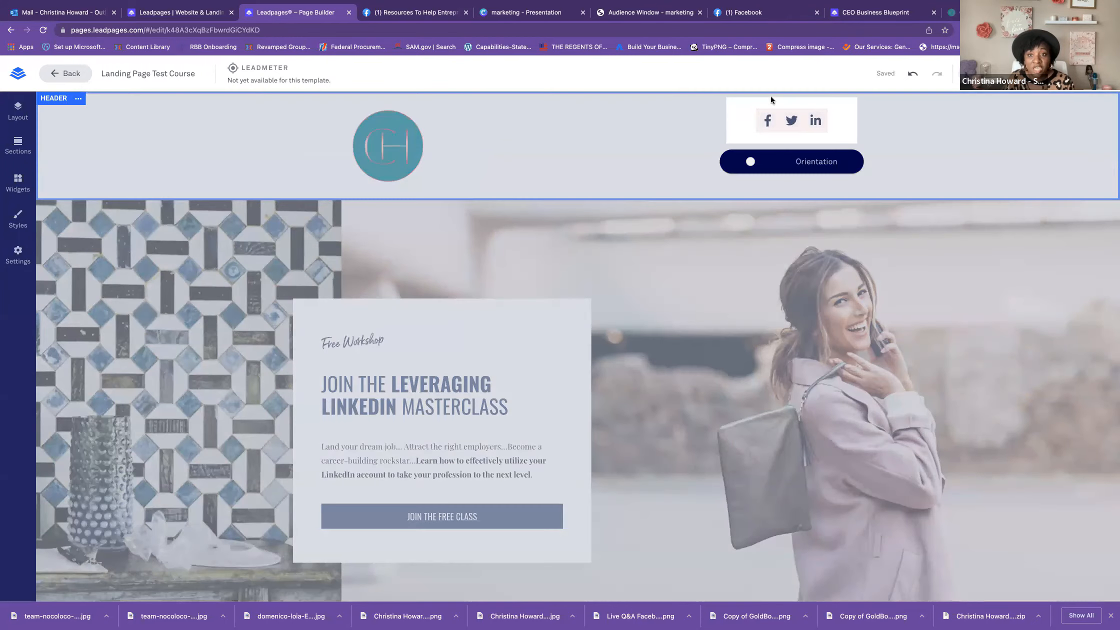
pyautogui.click(750, 162)
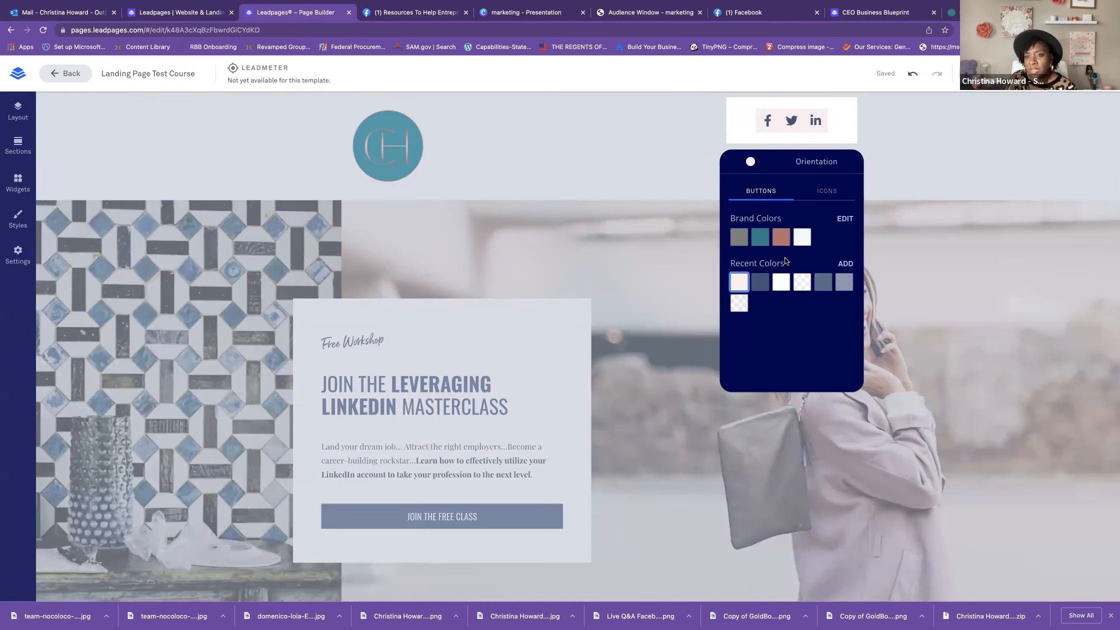
pyautogui.click(844, 220)
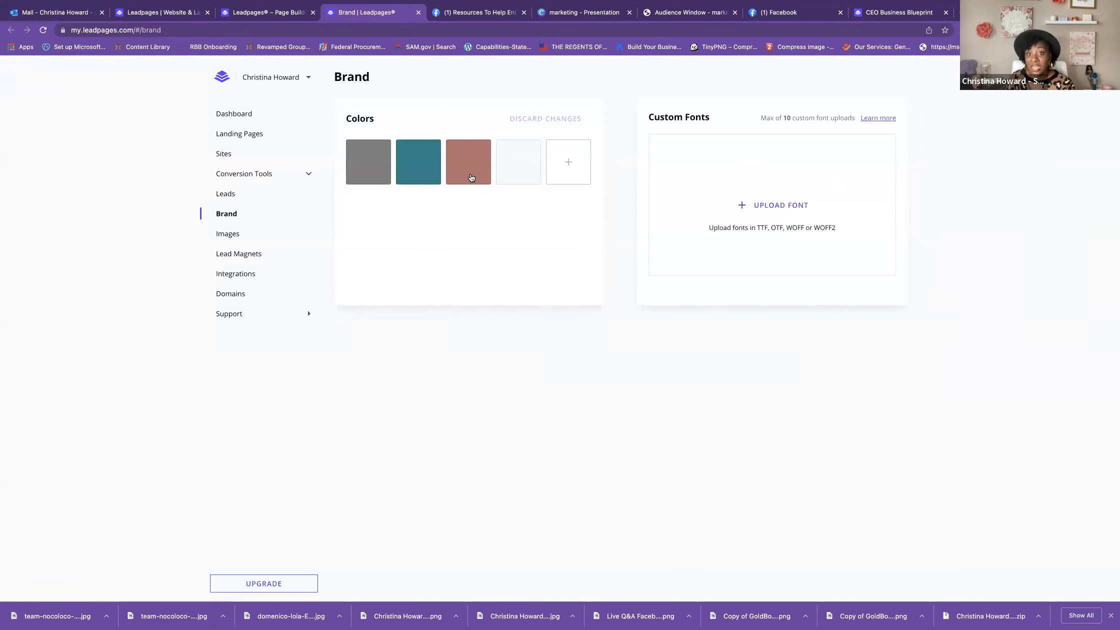
pyautogui.click(566, 168)
pyautogui.moveTo(542, 287); pyautogui.dragTo(521, 288)
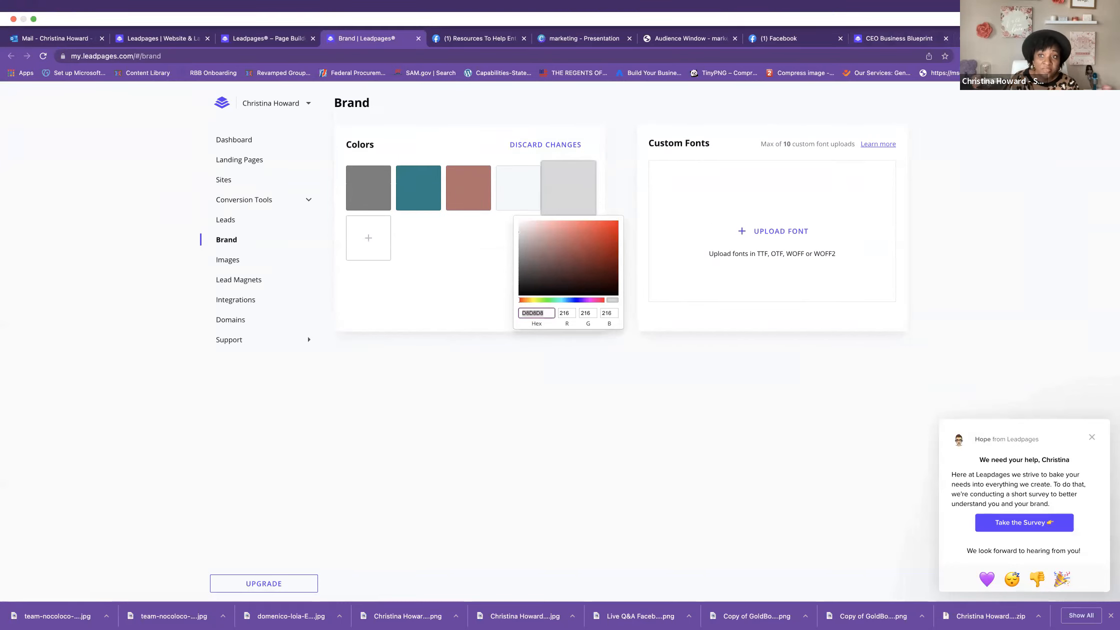
# Step: Go to the Coolors website, start the palette generator and view the shades of the middle palette color
pyautogui.click(895, 38)
pyautogui.click(876, 55)
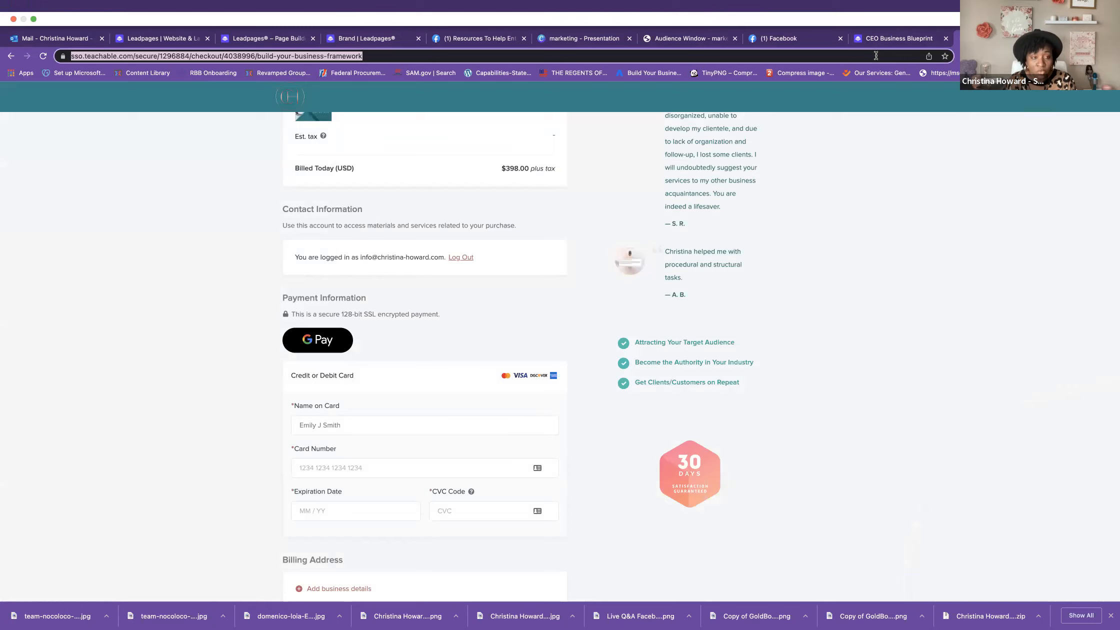
pyautogui.write('coolors')
pyautogui.press('Return')
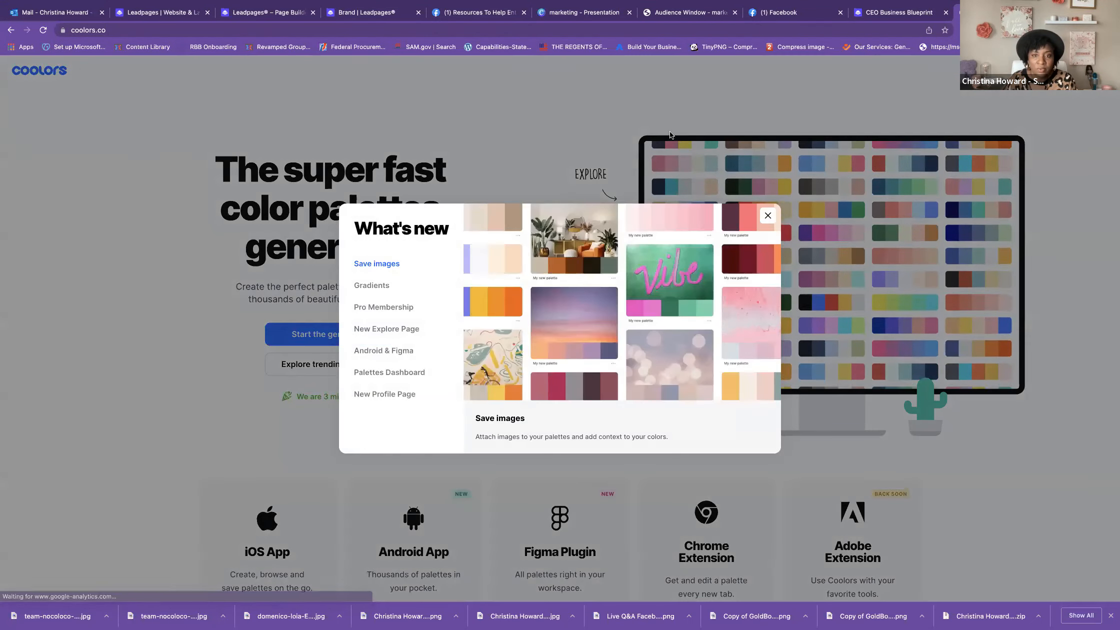
pyautogui.click(768, 216)
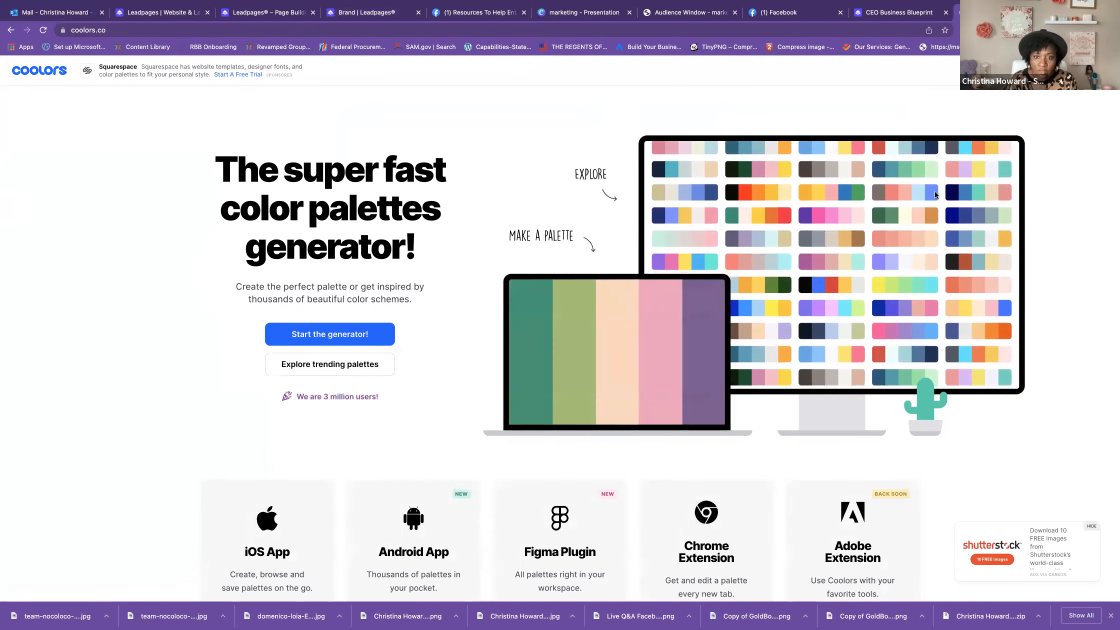
pyautogui.click(307, 340)
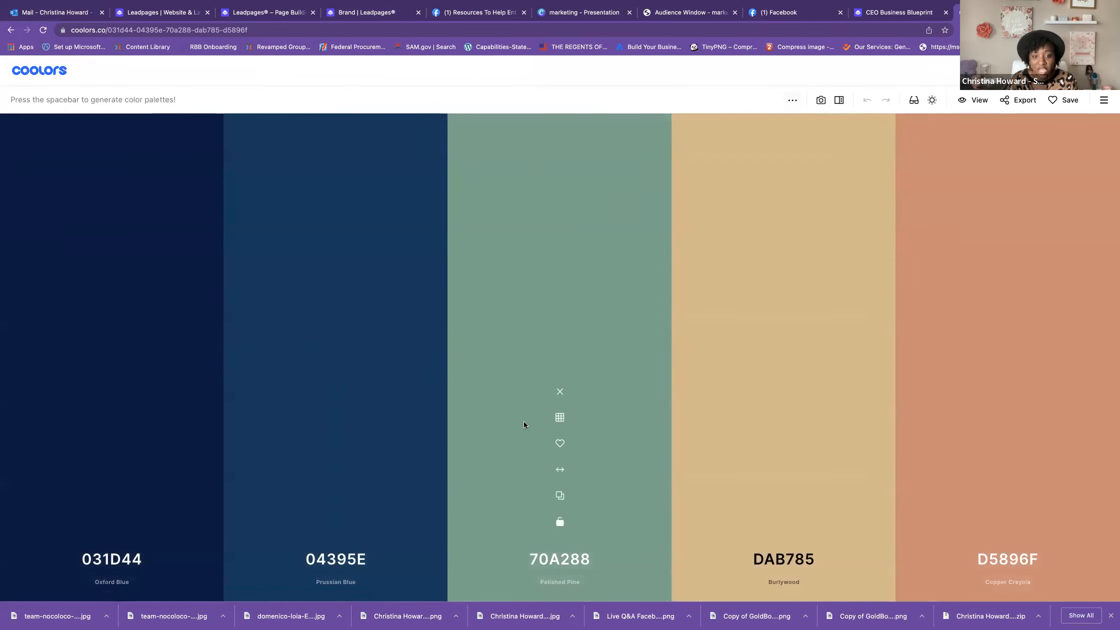
pyautogui.click(560, 417)
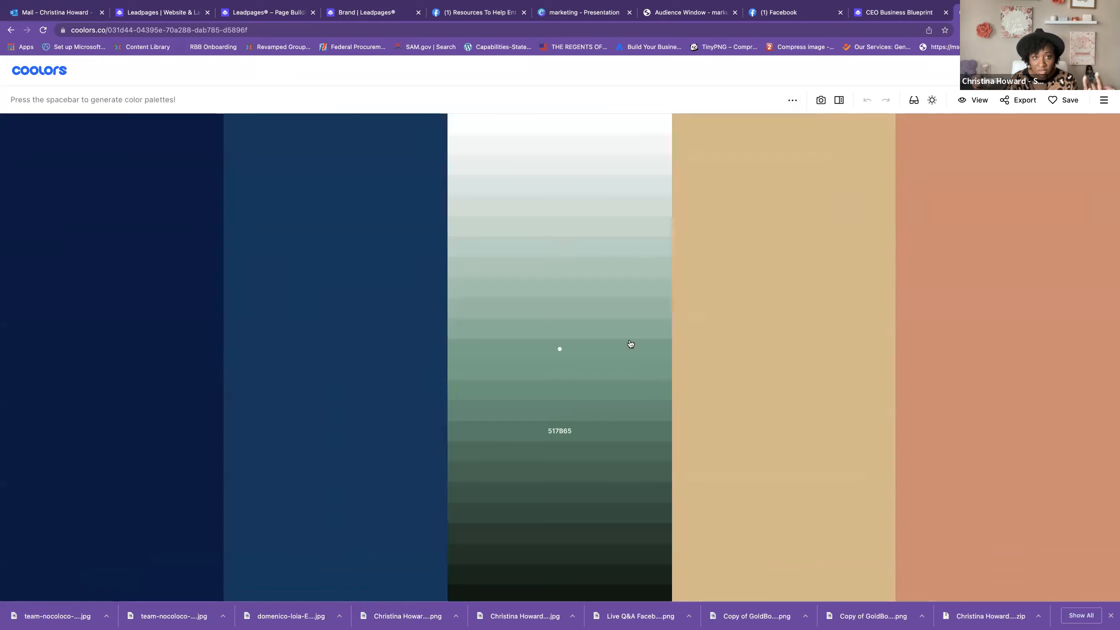
# Step: Close the Brand page, return to the page builder and set the header social buttons to the terracotta brand color
pyautogui.click(401, 18)
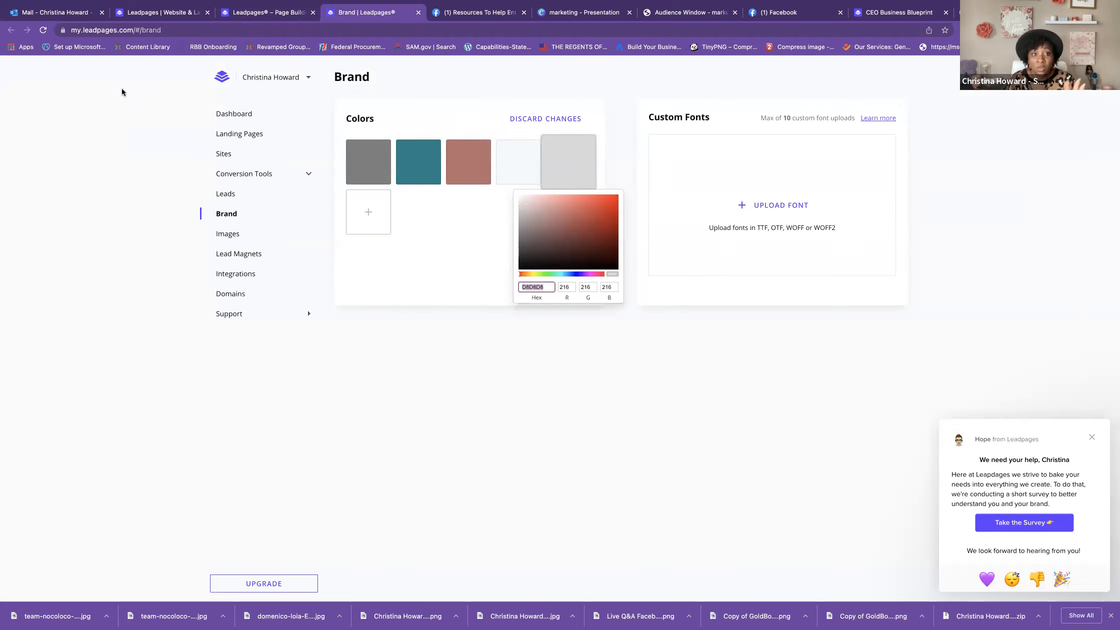
pyautogui.click(419, 12)
pyautogui.click(266, 17)
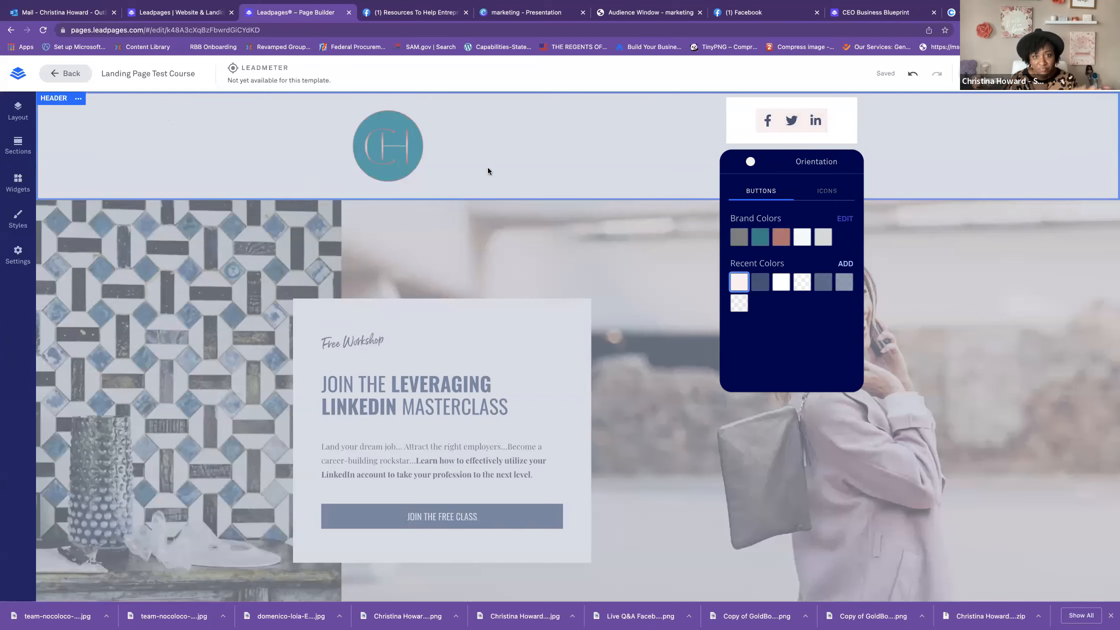
pyautogui.click(739, 237)
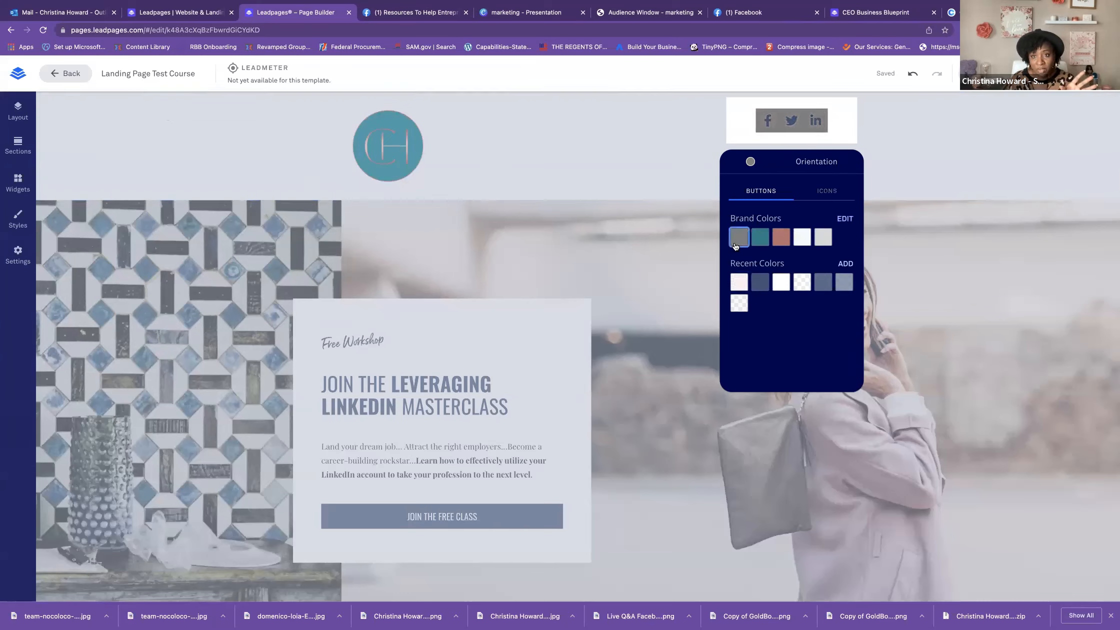
pyautogui.click(783, 238)
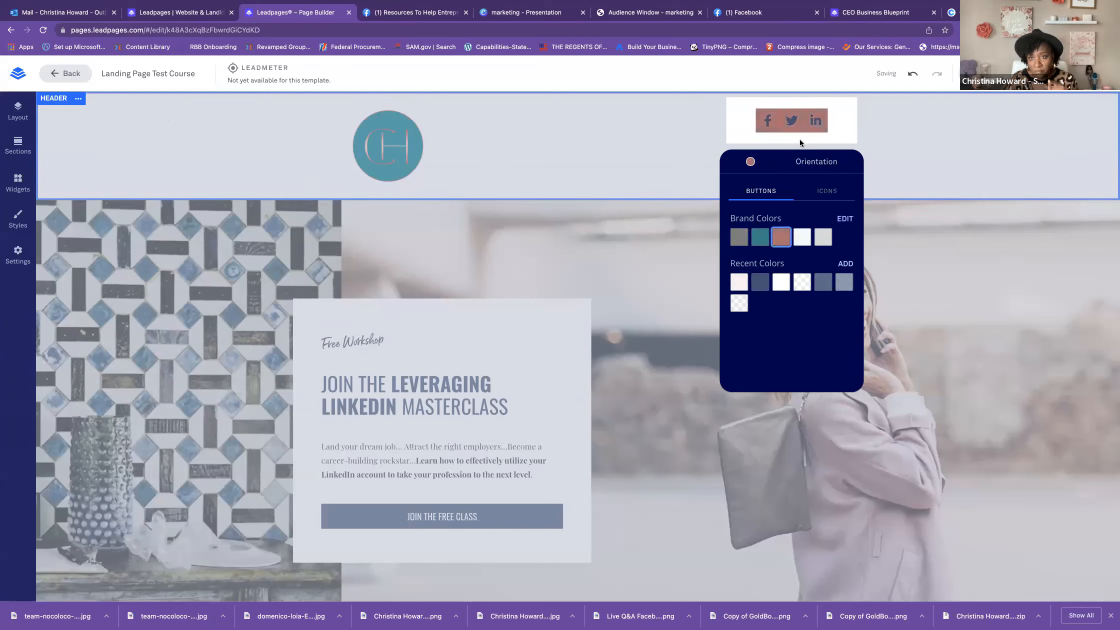
pyautogui.click(805, 242)
pyautogui.click(780, 241)
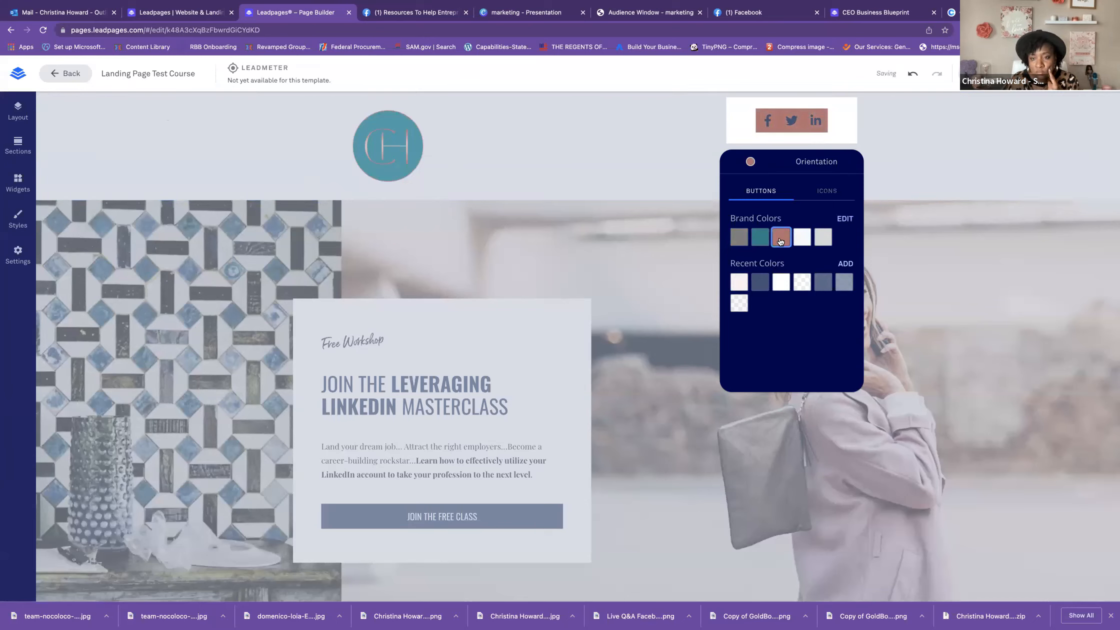
# Step: Open the header social widget's network settings and remove Twitter from its icons
pyautogui.click(685, 149)
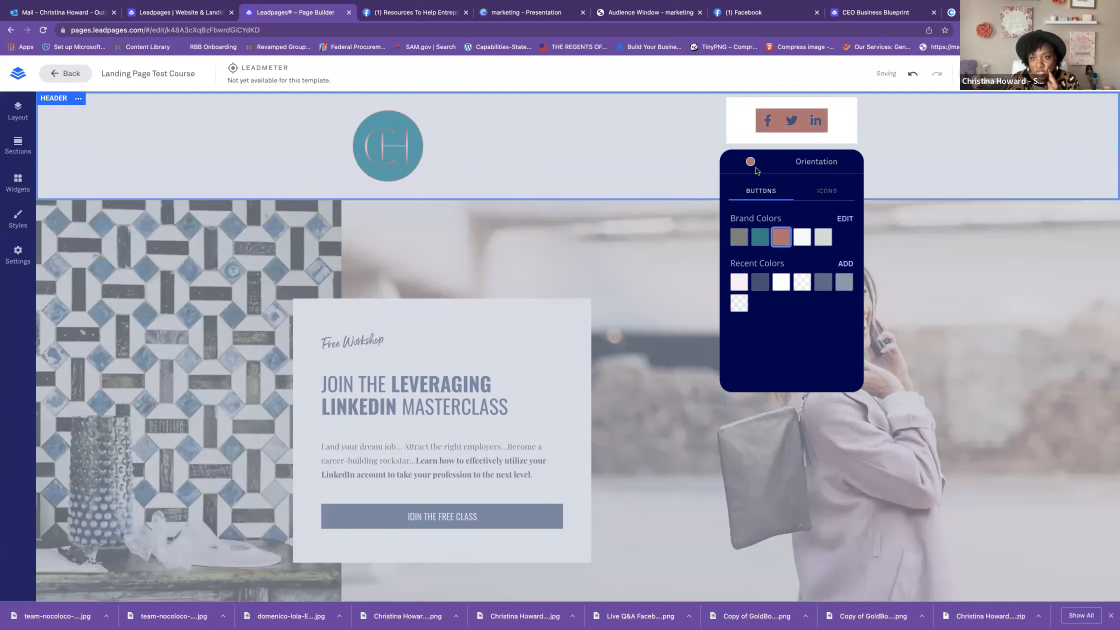
pyautogui.click(783, 112)
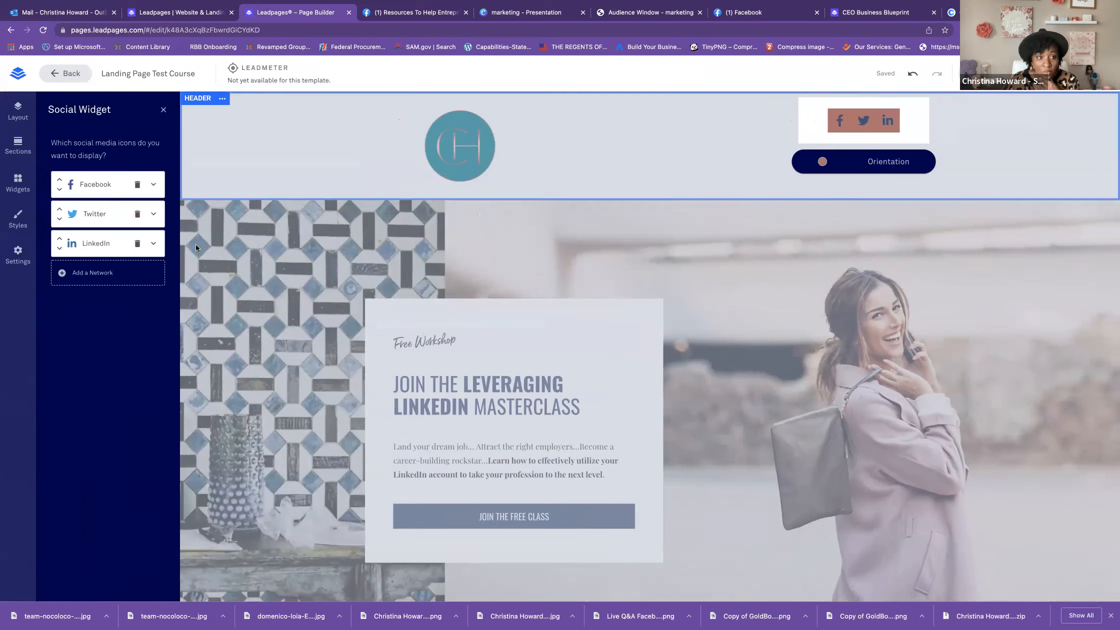
pyautogui.click(137, 184)
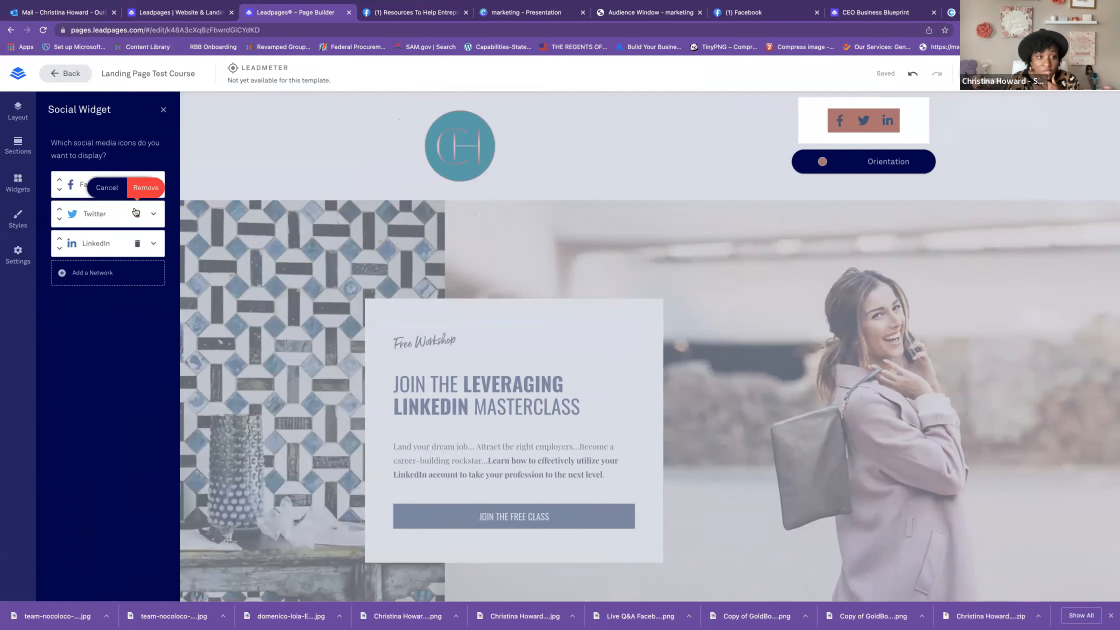
pyautogui.click(149, 188)
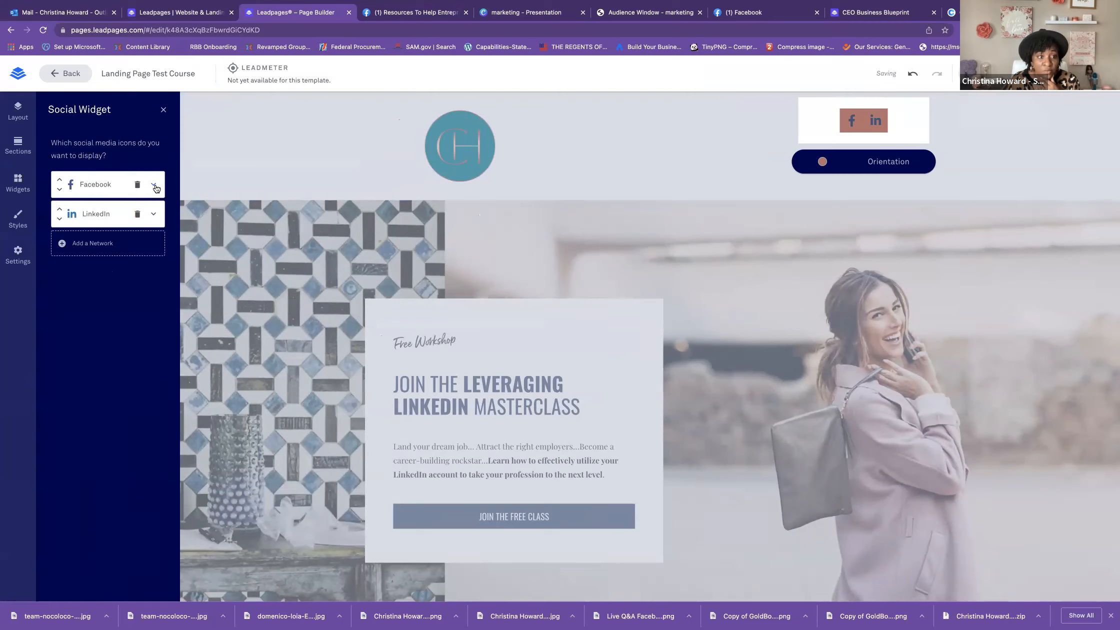
# Step: Link the Facebook icon to a profile using the saved Facebook group URL, and have the link open in a new tab
pyautogui.click(154, 186)
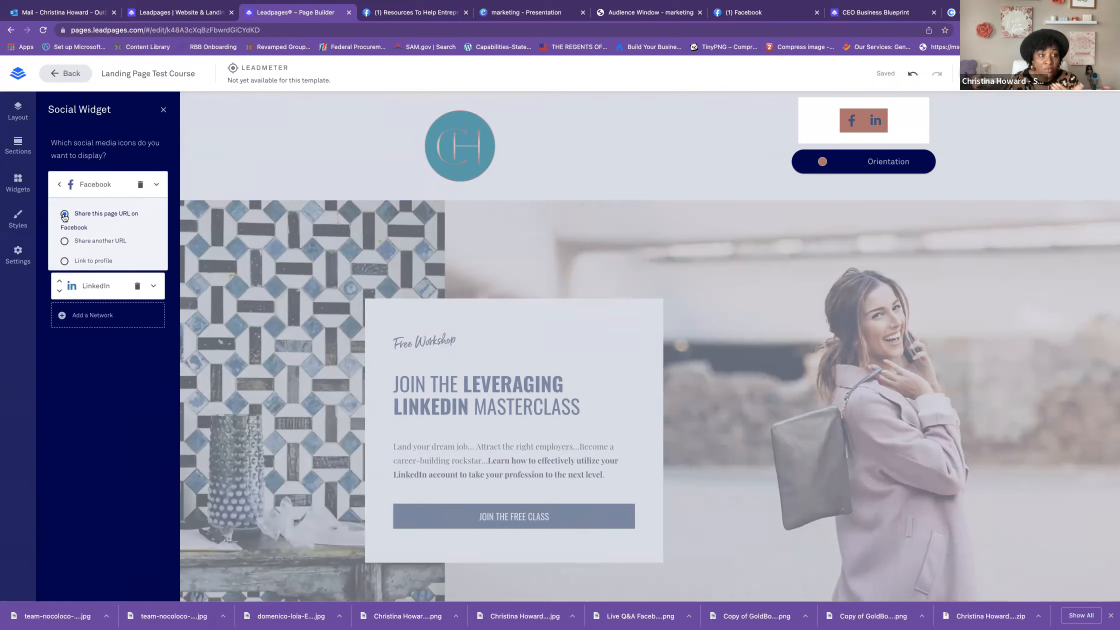
pyautogui.click(65, 261)
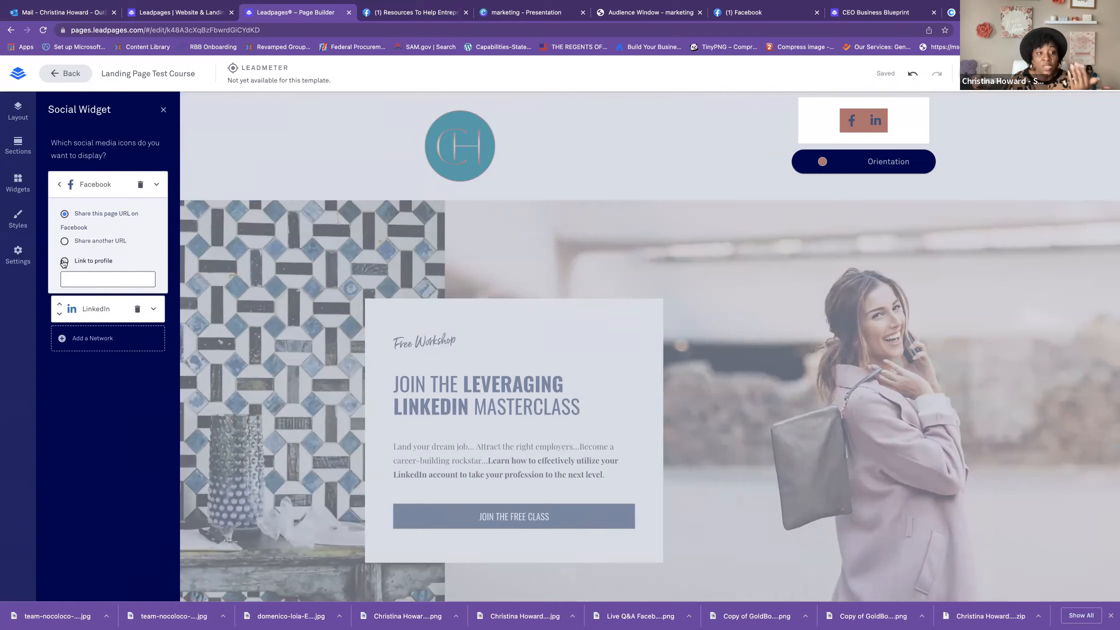
pyautogui.click(76, 275)
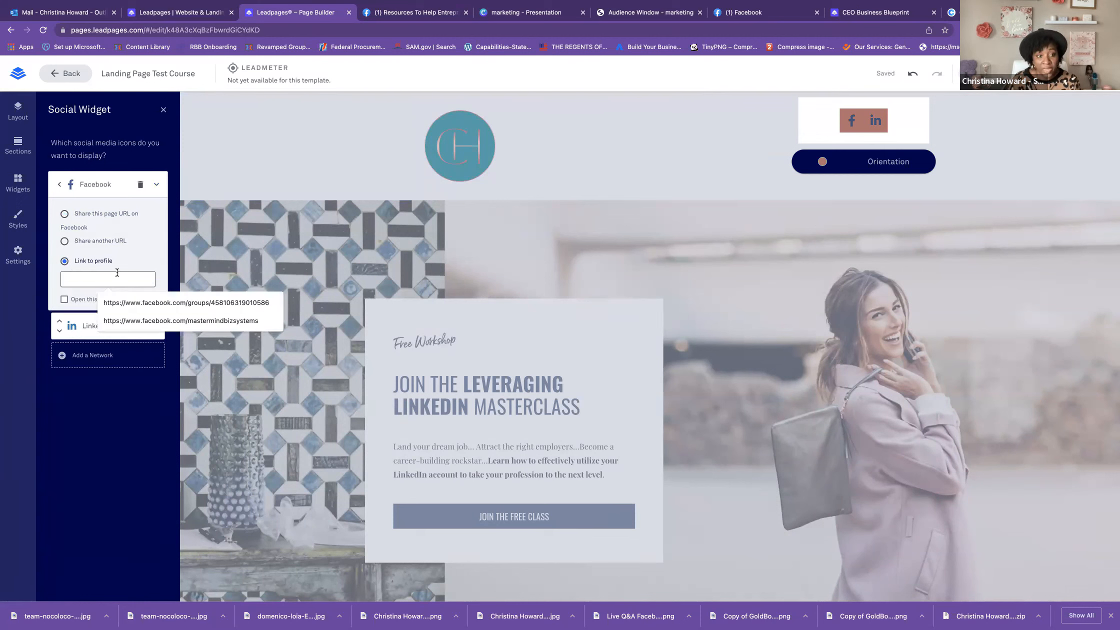
pyautogui.click(128, 302)
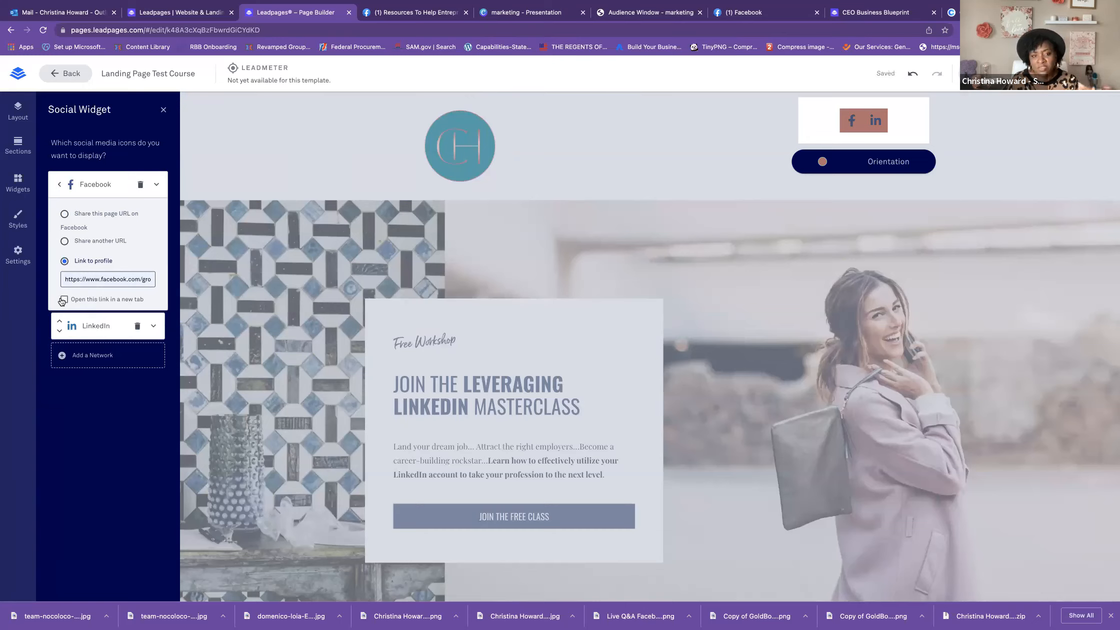
pyautogui.click(63, 300)
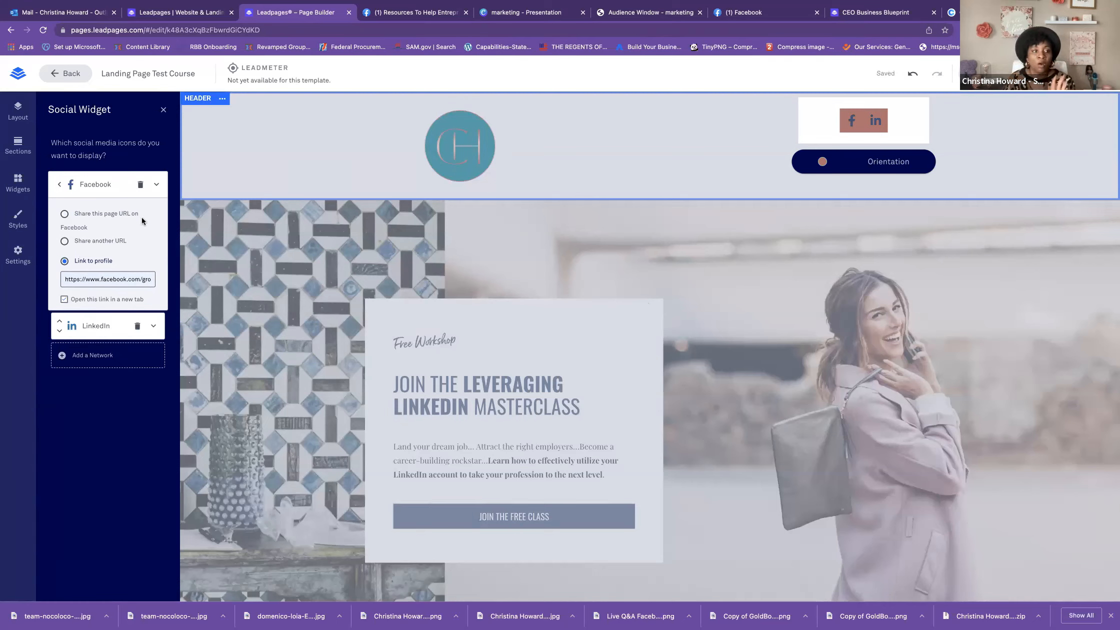
# Step: Link the LinkedIn icon to a profile using the saved LinkedIn profile URL, and have the link open in a new tab
pyautogui.click(152, 328)
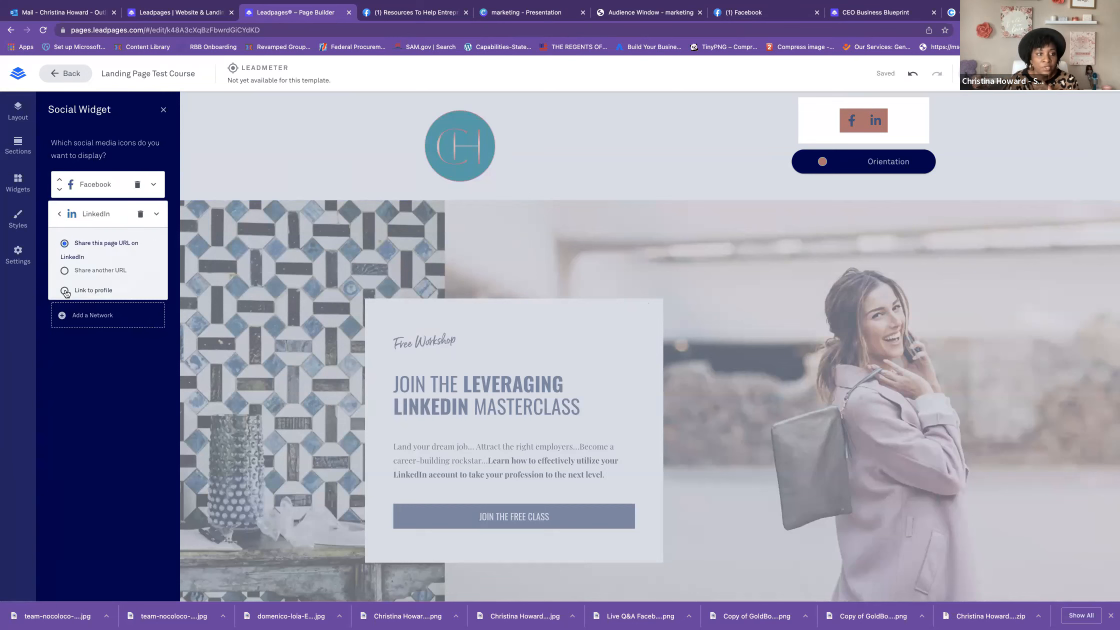
pyautogui.click(64, 291)
pyautogui.click(102, 310)
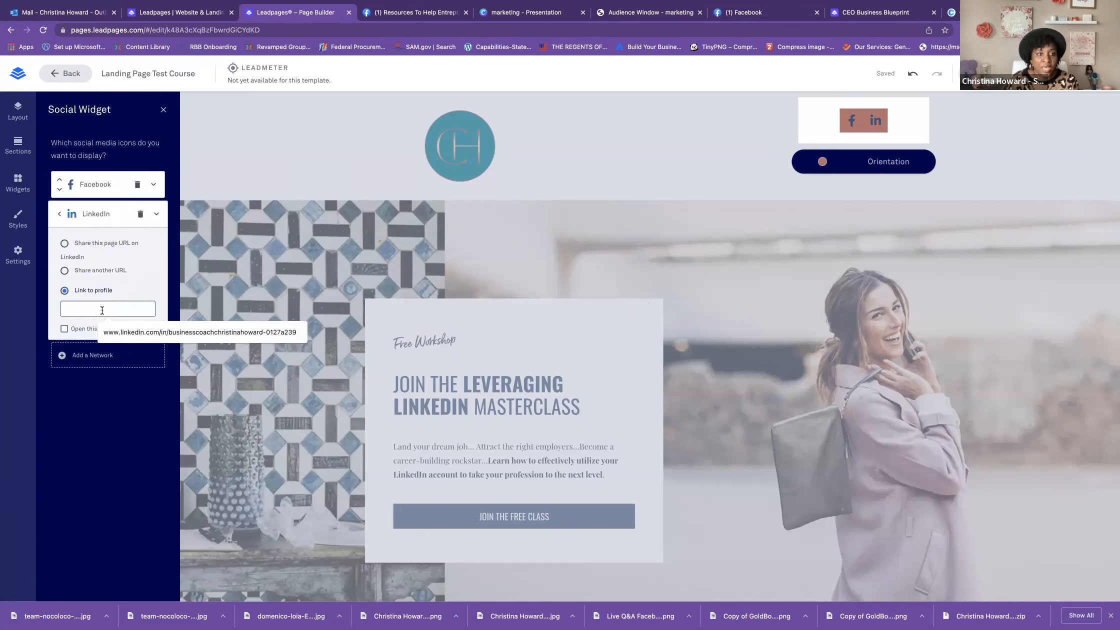
pyautogui.click(171, 334)
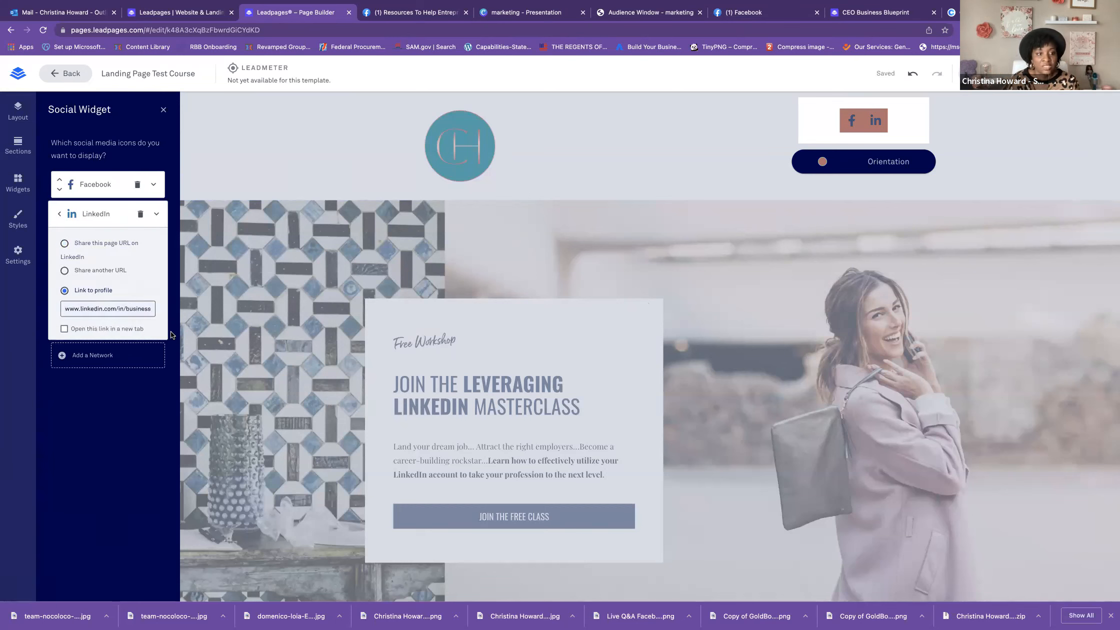
pyautogui.click(65, 330)
# Step: View the other networks that can be added to the social widget and close its settings
pyautogui.click(83, 360)
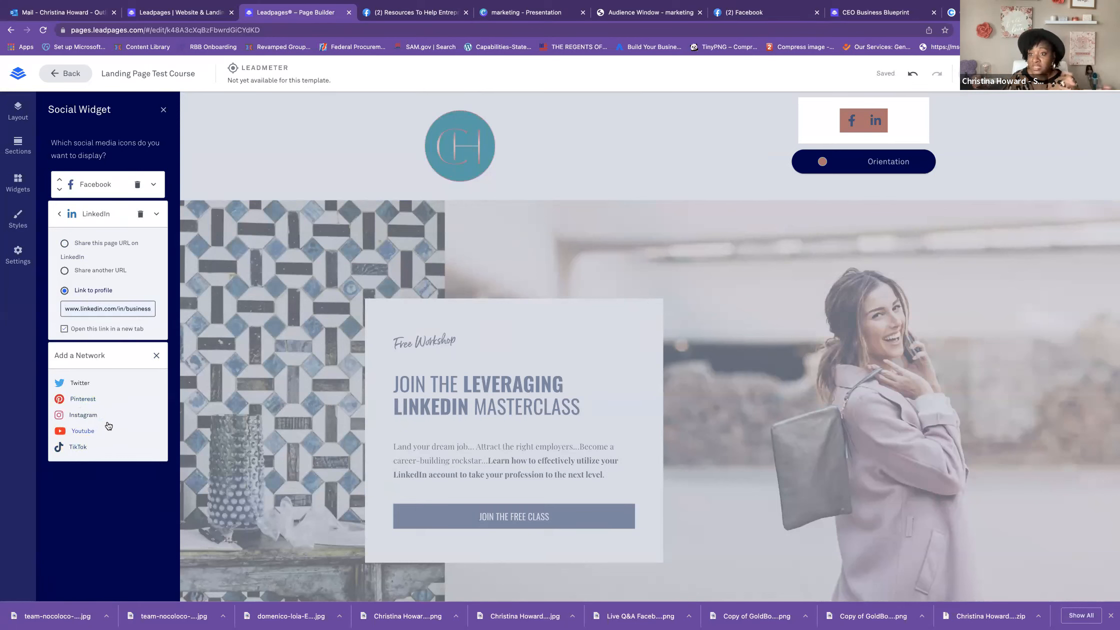
pyautogui.click(157, 356)
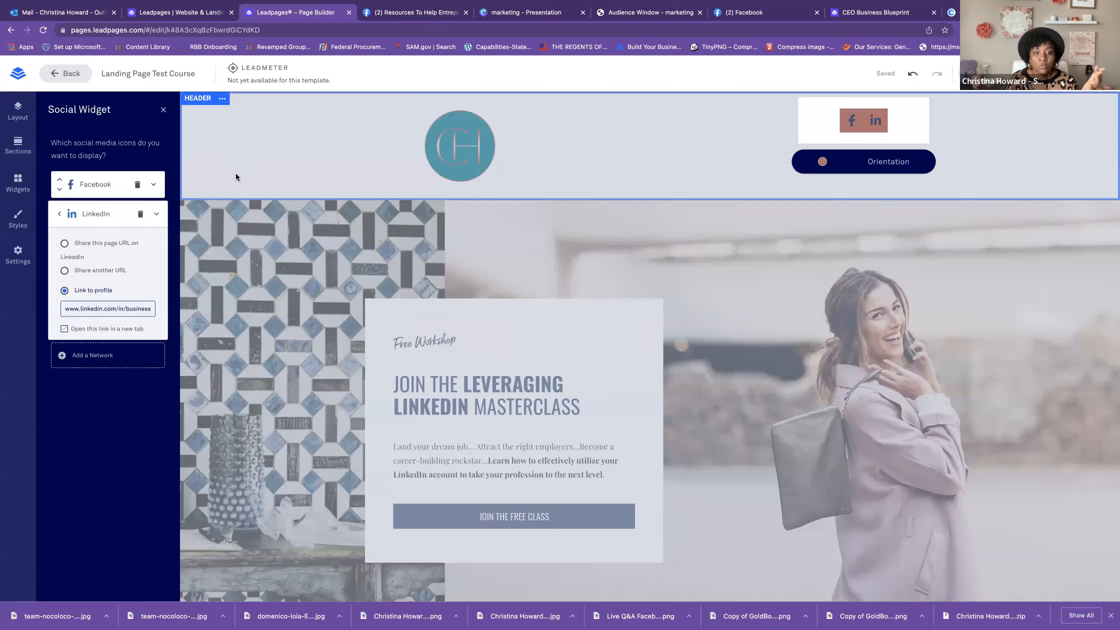
pyautogui.click(236, 173)
# Step: Change the font of the whole hero headline about the LinkedIn masterclass to Poppins
pyautogui.scroll(-3, 283, 299)
pyautogui.scroll(1, 283, 299)
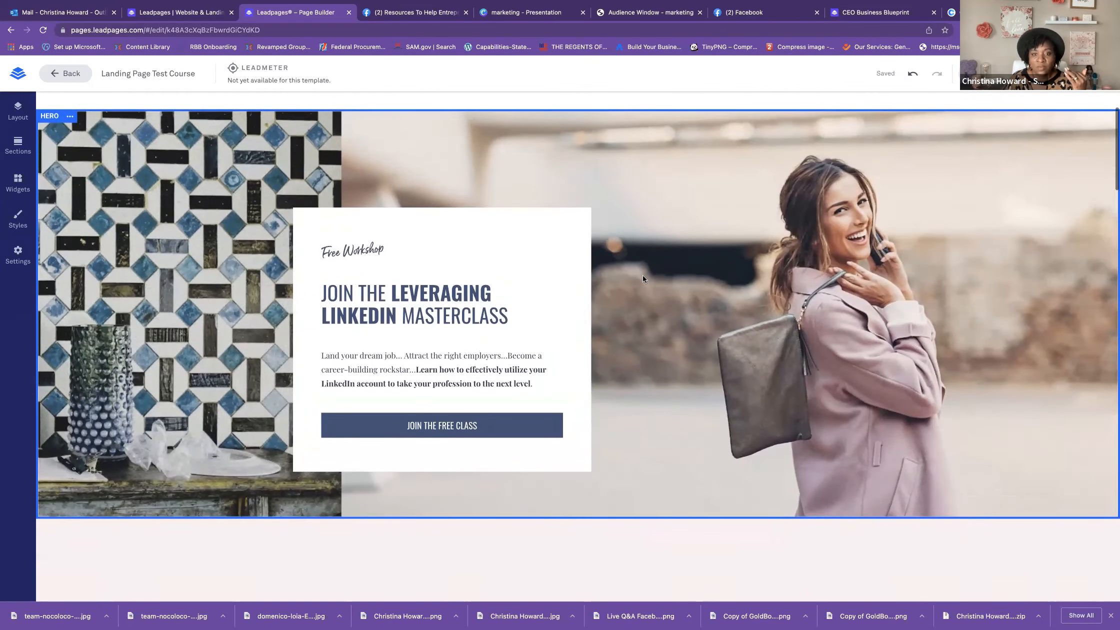
pyautogui.click(418, 250)
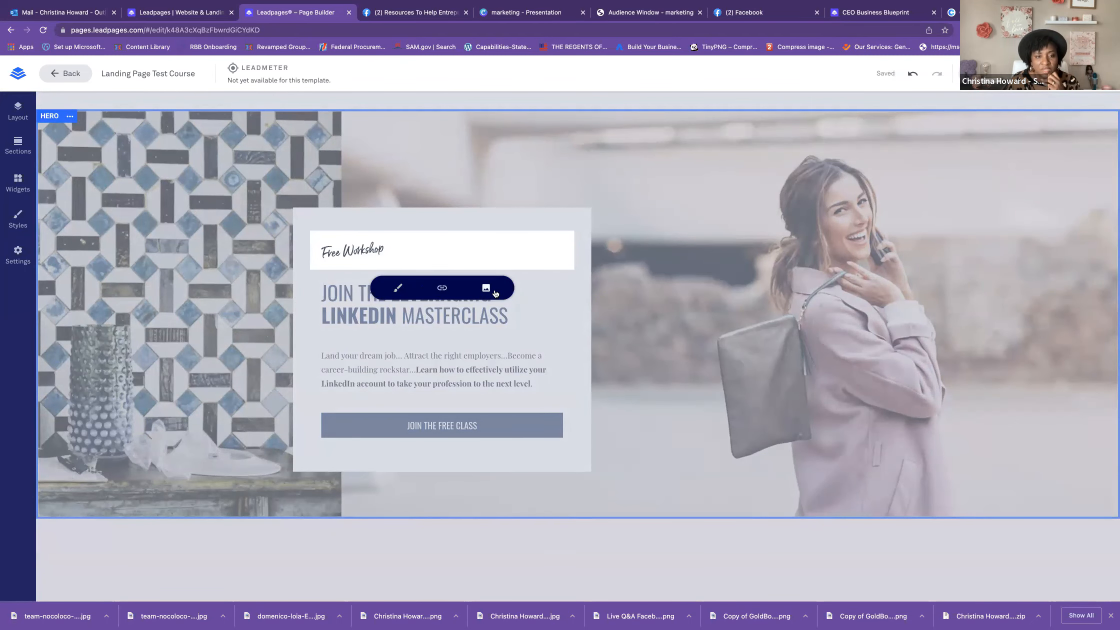
pyautogui.click(377, 326)
pyautogui.moveTo(506, 315); pyautogui.dragTo(322, 290)
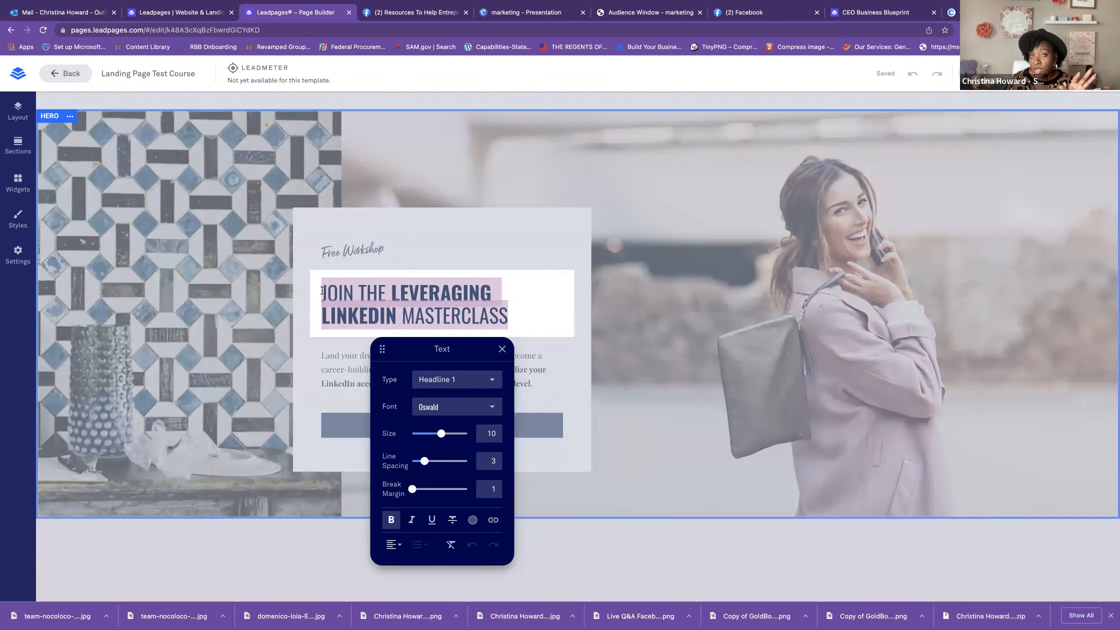
pyautogui.click(495, 409)
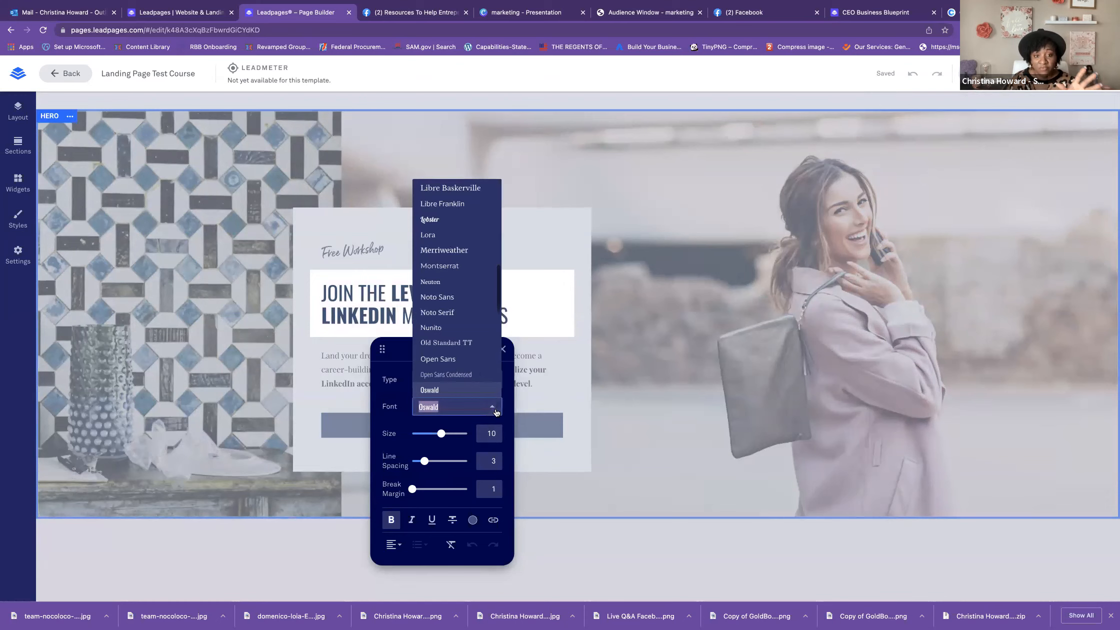
pyautogui.scroll(-2, 476, 349)
pyautogui.click(476, 349)
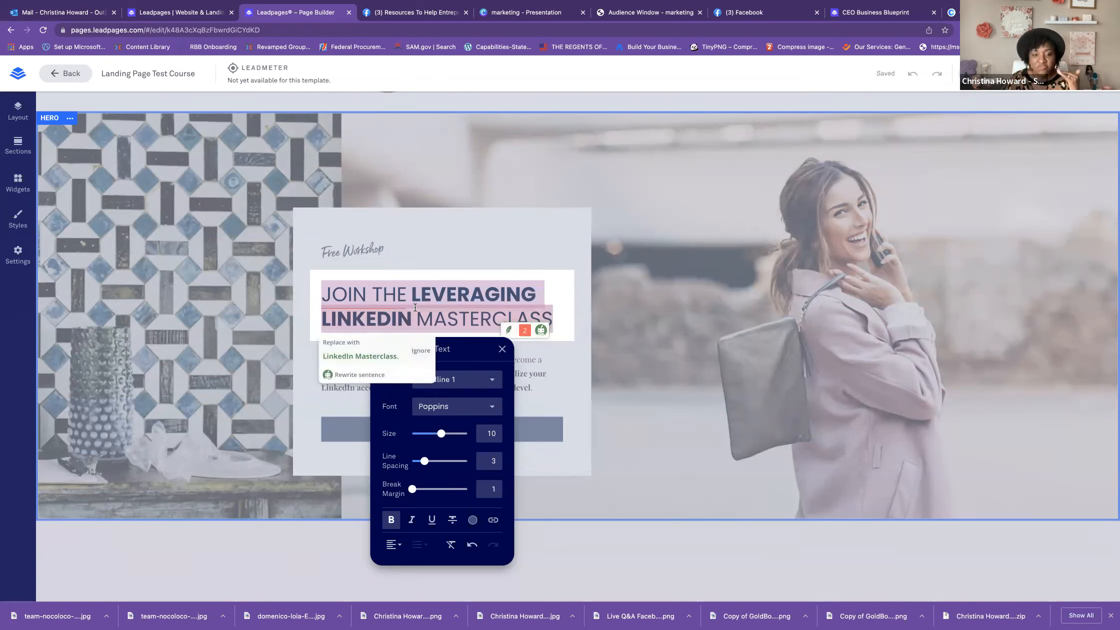
pyautogui.click(443, 278)
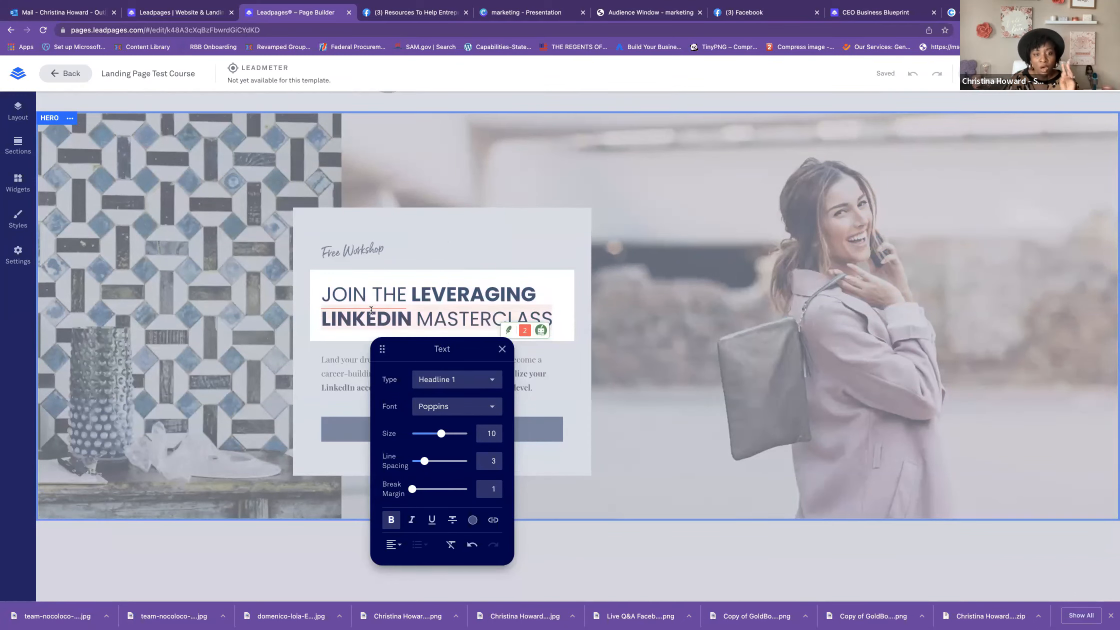
pyautogui.click(537, 388)
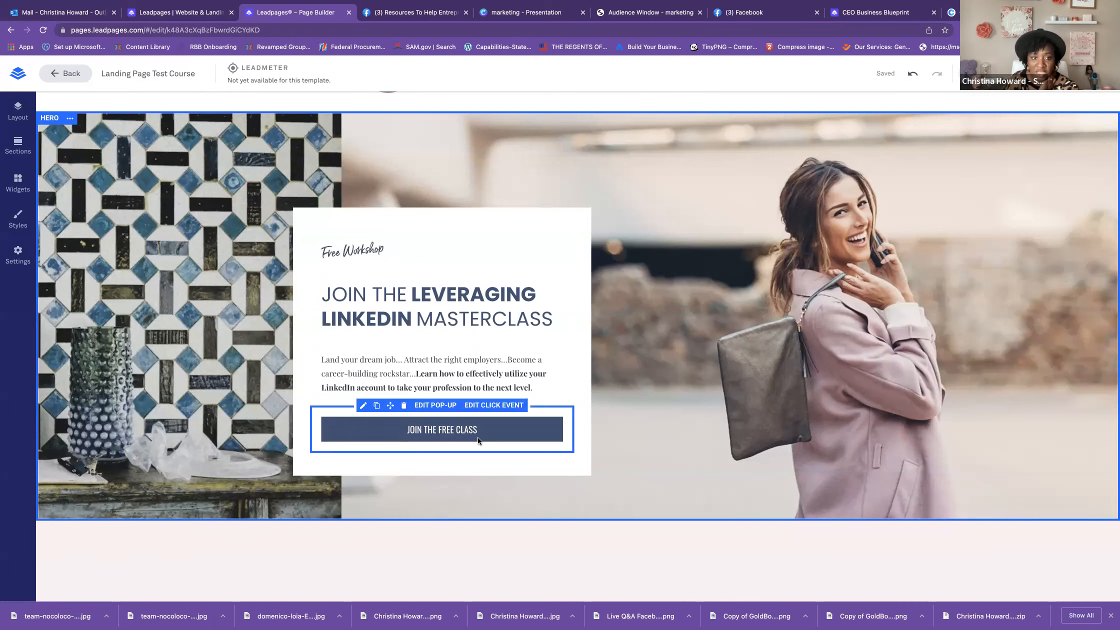
# Step: Recolor the entire hero headline with the terracotta brand color
pyautogui.click(484, 296)
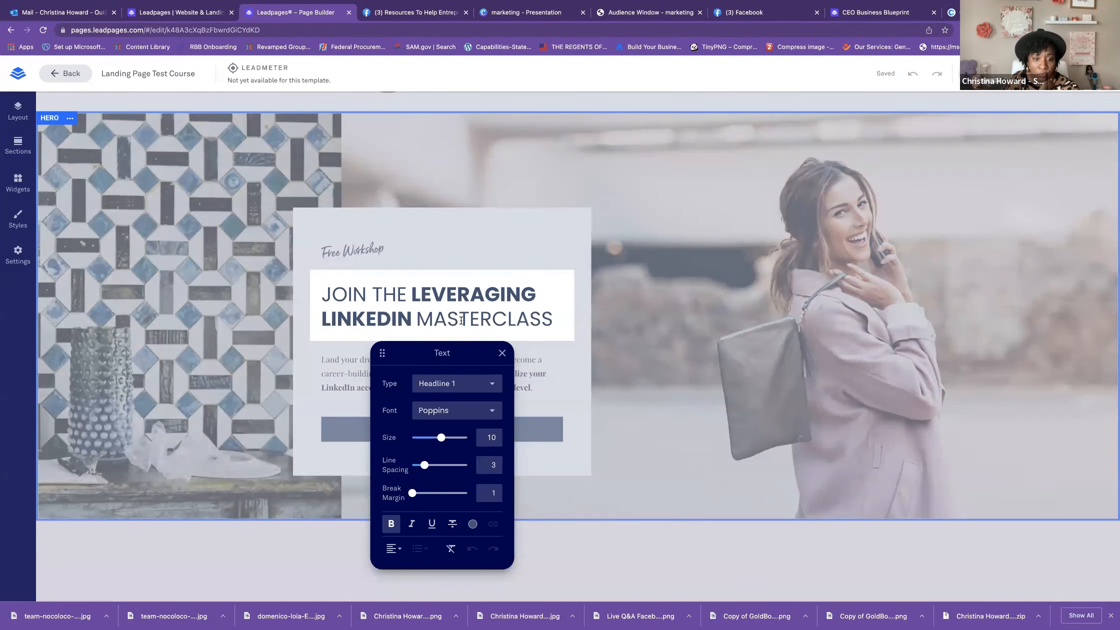
pyautogui.click(472, 523)
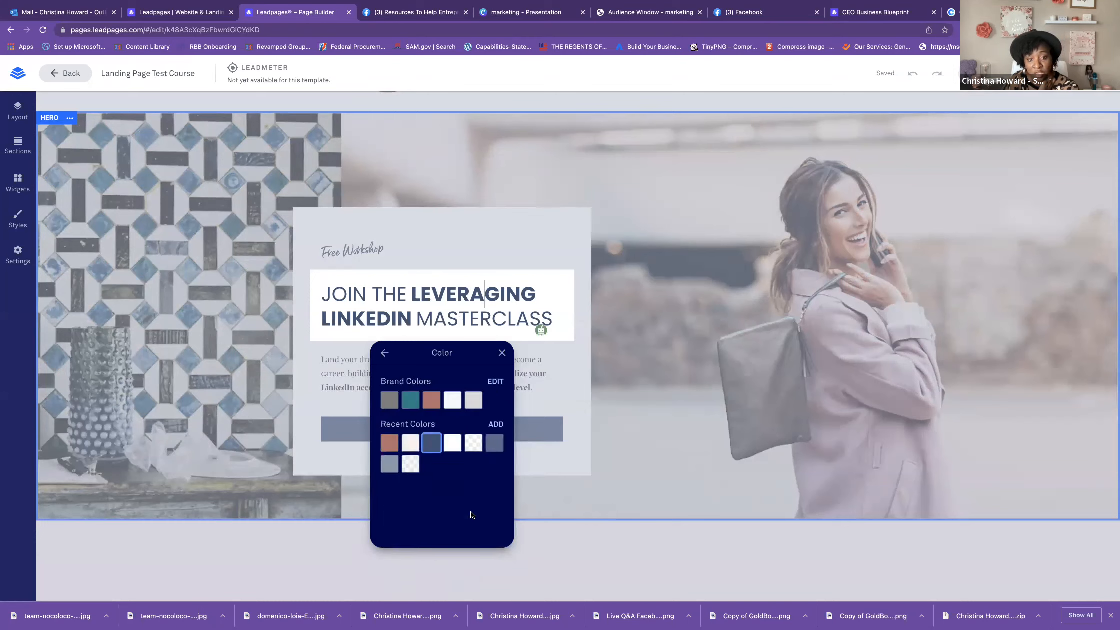
pyautogui.click(431, 400)
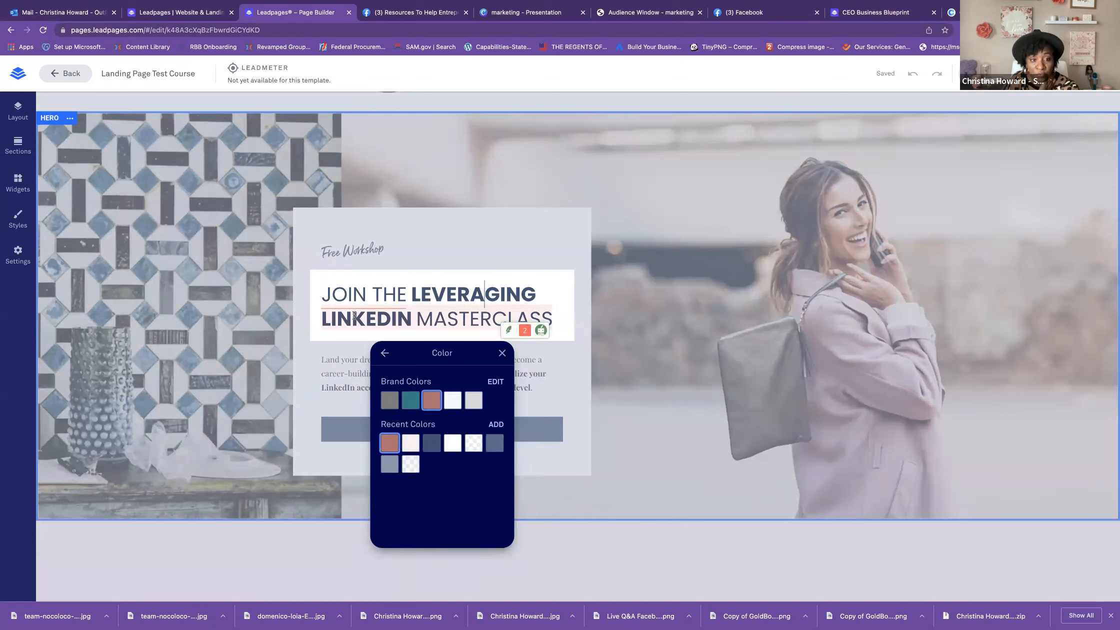
pyautogui.moveTo(321, 294); pyautogui.dragTo(556, 317)
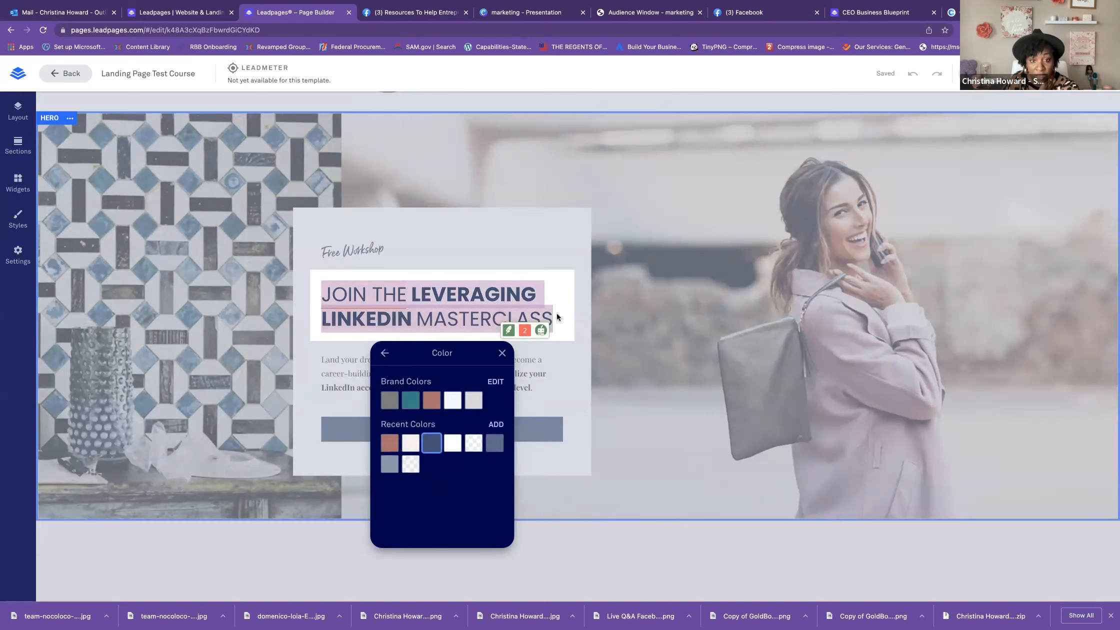
pyautogui.click(432, 404)
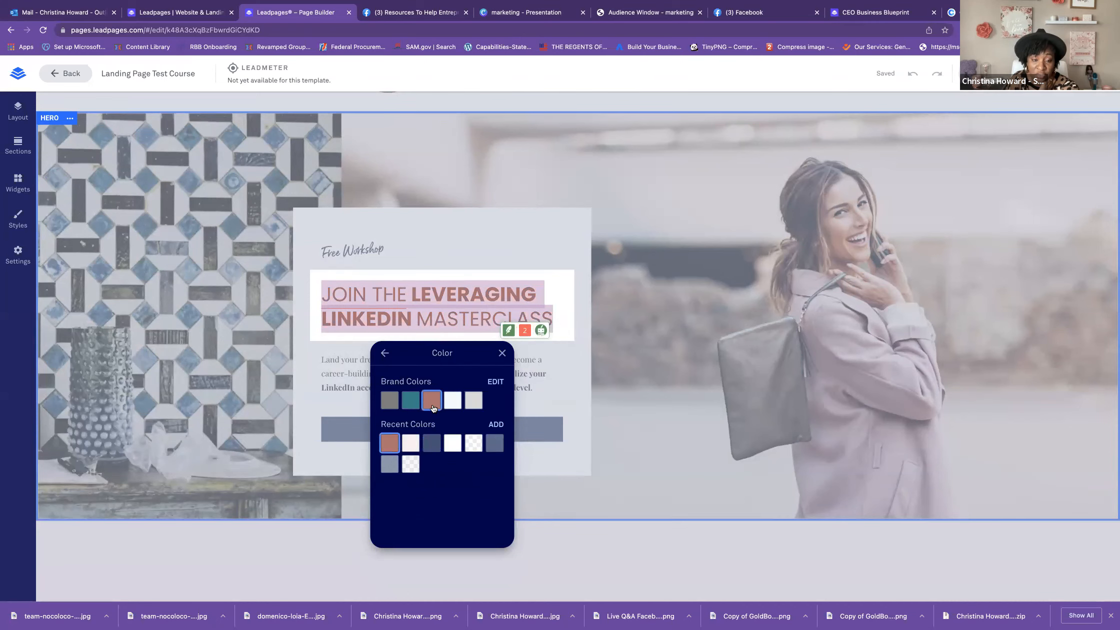
# Step: Insert the sample characters "gffrfvafgrv" into the word "career-building" in the hero paragraph and leave text editing
pyautogui.click(346, 373)
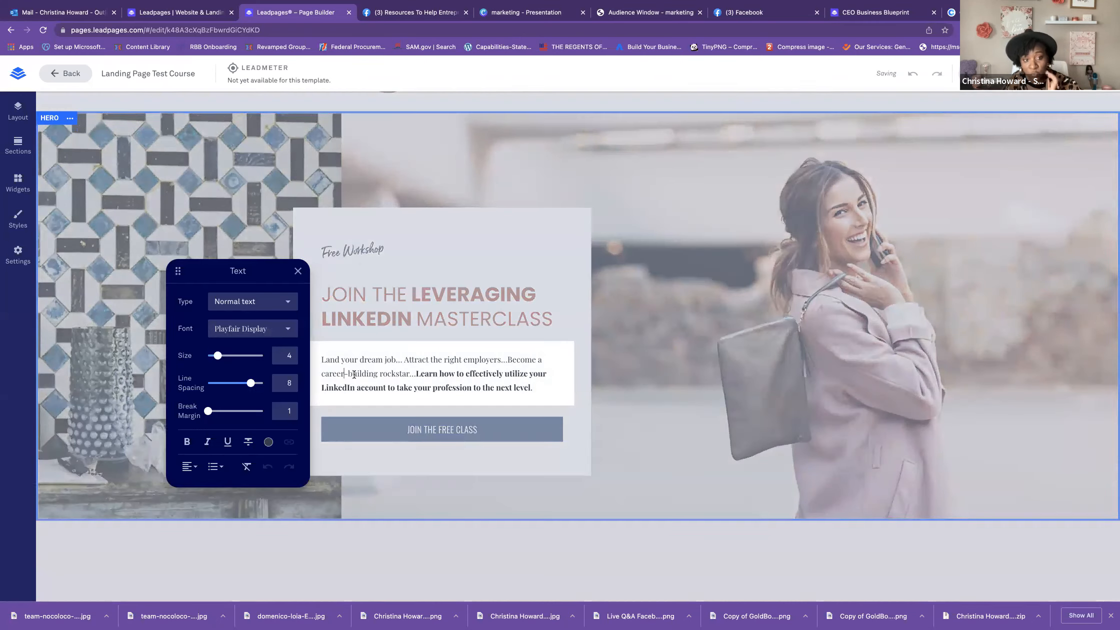
pyautogui.click(361, 374)
pyautogui.write('lgffrfva')
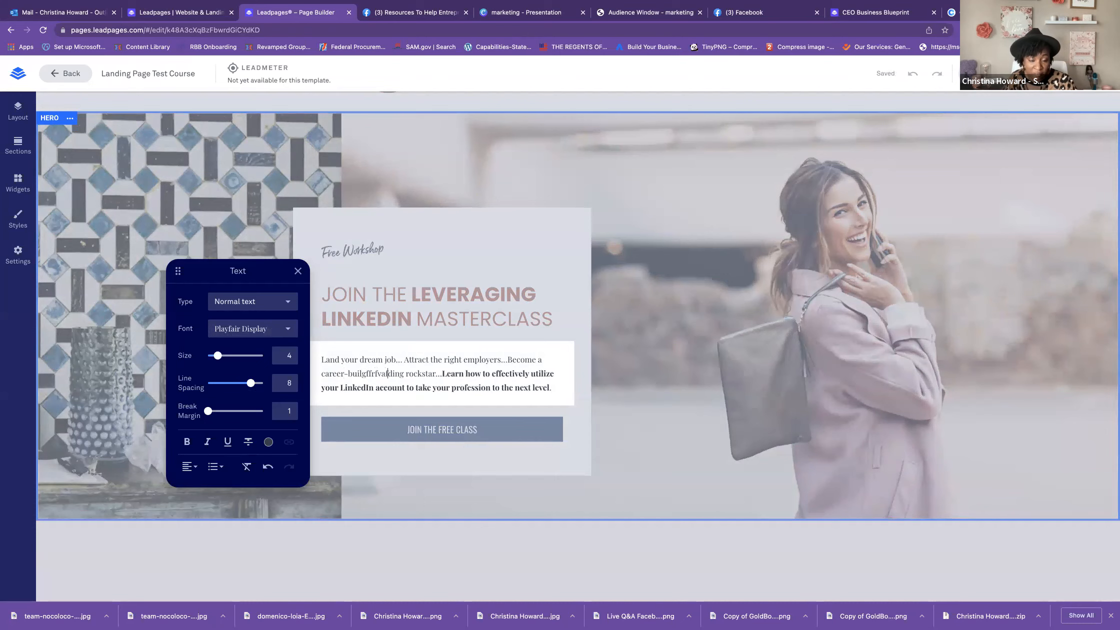
pyautogui.write('fgrv')
pyautogui.click(430, 434)
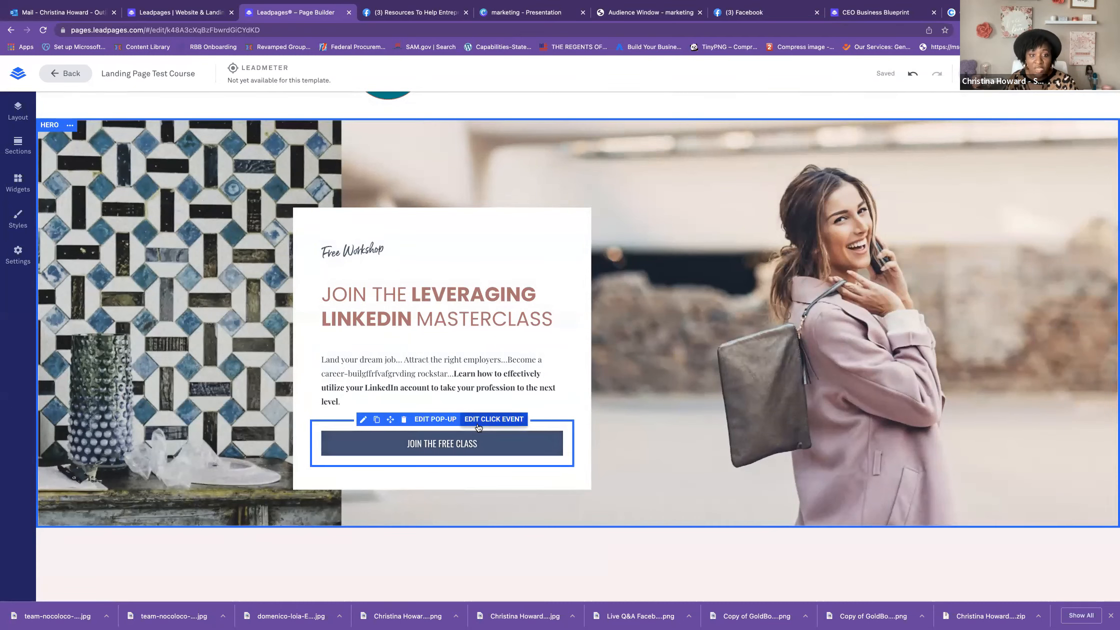
# Step: Examine the hero button's settings and the click event options available for JOIN THE FREE CLASS
pyautogui.click(479, 422)
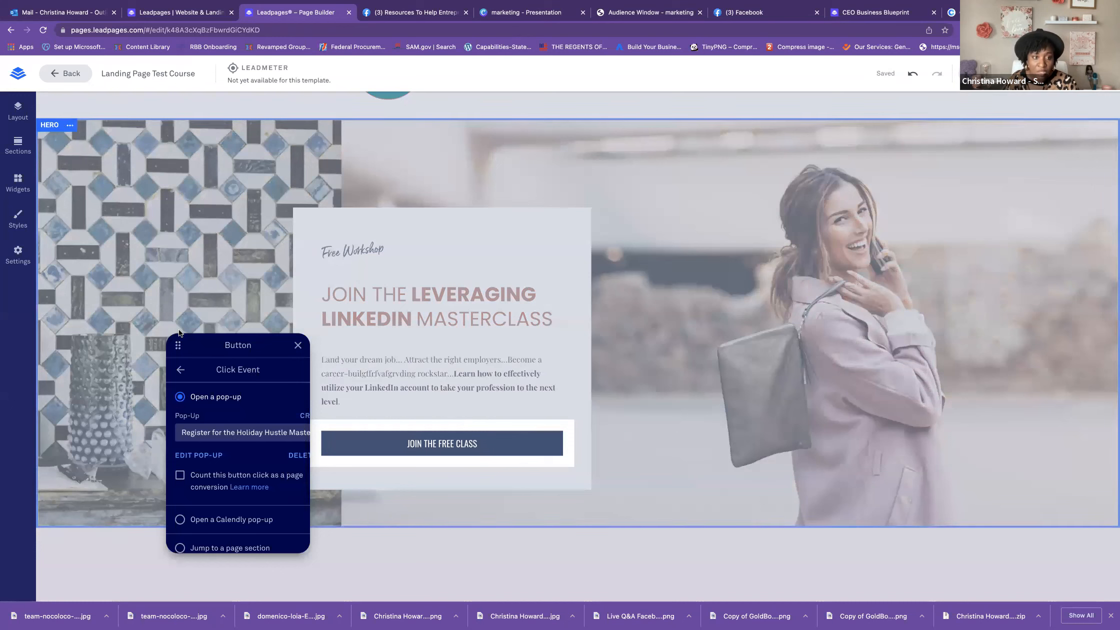
pyautogui.click(179, 371)
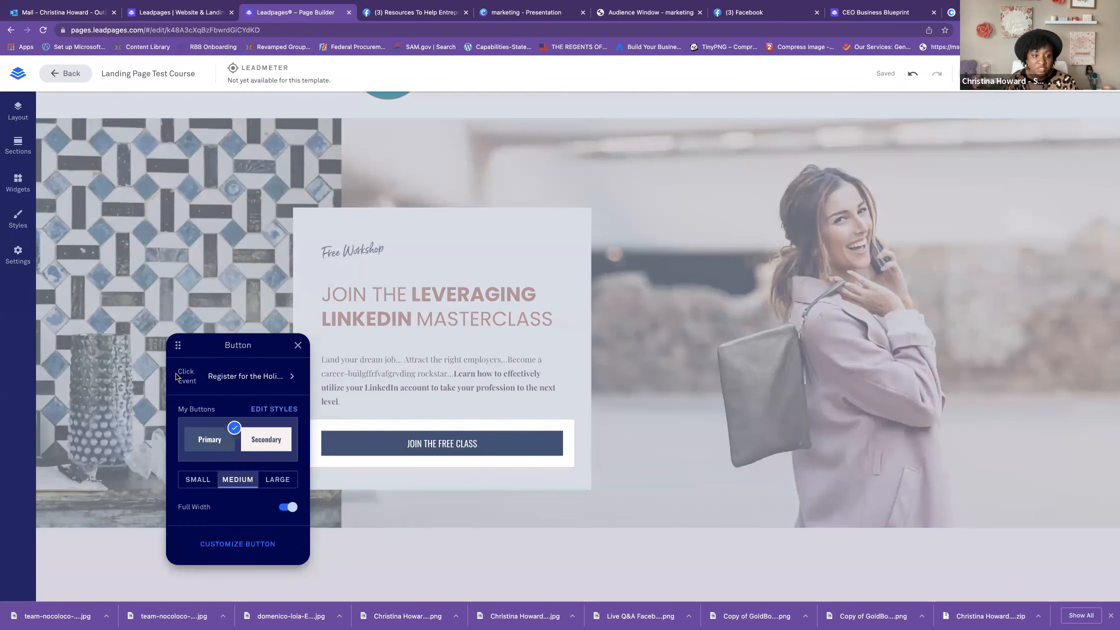
pyautogui.click(278, 379)
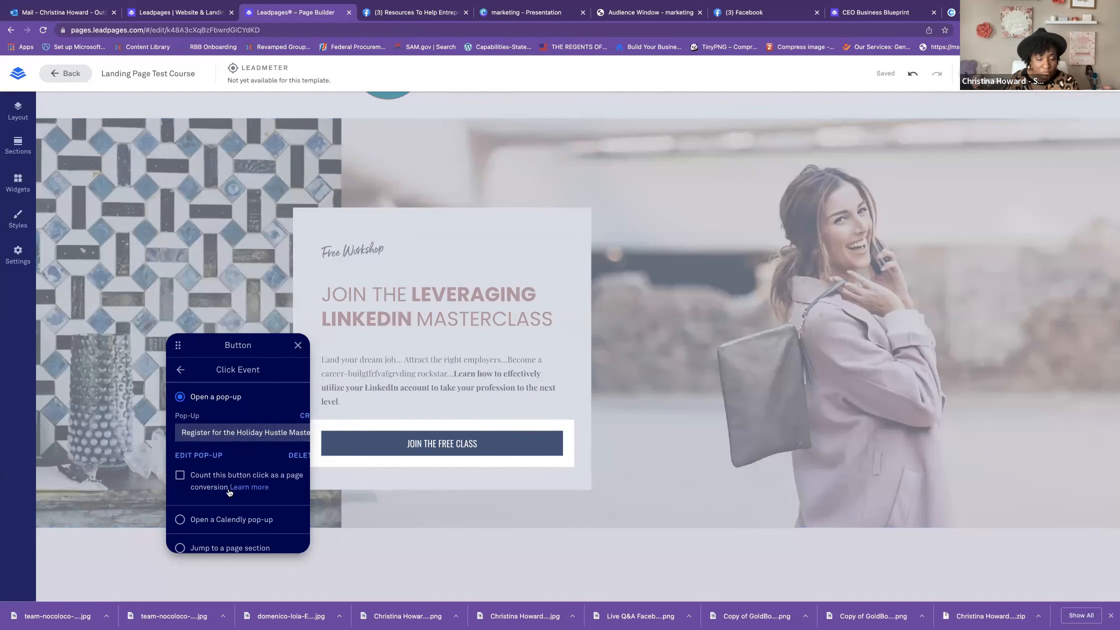
pyautogui.click(179, 370)
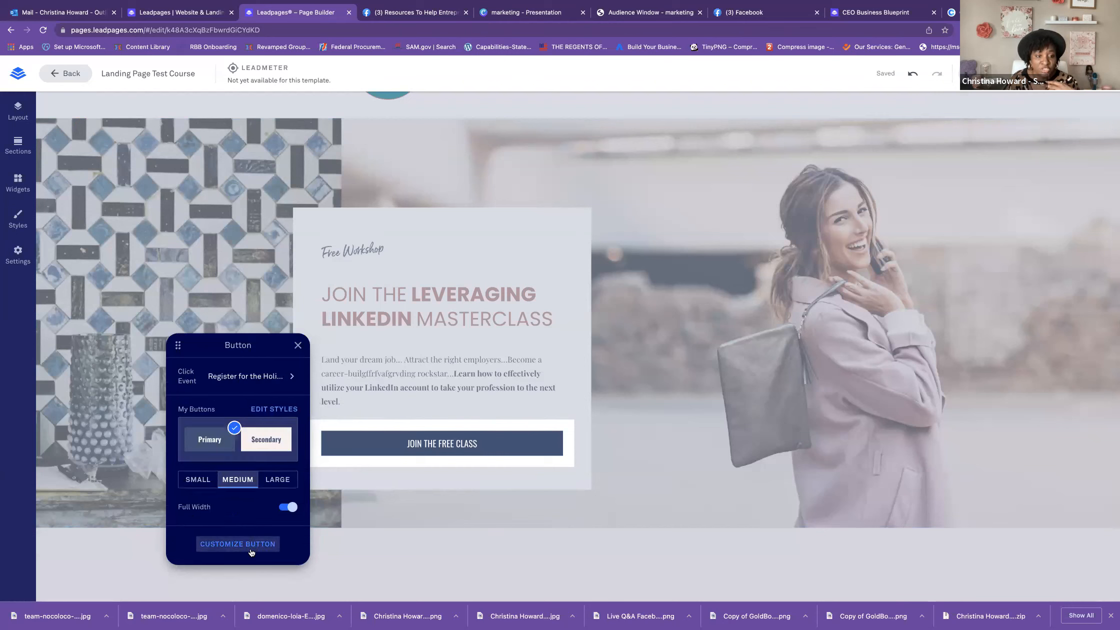
pyautogui.click(251, 377)
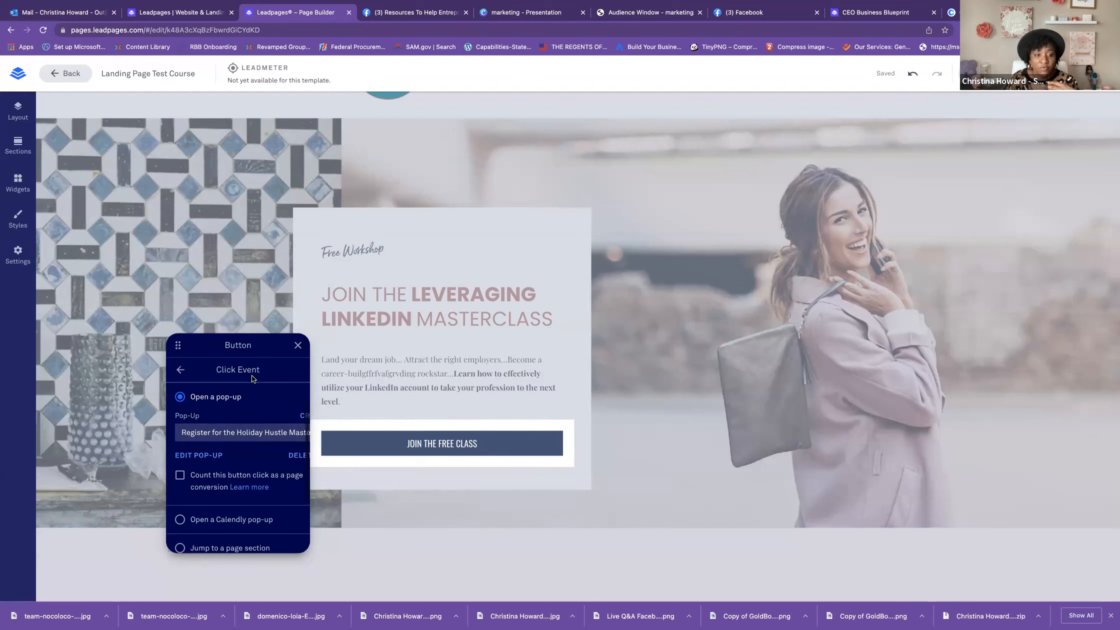
pyautogui.scroll(-3, 210, 482)
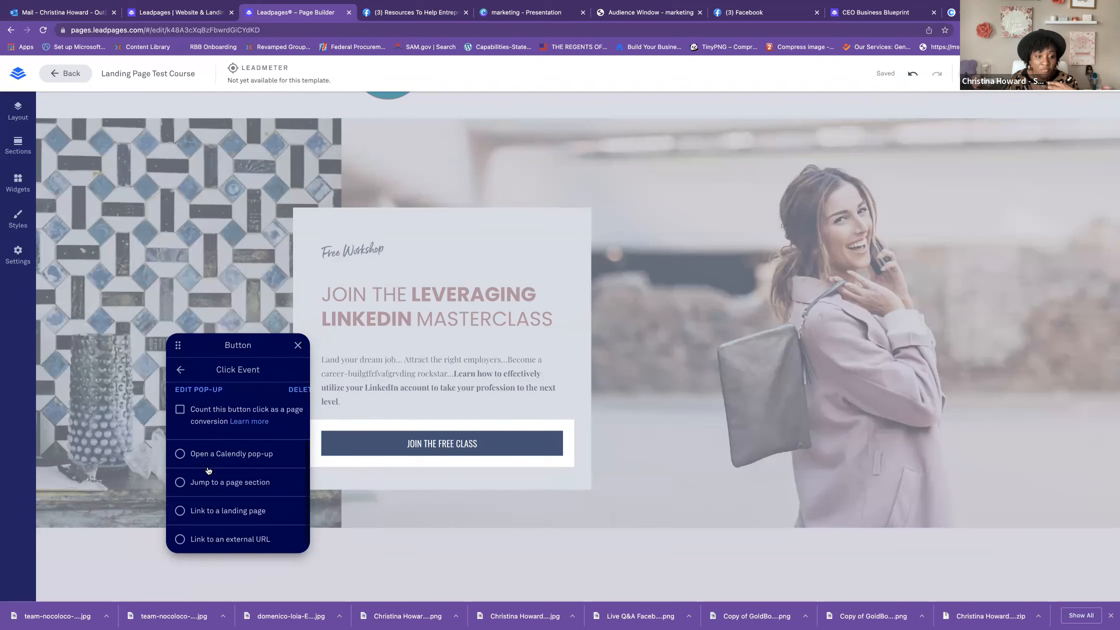
# Step: Try the external URL link as the click event of the JOIN THE FREE CLASS button
pyautogui.click(180, 539)
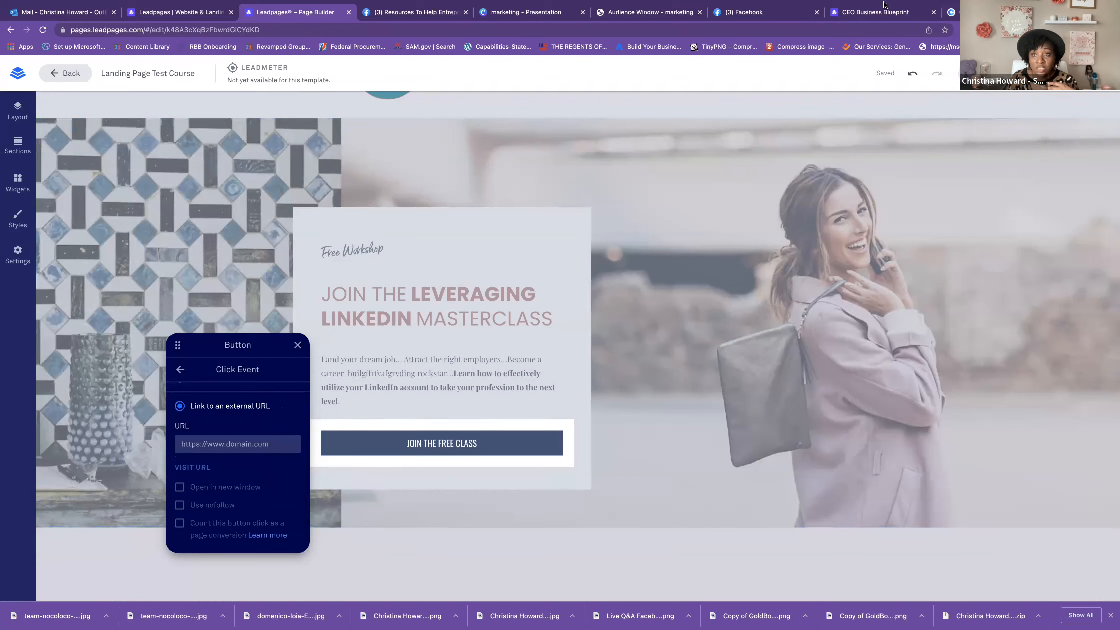
pyautogui.moveTo(873, 16)
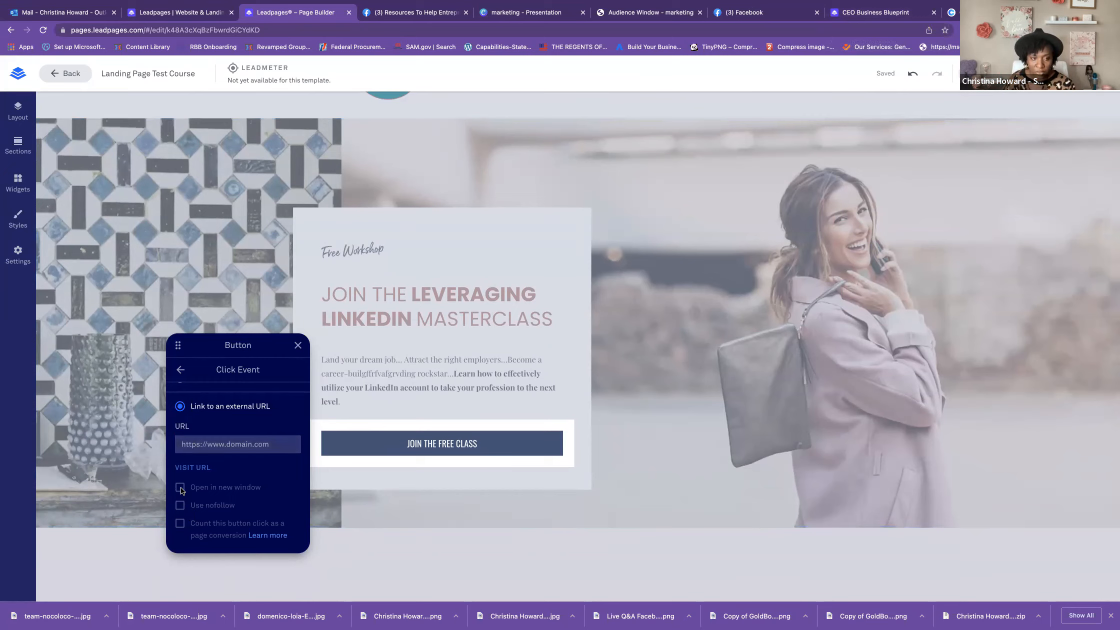
pyautogui.scroll(1, 187, 429)
pyautogui.scroll(2, 187, 429)
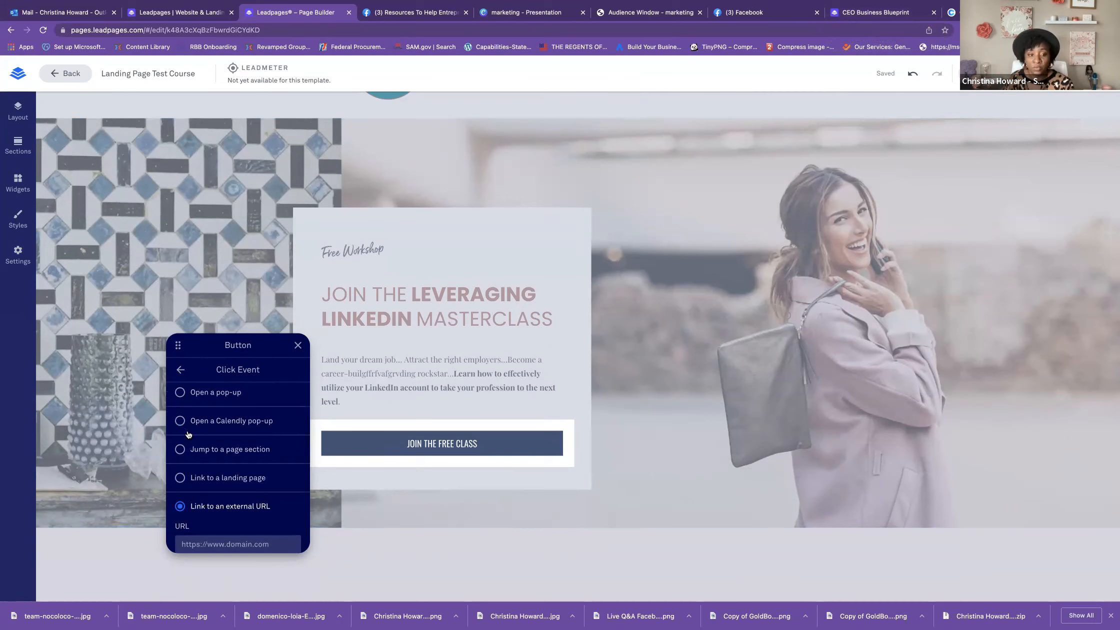
# Step: Link the JOIN THE FREE CLASS button to the Teachable thank-you landing page, choosing the version without "Course Purchase"
pyautogui.click(179, 478)
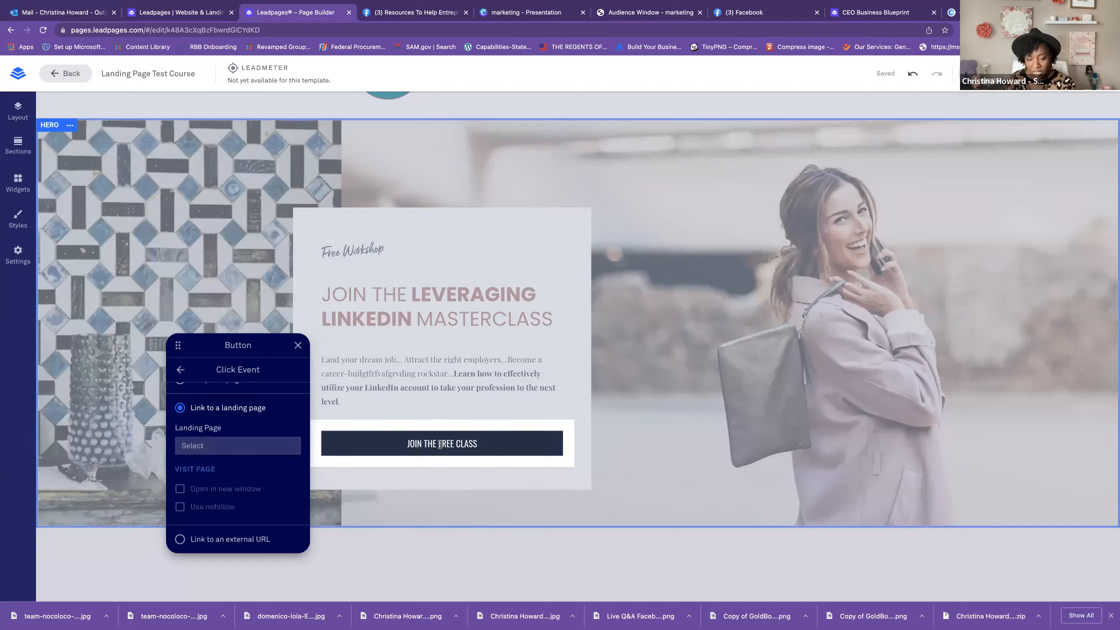
pyautogui.click(213, 440)
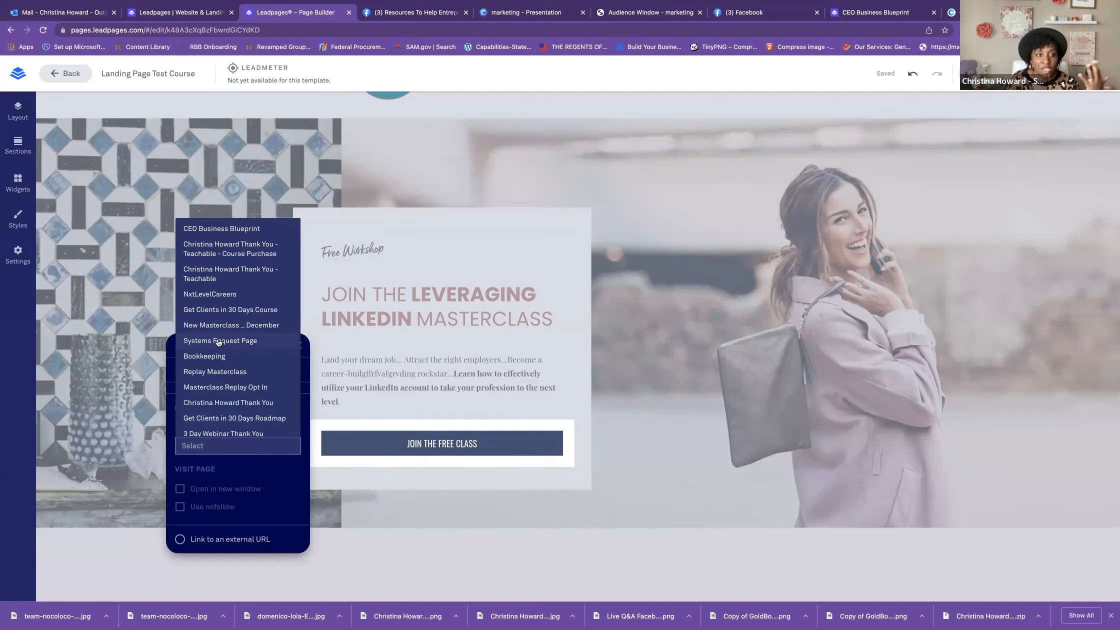
pyautogui.click(224, 272)
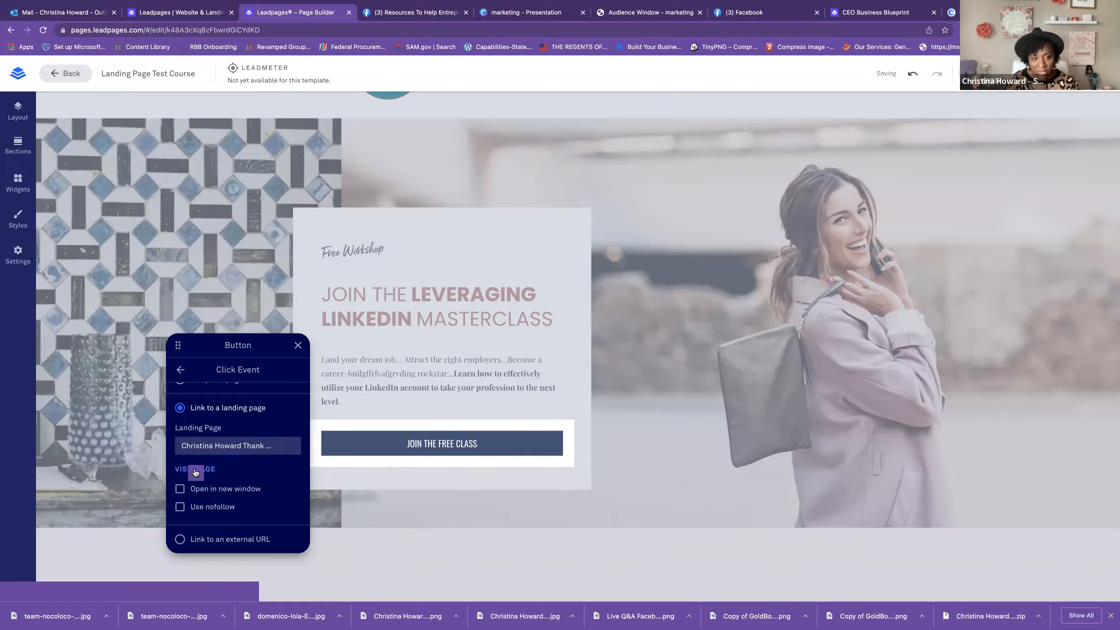
# Step: Visit the linked thank-you page to read its content, and review the other landing pages available as the button's destination
pyautogui.click(195, 470)
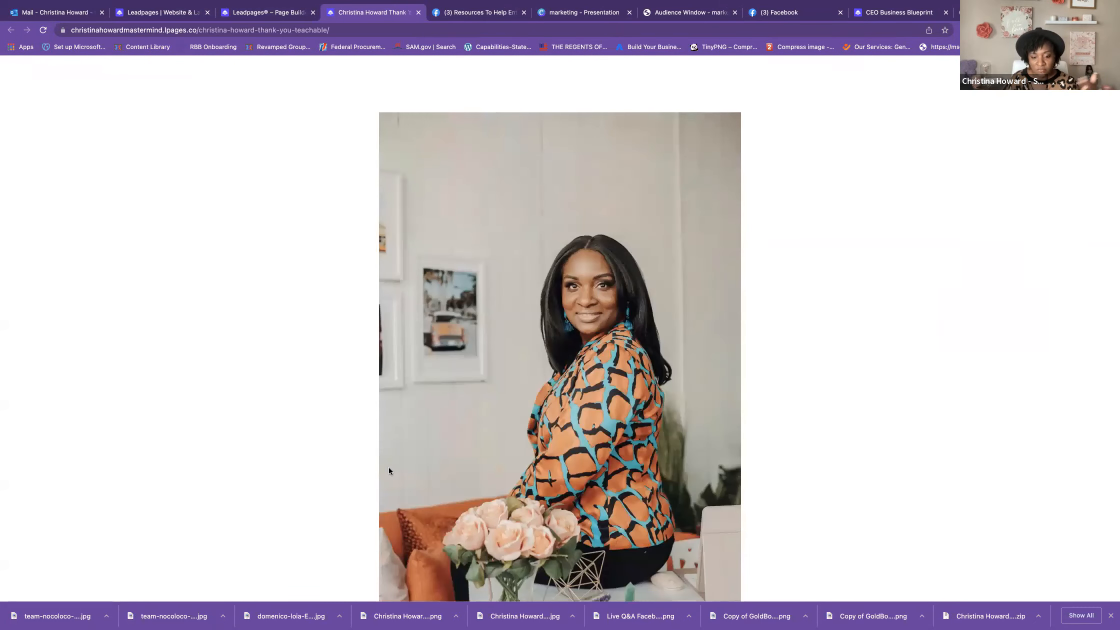
pyautogui.scroll(-5, 388, 471)
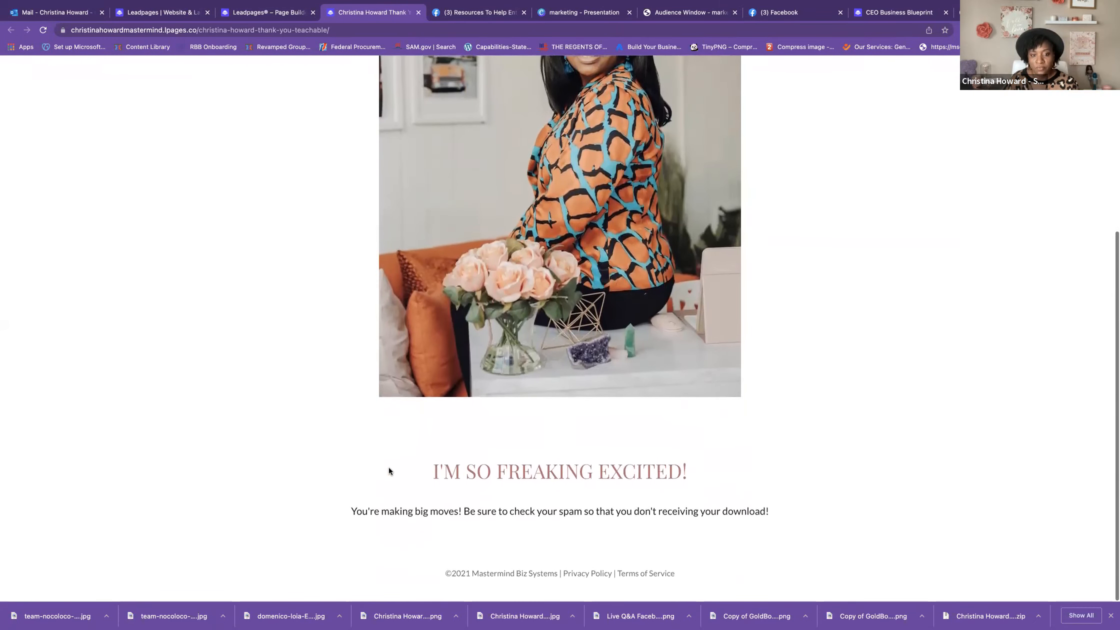
pyautogui.scroll(1, 388, 470)
pyautogui.scroll(-1, 389, 471)
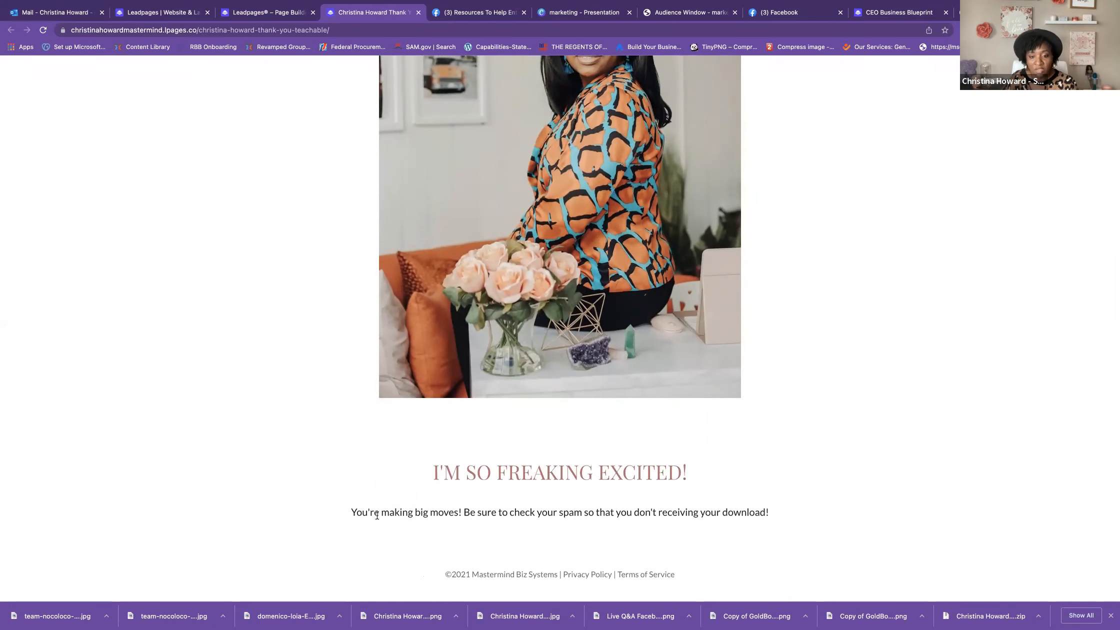
pyautogui.scroll(5, 377, 515)
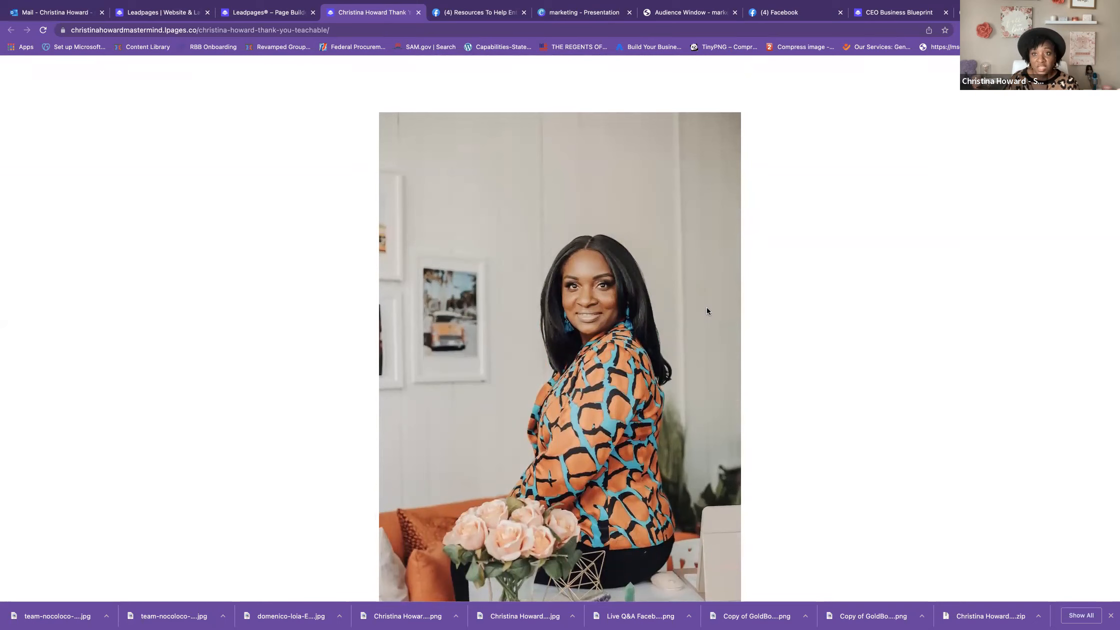
pyautogui.click(278, 9)
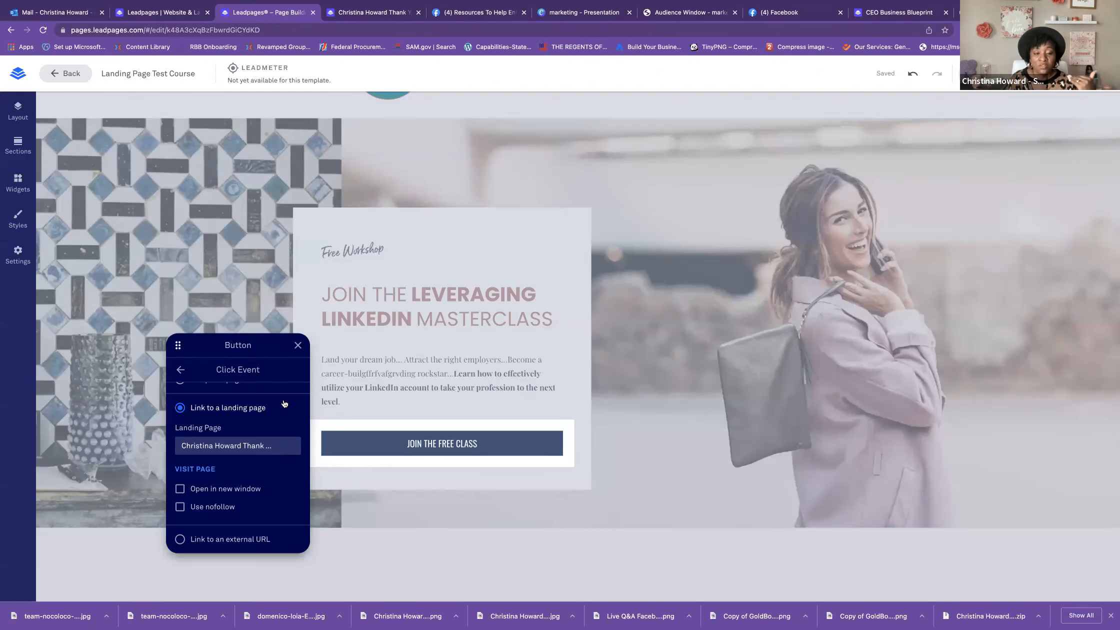
pyautogui.click(224, 440)
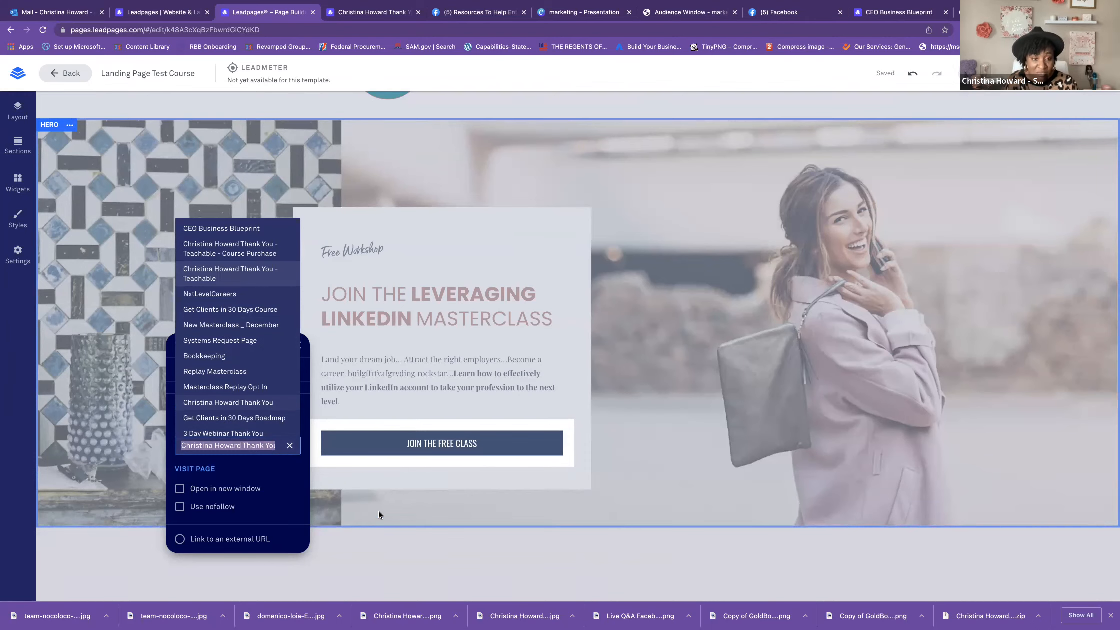
pyautogui.click(130, 321)
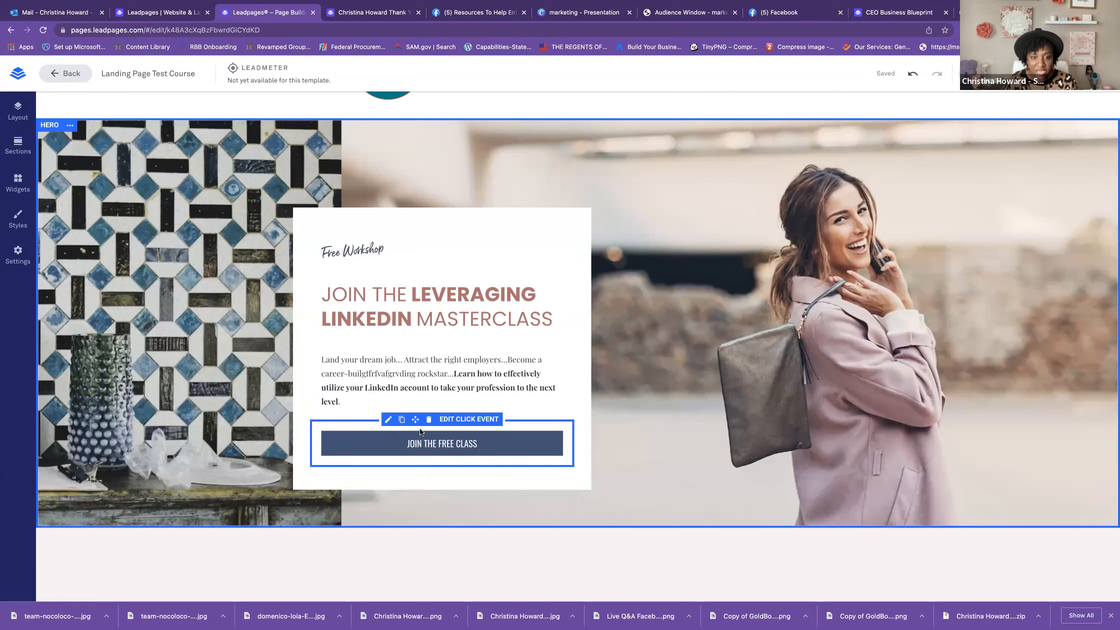
# Step: Try the Calendly pop-up as the hero button's click event and look at its URL setting
pyautogui.click(456, 419)
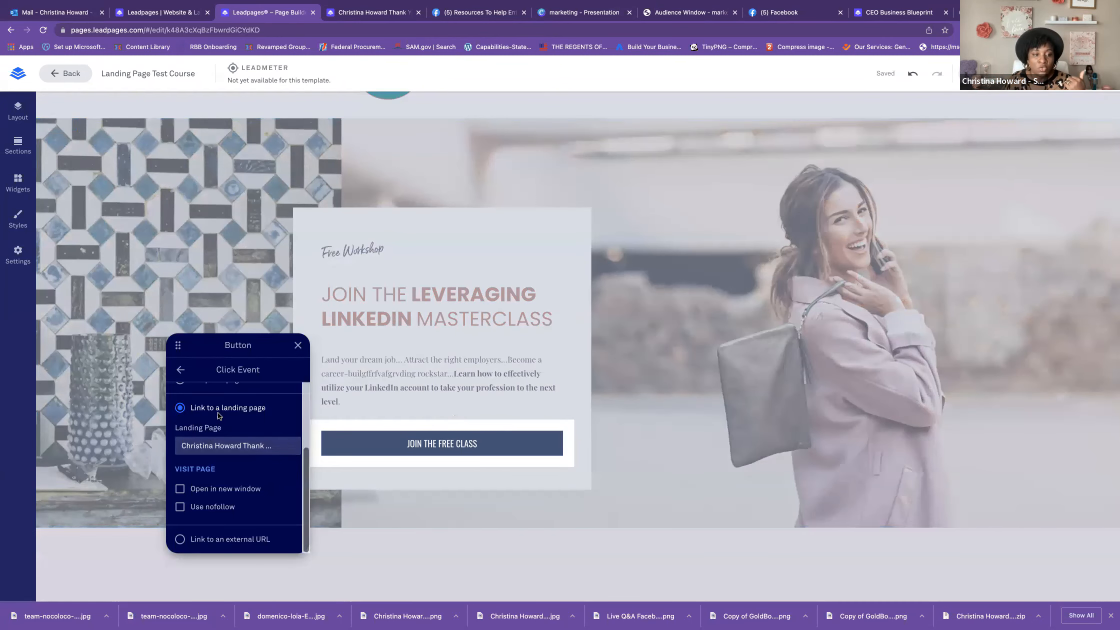
pyautogui.scroll(3, 212, 410)
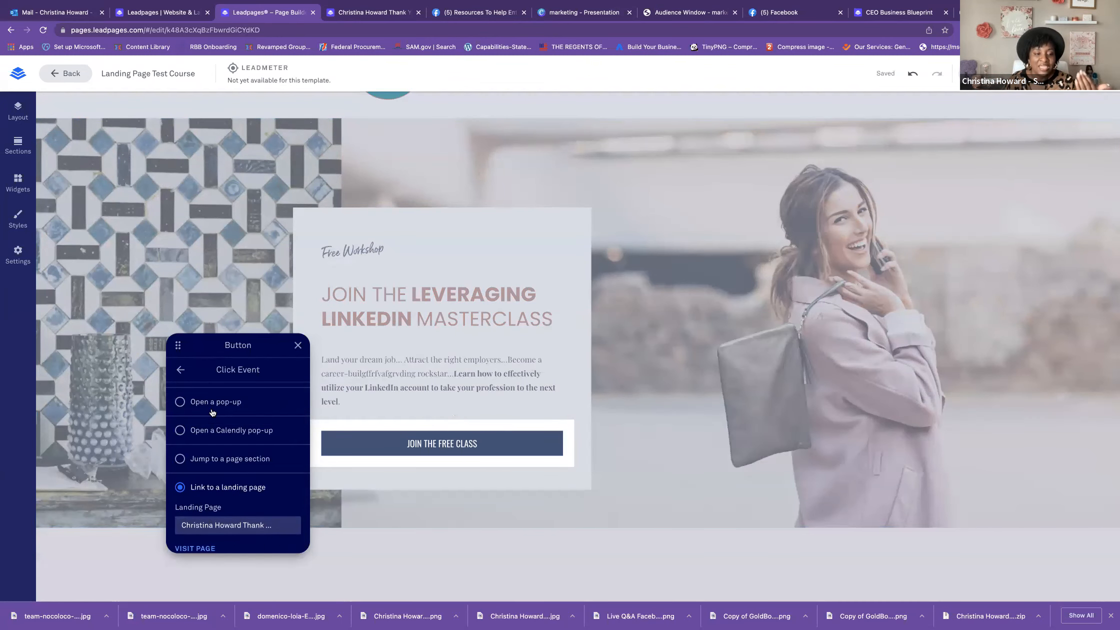
pyautogui.scroll(1, 212, 412)
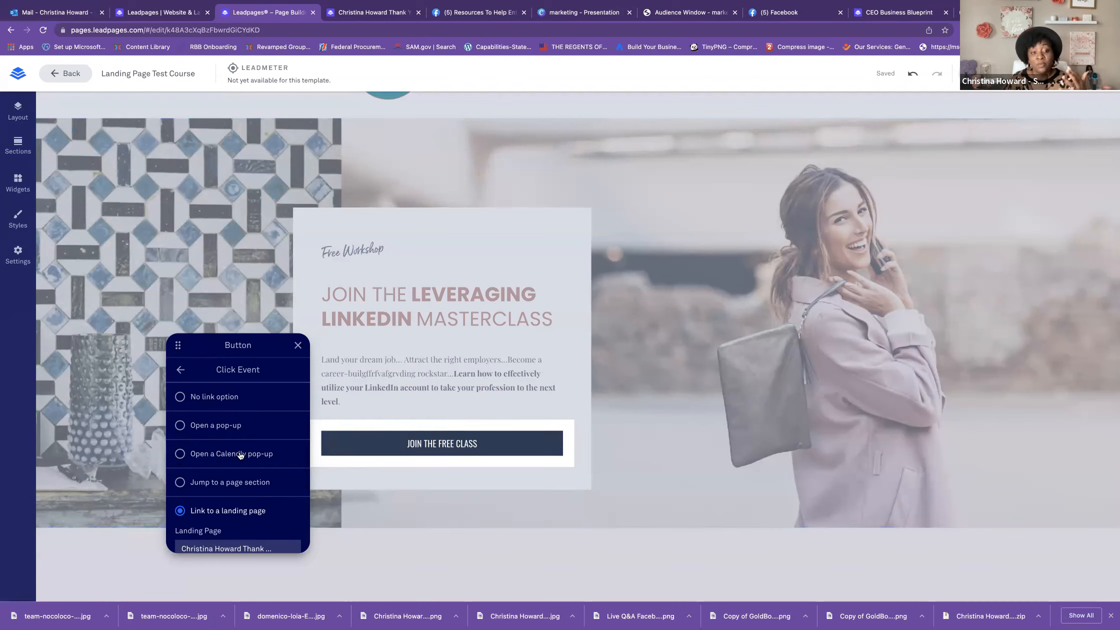
pyautogui.click(185, 454)
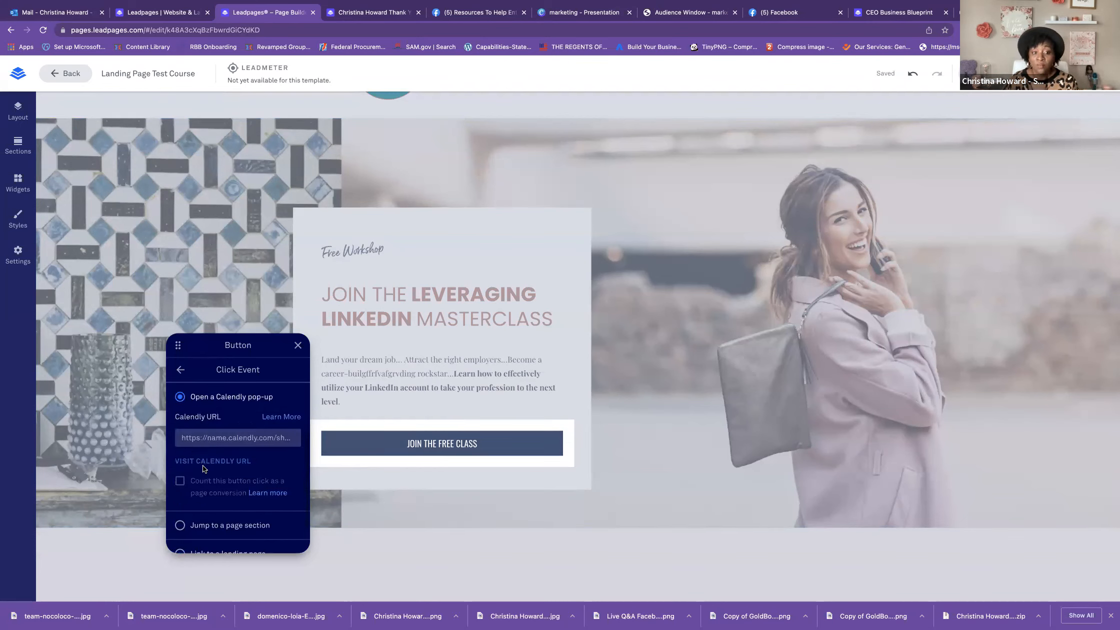
pyautogui.click(220, 440)
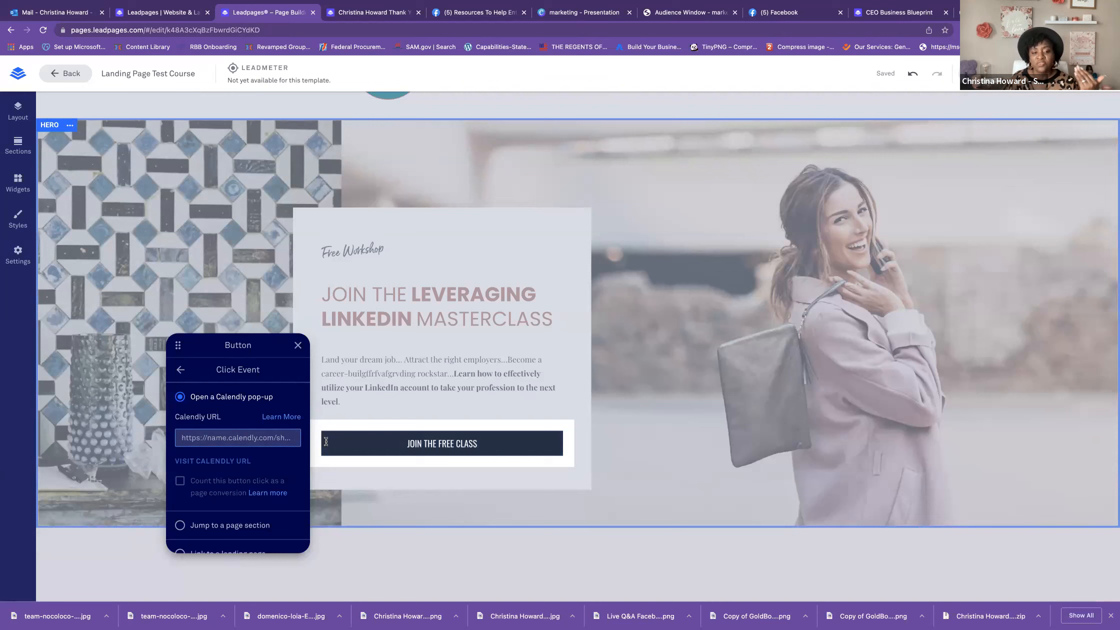
pyautogui.scroll(-1, 219, 475)
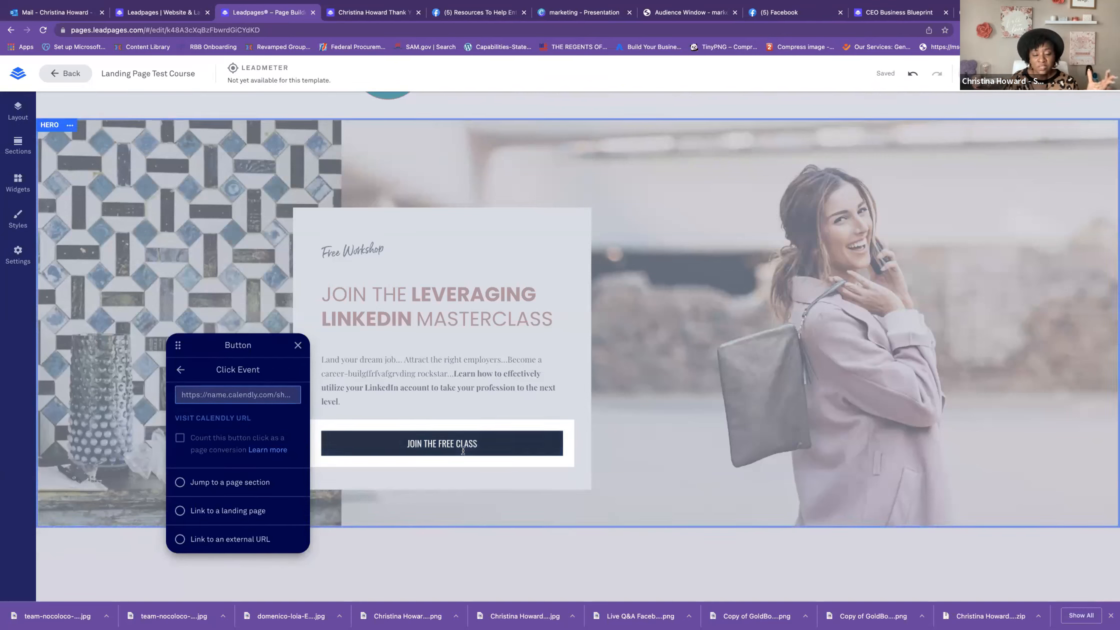
# Step: Compare the hero button's landing page link with the external URL link option
pyautogui.click(180, 510)
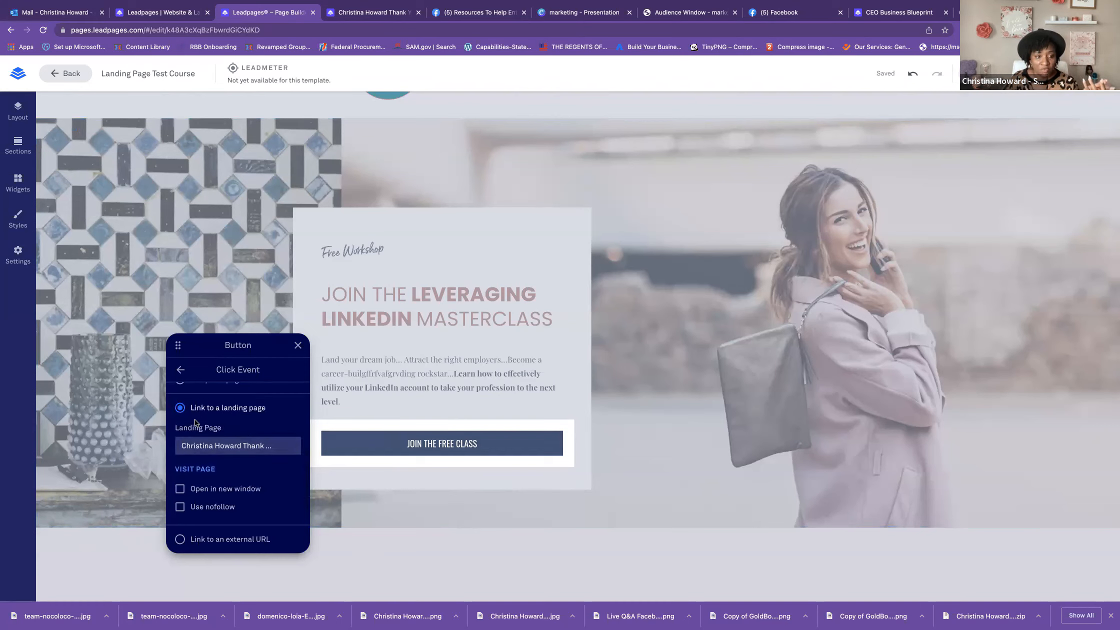
pyautogui.scroll(1, 199, 425)
pyautogui.scroll(-1, 202, 431)
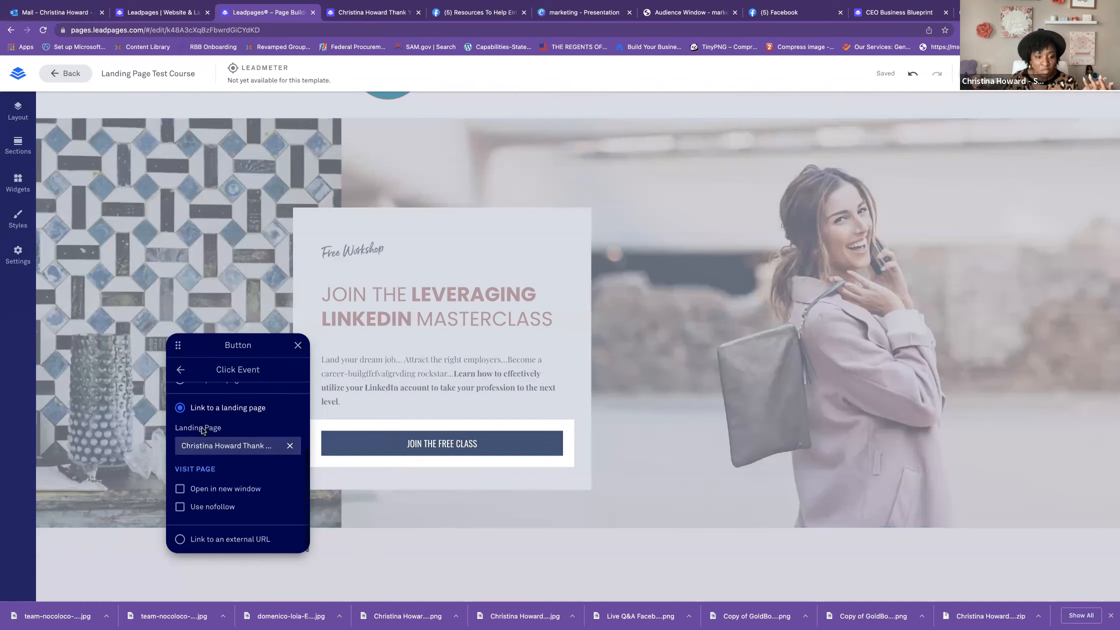
pyautogui.click(179, 539)
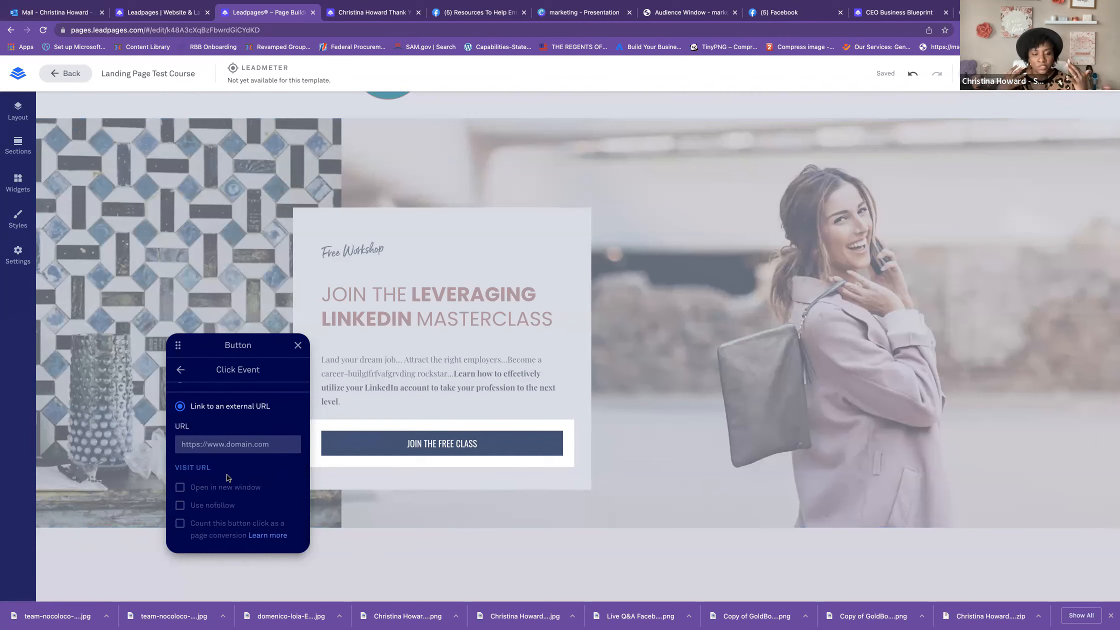
pyautogui.scroll(2, 226, 475)
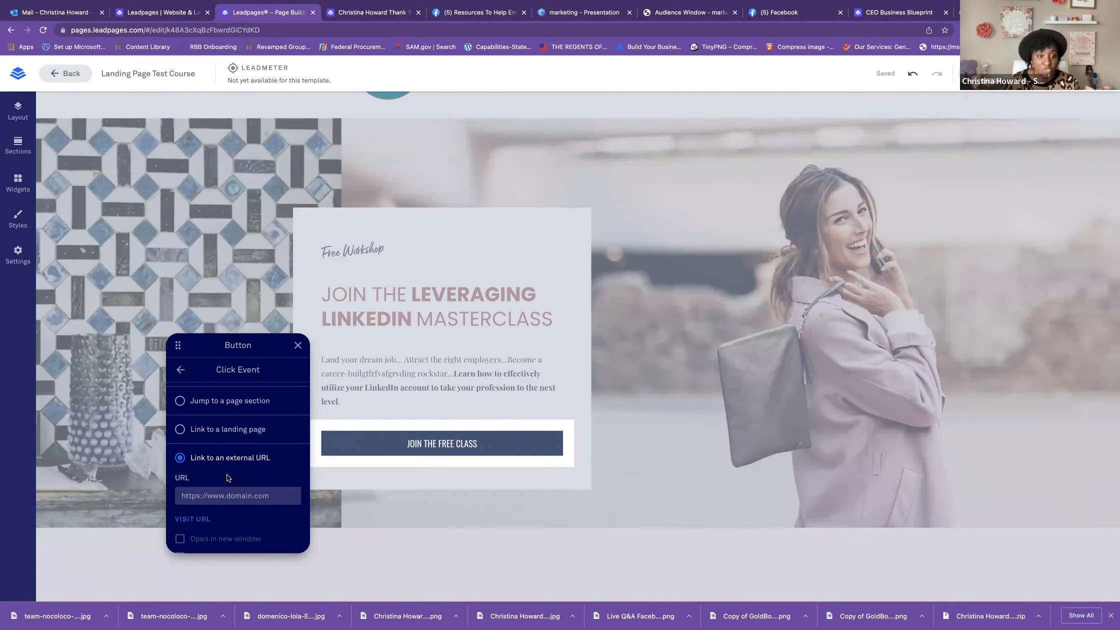
pyautogui.scroll(1, 226, 478)
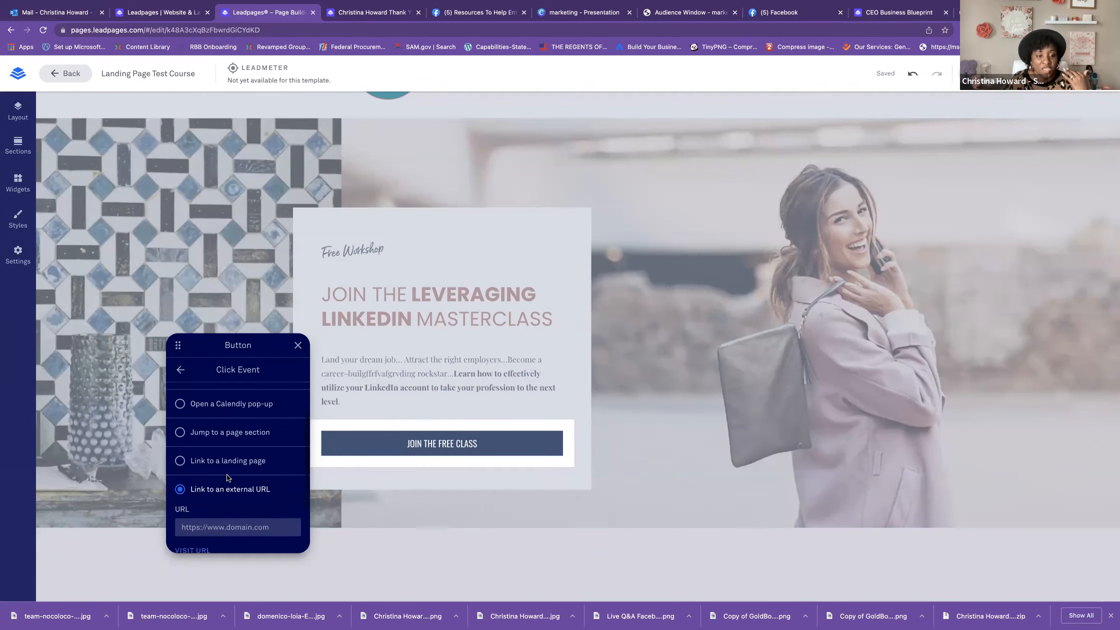
# Step: Try the jump to a page section for the hero button, review the available sections, and close the click event settings
pyautogui.click(180, 432)
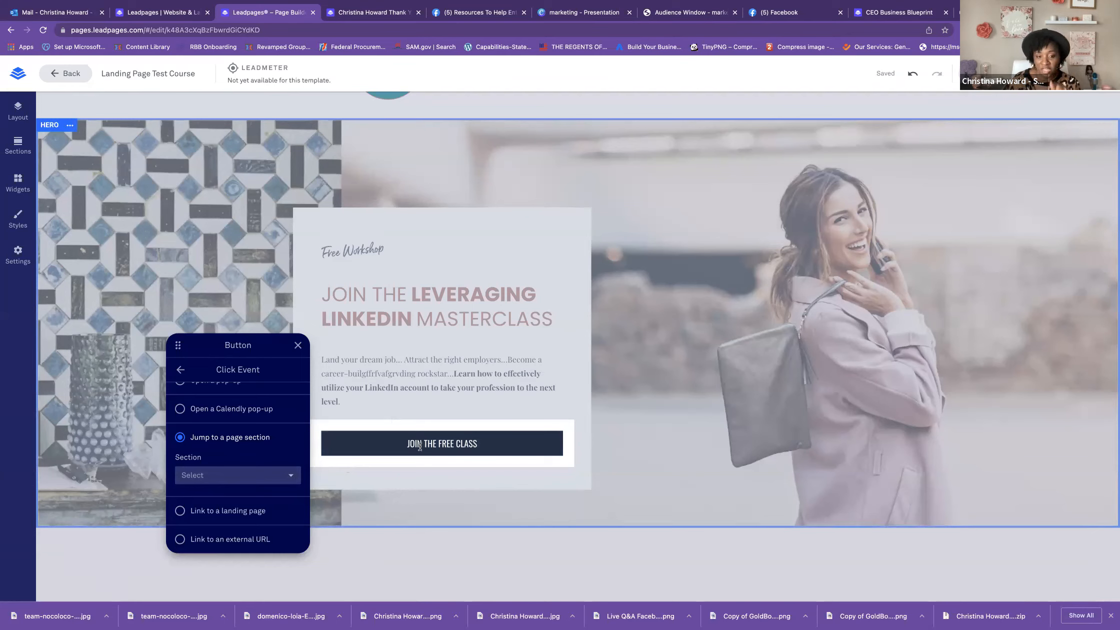
pyautogui.click(289, 479)
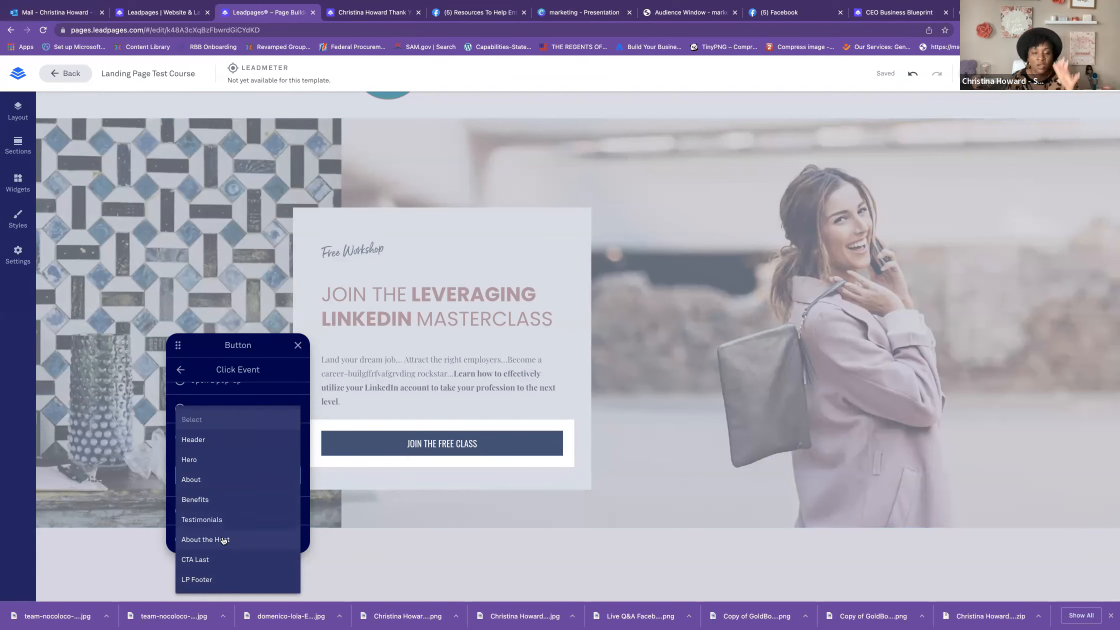
pyautogui.click(298, 346)
pyautogui.click(298, 346)
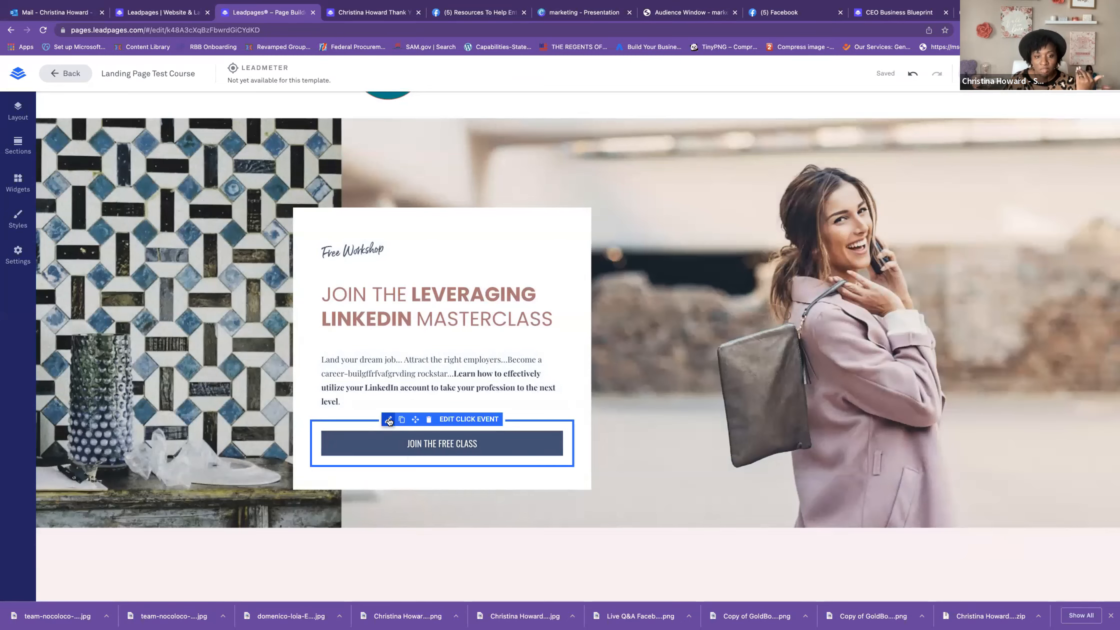
# Step: Customize the JOIN THE FREE CLASS button by recoloring it with the terracotta brand color
pyautogui.click(388, 420)
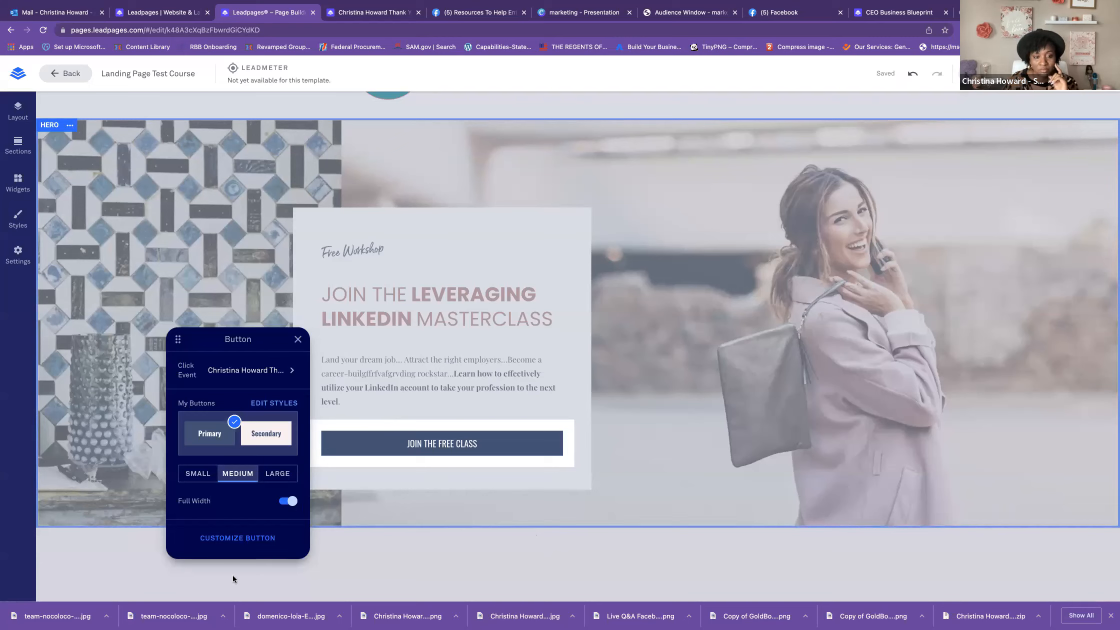
pyautogui.click(250, 539)
pyautogui.moveTo(200, 340); pyautogui.dragTo(712, 183)
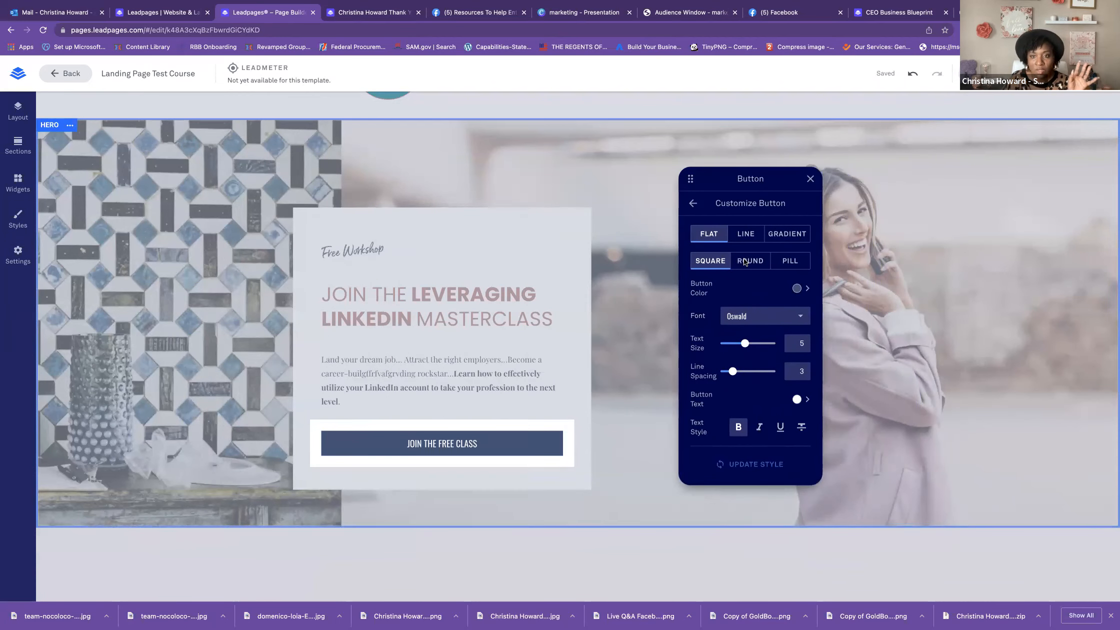
pyautogui.click(796, 288)
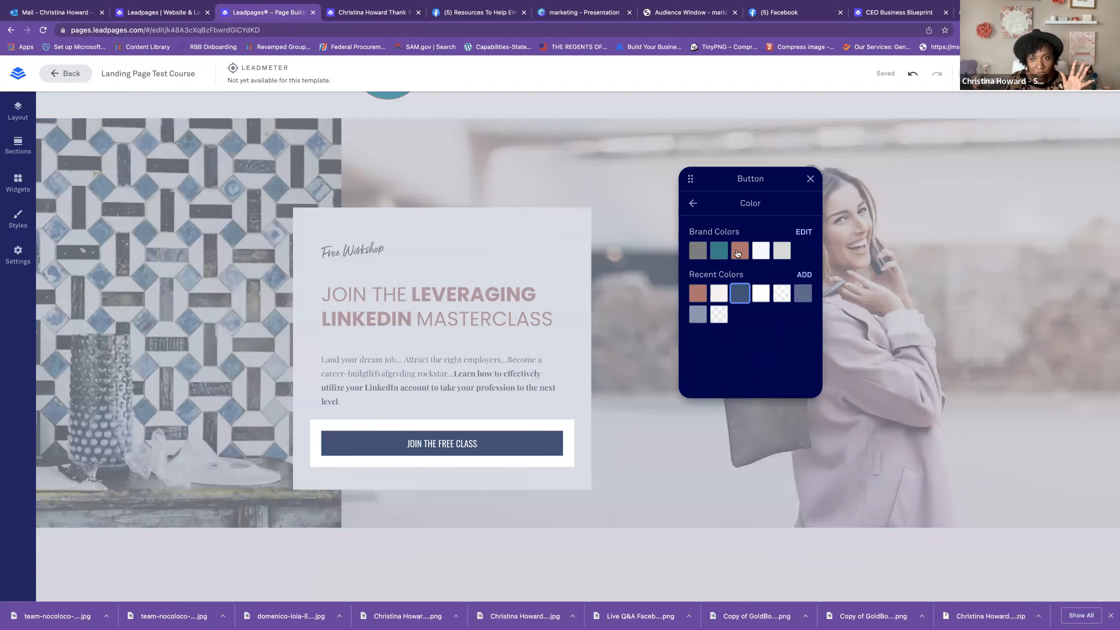
pyautogui.click(739, 253)
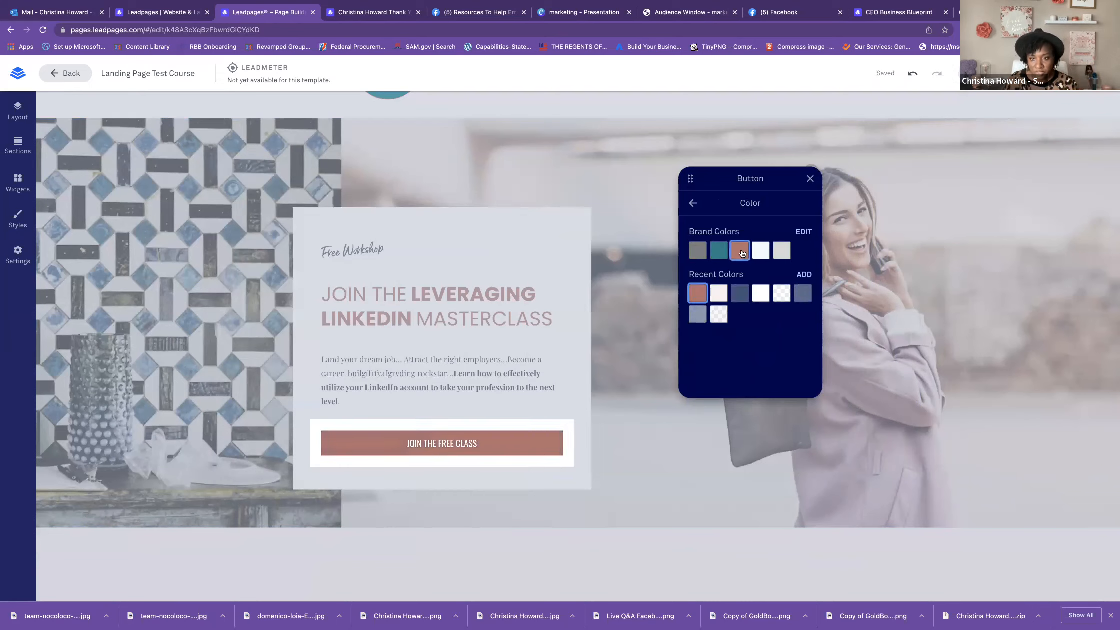
pyautogui.click(693, 203)
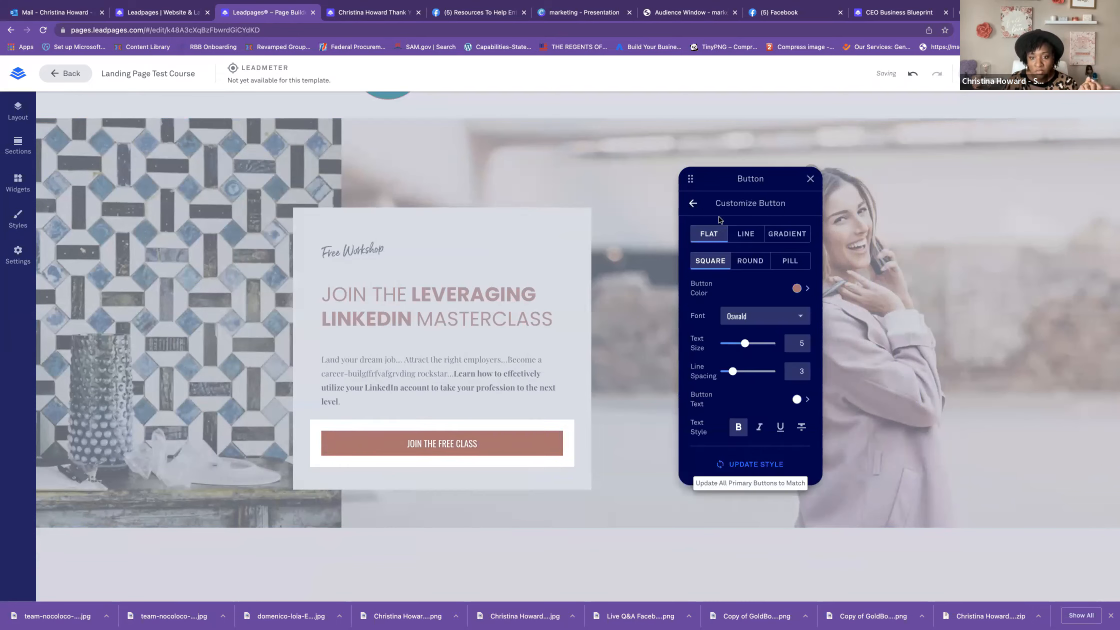
# Step: Give the JOIN THE FREE CLASS button a pill shape and set its font to Poppins
pyautogui.click(751, 262)
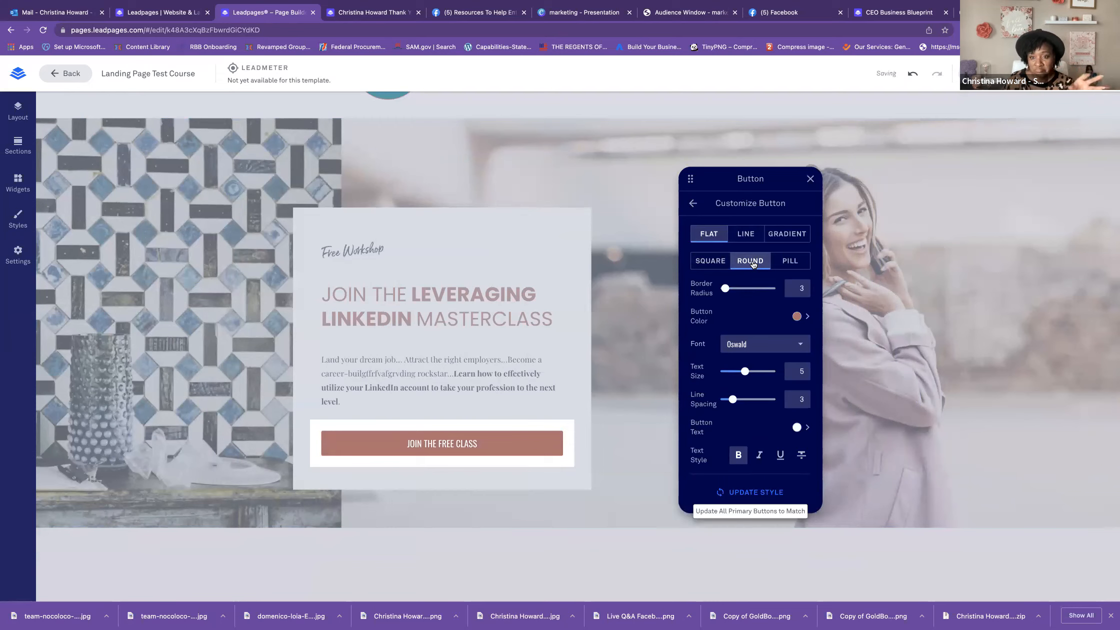
pyautogui.click(790, 263)
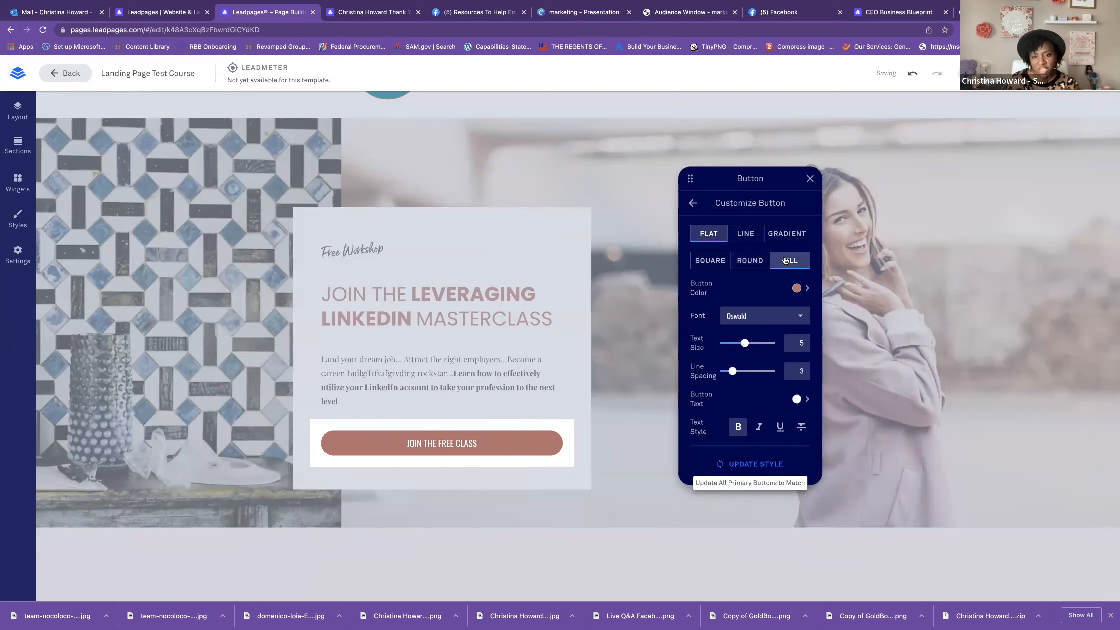
pyautogui.click(778, 315)
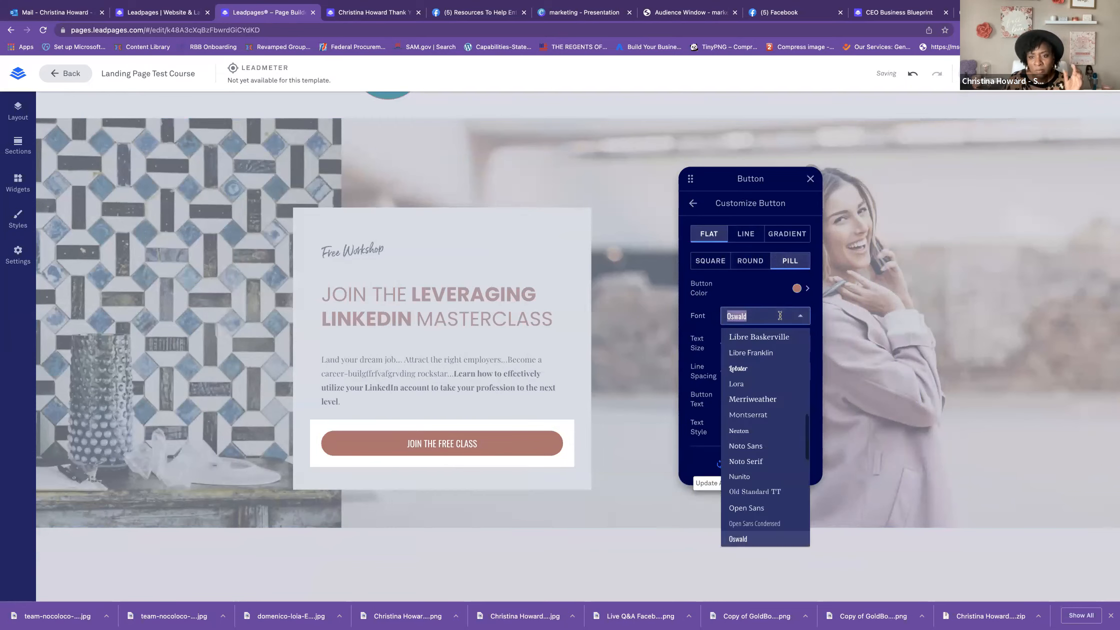
pyautogui.scroll(-4, 760, 450)
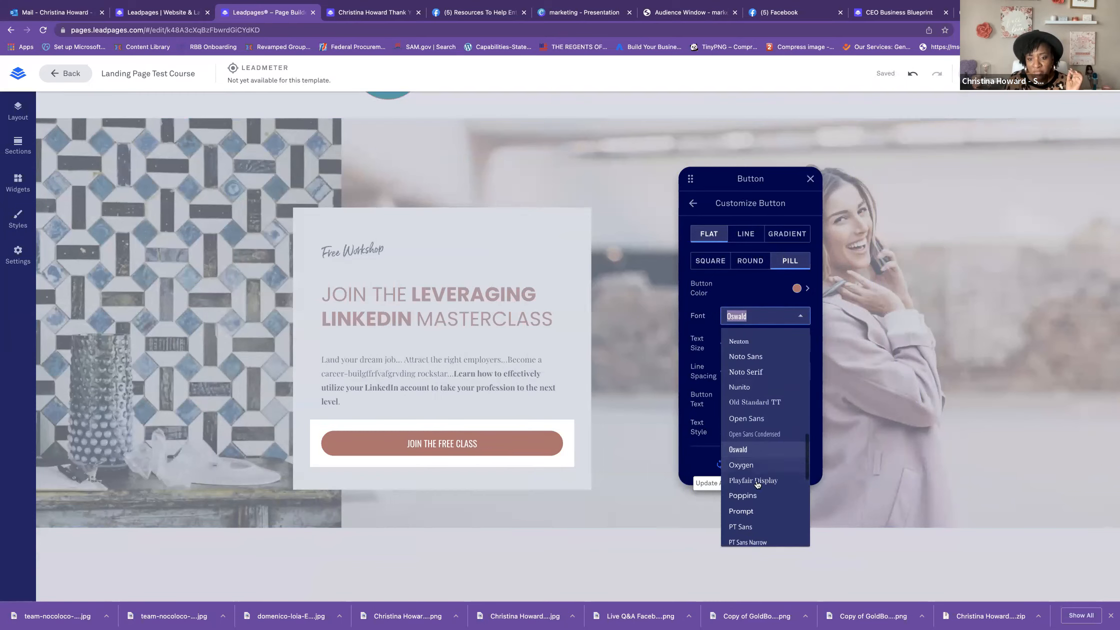
pyautogui.click(748, 467)
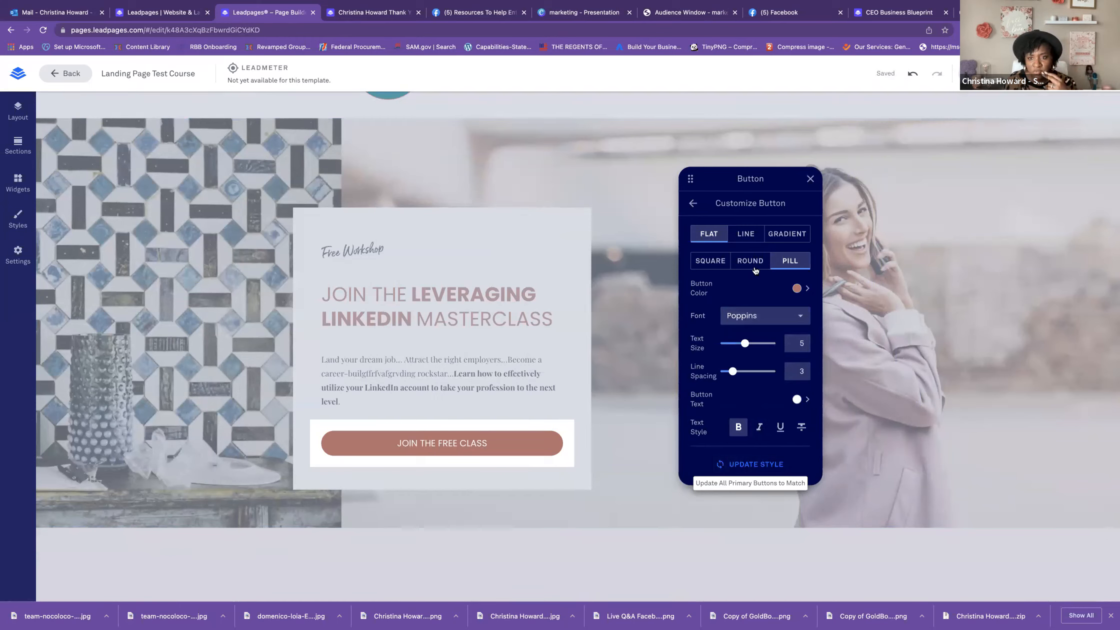
# Step: Try the line style on the hero button, apply the gradient style instead, and close the button settings
pyautogui.click(754, 236)
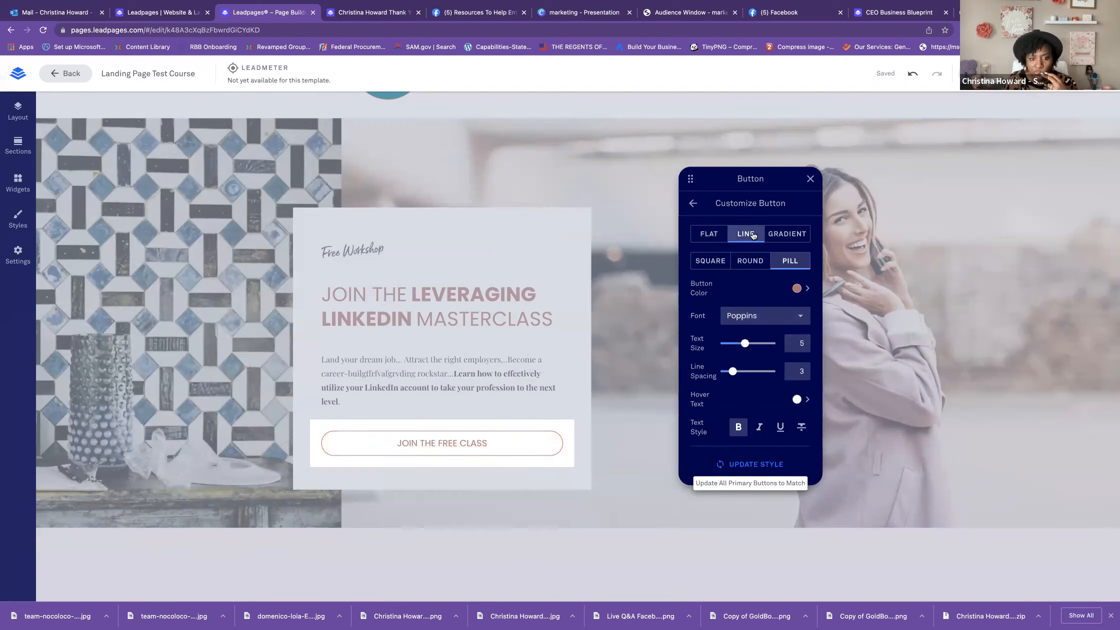
pyautogui.click(778, 236)
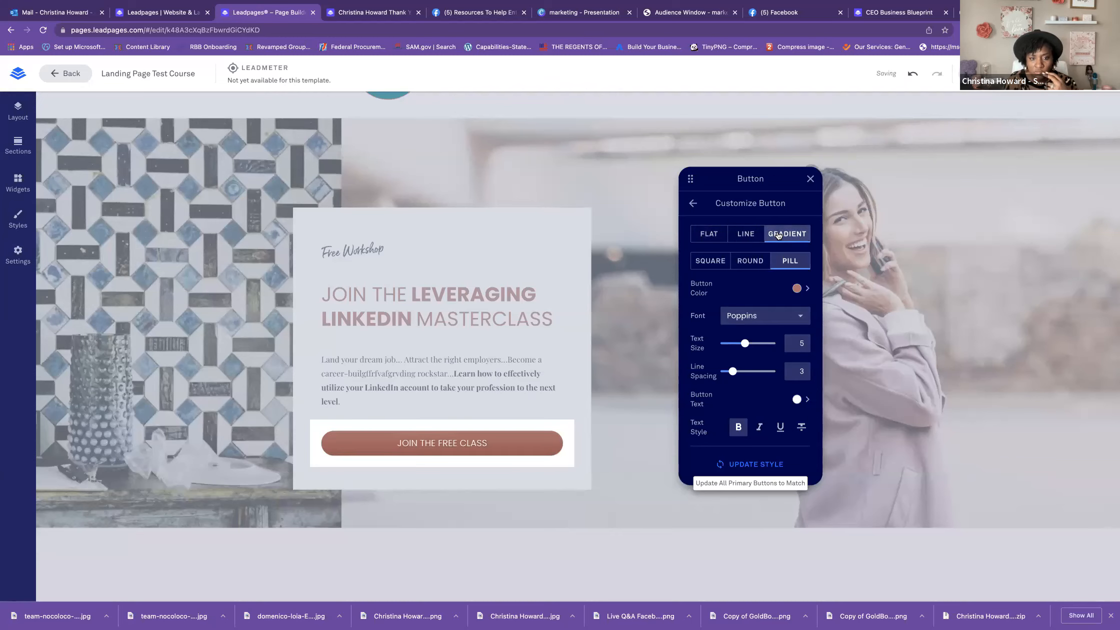
pyautogui.click(810, 179)
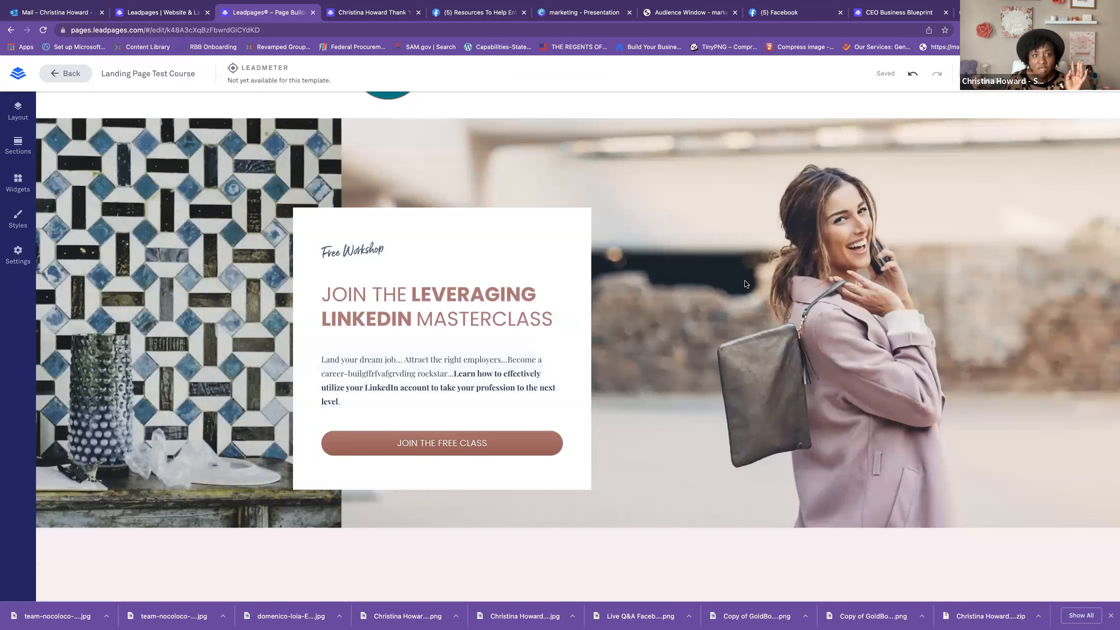
# Step: Open the Hero section's settings and bring up the image chooser for its background
pyautogui.scroll(3, 61, 191)
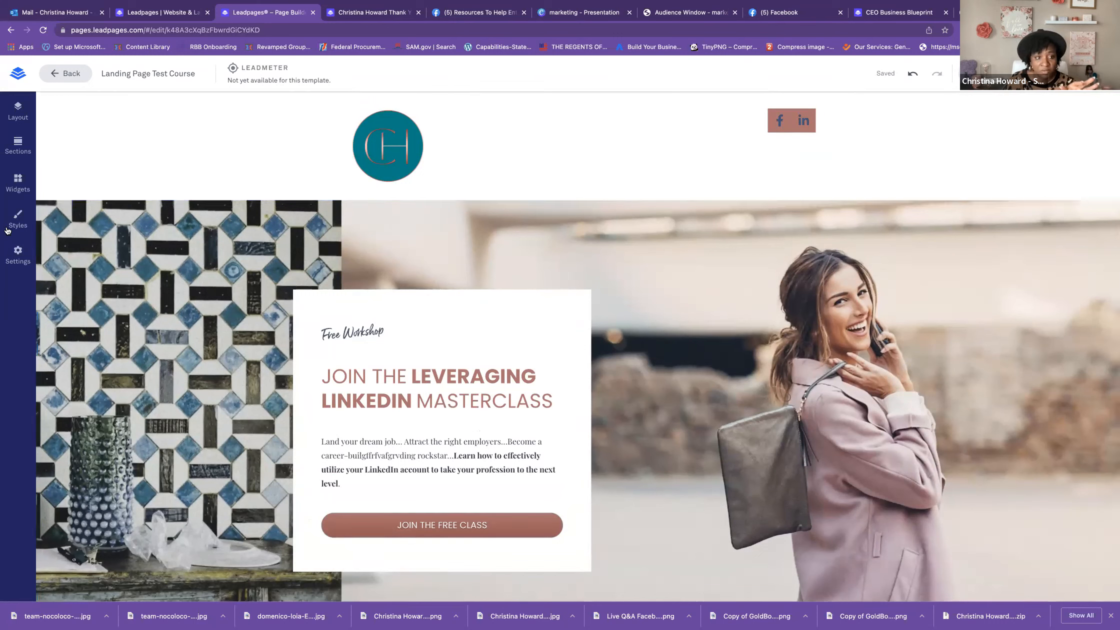
pyautogui.click(70, 207)
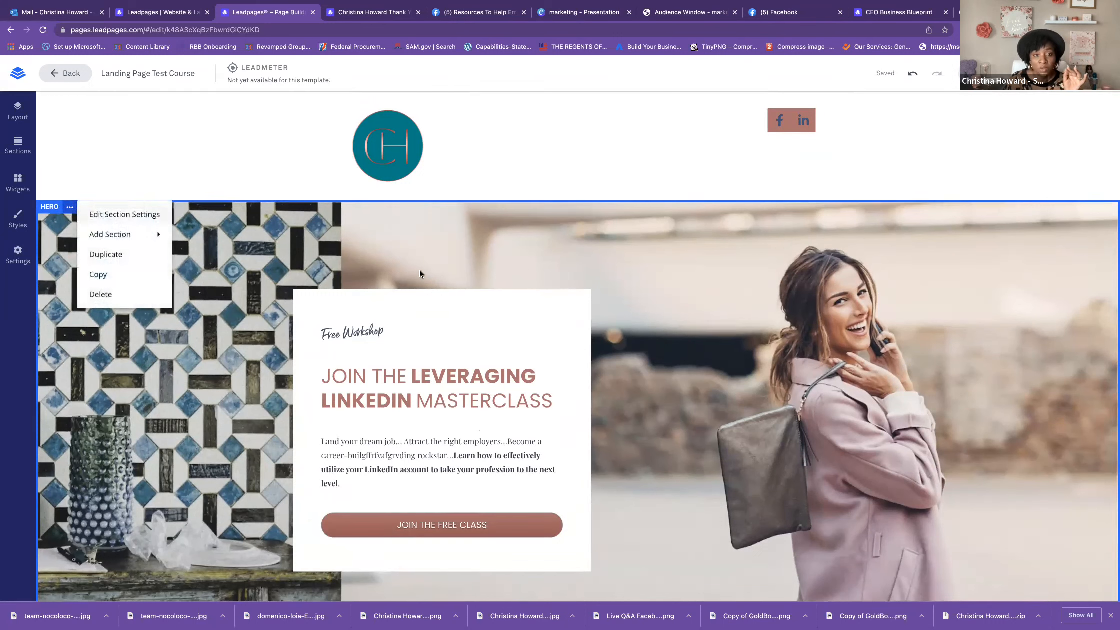
pyautogui.click(633, 260)
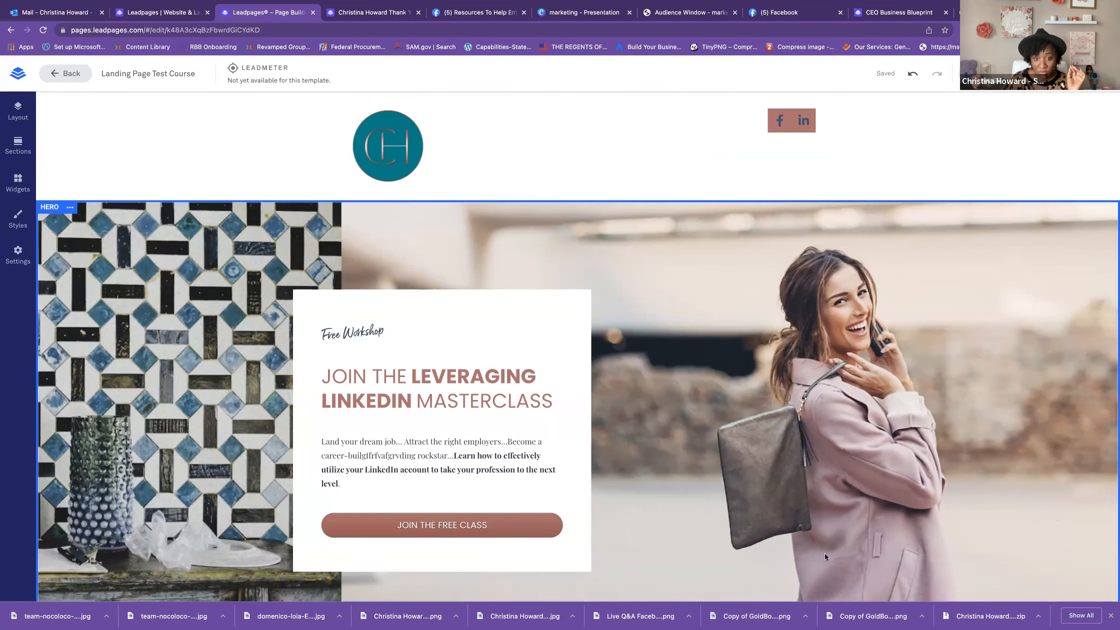
pyautogui.scroll(-2, 582, 488)
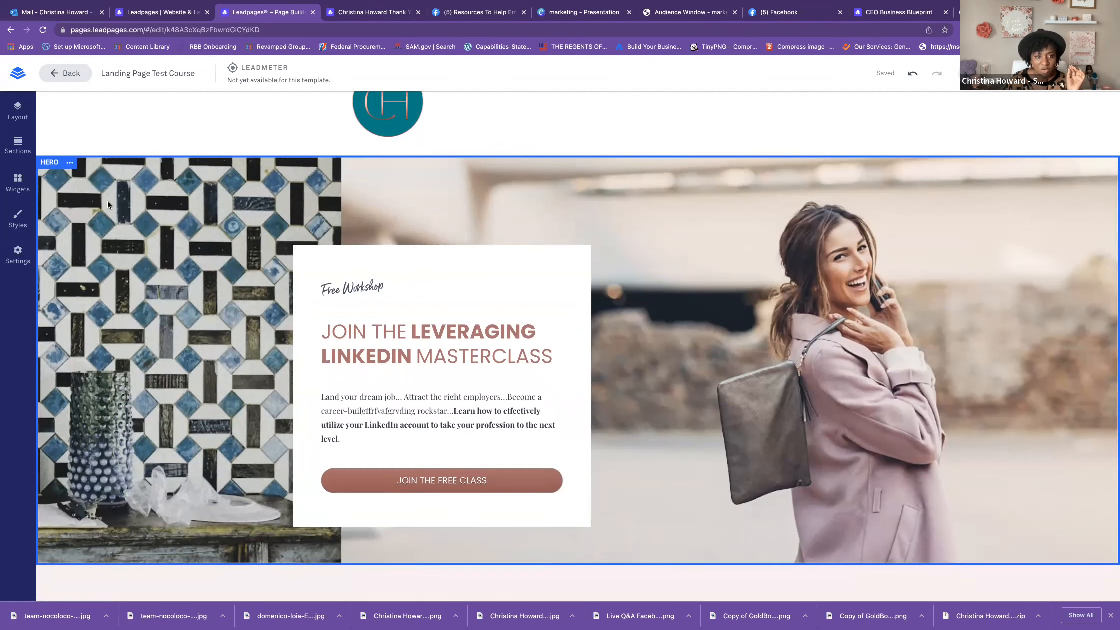
pyautogui.click(70, 164)
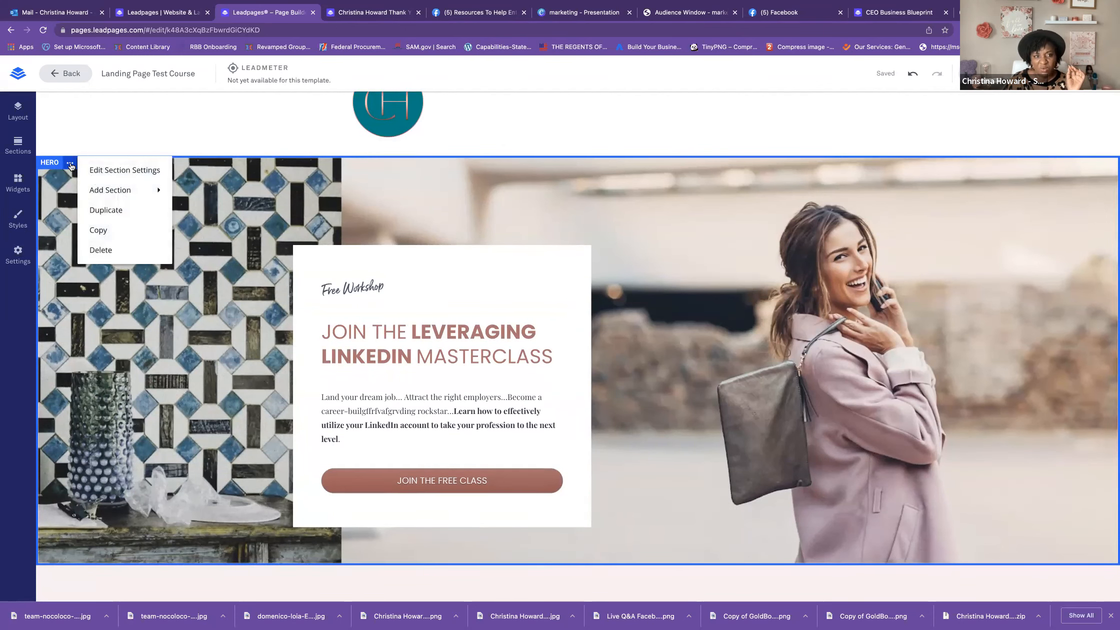
pyautogui.click(100, 171)
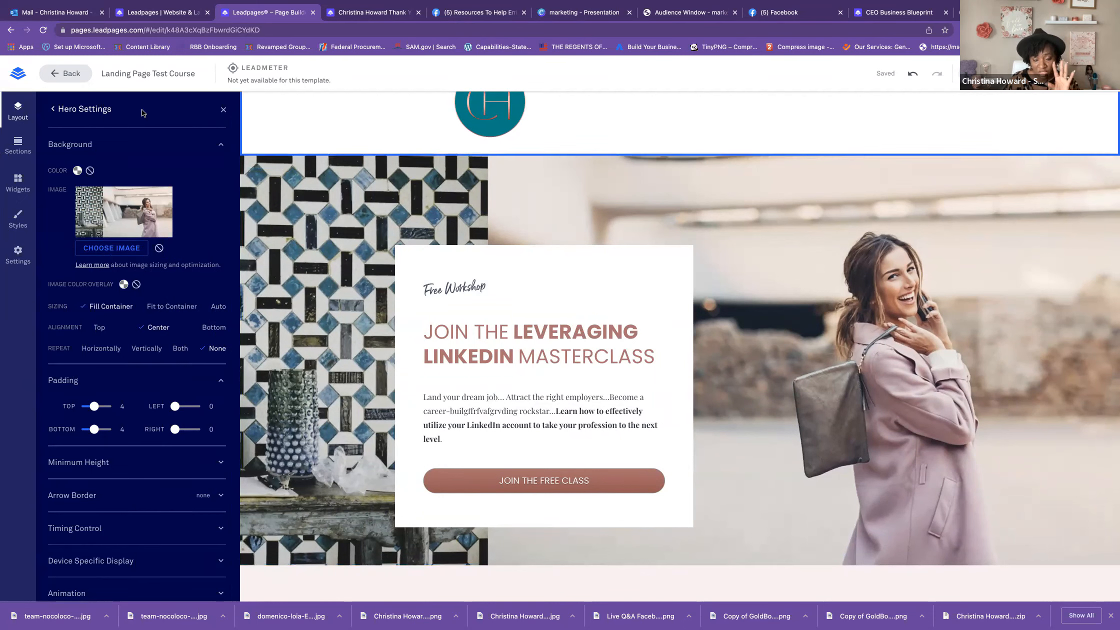
pyautogui.click(120, 249)
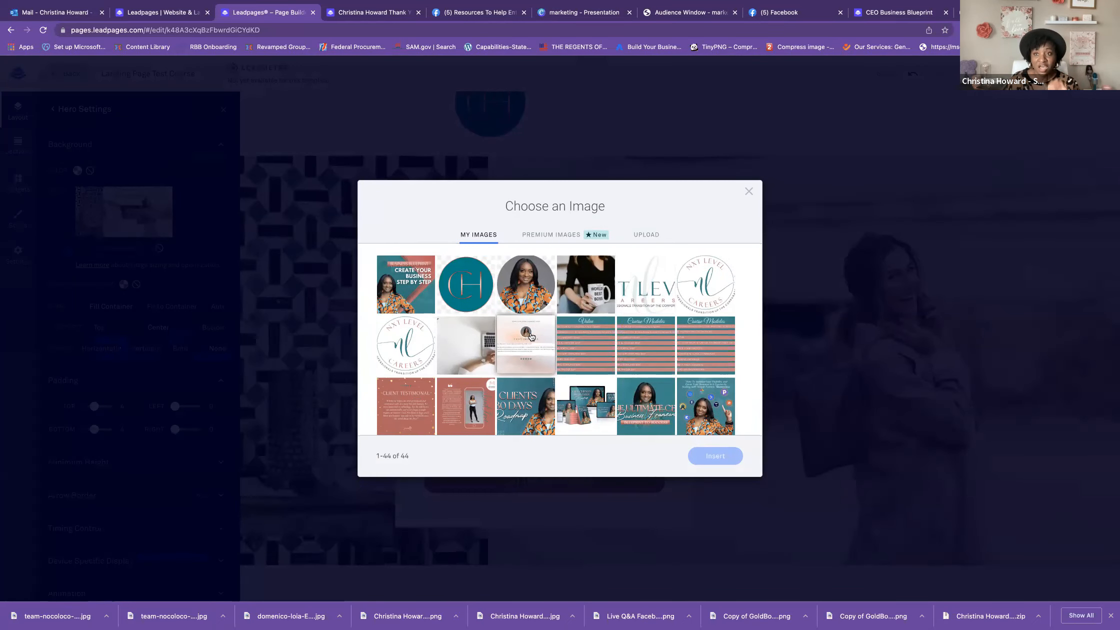
# Step: Switch to the Coolors browser tab, load unsplash.com there, and search its photos for "woman working"
pyautogui.click(992, 13)
pyautogui.click(860, 33)
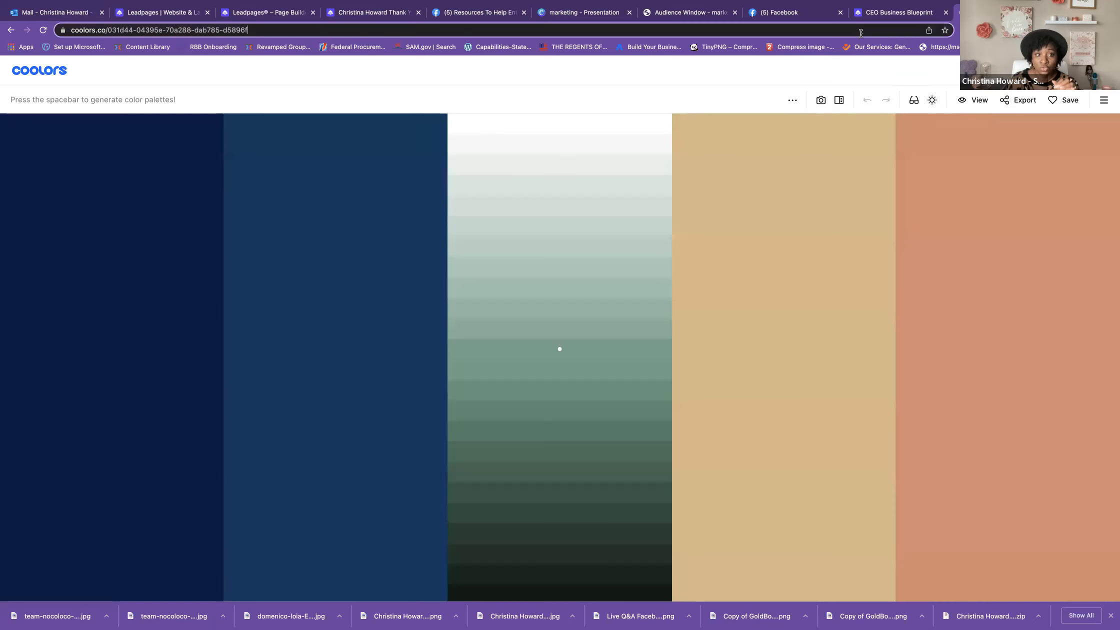
pyautogui.write('unsplash.com')
pyautogui.press('Return')
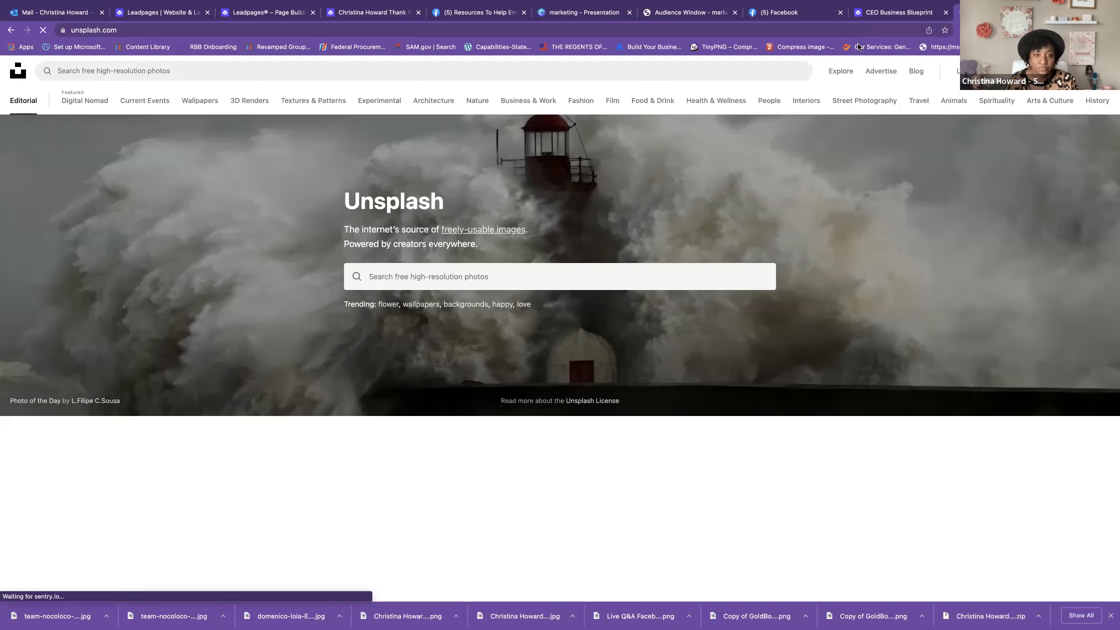
pyautogui.scroll(-2, 643, 216)
pyautogui.scroll(2, 643, 216)
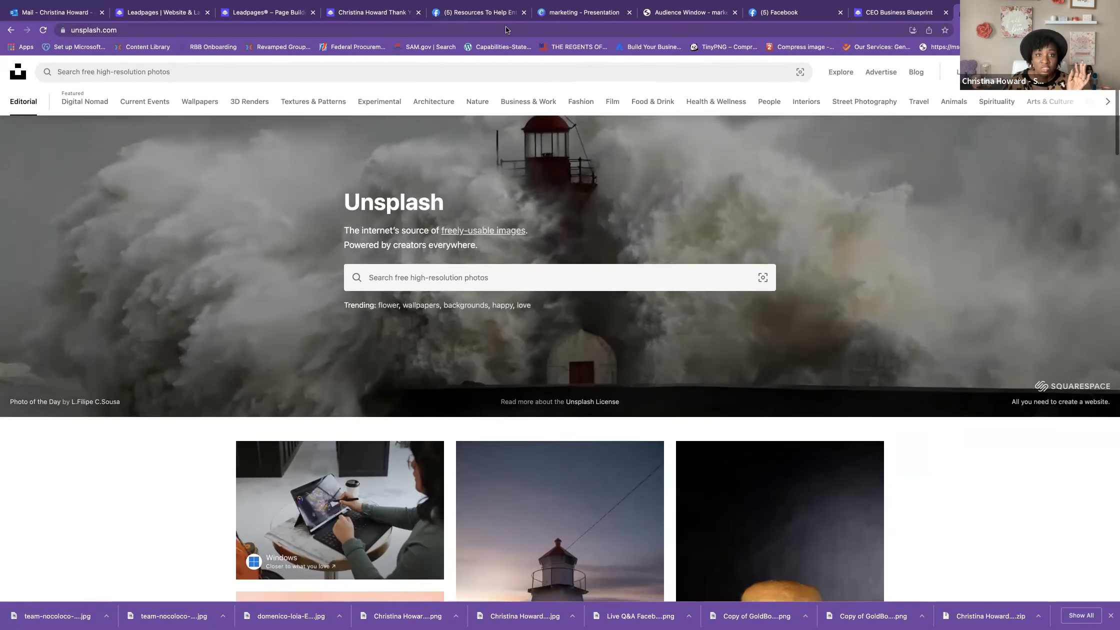
pyautogui.click(498, 70)
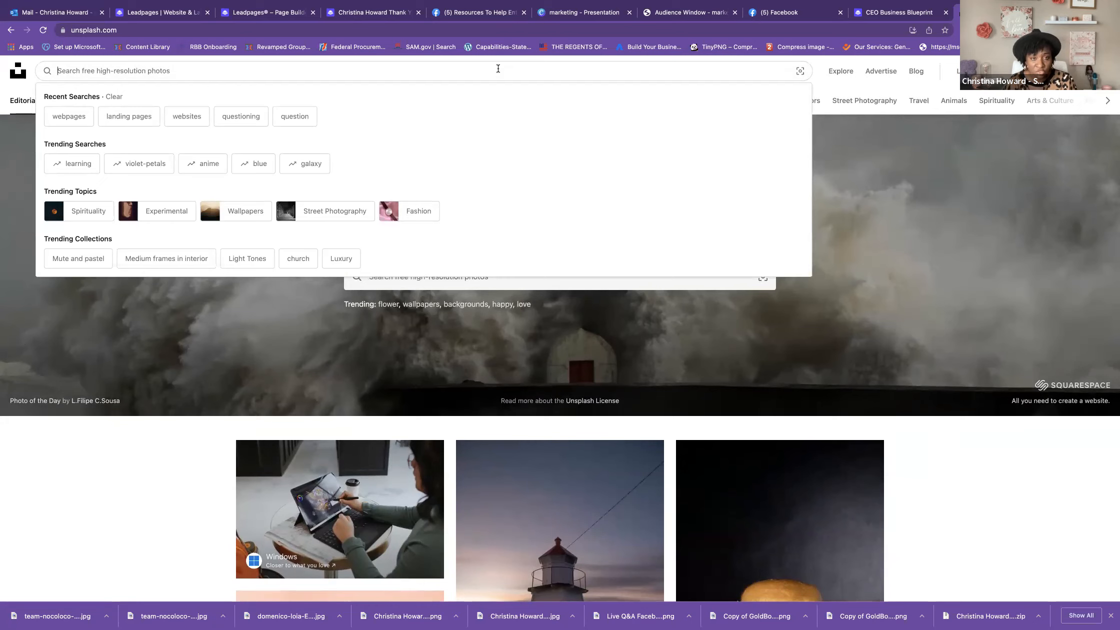
pyautogui.write('woman working')
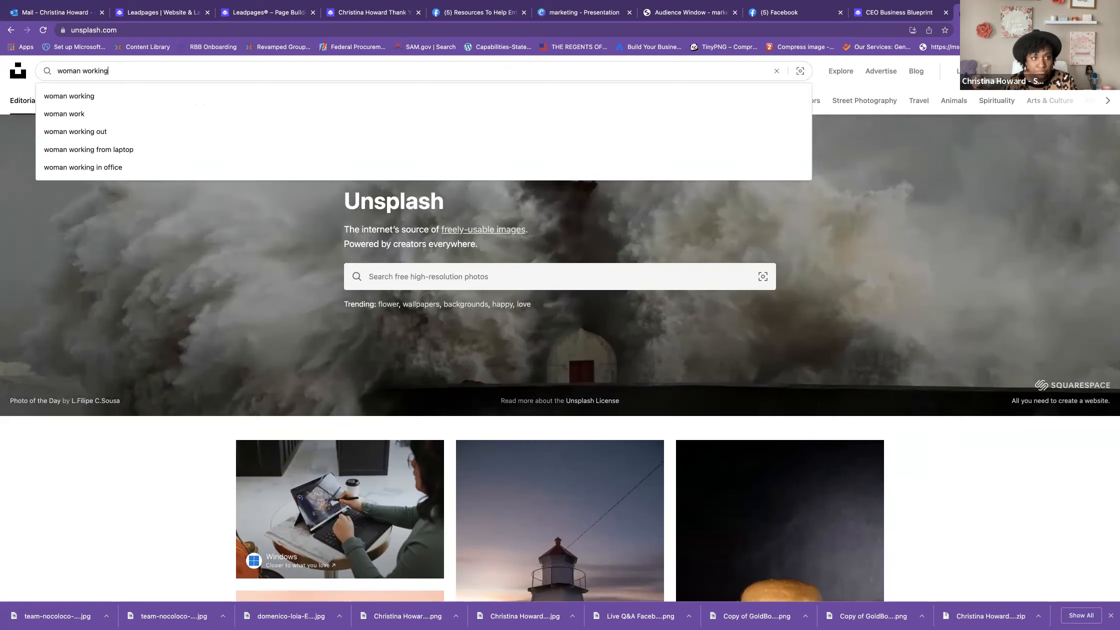
pyautogui.press('Return')
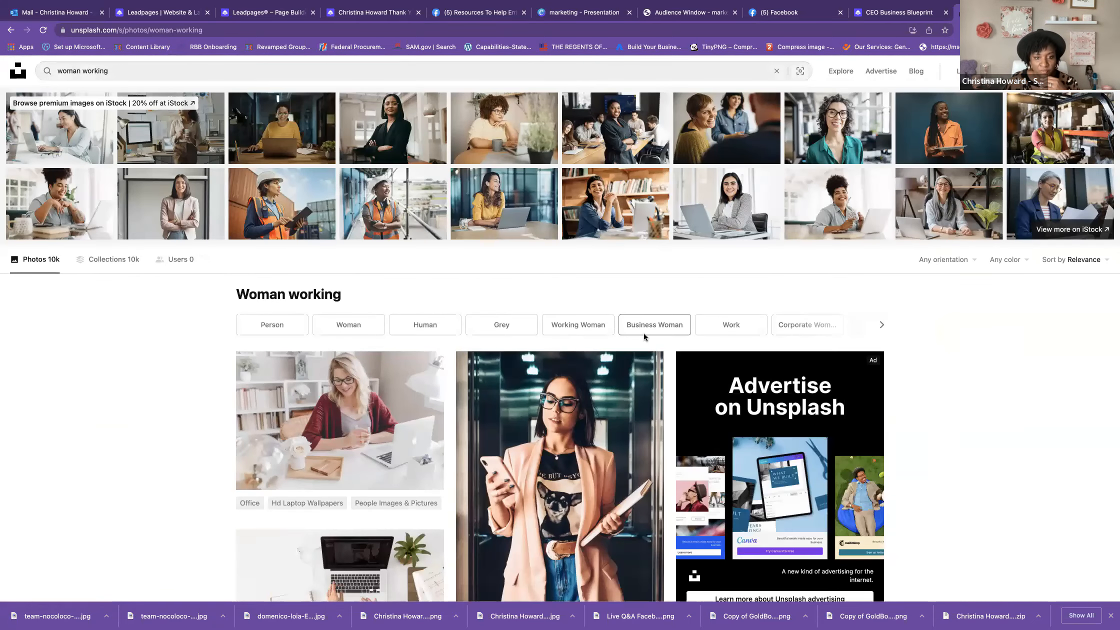
# Step: Browse the photo results, download the picture of the laughing curly-haired woman at a laptop, and dismiss the attribution pop-up
pyautogui.scroll(-10, 643, 334)
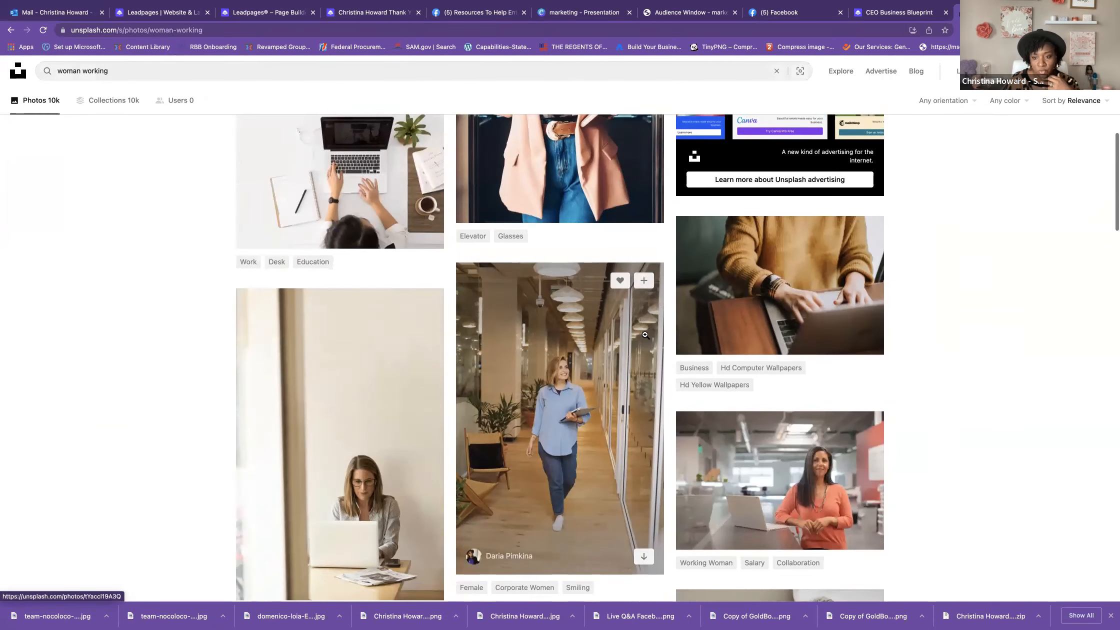
pyautogui.scroll(-9, 645, 334)
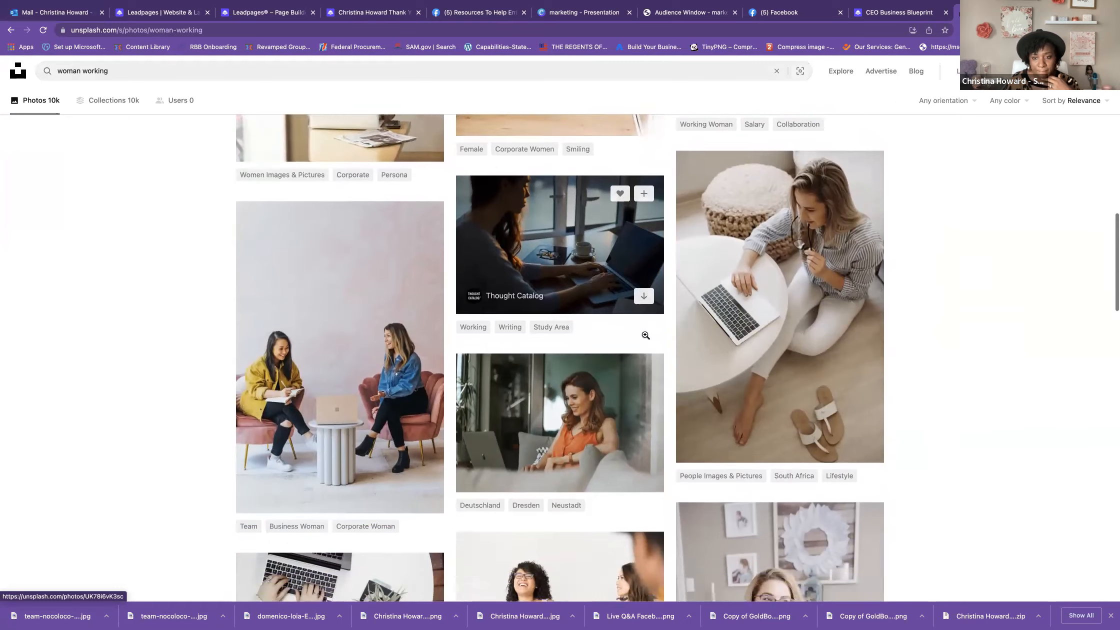
pyautogui.scroll(-13, 645, 335)
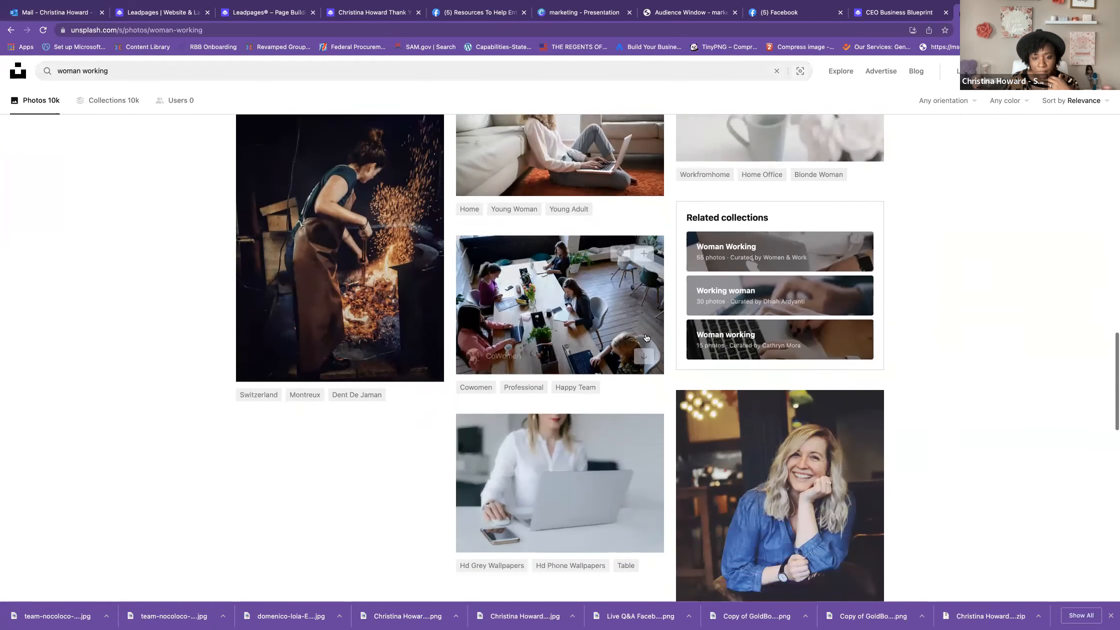
pyautogui.scroll(-2, 645, 338)
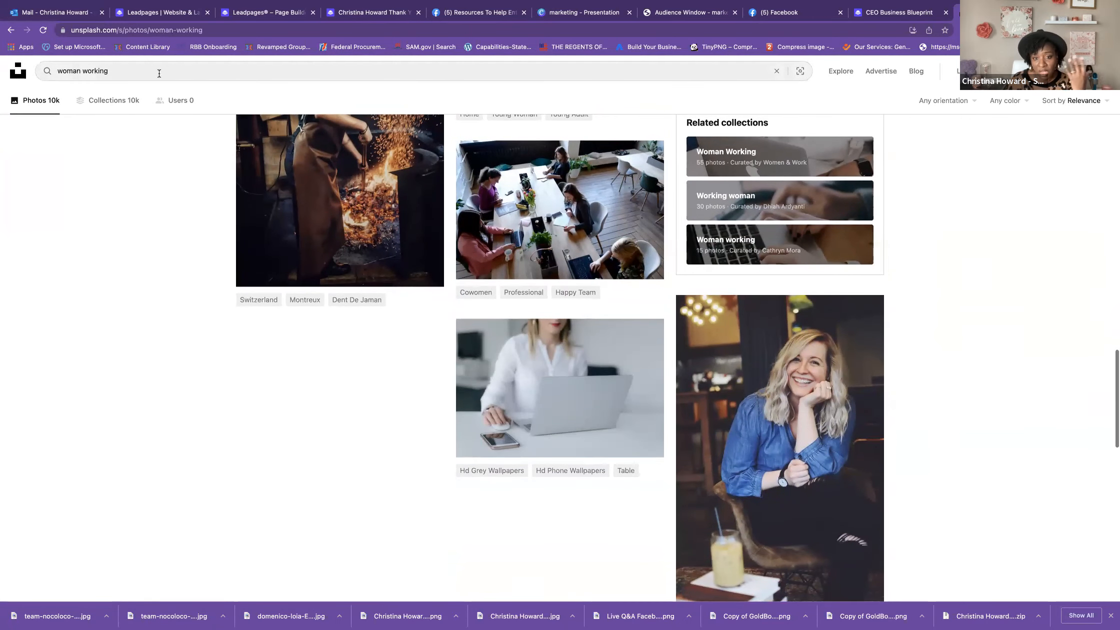
pyautogui.scroll(-2, 459, 116)
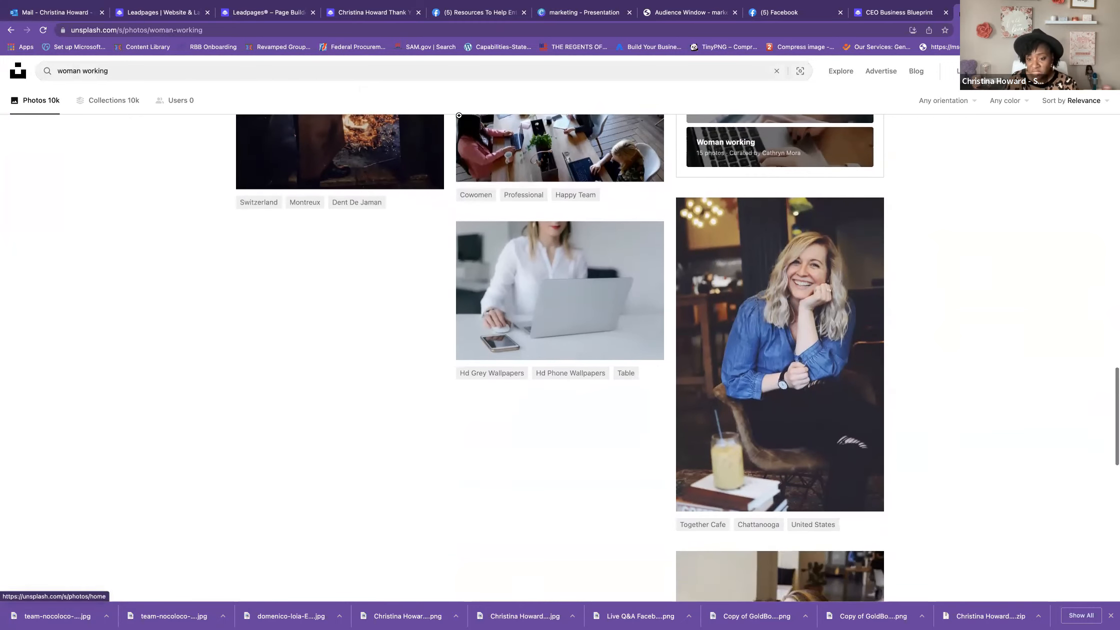
pyautogui.scroll(-10, 458, 116)
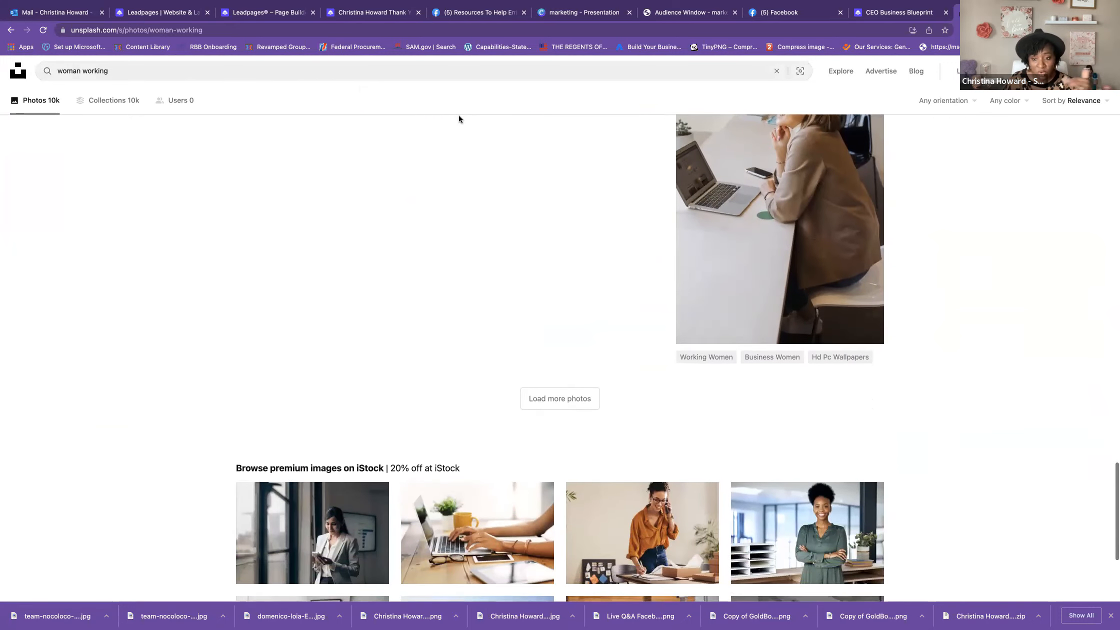
pyautogui.scroll(-2, 459, 119)
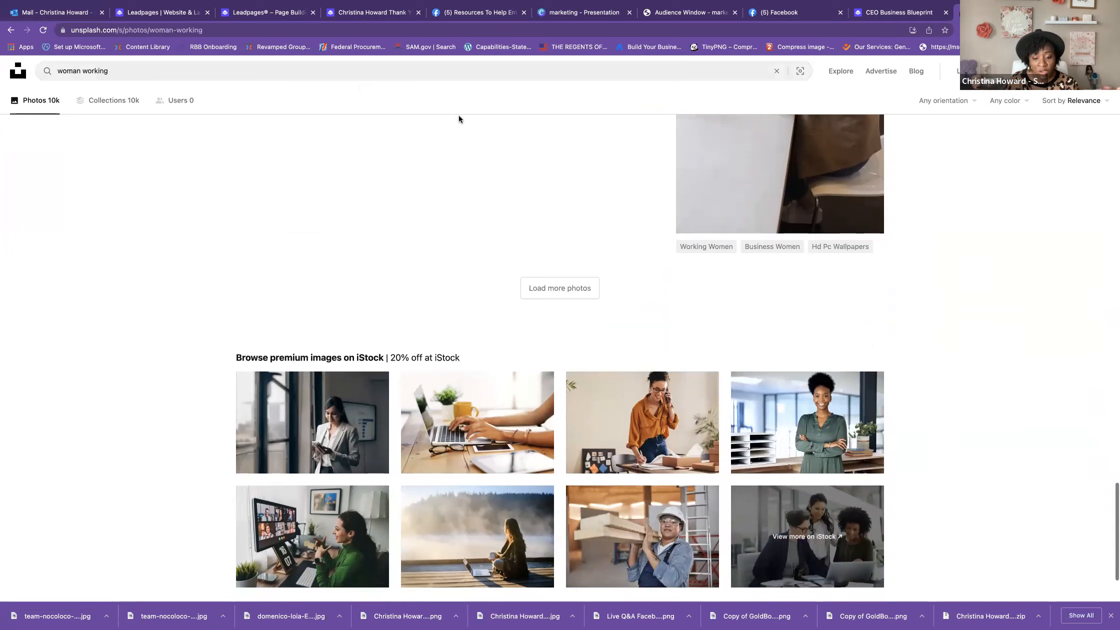
pyautogui.scroll(-1, 459, 119)
pyautogui.scroll(12, 458, 119)
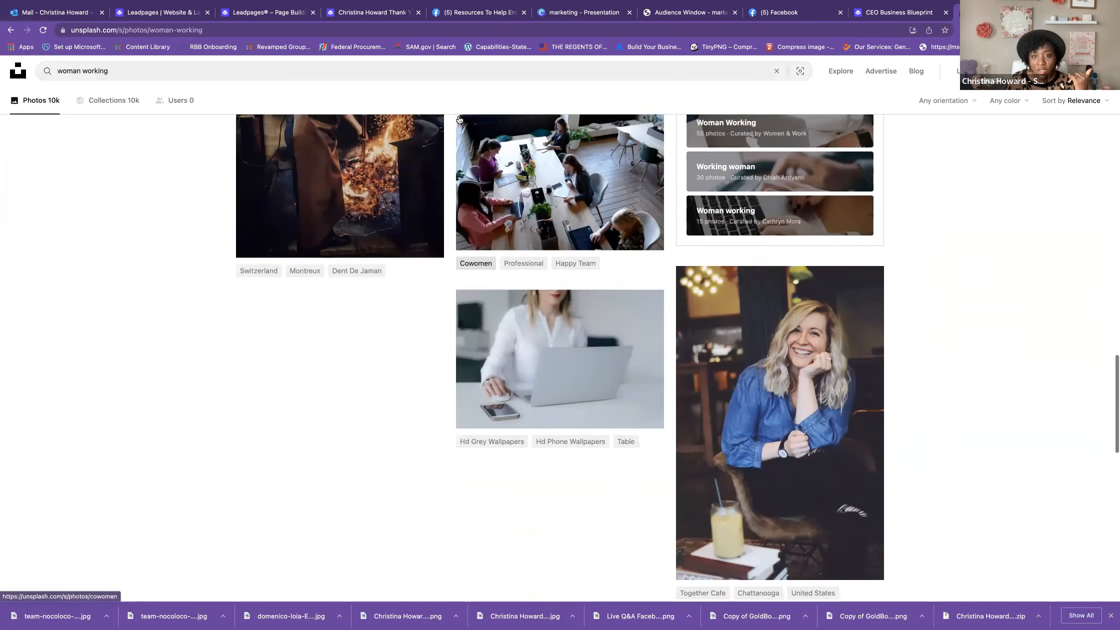
pyautogui.scroll(8, 459, 119)
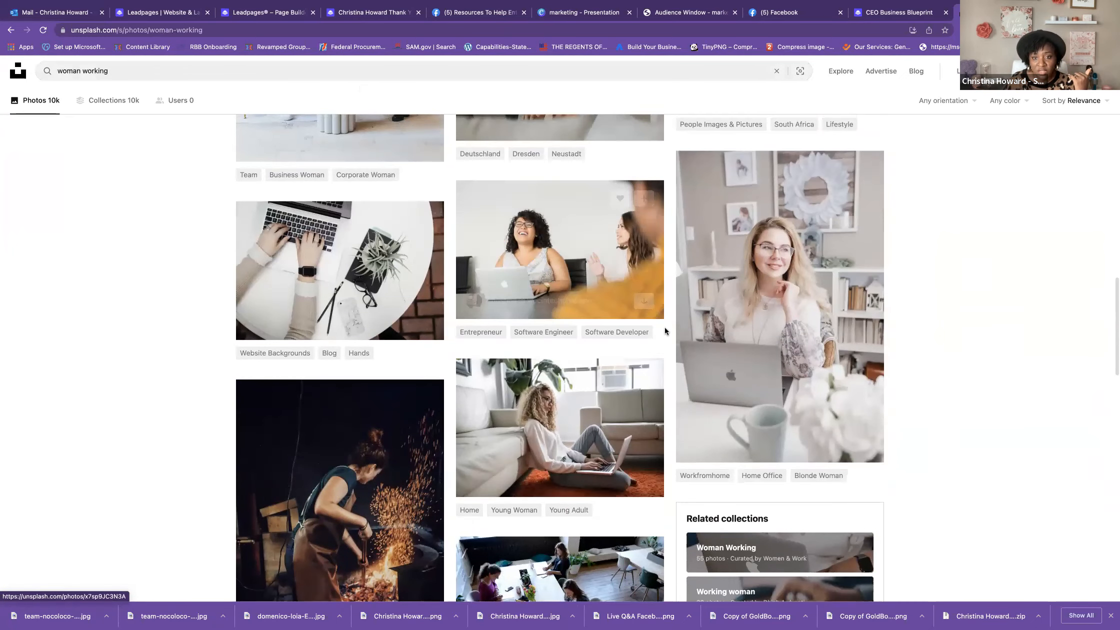
pyautogui.click(645, 302)
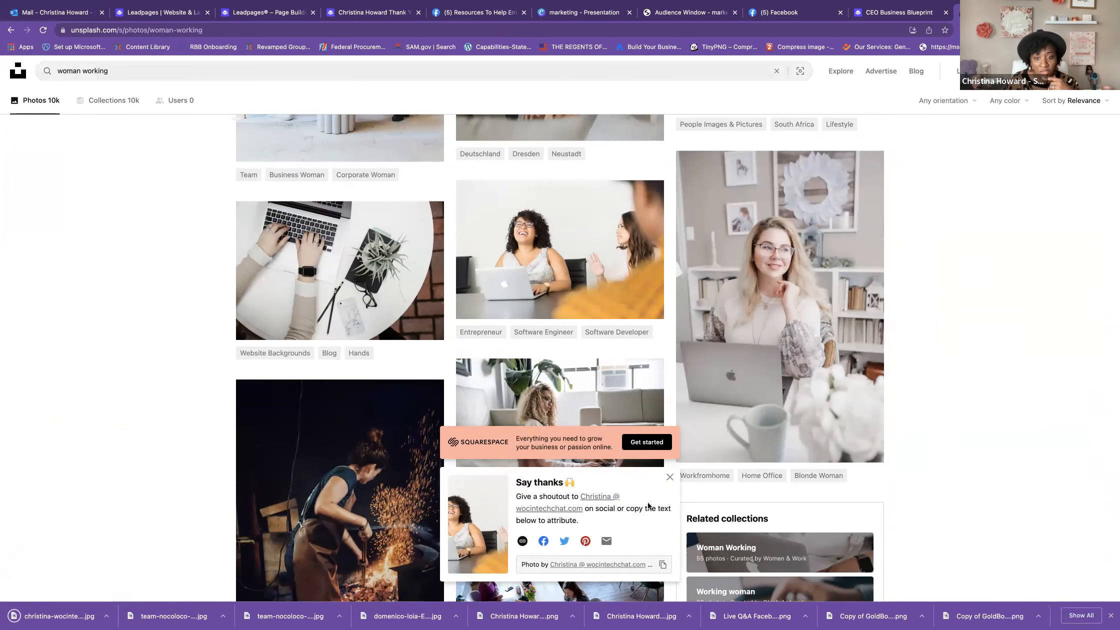
pyautogui.click(670, 478)
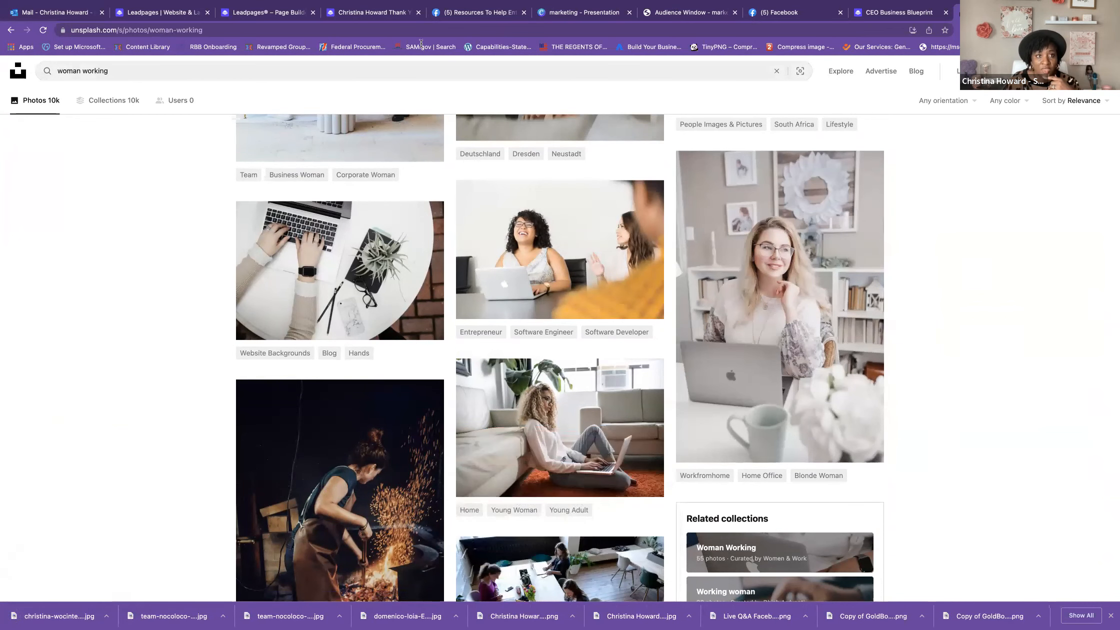
# Step: Return to the Leadpages builder tab and upload the downloaded photo of the laughing curly-haired woman to the image library
pyautogui.click(262, 12)
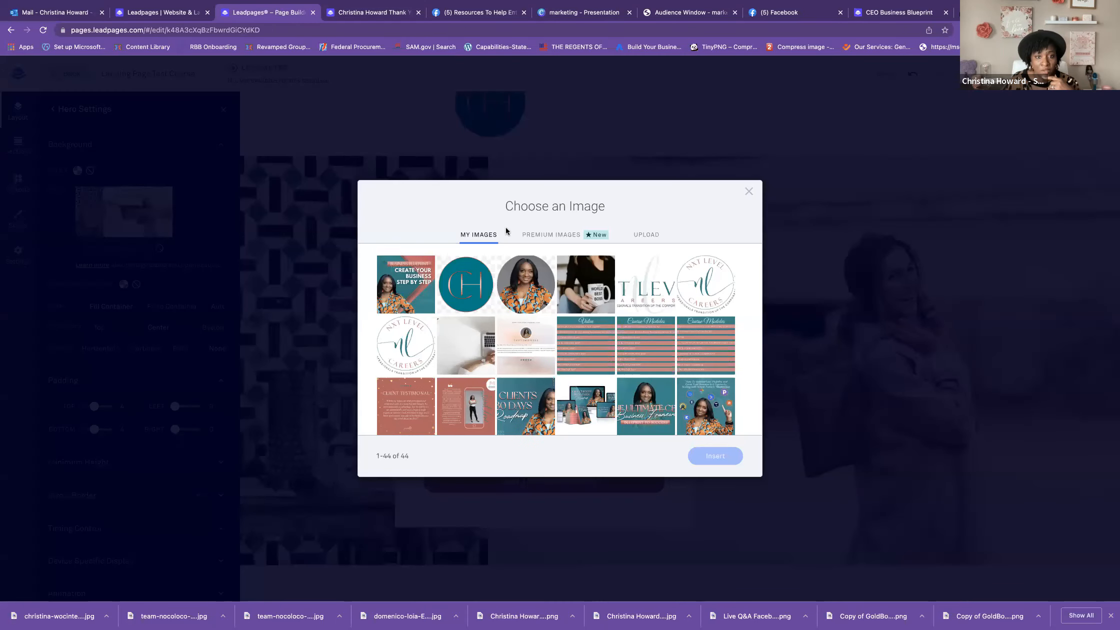
pyautogui.click(645, 237)
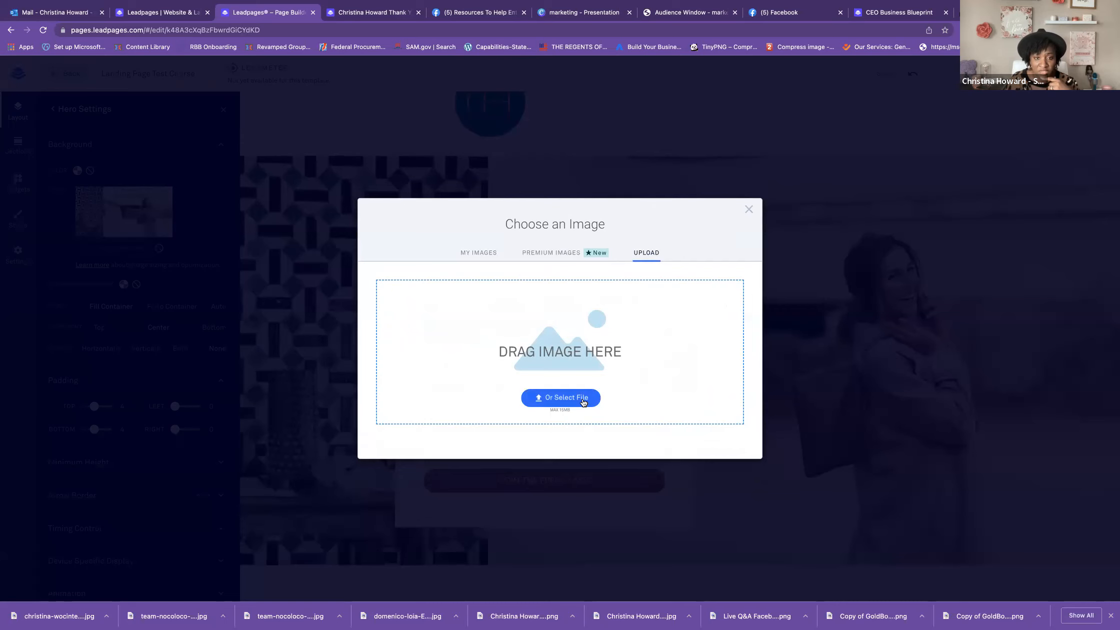
pyautogui.click(583, 399)
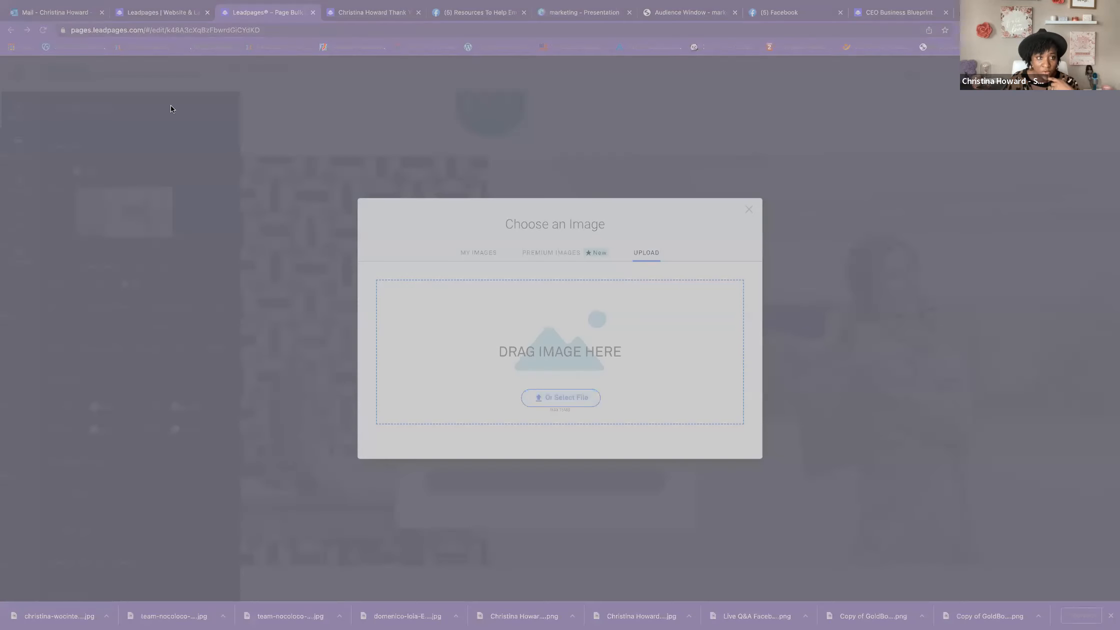
pyautogui.doubleClick(137, 98)
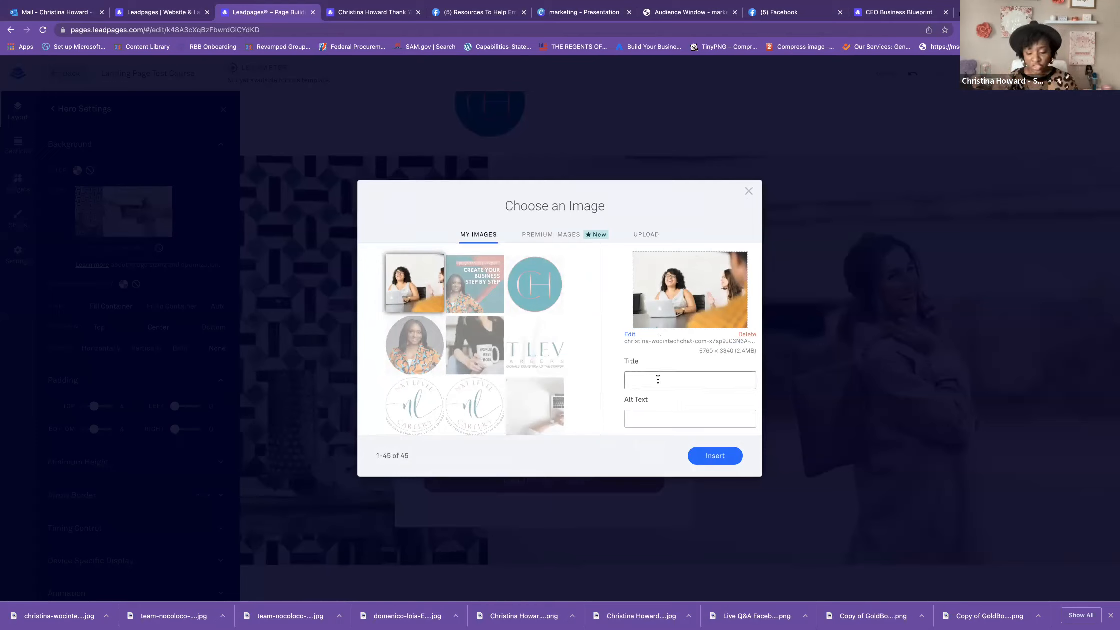
# Step: Give the uploaded photo the title "woman working" and the alt text "taxes", and insert it as the Hero background
pyautogui.click(649, 377)
pyautogui.write('woman working')
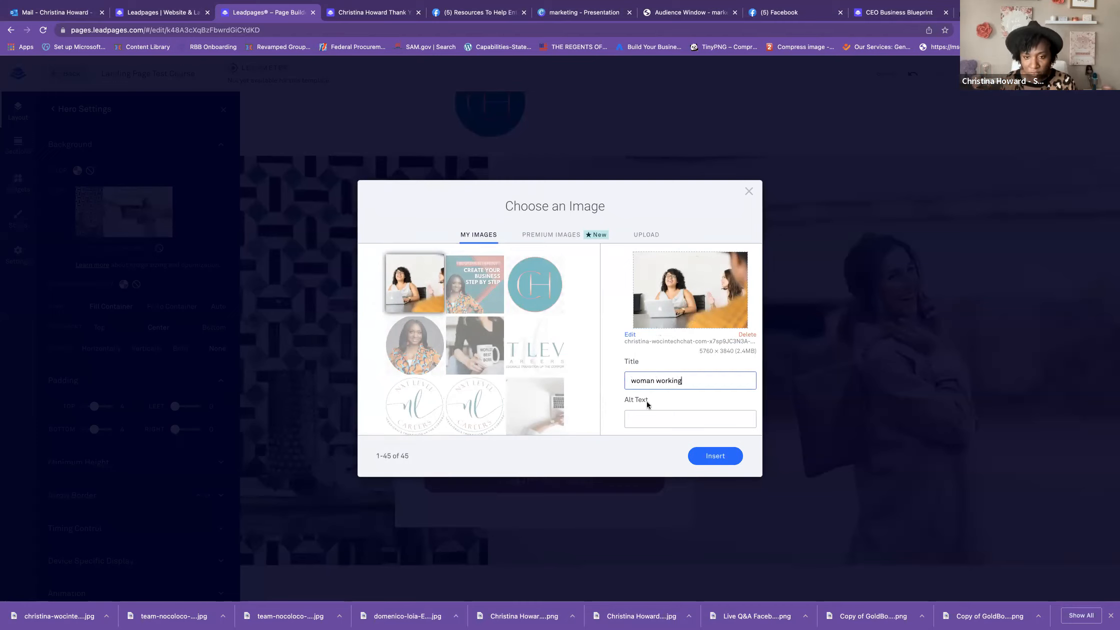
pyautogui.click(651, 418)
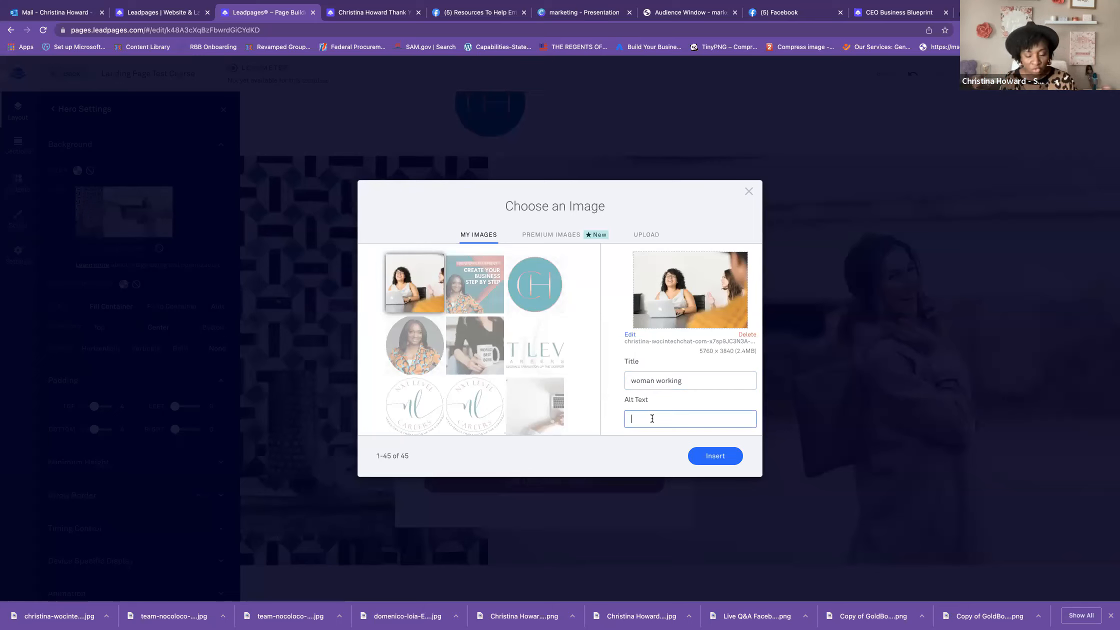
pyautogui.write('taxes')
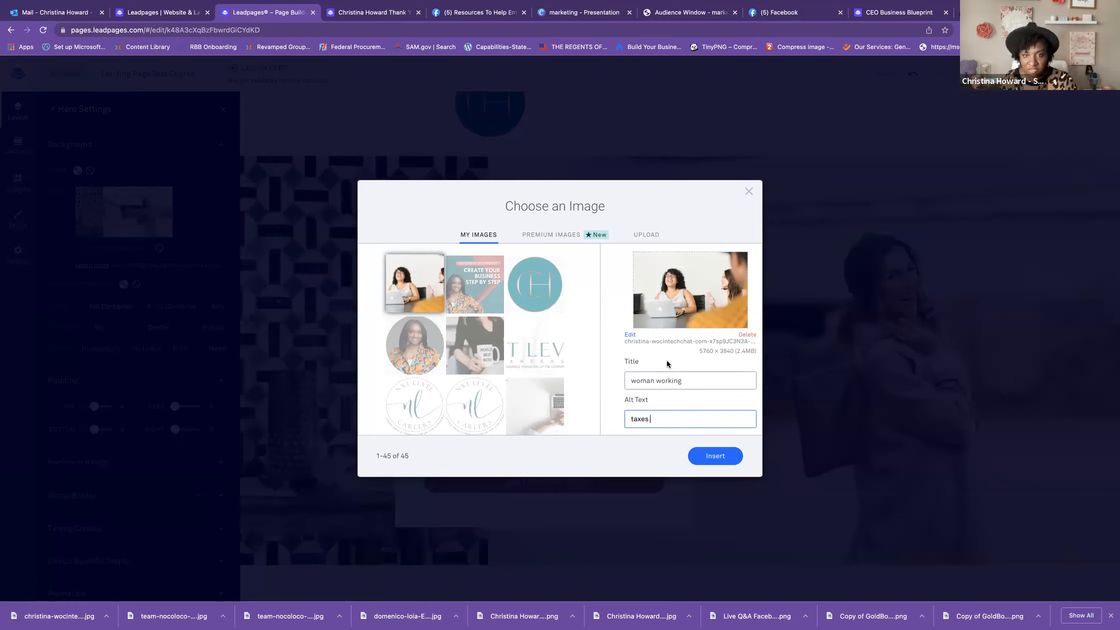
pyautogui.click(715, 455)
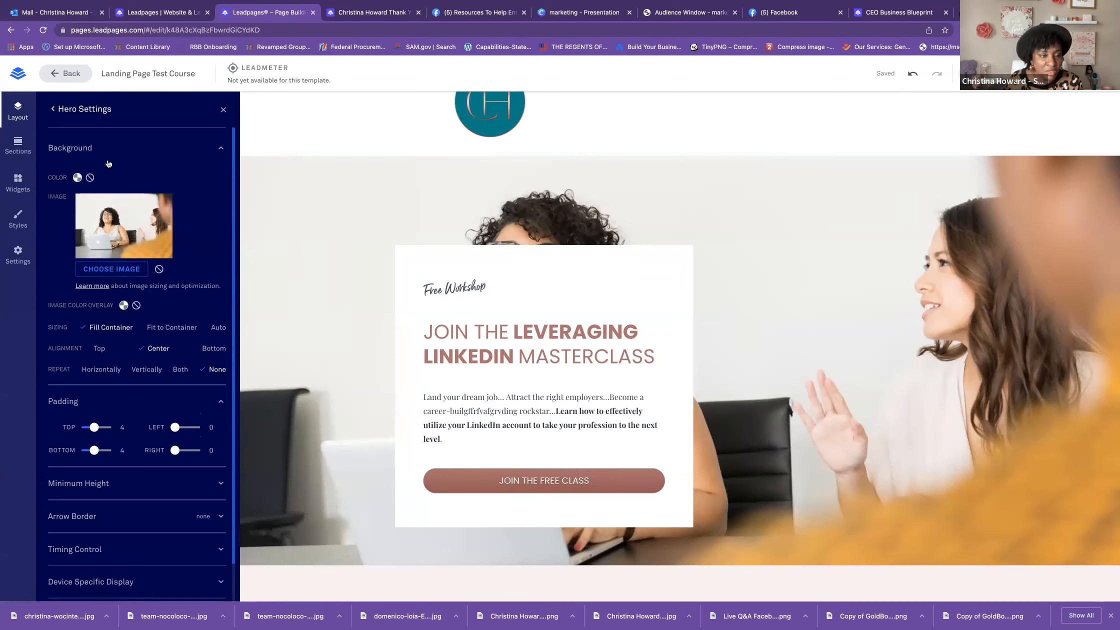
# Step: Try the Fit to Container sizing on the Hero background image, and set its sizing to Auto instead
pyautogui.scroll(-1, 90, 359)
pyautogui.scroll(-2, 90, 358)
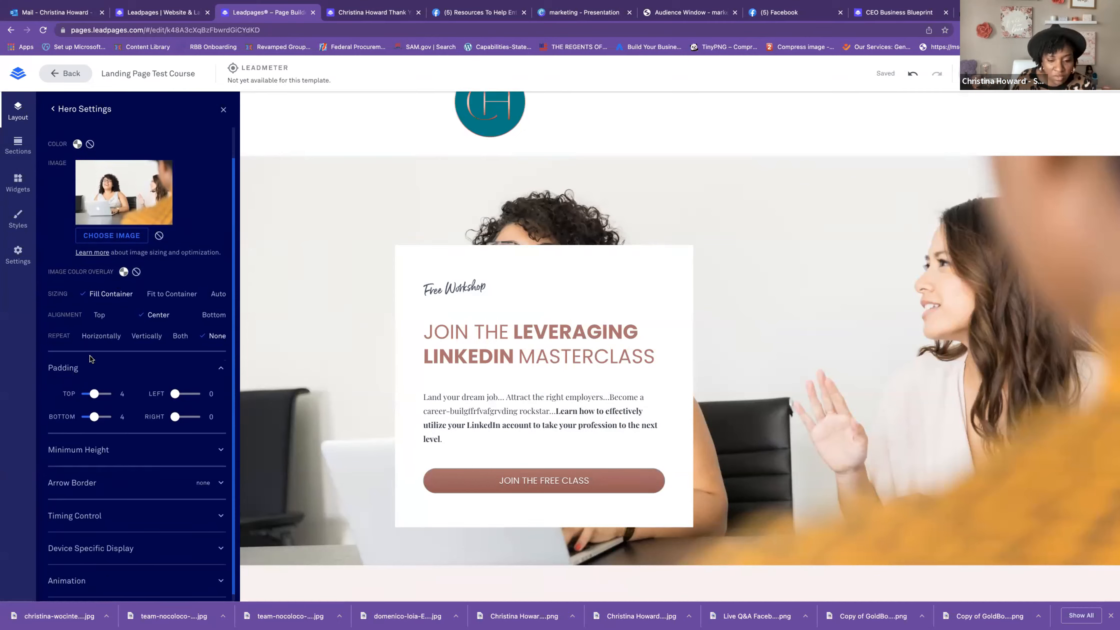
pyautogui.click(123, 273)
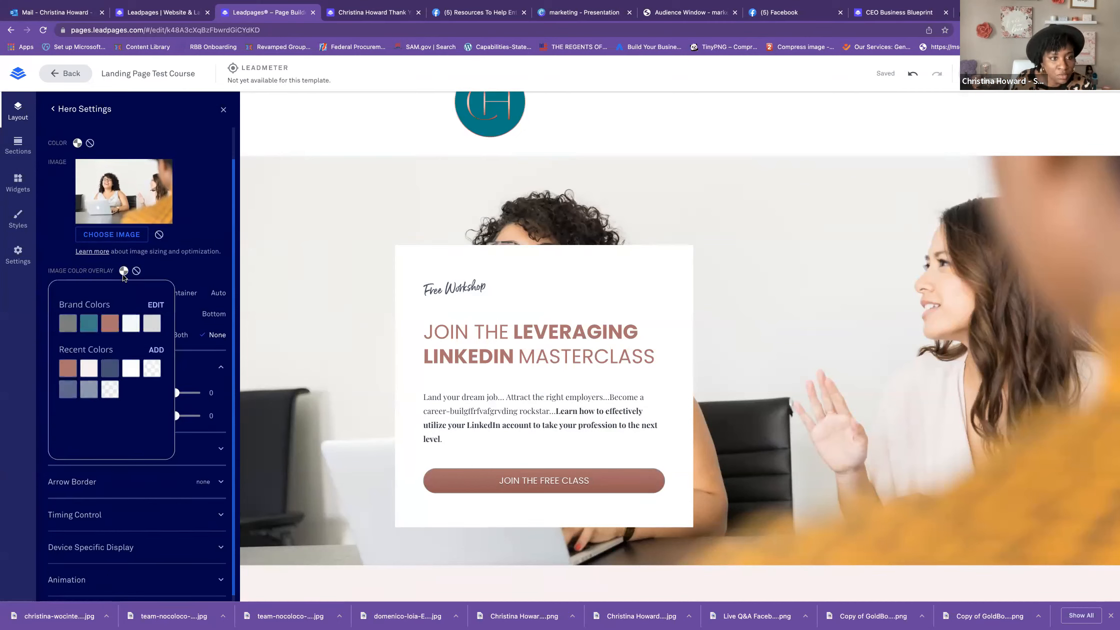
pyautogui.click(155, 269)
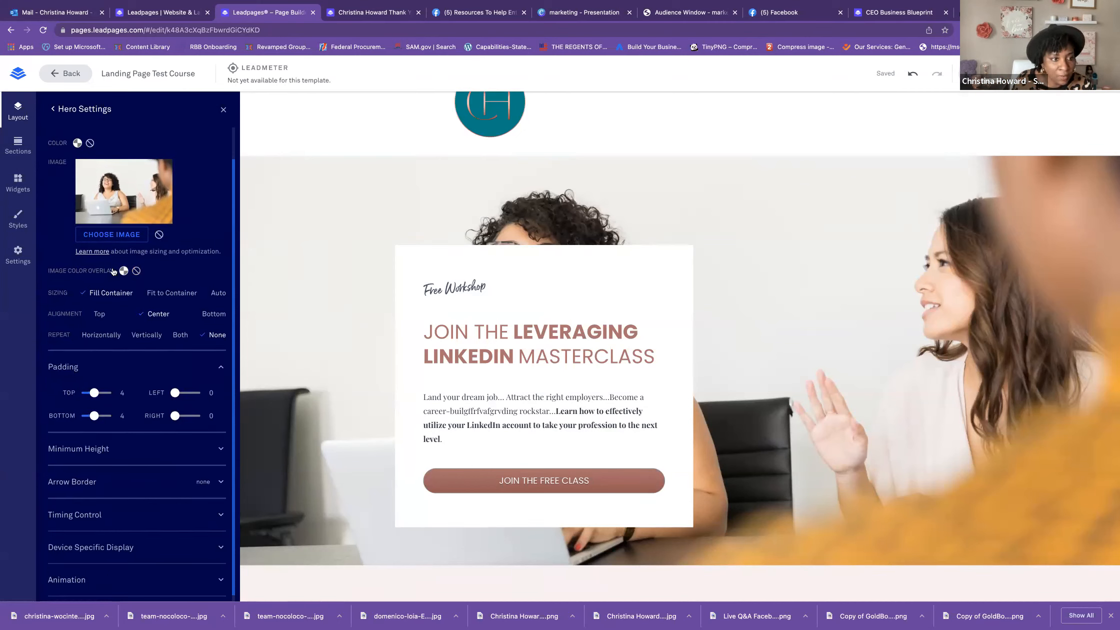
pyautogui.click(152, 295)
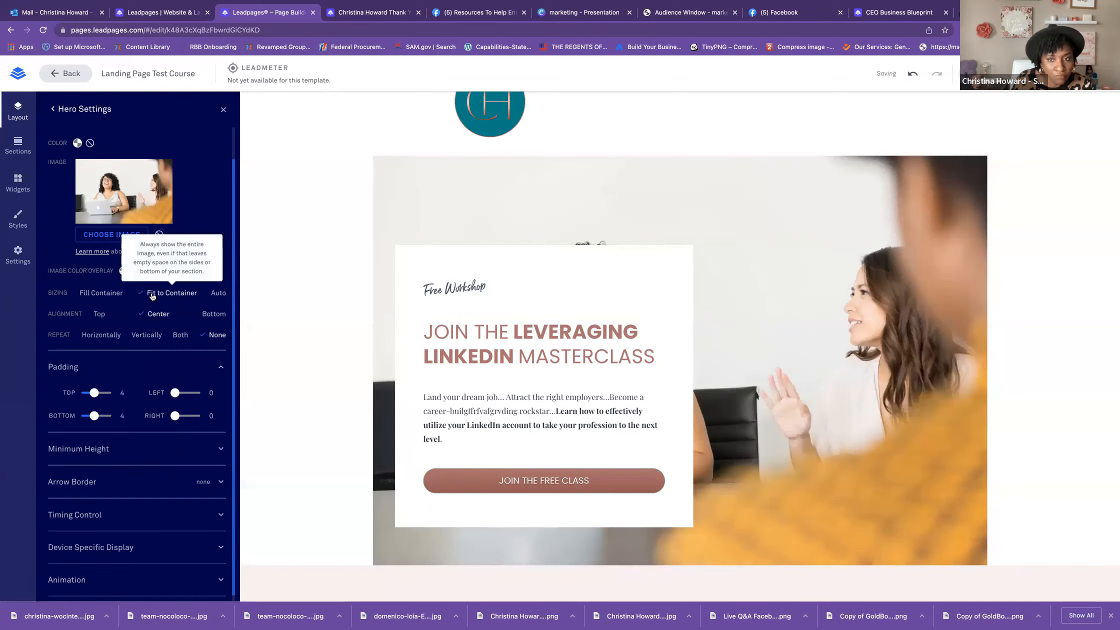
pyautogui.click(215, 295)
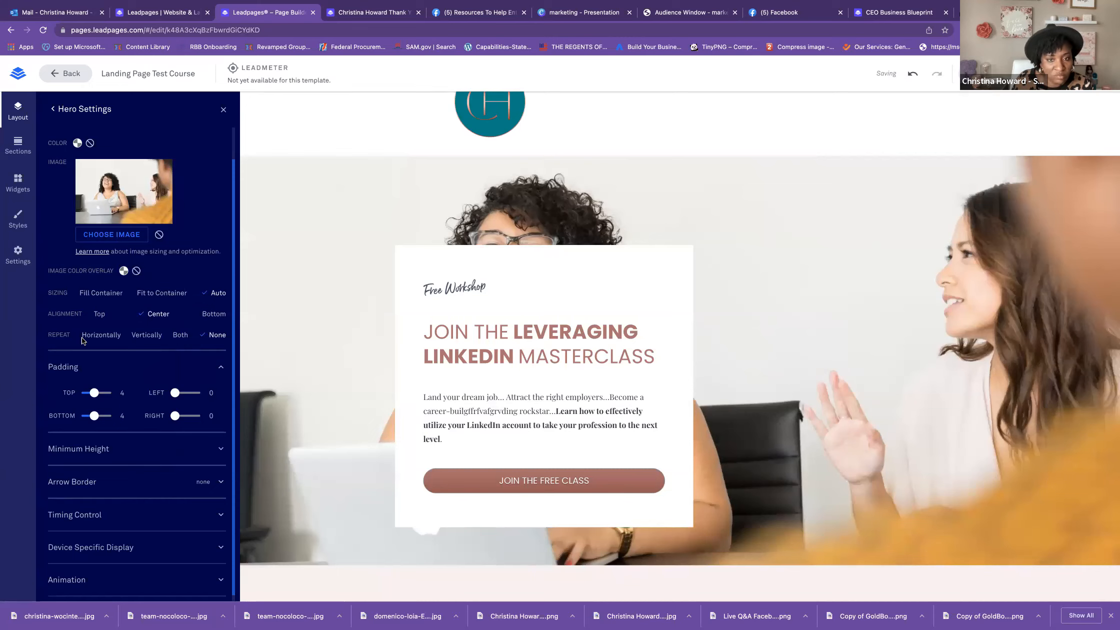
# Step: Try the Top and Bottom alignments on the Hero background image, and return it to Center
pyautogui.click(102, 316)
pyautogui.click(210, 314)
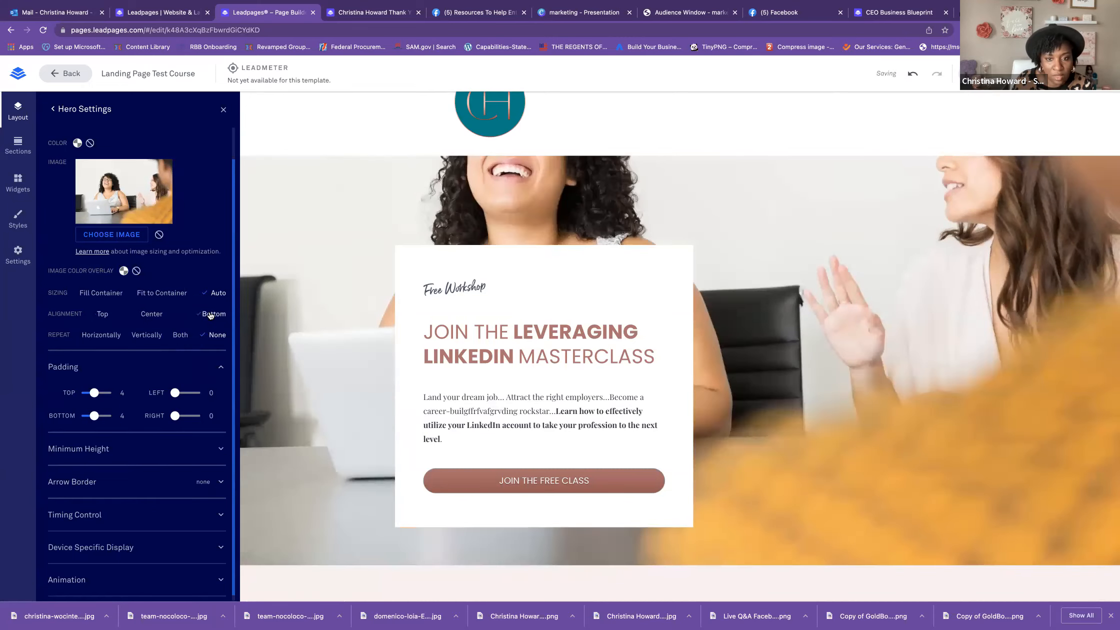
pyautogui.click(148, 317)
pyautogui.click(212, 315)
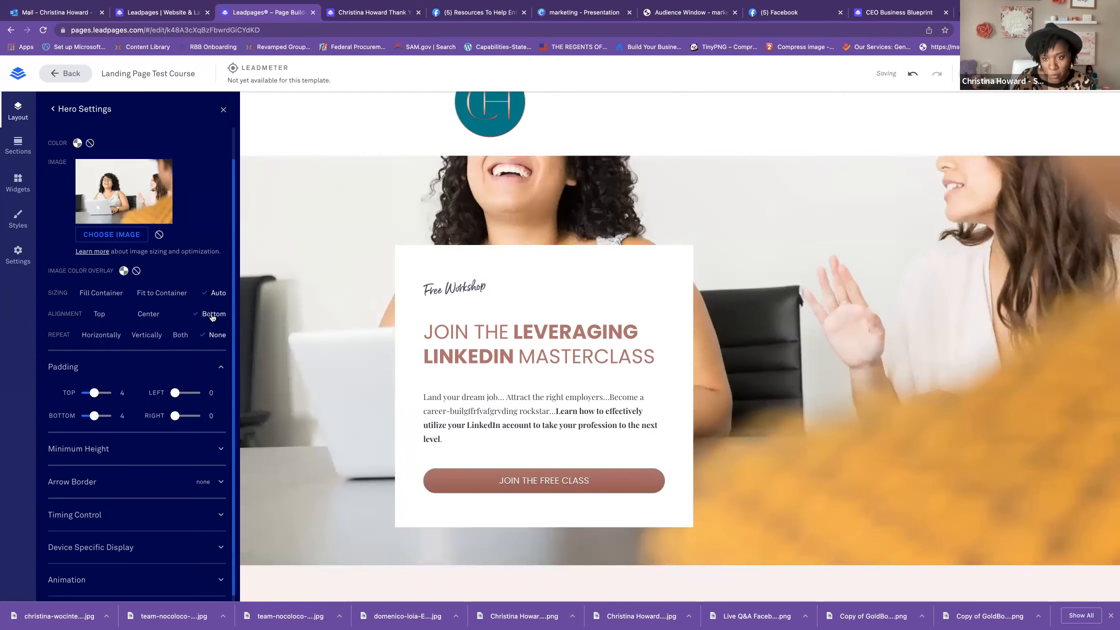
pyautogui.click(143, 316)
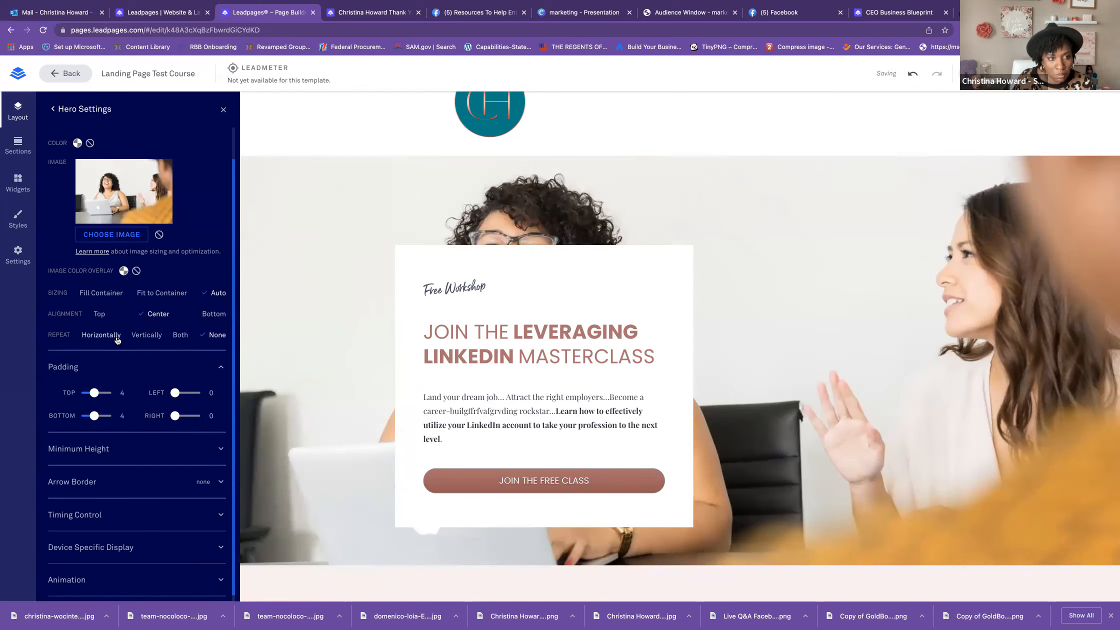
# Step: Set the Hero section's top padding to 10 and its bottom padding to 0, and check the section on the page
pyautogui.scroll(-1, 102, 367)
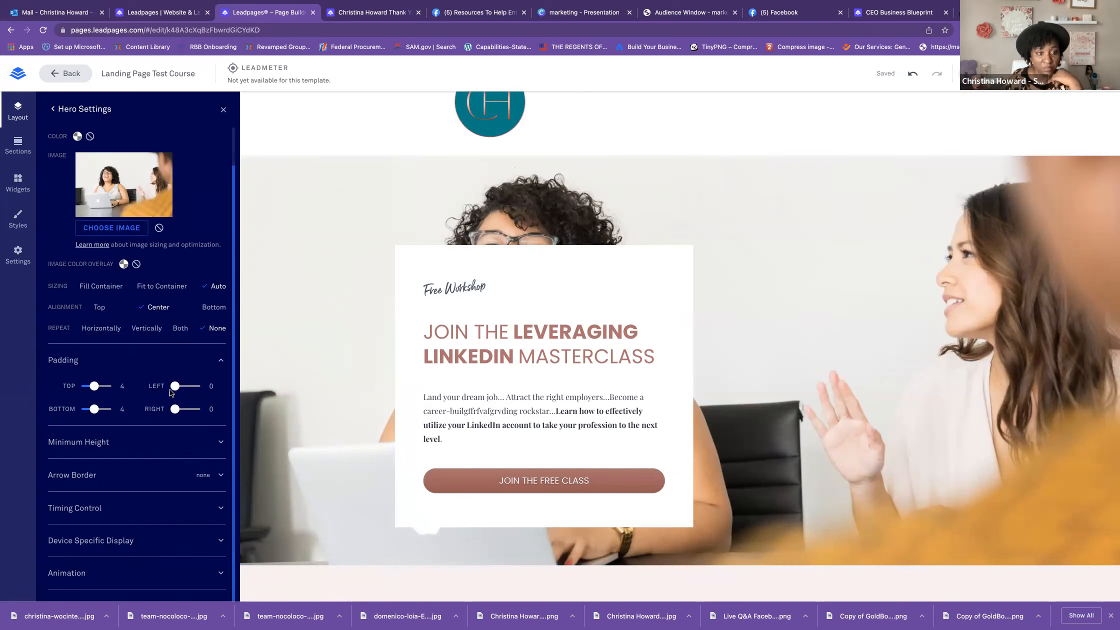
pyautogui.moveTo(94, 409); pyautogui.dragTo(109, 389)
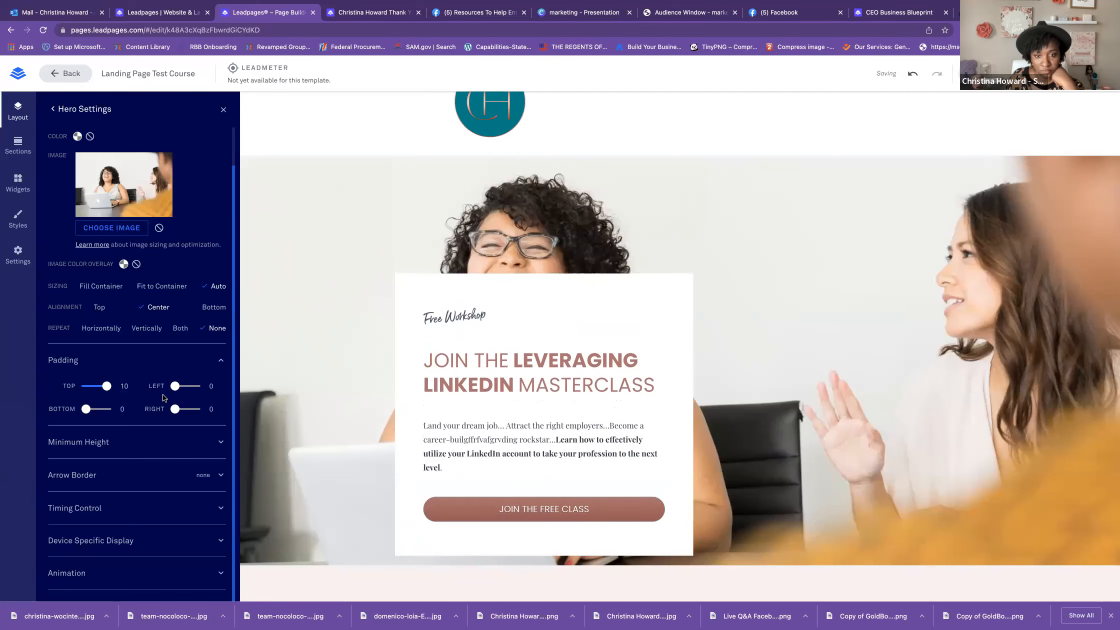
pyautogui.scroll(-2, 347, 438)
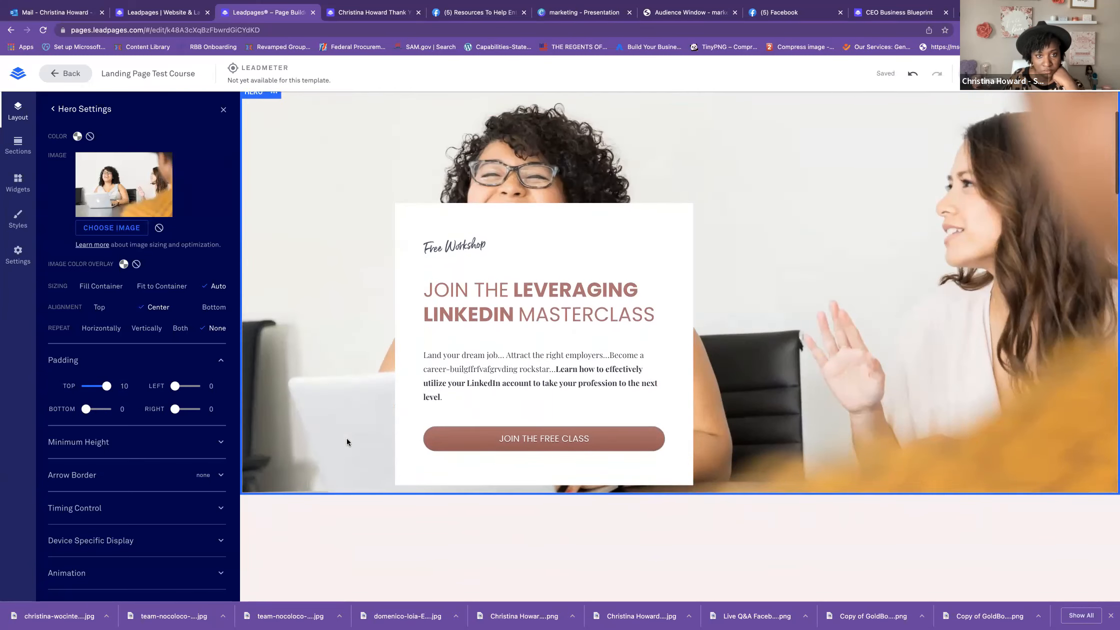
pyautogui.scroll(1, 346, 438)
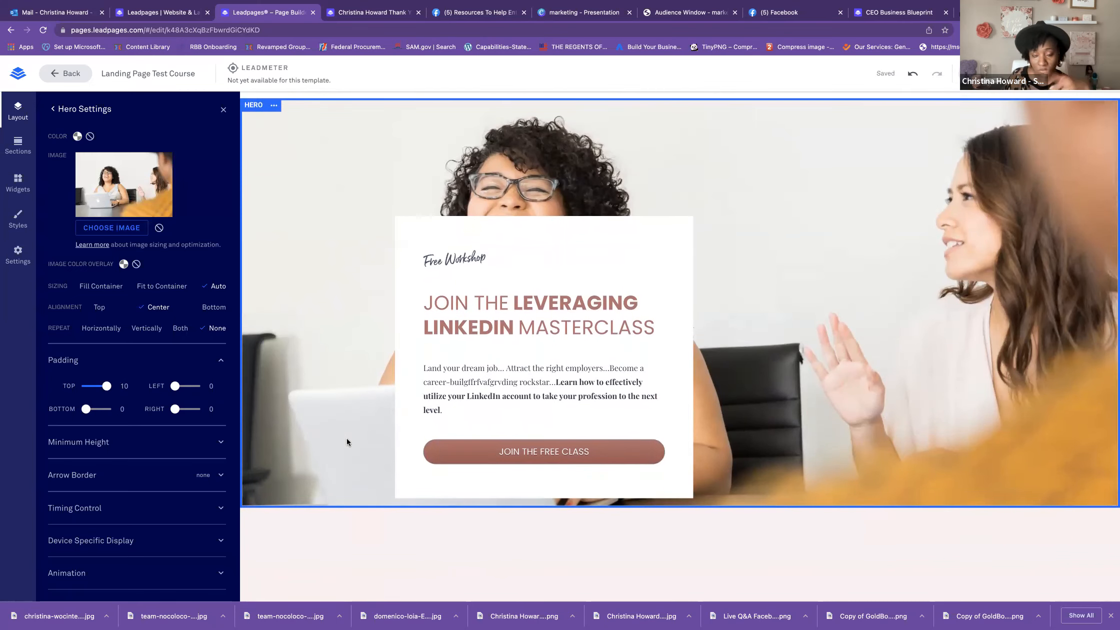
# Step: Try minimum heights of 90% and 50% on the Hero section, and return it to 75%
pyautogui.click(213, 442)
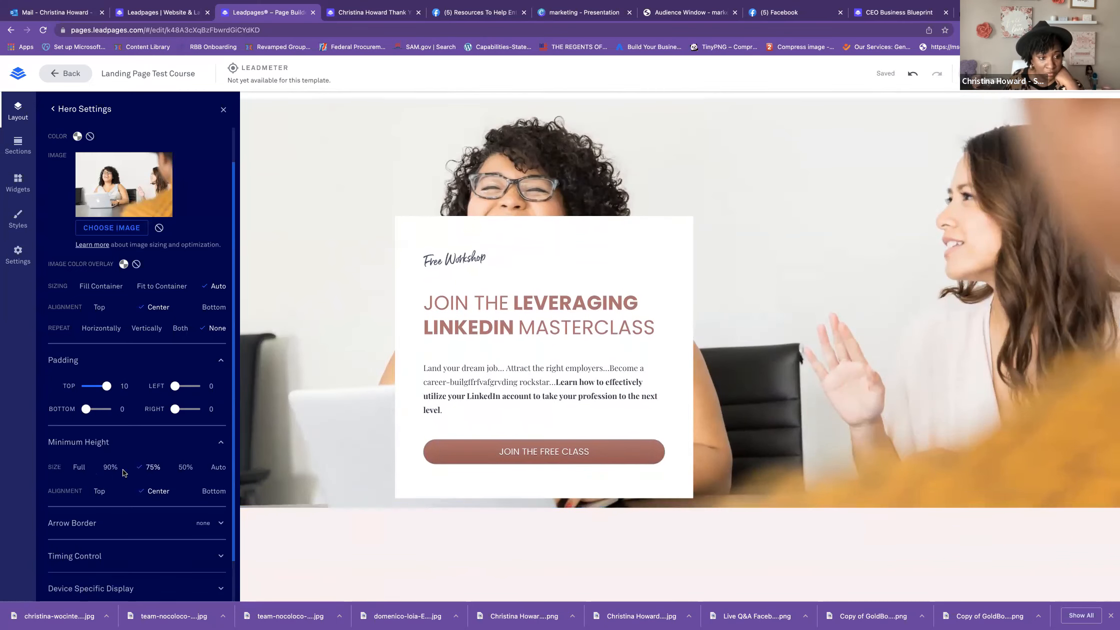
pyautogui.click(108, 470)
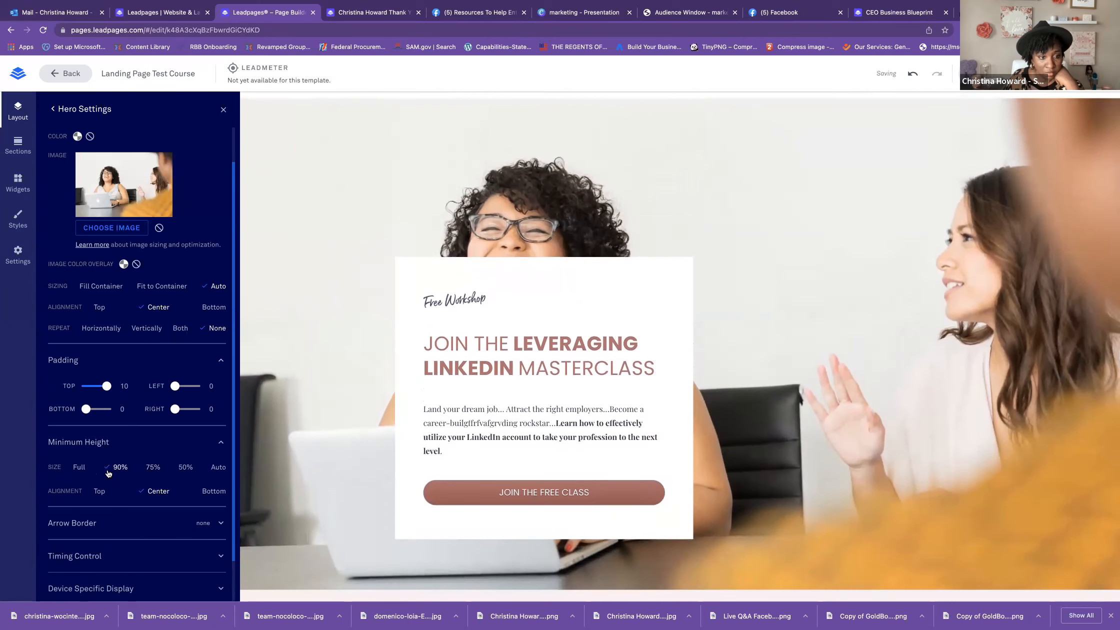
pyautogui.click(183, 469)
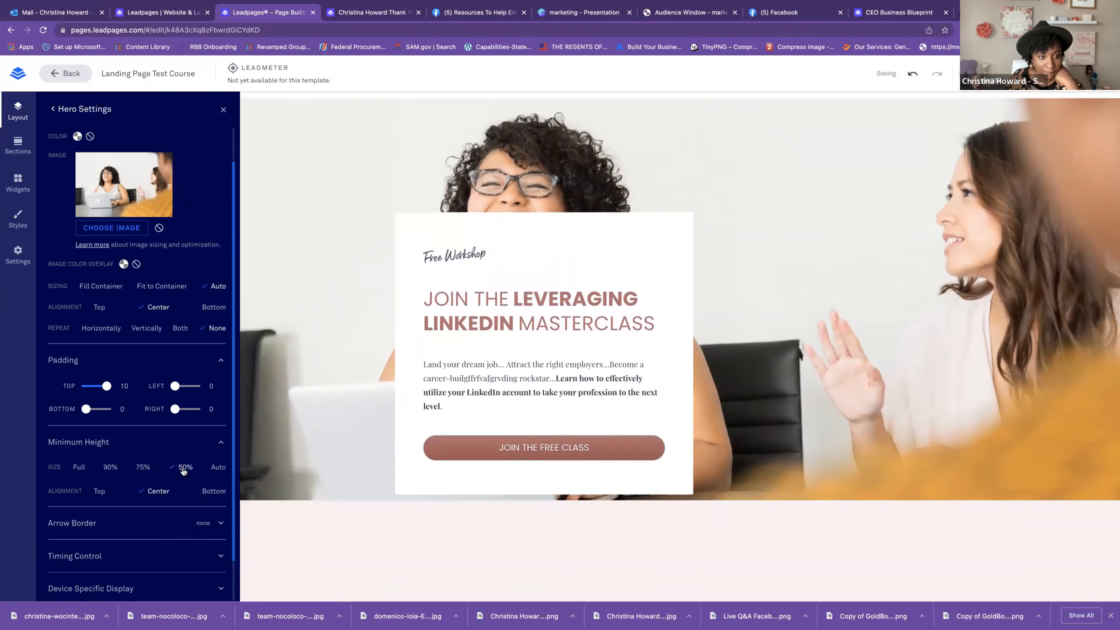
pyautogui.click(143, 468)
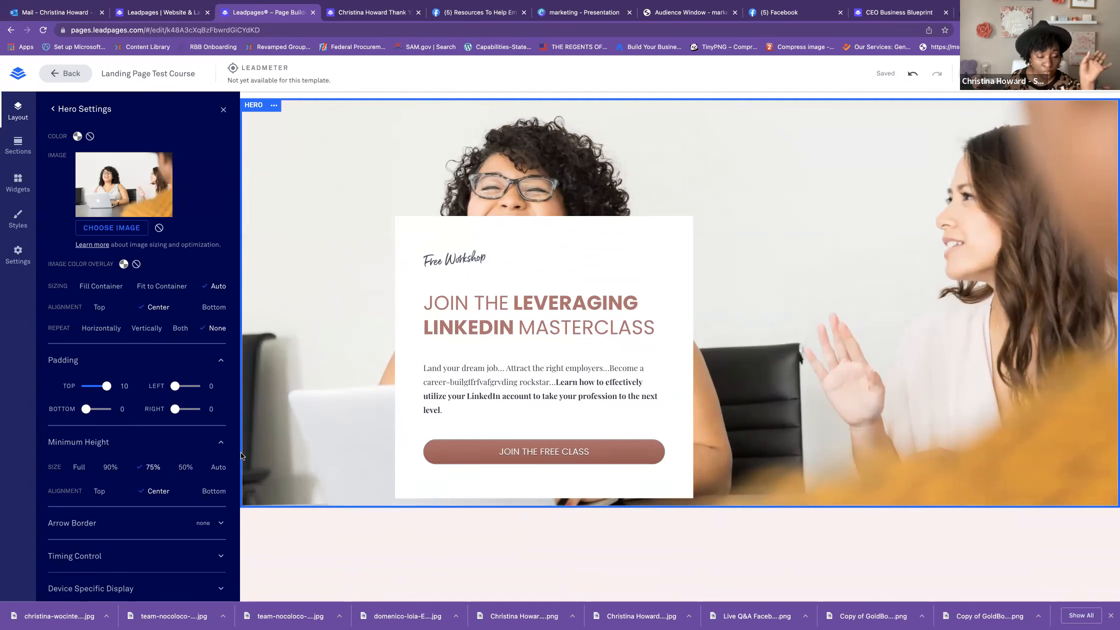
# Step: Expand the Hero section's timing control to examine the option for delaying its display
pyautogui.scroll(-3, 240, 453)
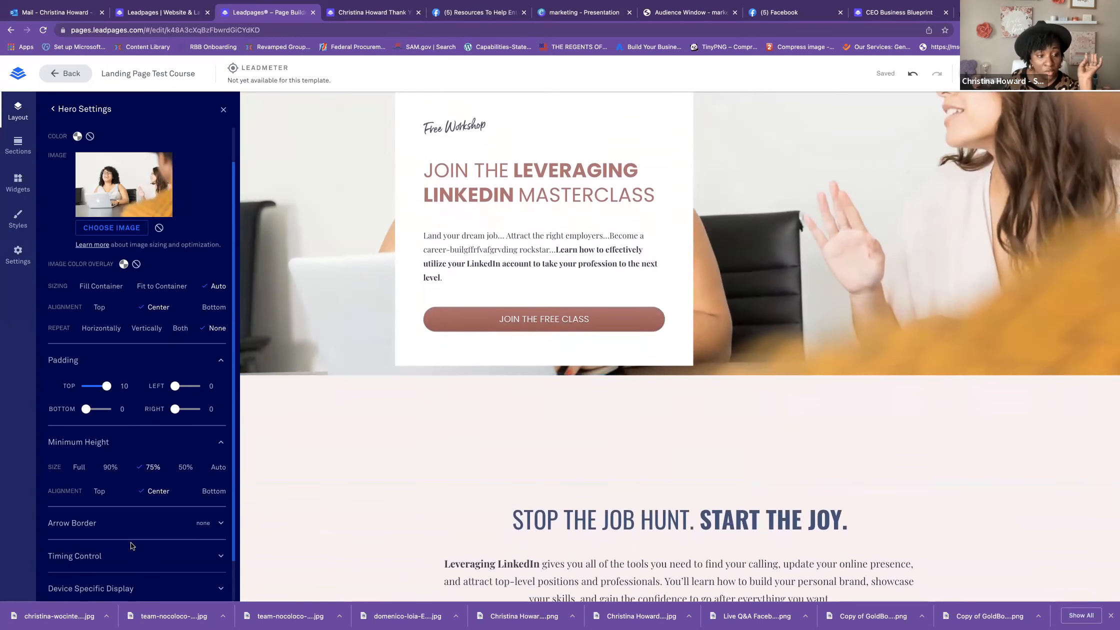
pyautogui.scroll(-2, 134, 548)
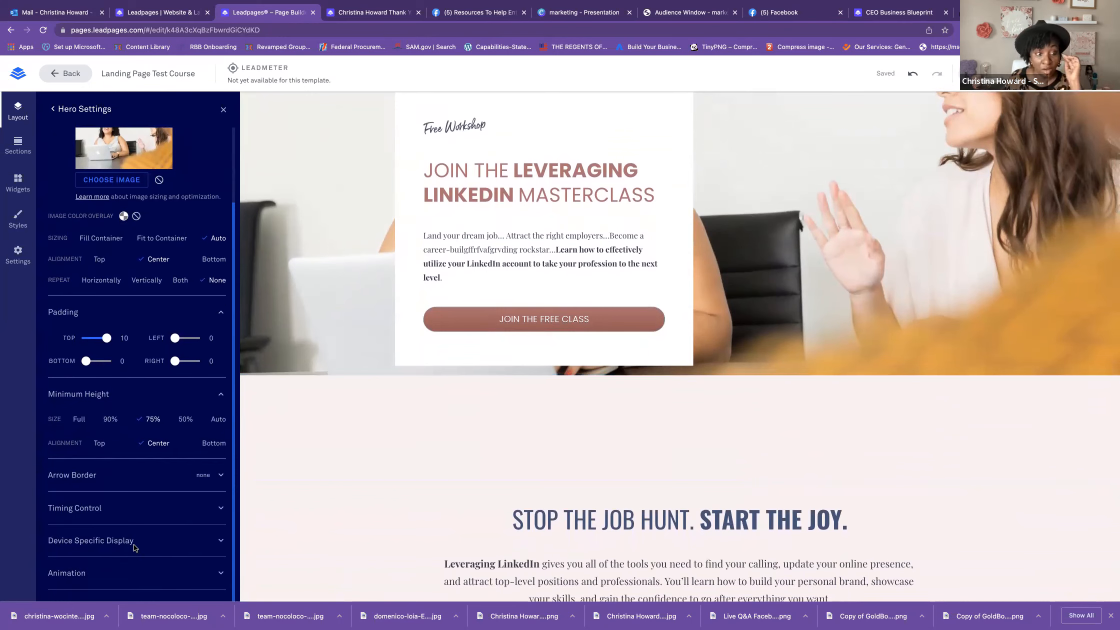
pyautogui.click(210, 509)
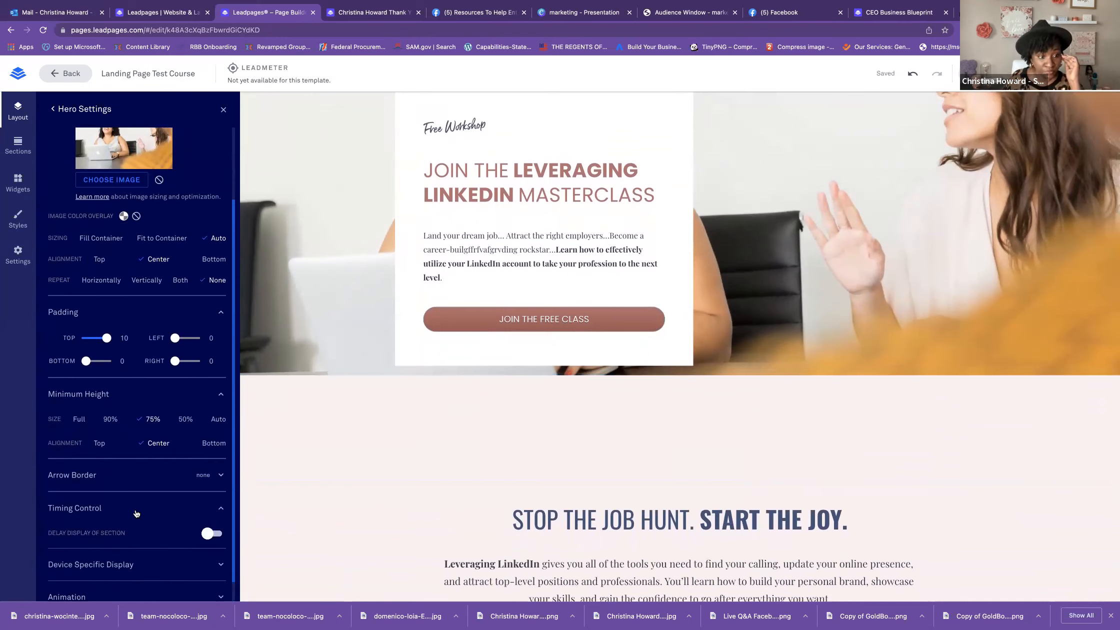
pyautogui.scroll(-1, 185, 478)
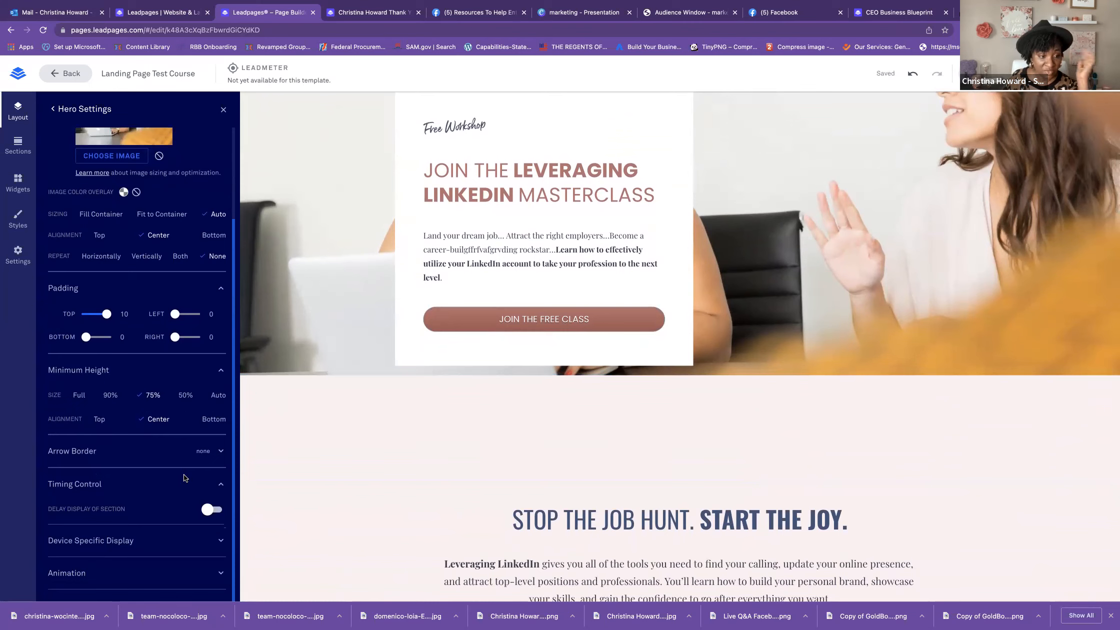
# Step: Try the Slide In animation on the Hero section, choose Fade In instead, and collapse the animation settings
pyautogui.click(221, 573)
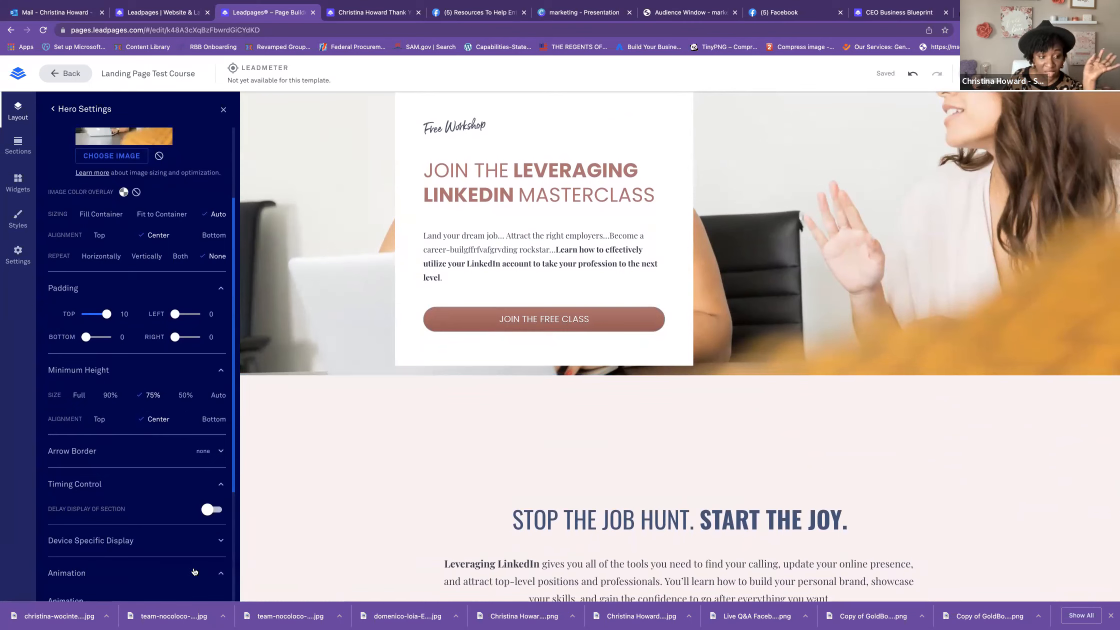
pyautogui.scroll(-2, 143, 552)
pyautogui.scroll(-3, 143, 552)
pyautogui.click(140, 513)
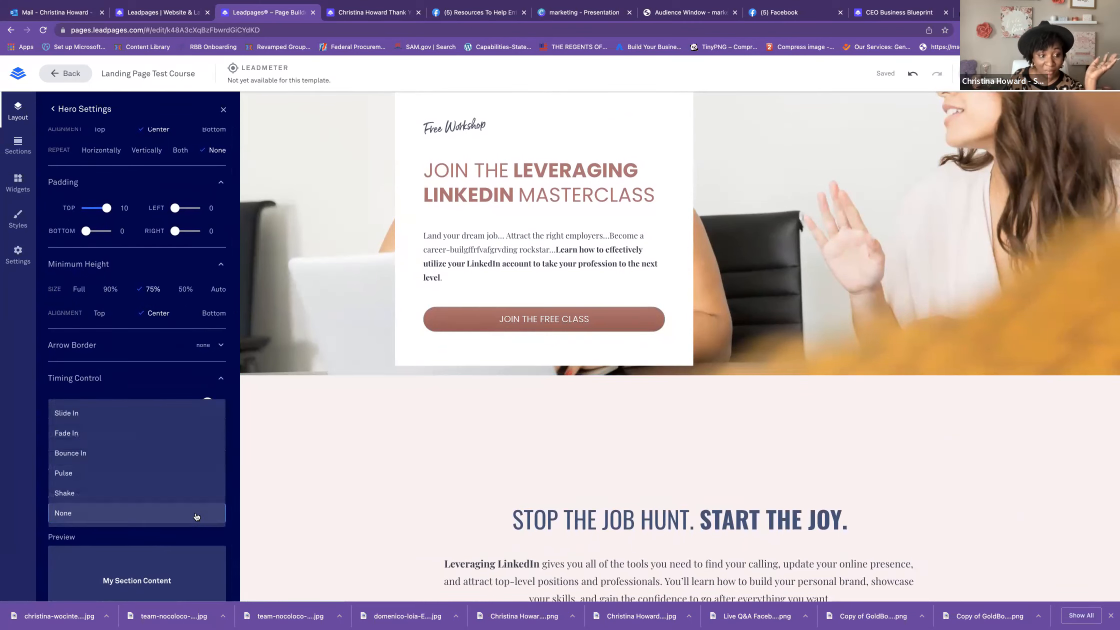
pyautogui.click(100, 417)
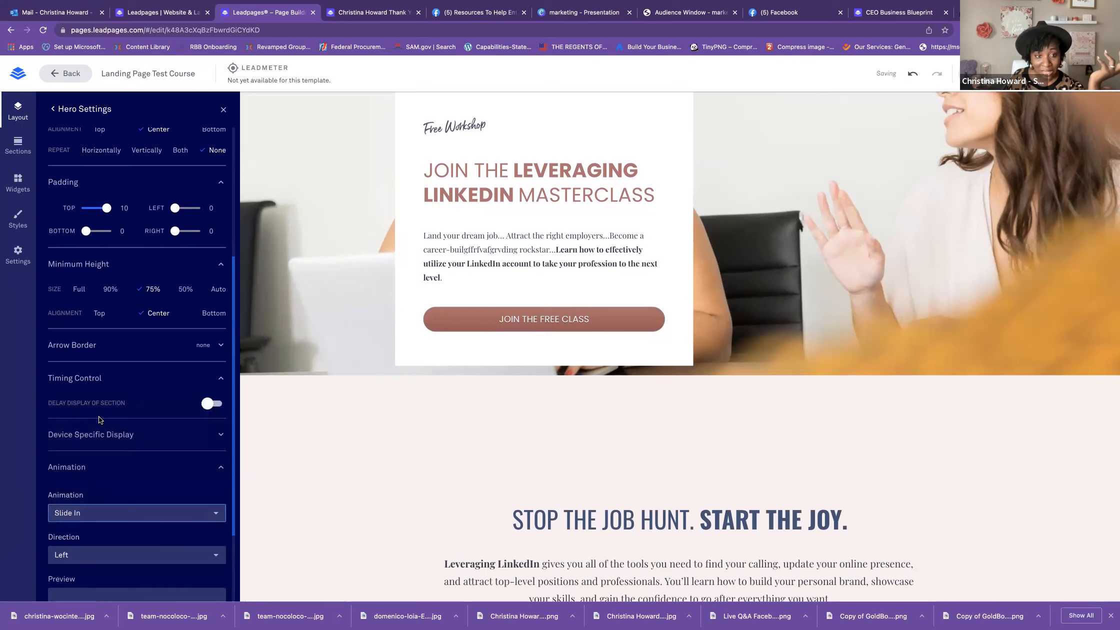
pyautogui.click(117, 518)
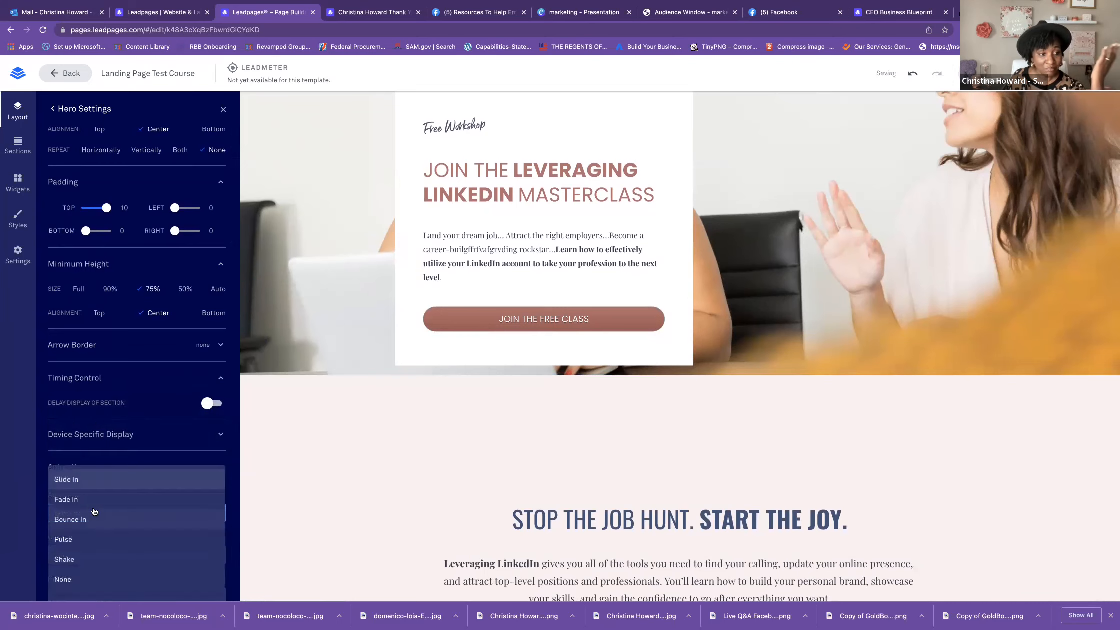
pyautogui.click(93, 504)
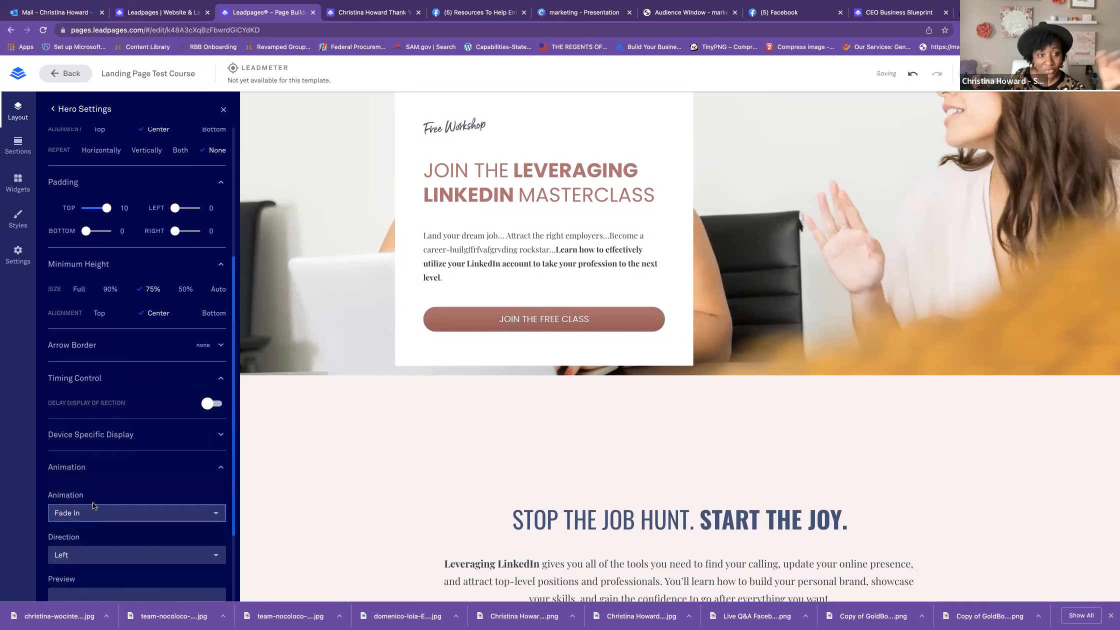
pyautogui.click(219, 471)
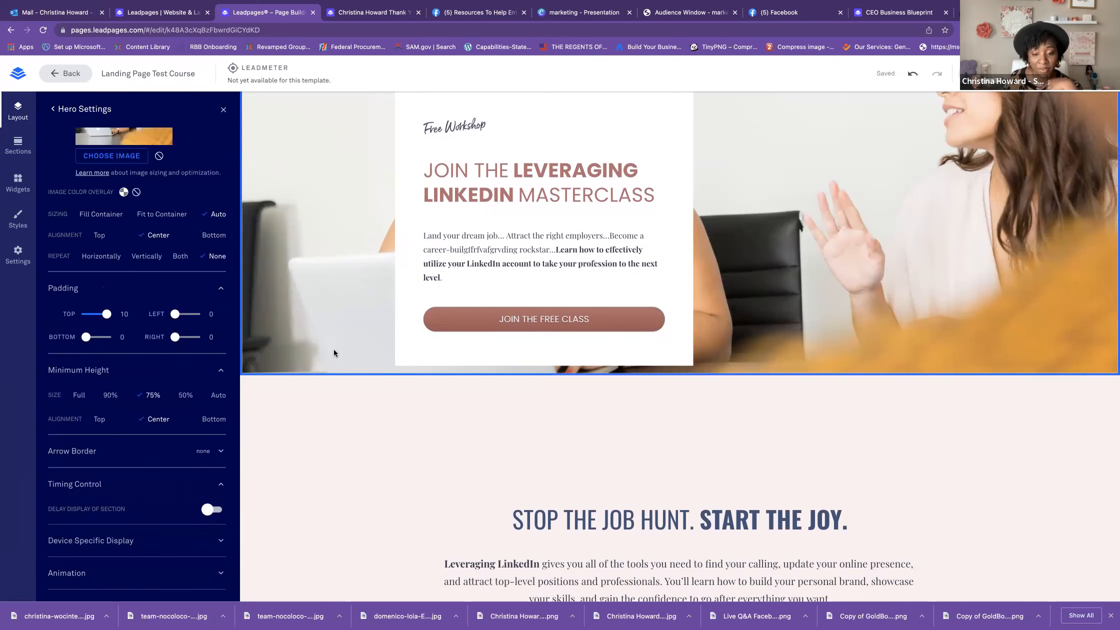
pyautogui.scroll(3, 156, 270)
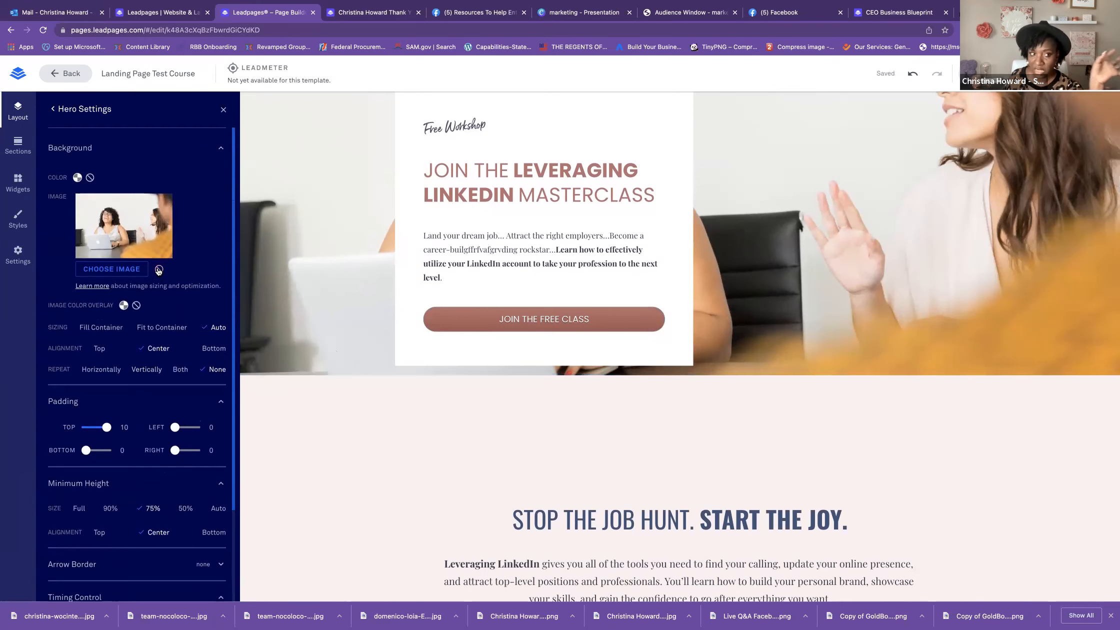
# Step: Try the grey, teal and rose brand colors as the About section's background, and choose the near-white brand color instead
pyautogui.scroll(-5, 310, 346)
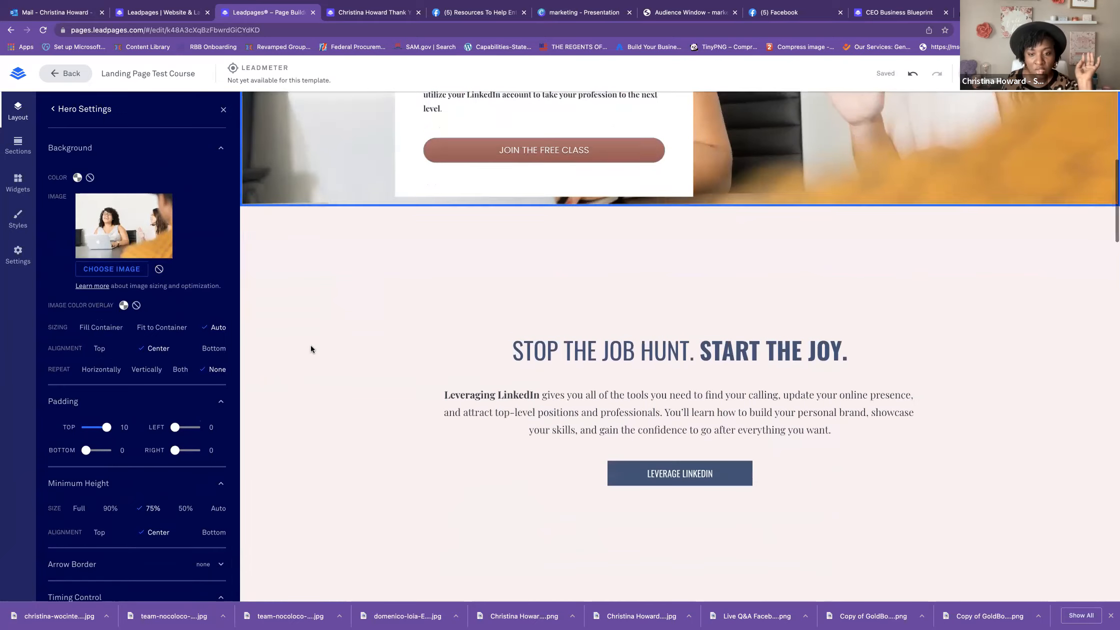
pyautogui.scroll(-2, 310, 349)
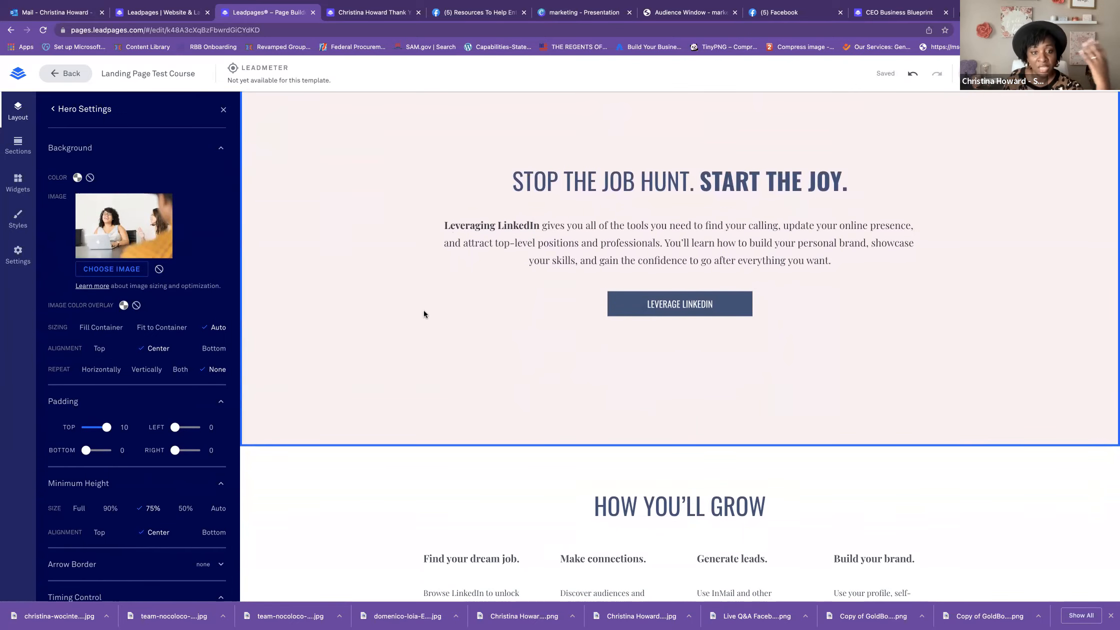
pyautogui.scroll(3, 410, 332)
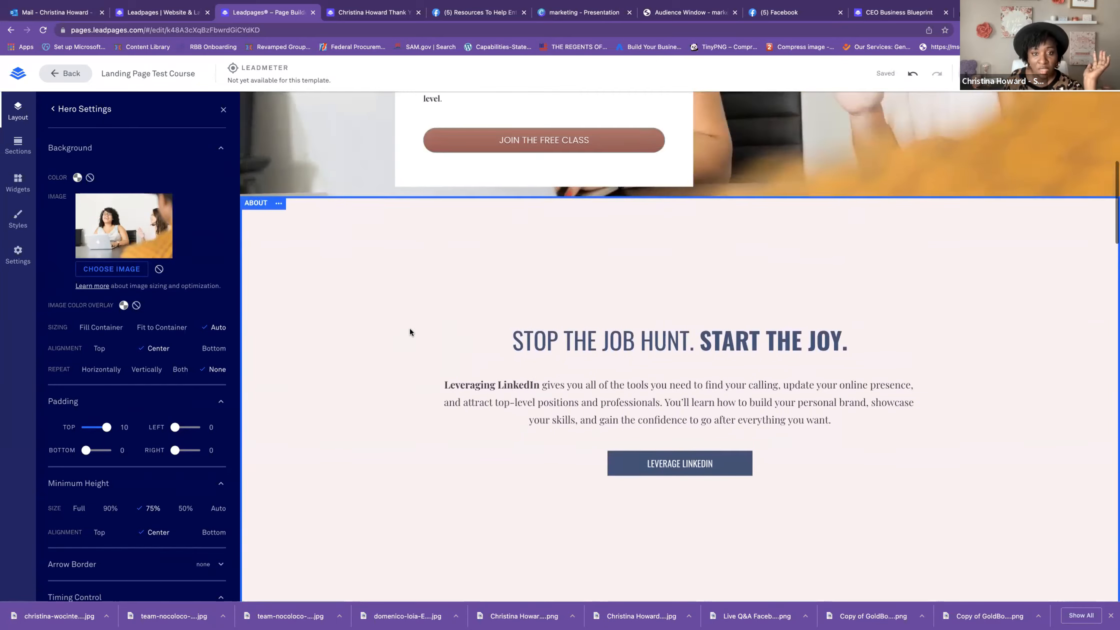
pyautogui.click(279, 171)
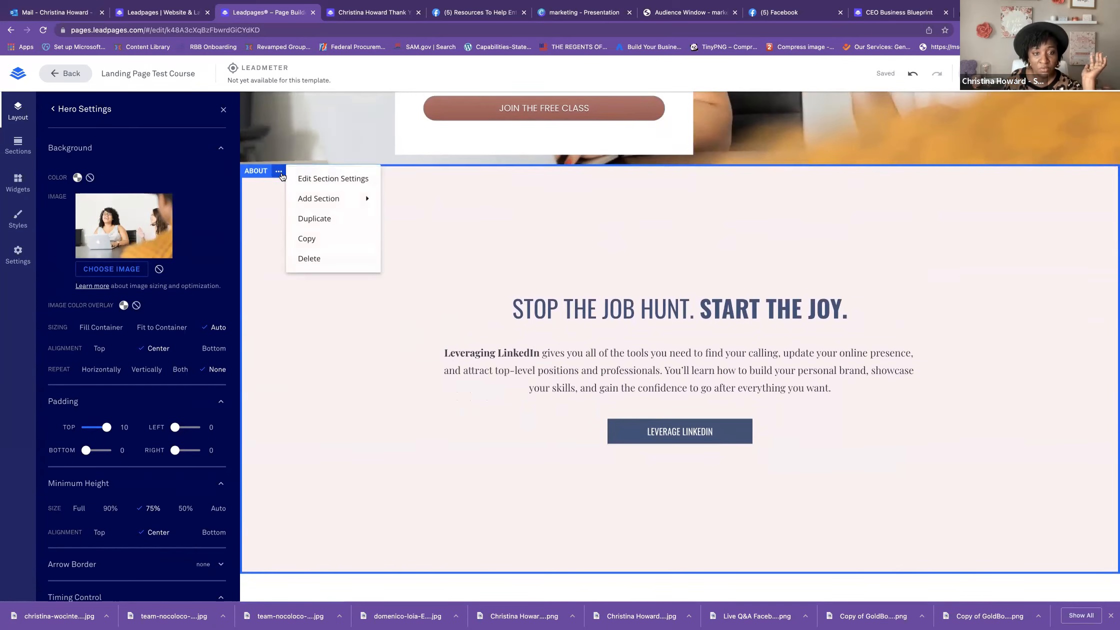
pyautogui.click(318, 179)
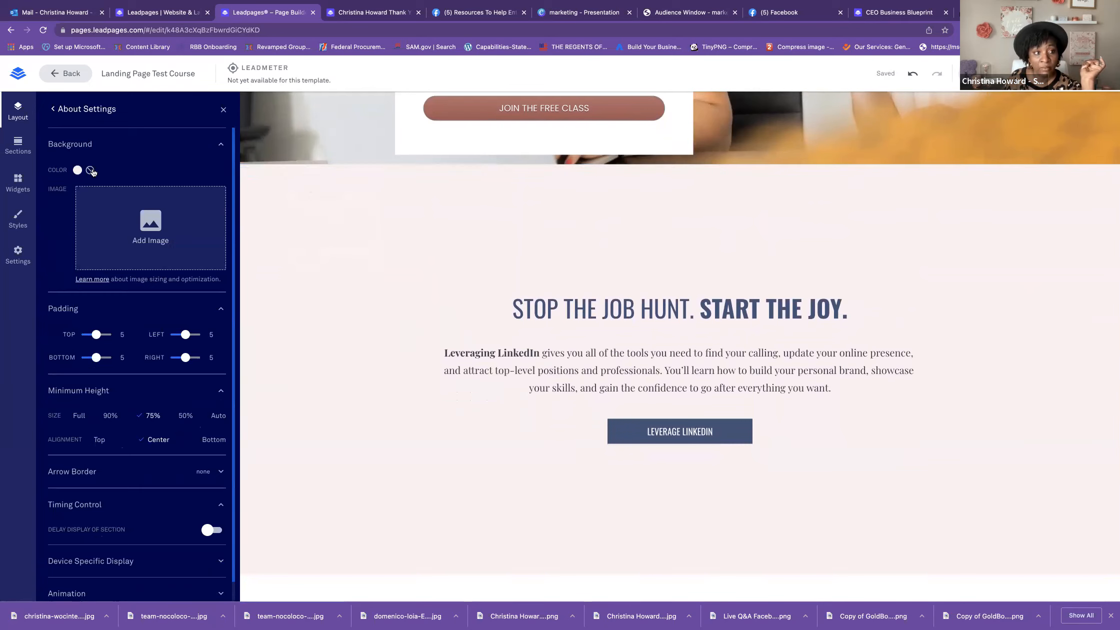
pyautogui.click(77, 171)
pyautogui.click(65, 221)
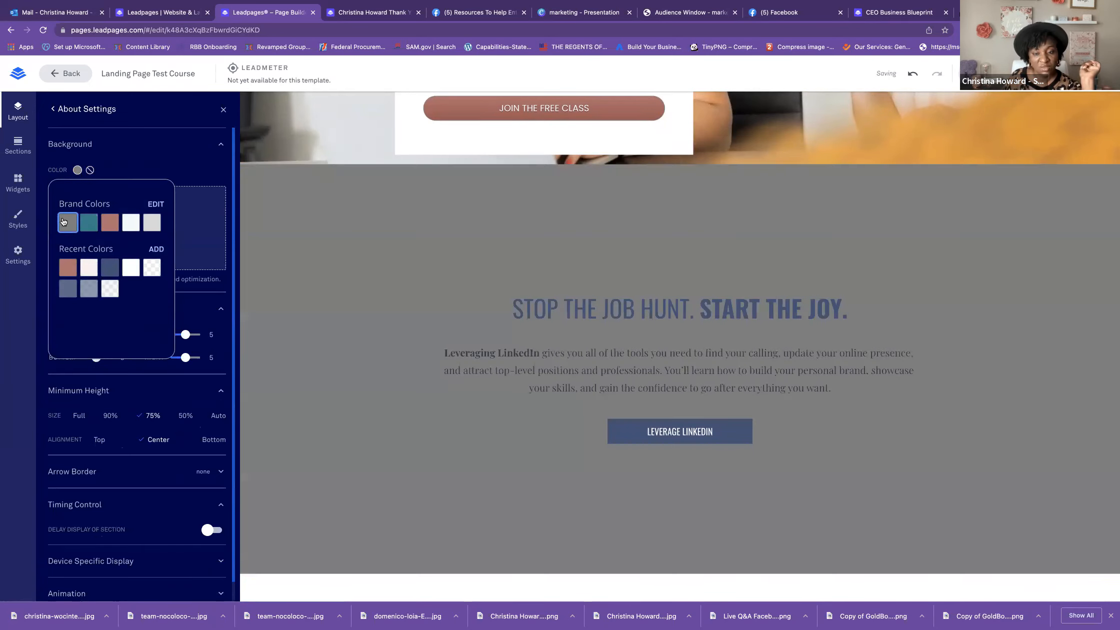
pyautogui.click(89, 223)
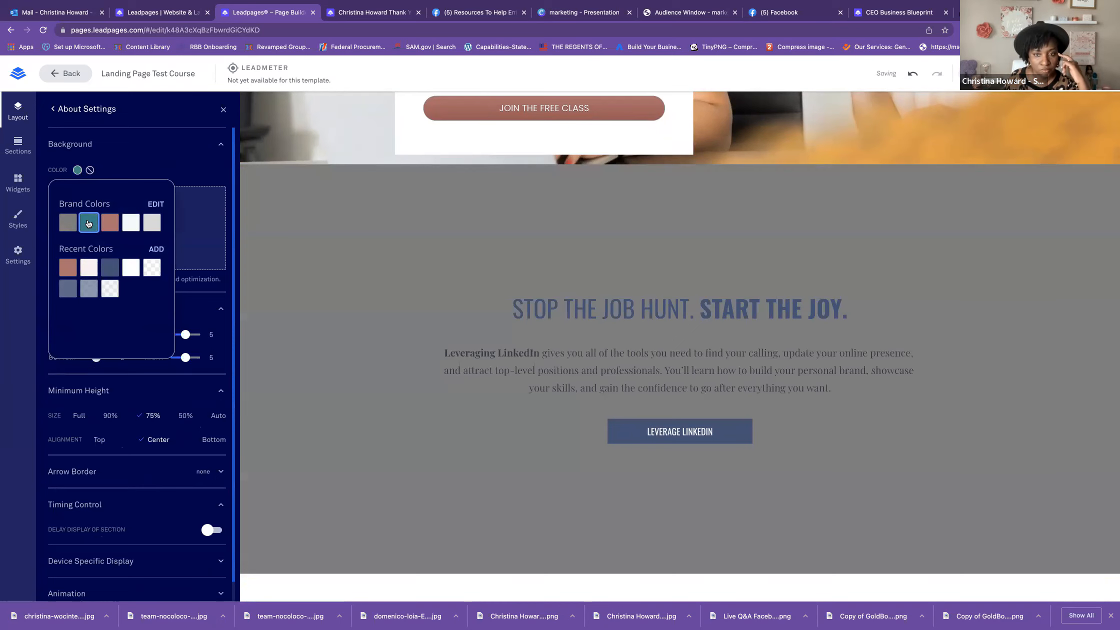
pyautogui.click(108, 223)
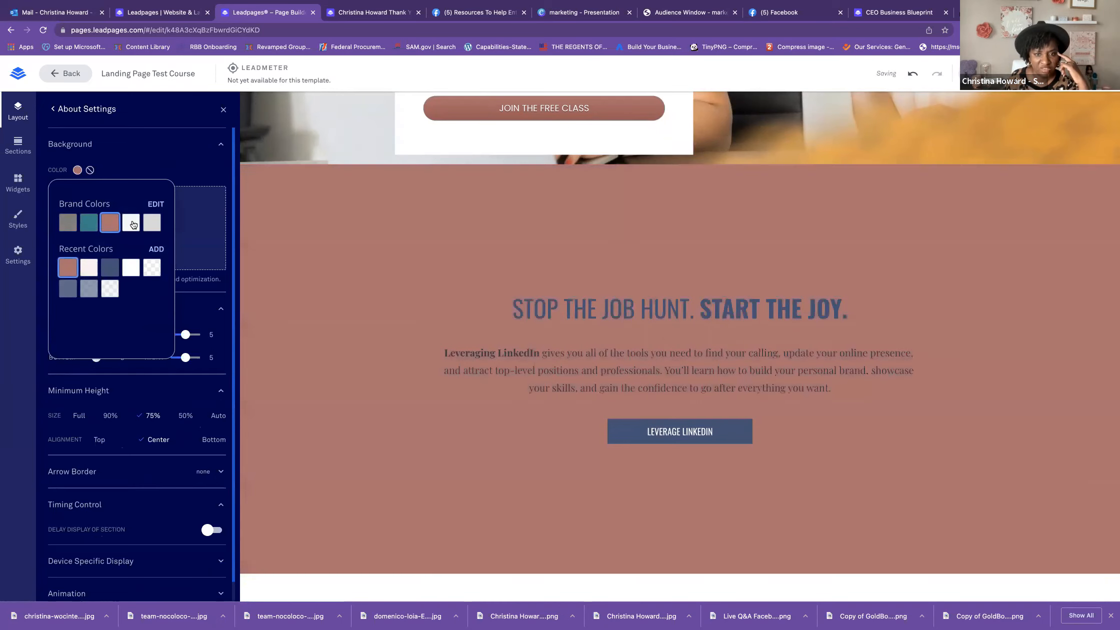
pyautogui.click(133, 224)
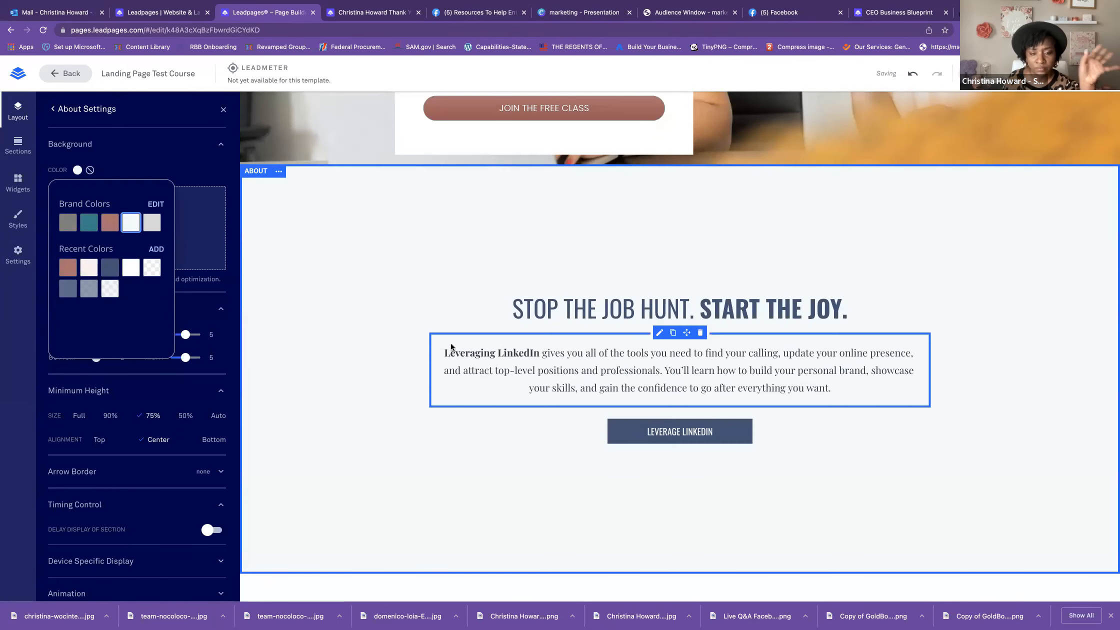
# Step: Open the pop-up of the About section's LEVERAGE LINKEDIN button for editing
pyautogui.click(529, 370)
pyautogui.scroll(-4, 529, 369)
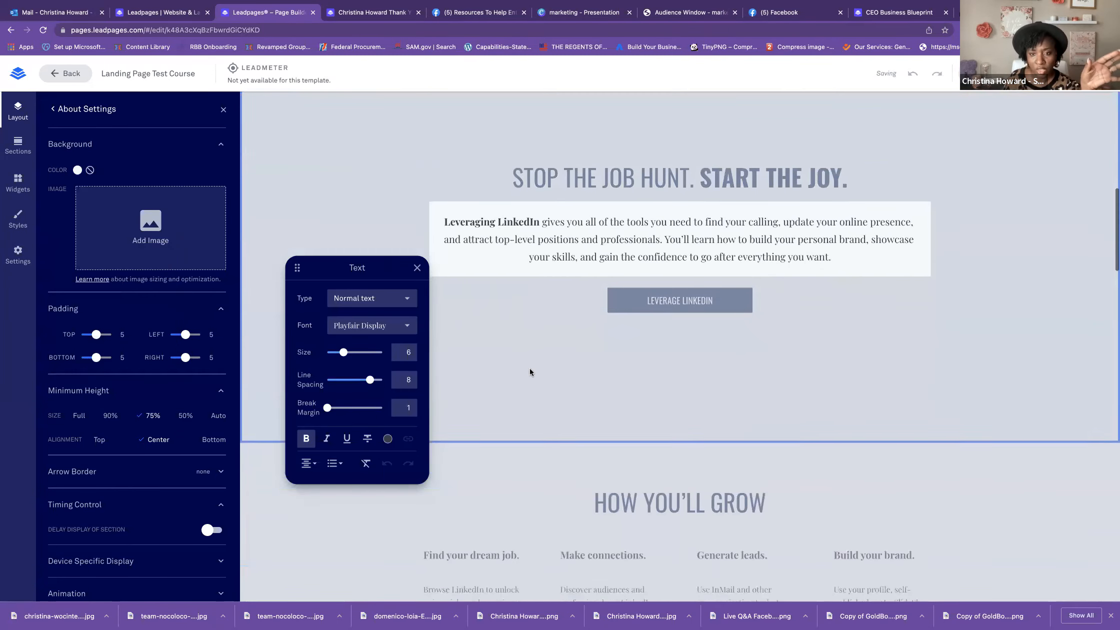
pyautogui.click(677, 257)
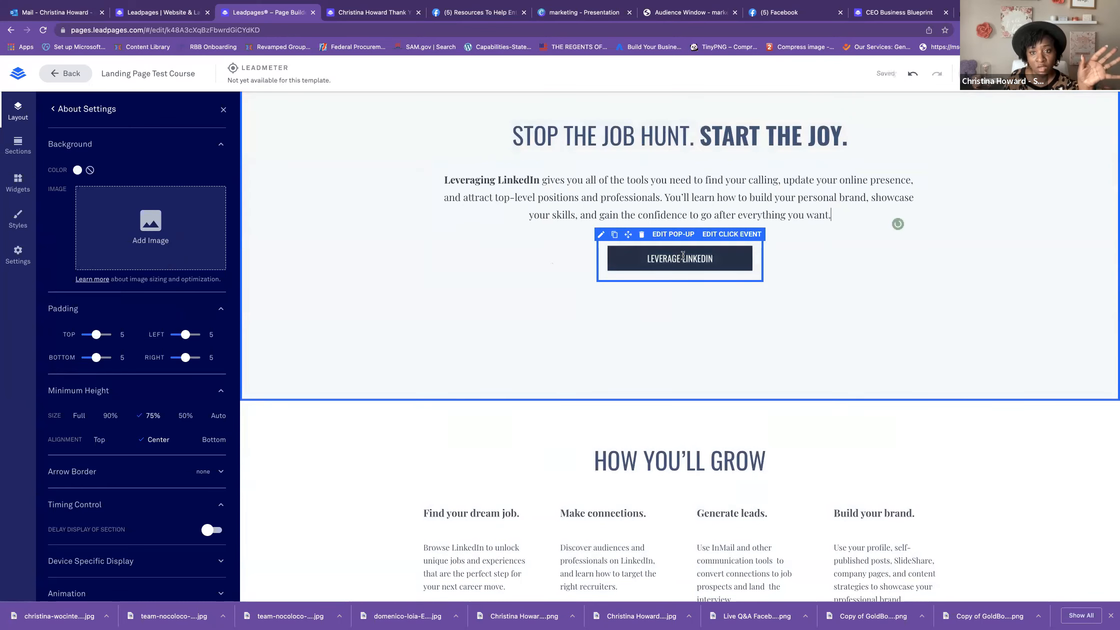
pyautogui.click(679, 235)
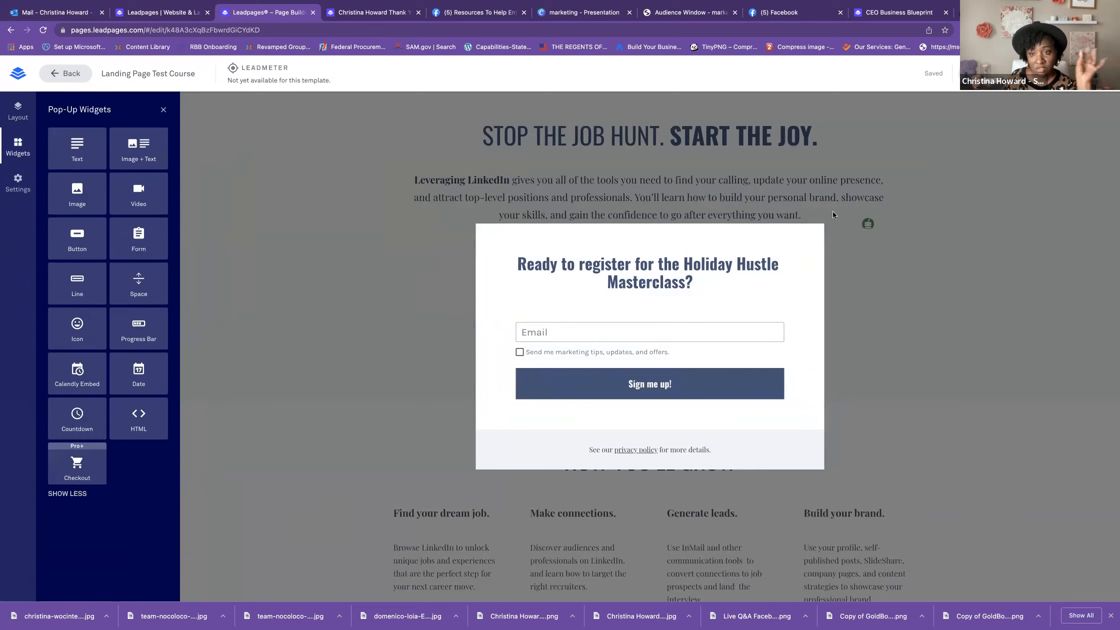
pyautogui.click(374, 247)
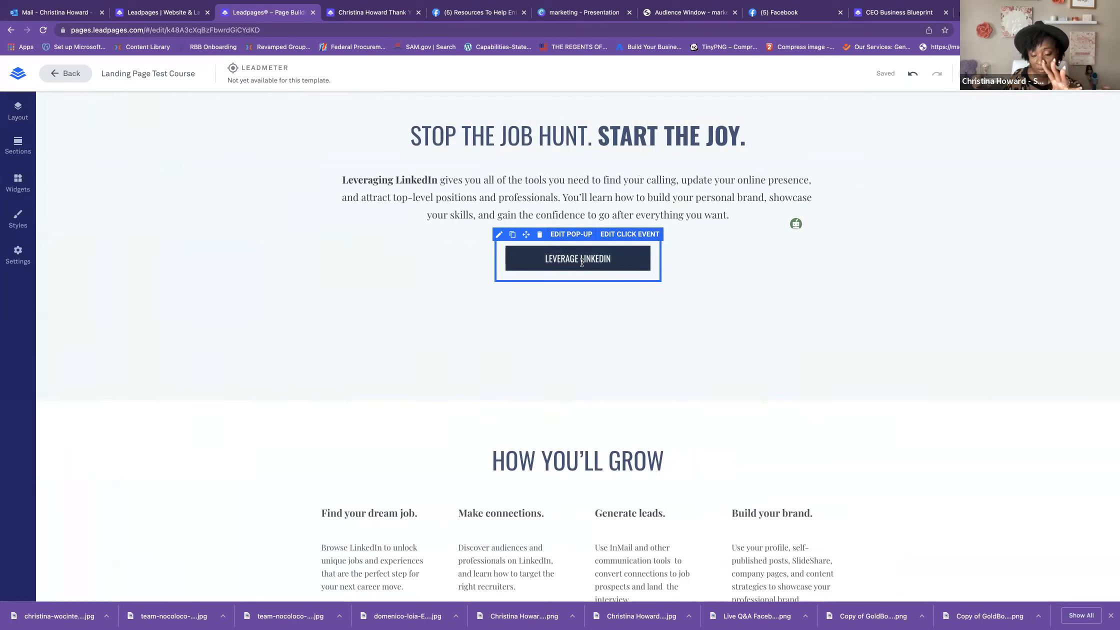
pyautogui.click(580, 234)
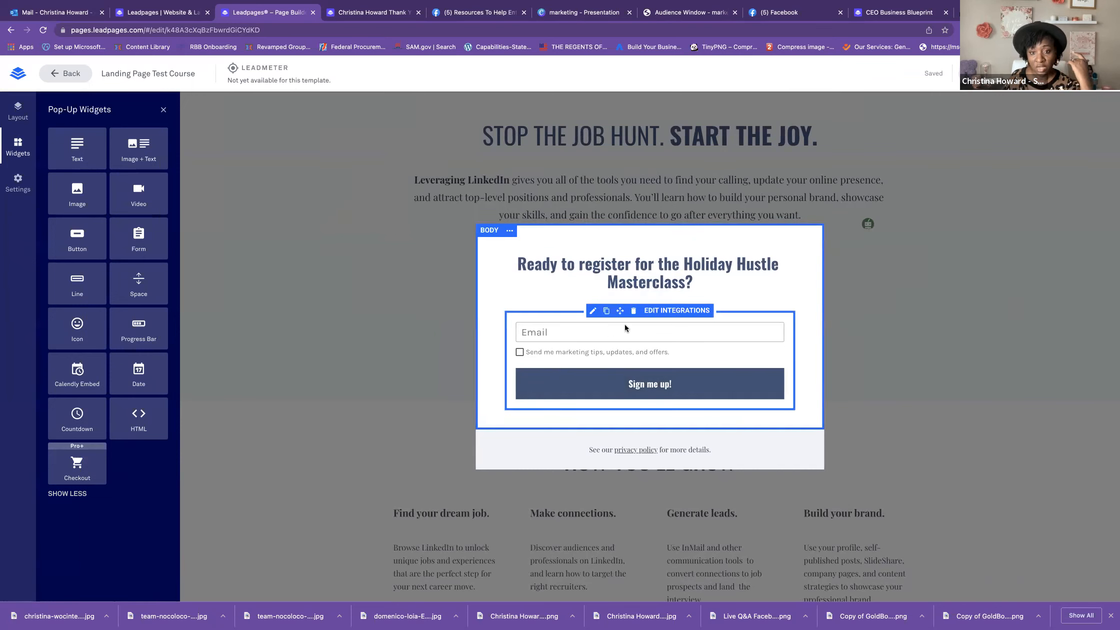
# Step: Edit the pop-up form's integrations and add ActiveCampaign Account #1 as the service receiving the form data
pyautogui.click(661, 310)
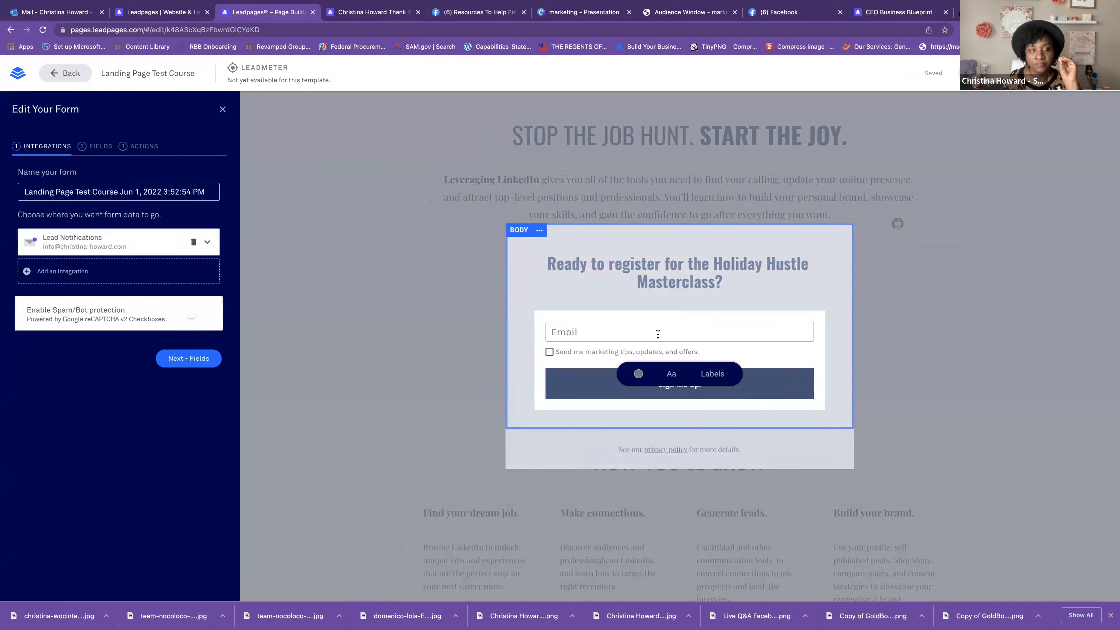
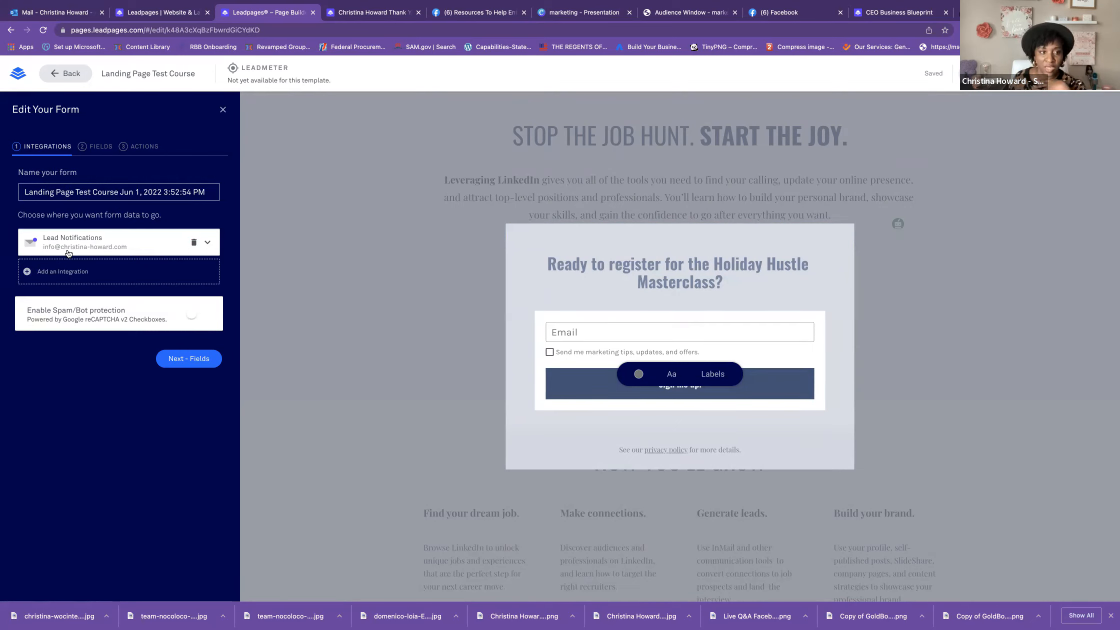
pyautogui.click(112, 271)
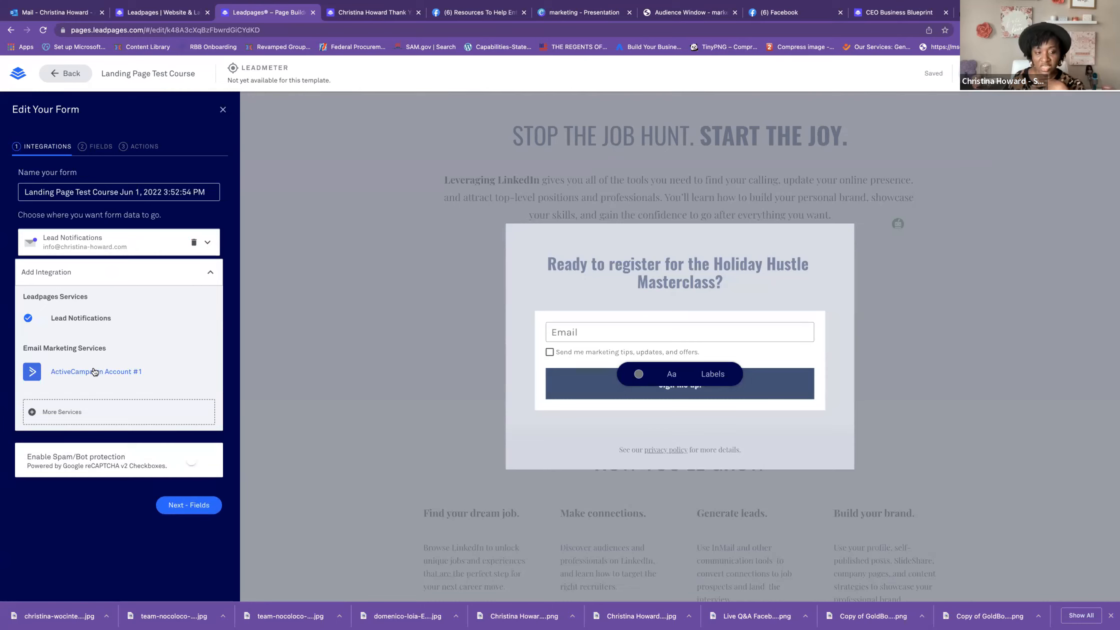
pyautogui.click(94, 372)
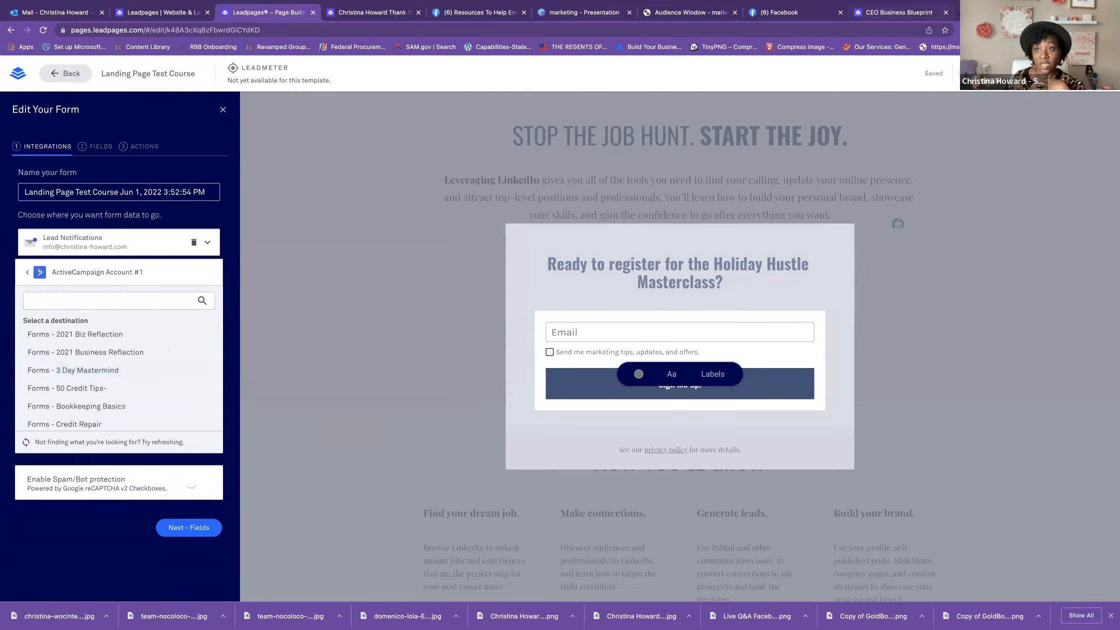
# Step: Open the ActiveCampaign website in another browser tab and log in to the account using the saved account name
pyautogui.click(995, 12)
pyautogui.click(864, 35)
pyautogui.write('act')
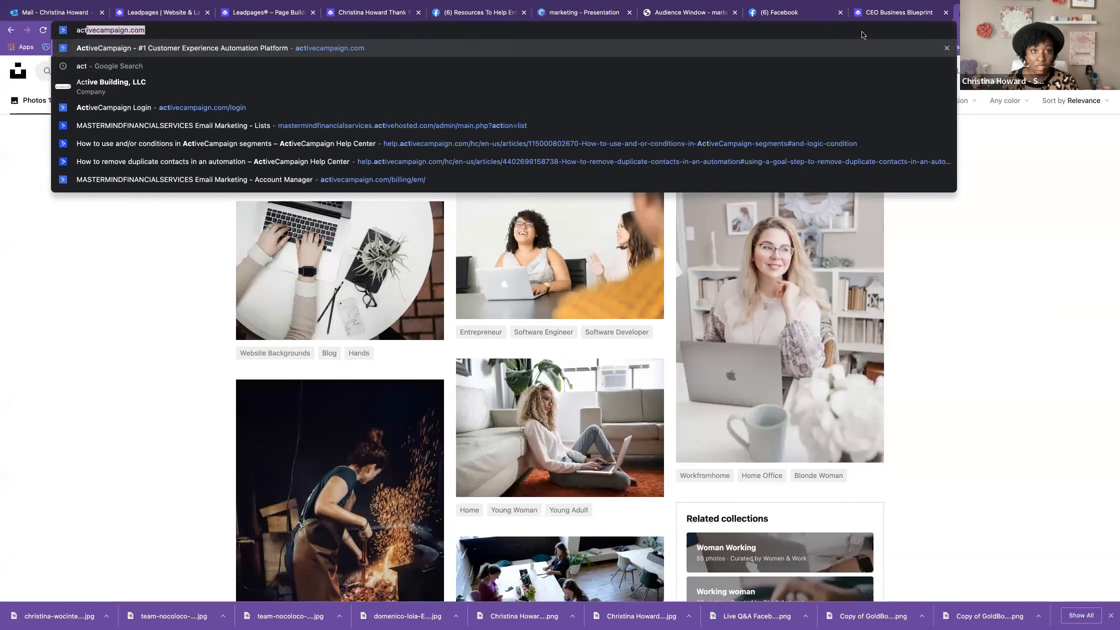
pyautogui.click(680, 48)
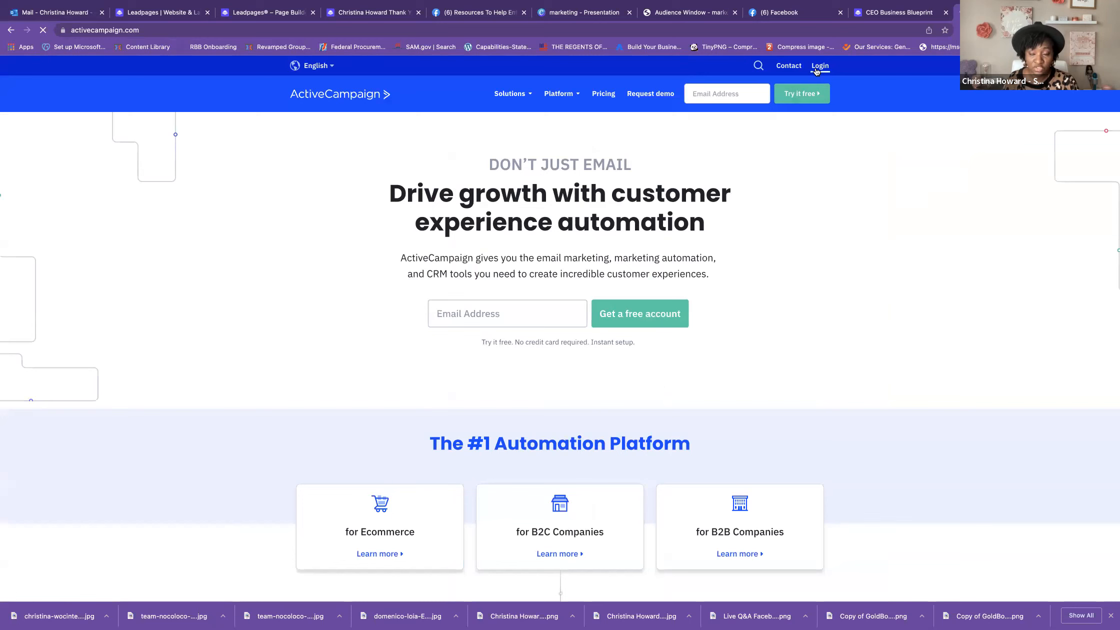
pyautogui.click(816, 72)
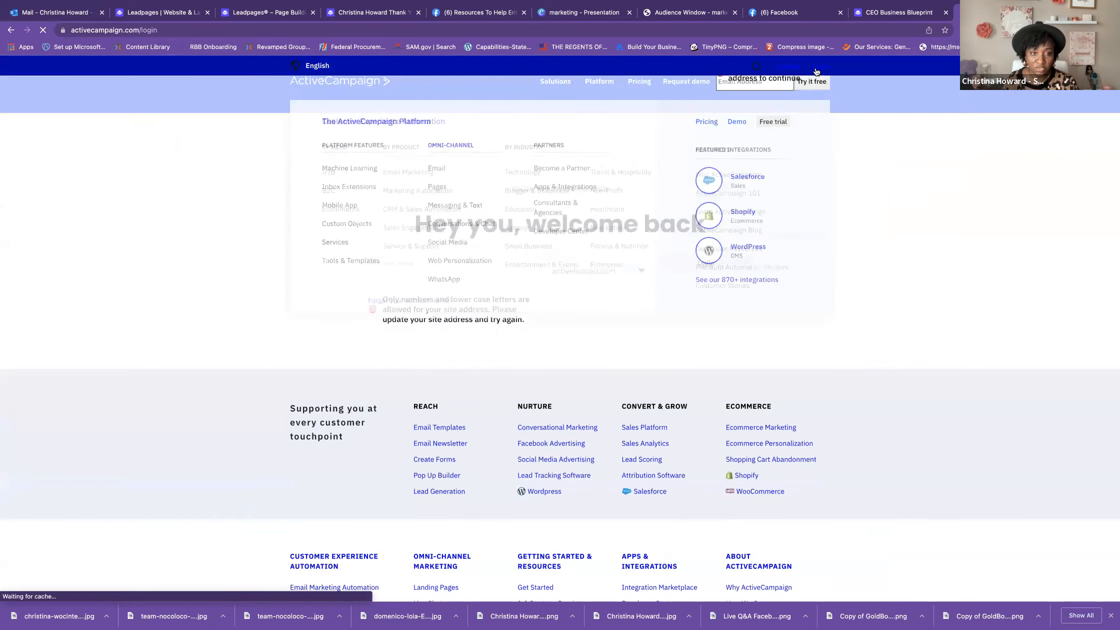
pyautogui.click(482, 269)
pyautogui.click(474, 296)
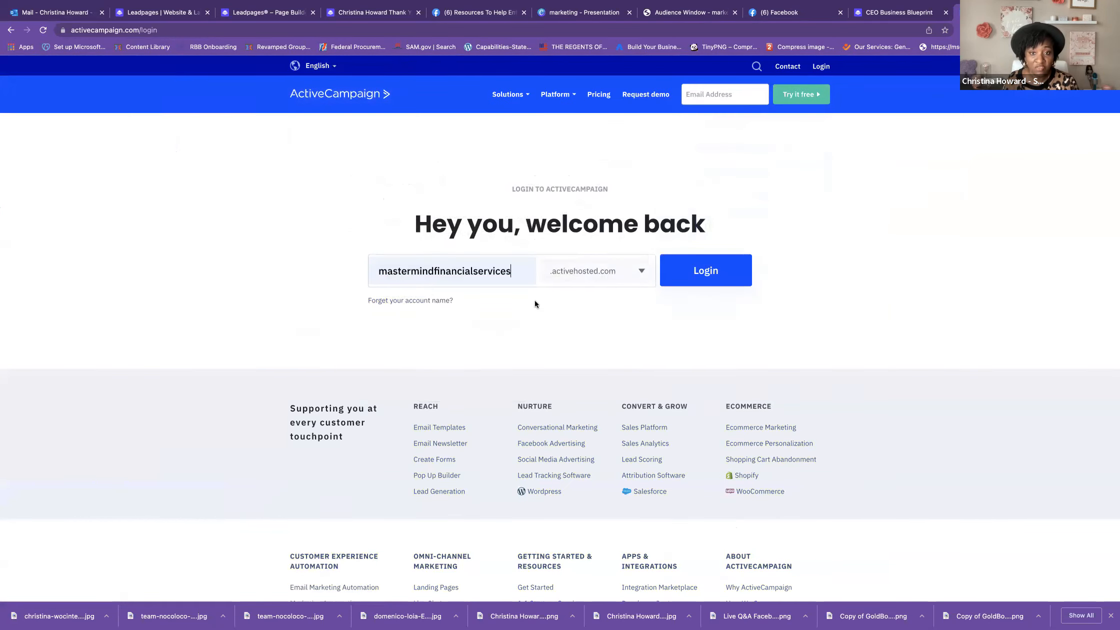
pyautogui.click(713, 280)
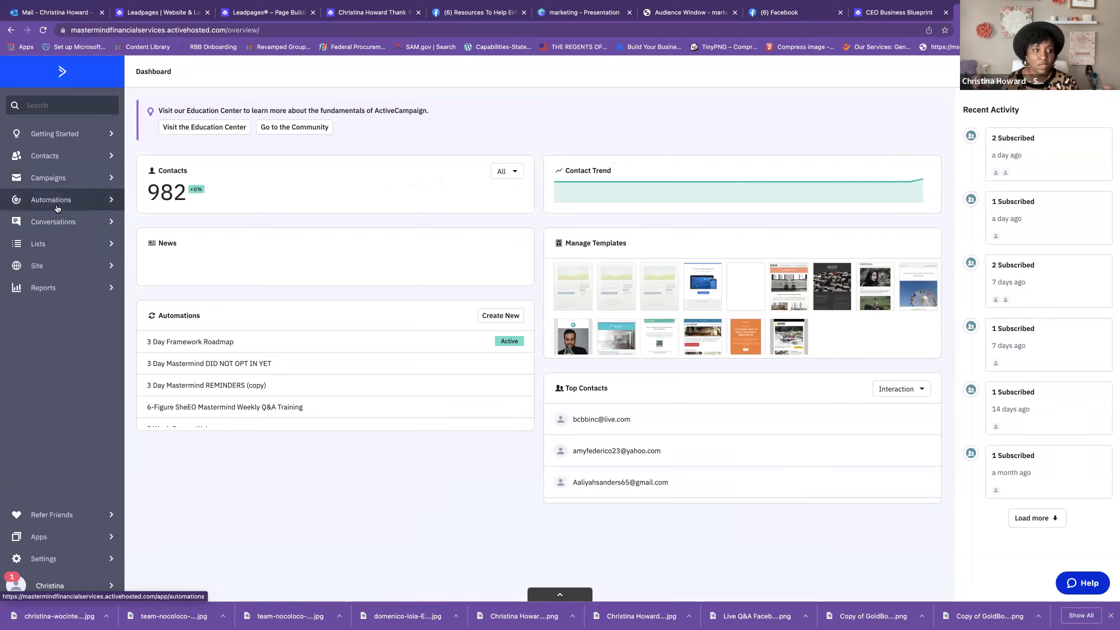
# Step: Open the 3 Day Framework Roadmap automation and review its trigger and sequence of email and wait actions
pyautogui.click(73, 201)
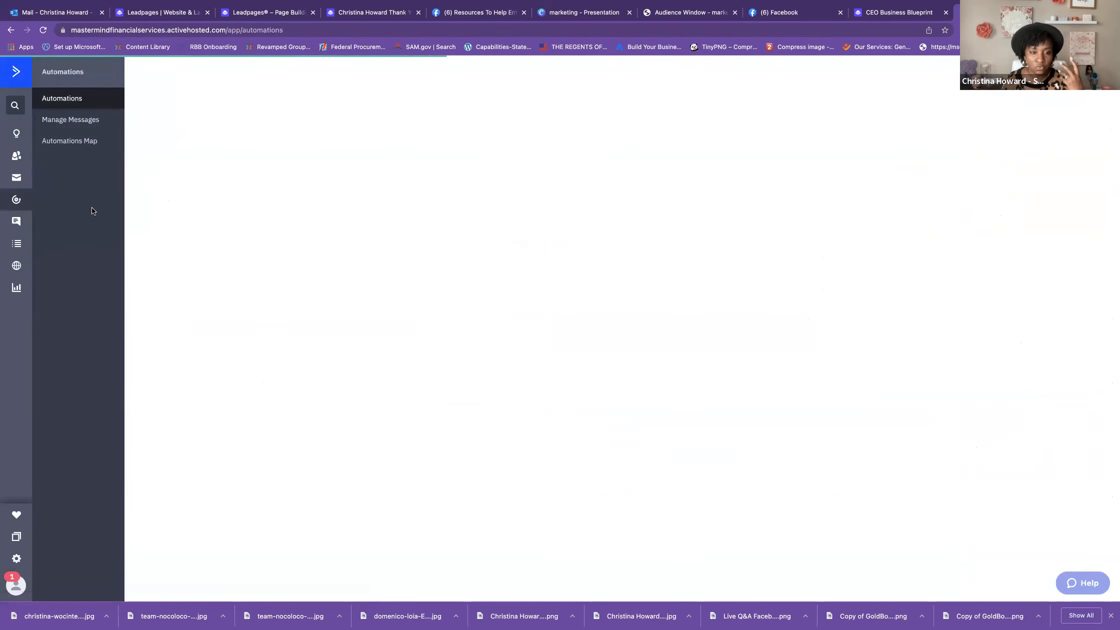
pyautogui.scroll(-5, 269, 335)
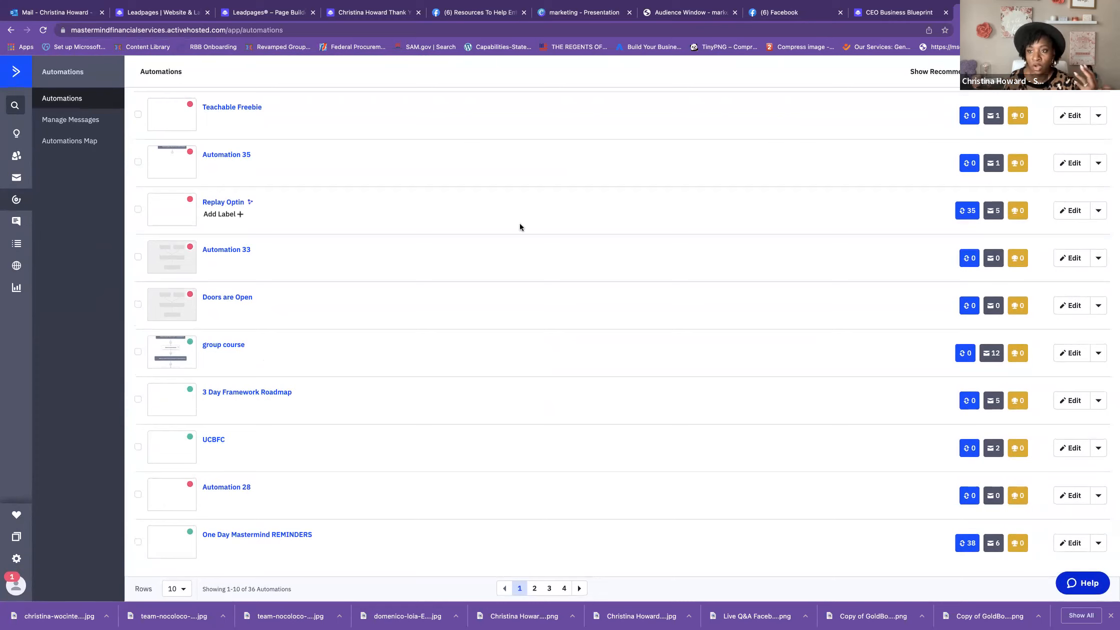
pyautogui.click(276, 394)
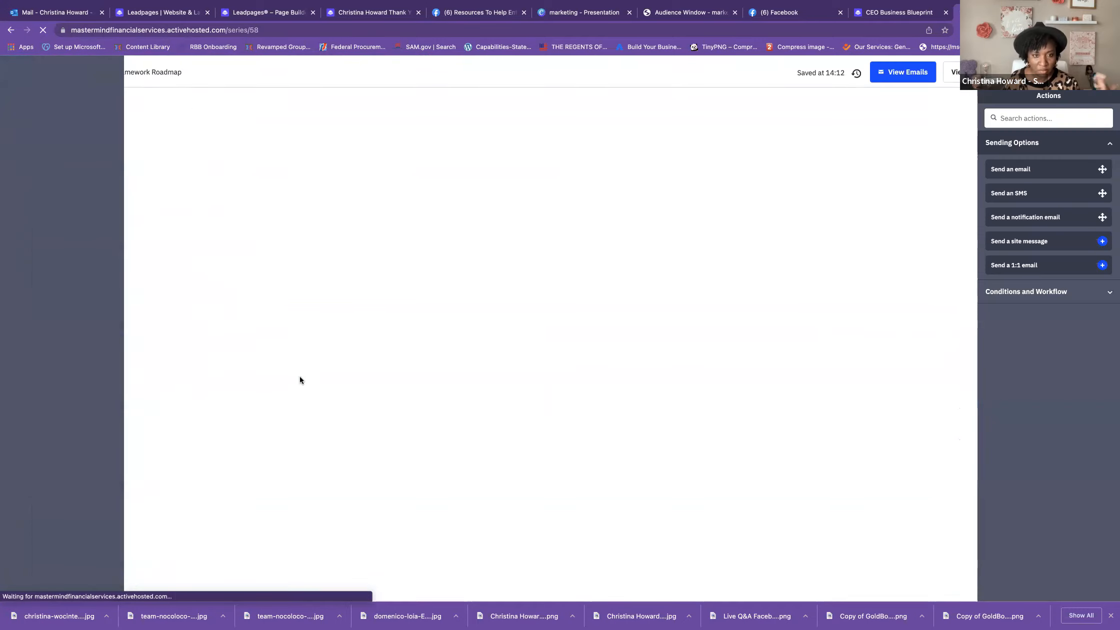
pyautogui.scroll(-10, 357, 366)
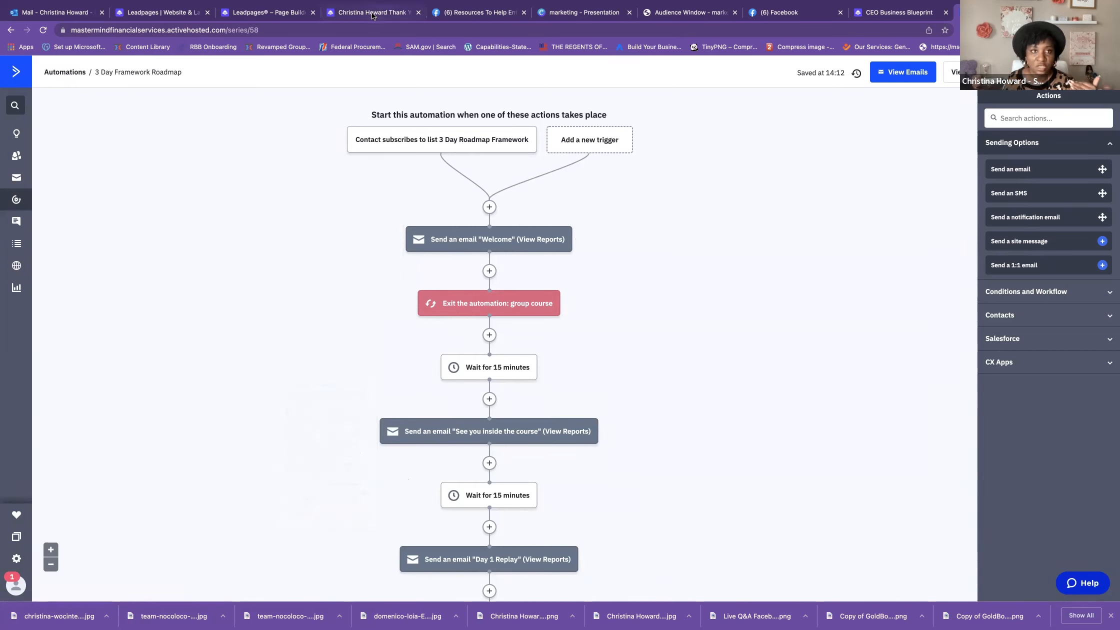
# Step: Switch back to Leadpages and look through the ActiveCampaign lists offered as destinations for the form data
pyautogui.click(283, 15)
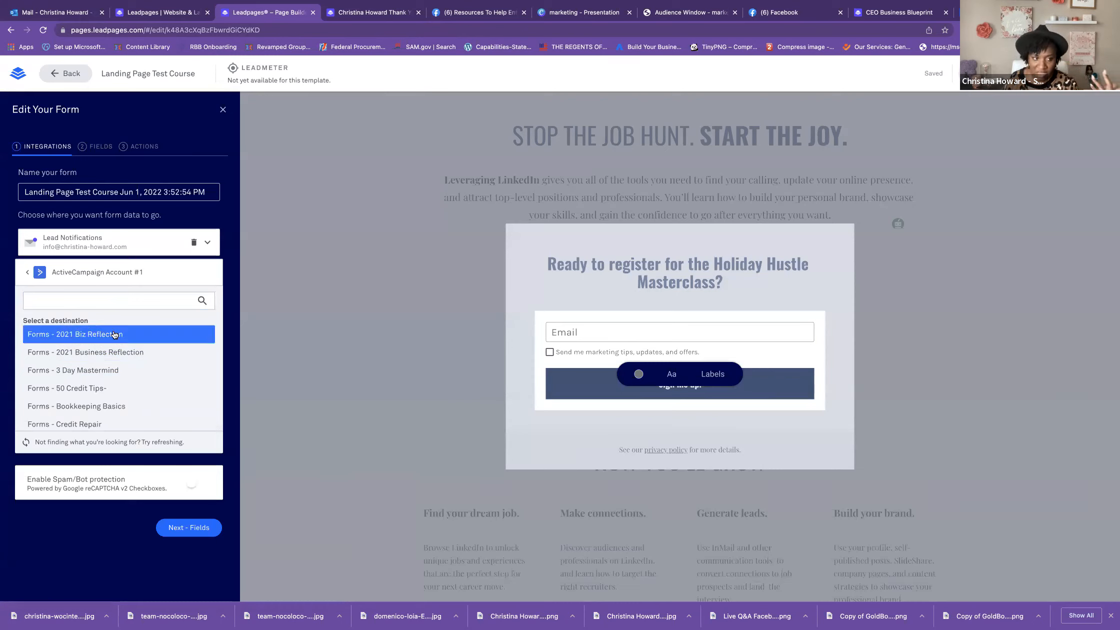
pyautogui.scroll(-10, 114, 330)
pyautogui.scroll(-4, 114, 334)
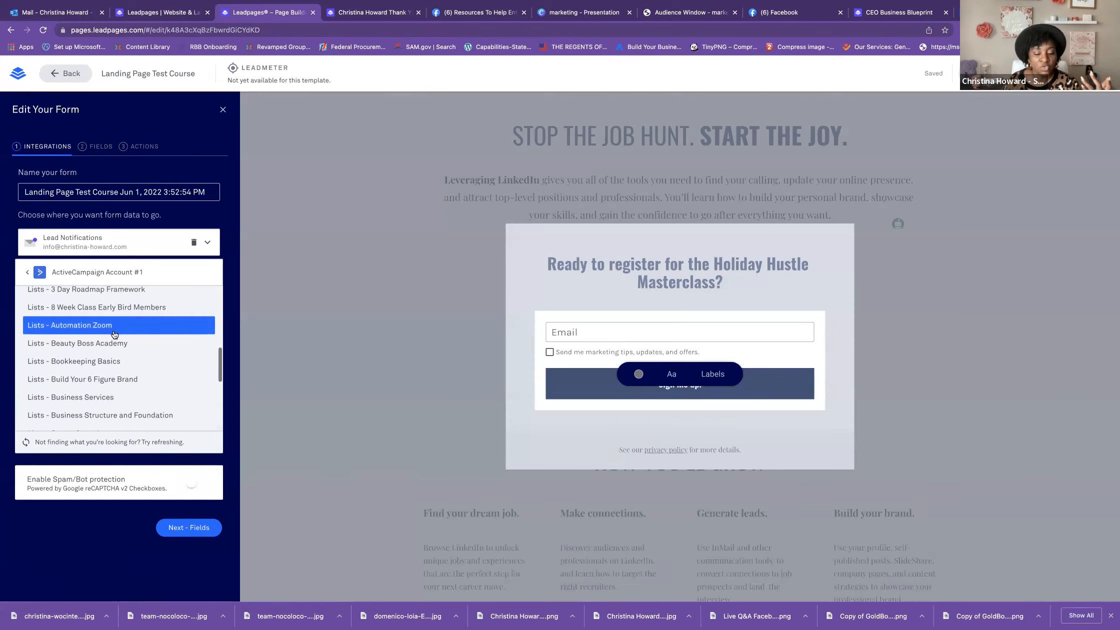
pyautogui.scroll(-4, 114, 334)
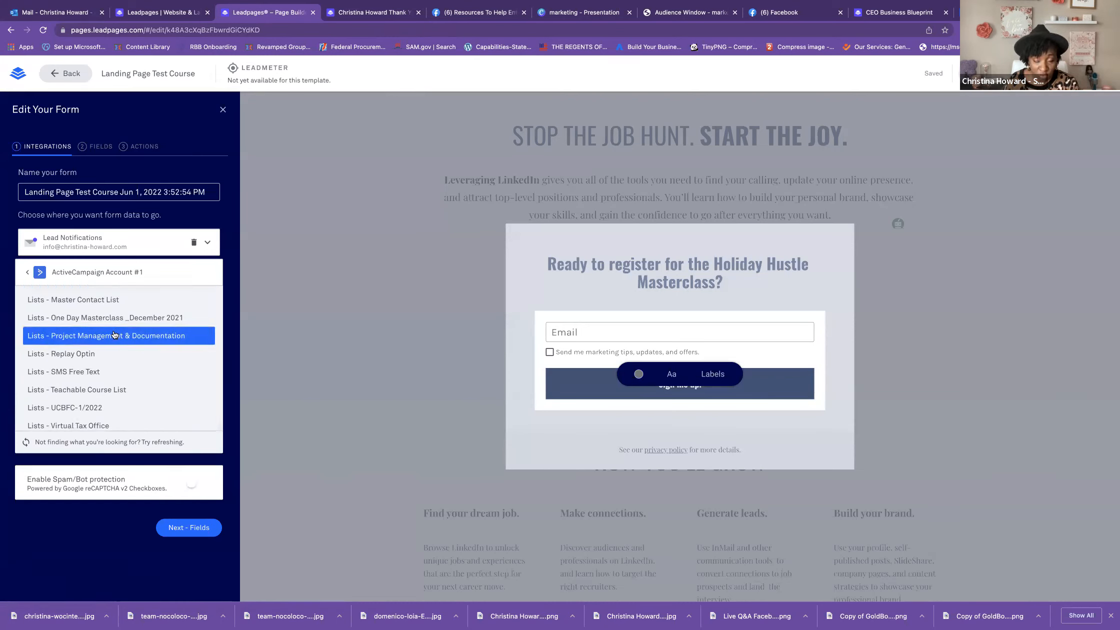
pyautogui.scroll(-1, 114, 334)
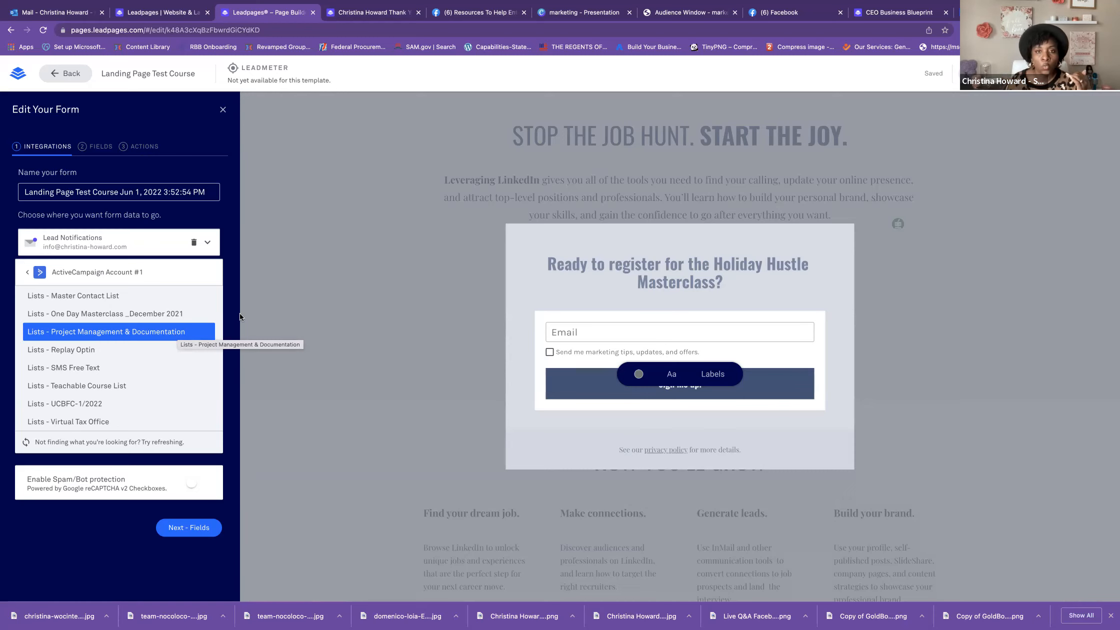
# Step: Switch to ActiveCampaign, go to its contact lists and start a new list named Test Leadpages
pyautogui.click(730, 11)
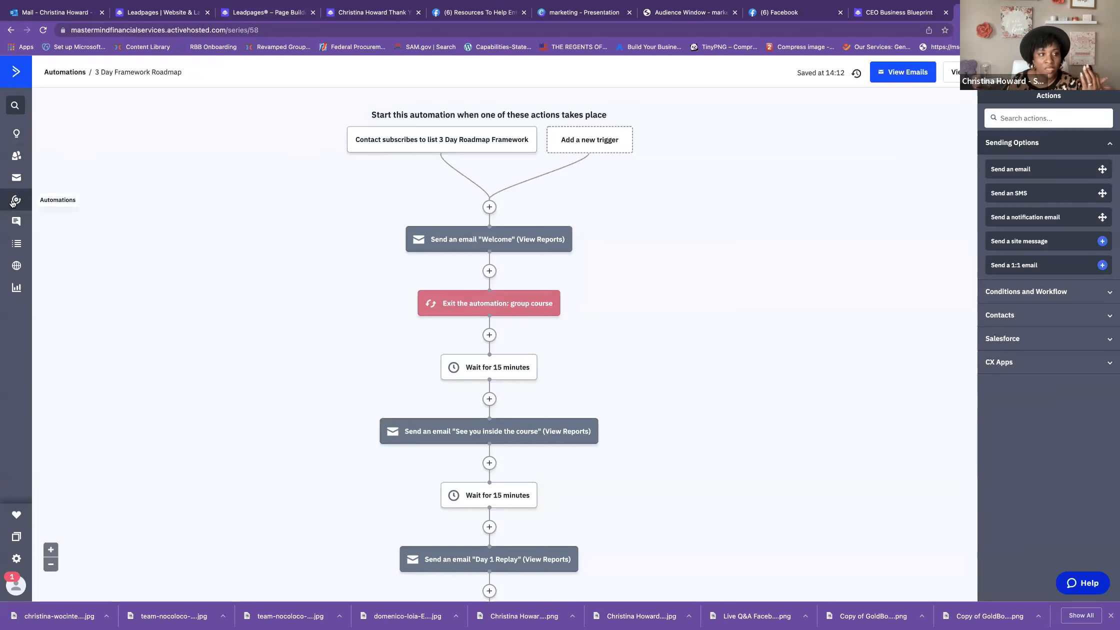
pyautogui.click(17, 246)
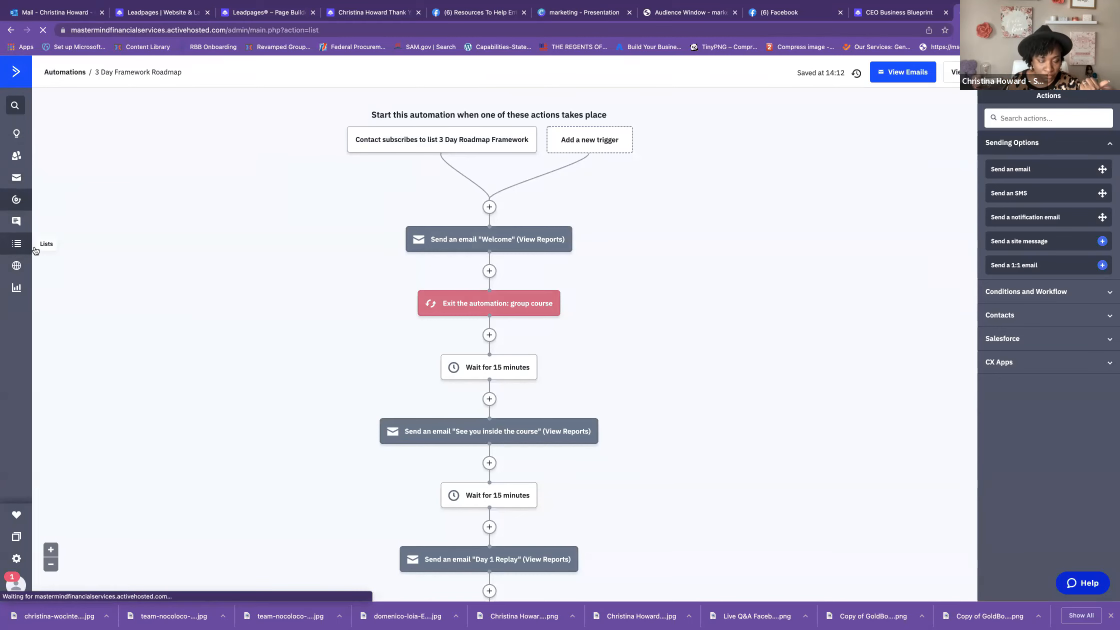
pyautogui.scroll(-5, 162, 253)
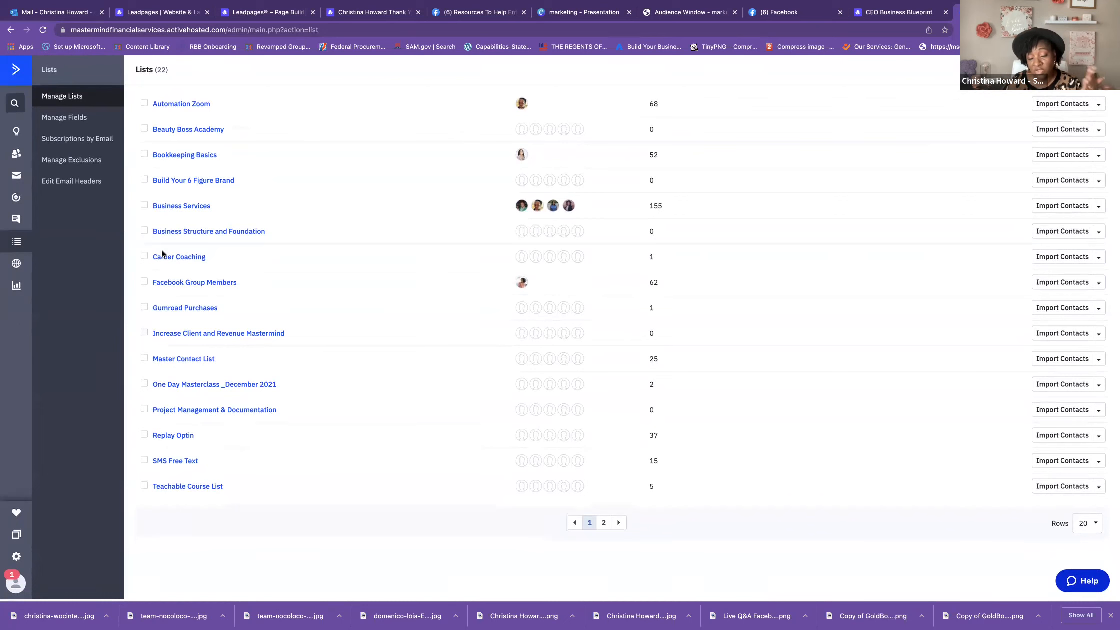
pyautogui.scroll(5, 162, 253)
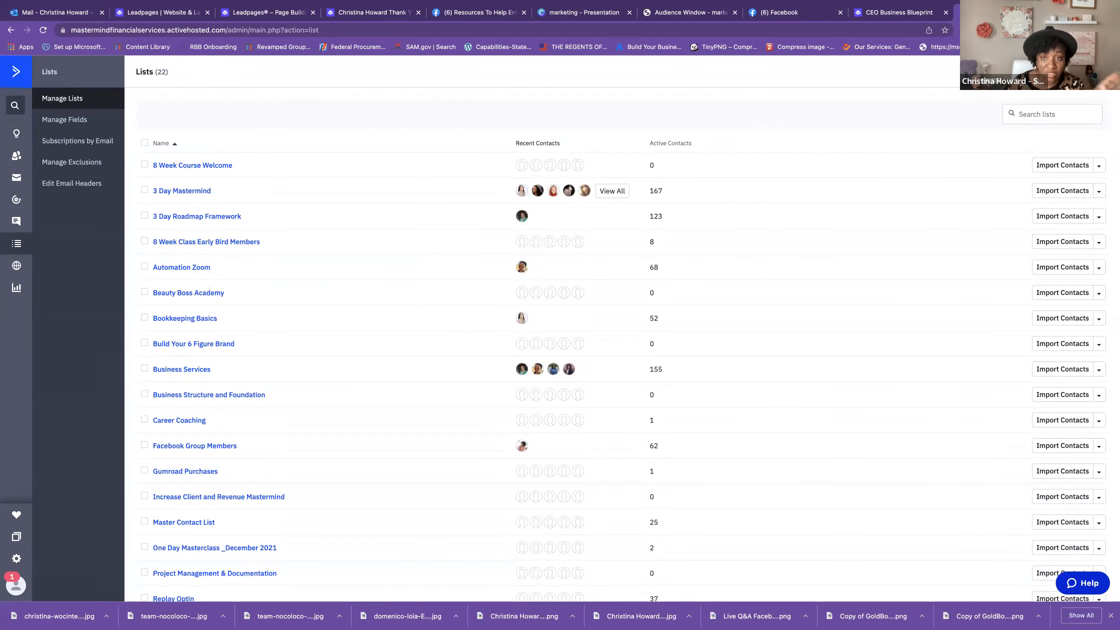
pyautogui.click(1075, 72)
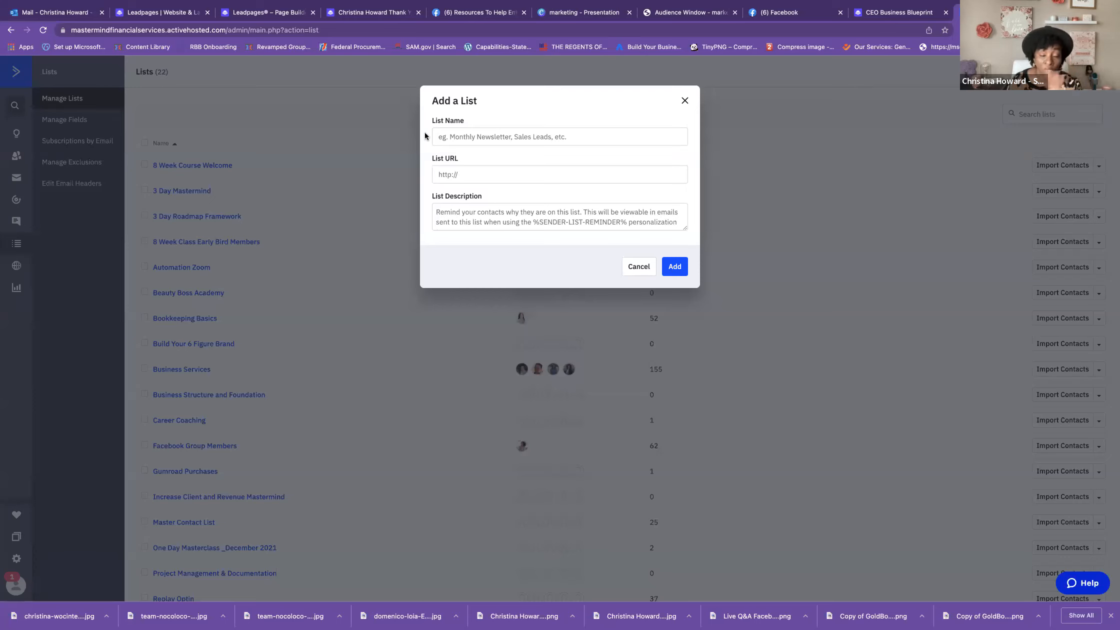
pyautogui.click(488, 137)
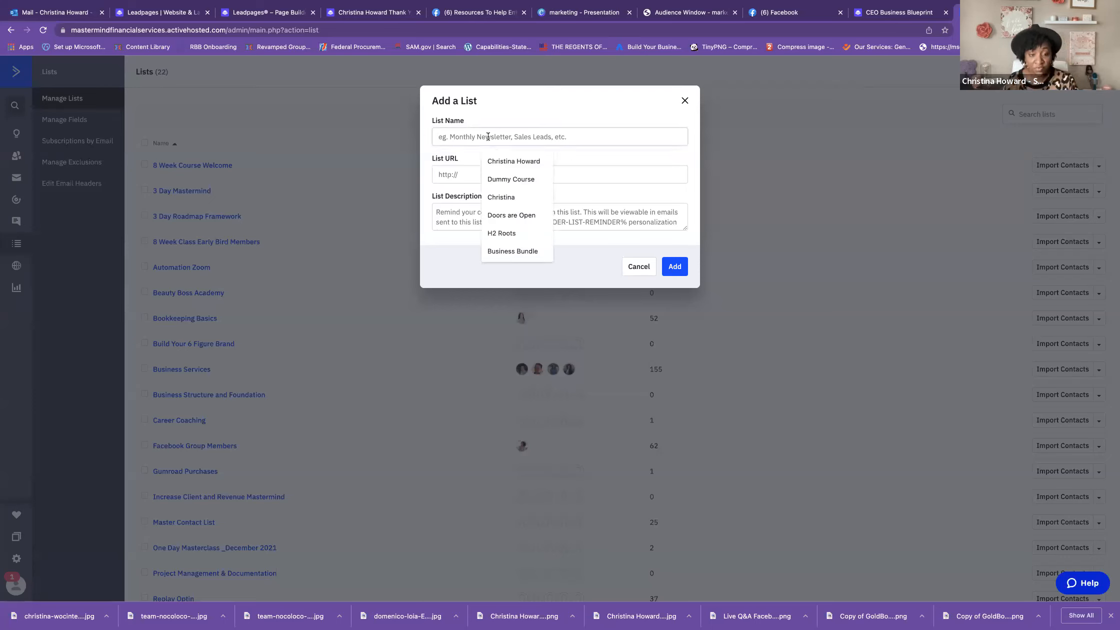
pyautogui.write('Test LEad')
pyautogui.press('BackSpace')
pyautogui.write('eadpages')
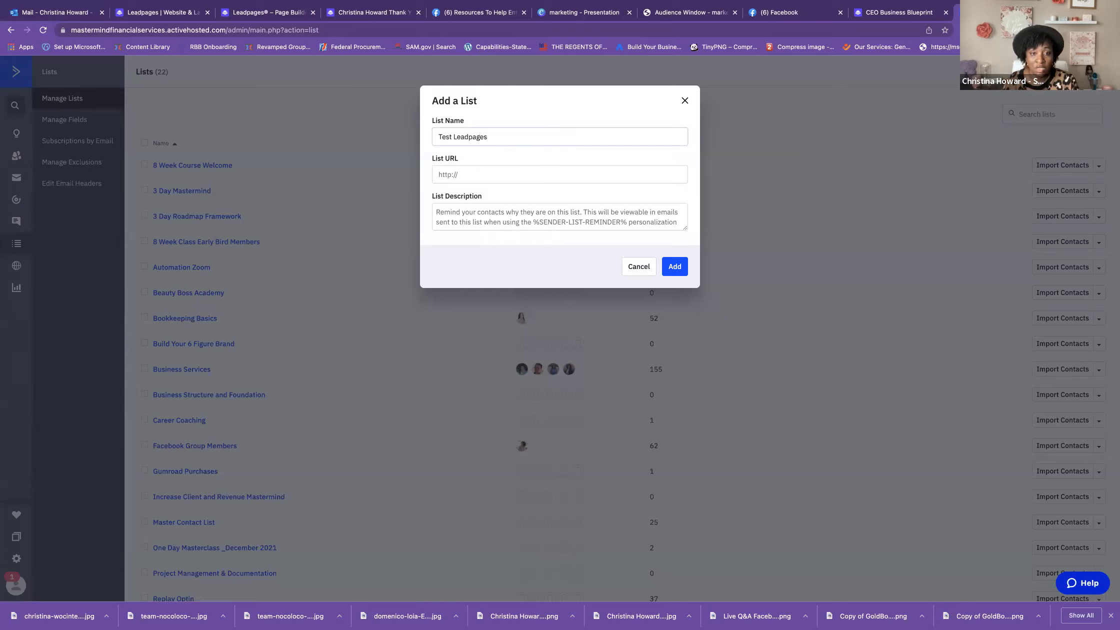
# Step: Enter the business owner's website address as the URL of the new list
pyautogui.click(488, 176)
pyautogui.write('ww')
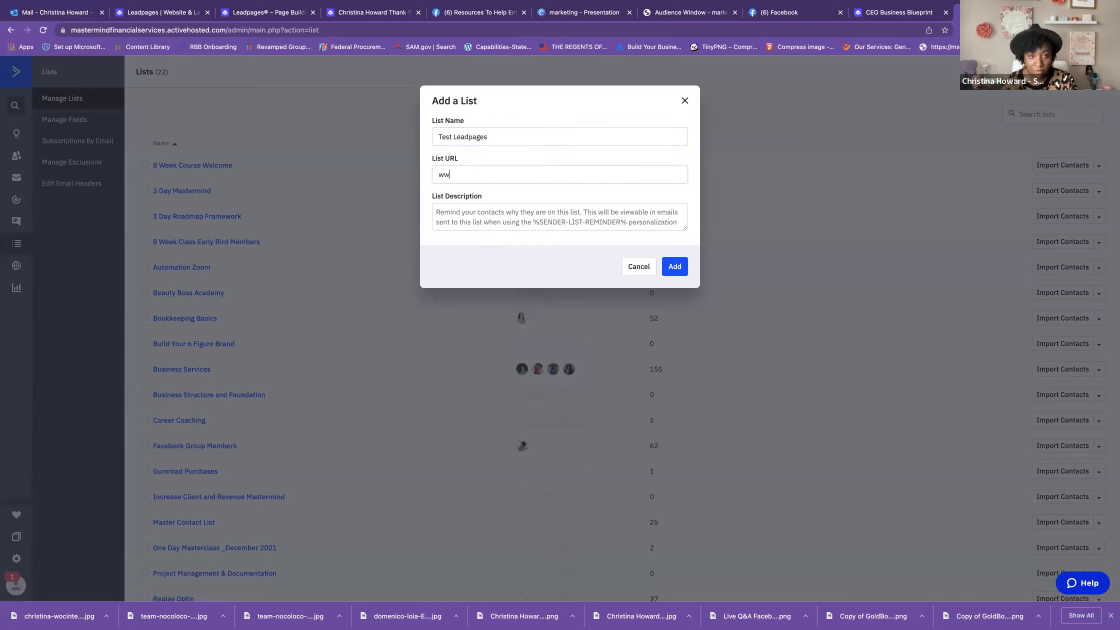
pyautogui.write('w.christina-howard.com')
pyautogui.press('Tab')
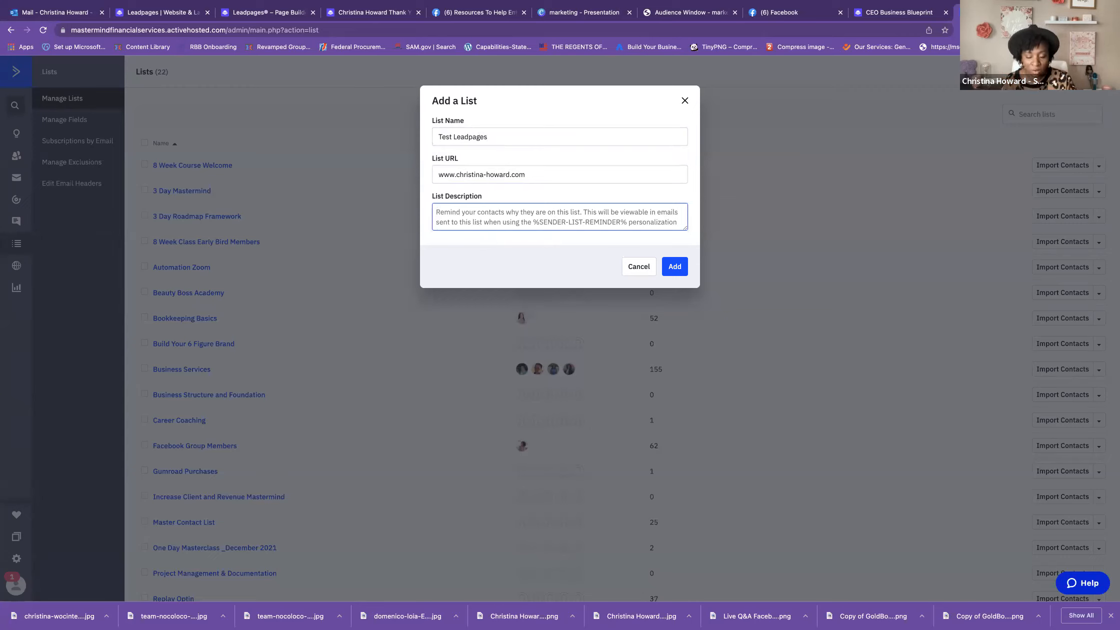
# Step: Describe the list as "You are receiving this email because you opted in on a webpage." and add it
pyautogui.write('This')
pyautogui.press('BackSpace')
pyautogui.press('BackSpace')
pyautogui.press('BackSpace')
pyautogui.write('You ')
pyautogui.write('are arec')
pyautogui.press('BackSpace')
pyautogui.press('BackSpace')
pyautogui.press('BackSpace')
pyautogui.press('BackSpace')
pyautogui.write('re')
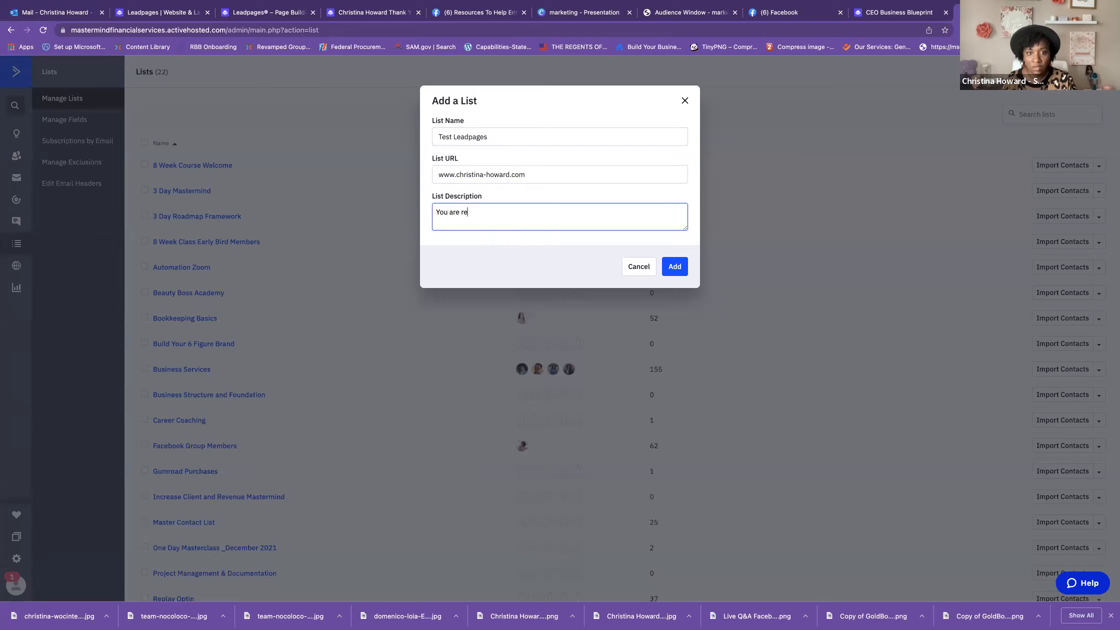
pyautogui.write('ceiving this emai')
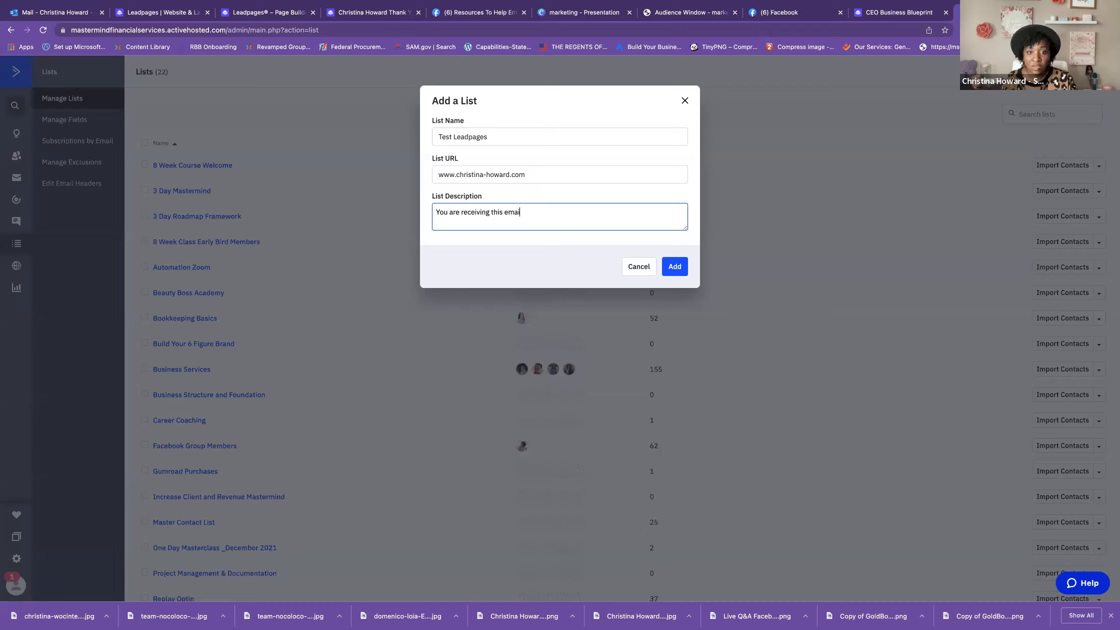
pyautogui.write('l because you ')
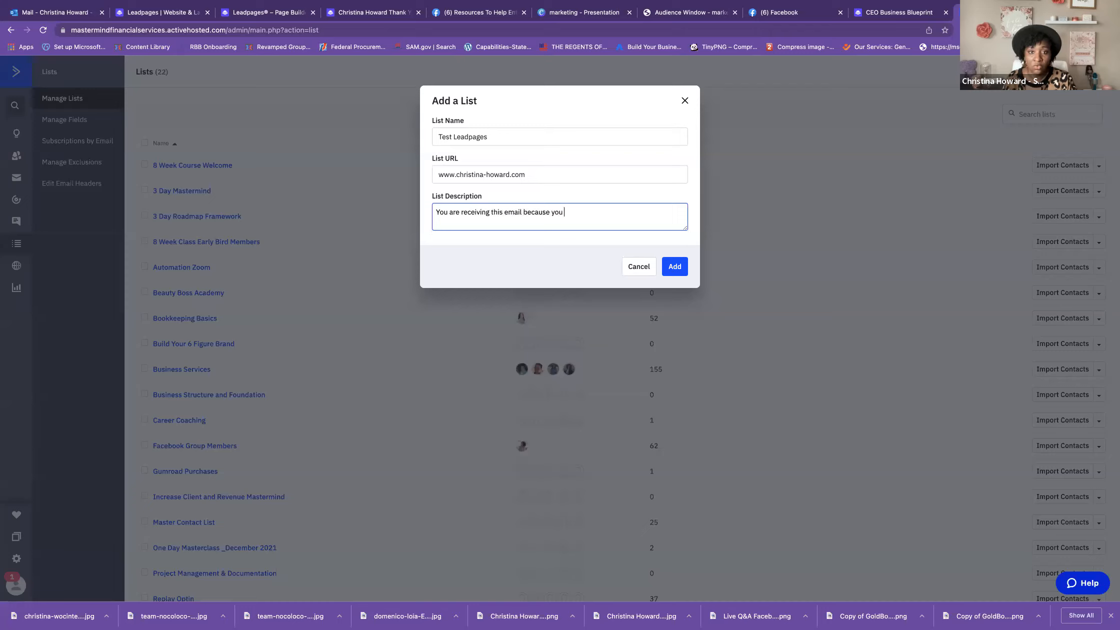
pyautogui.write('opten in ')
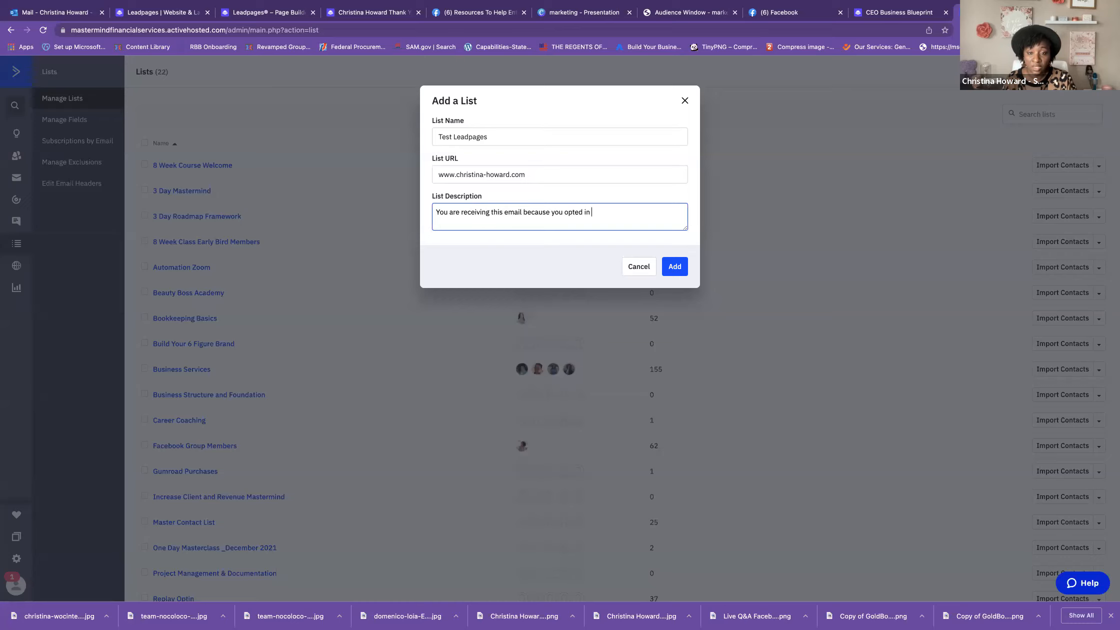
pyautogui.write('on a webpage.')
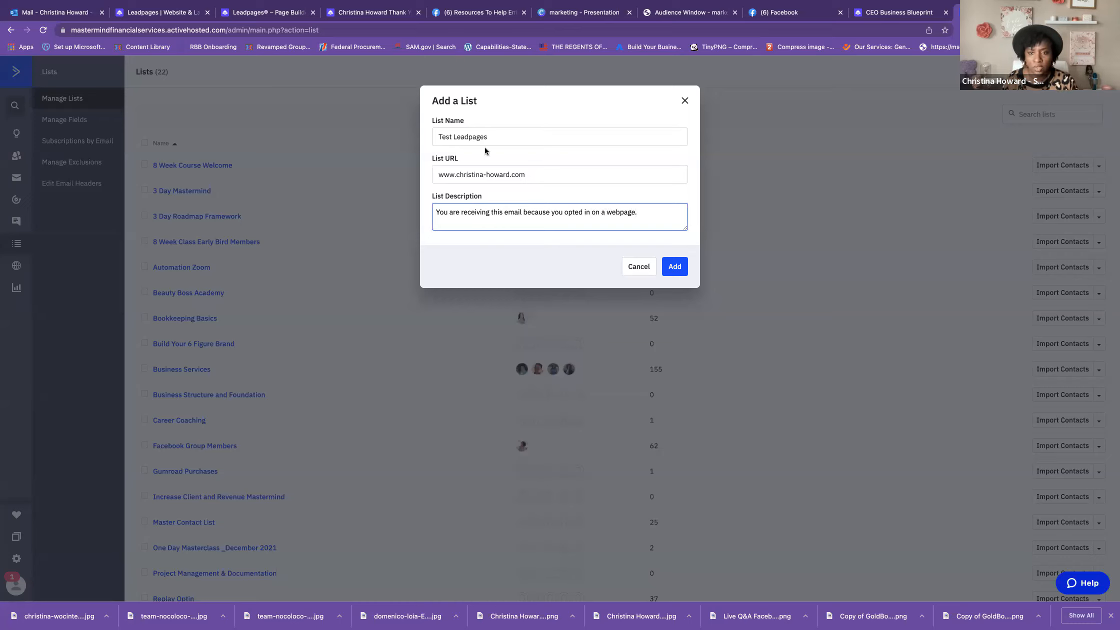
pyautogui.click(675, 266)
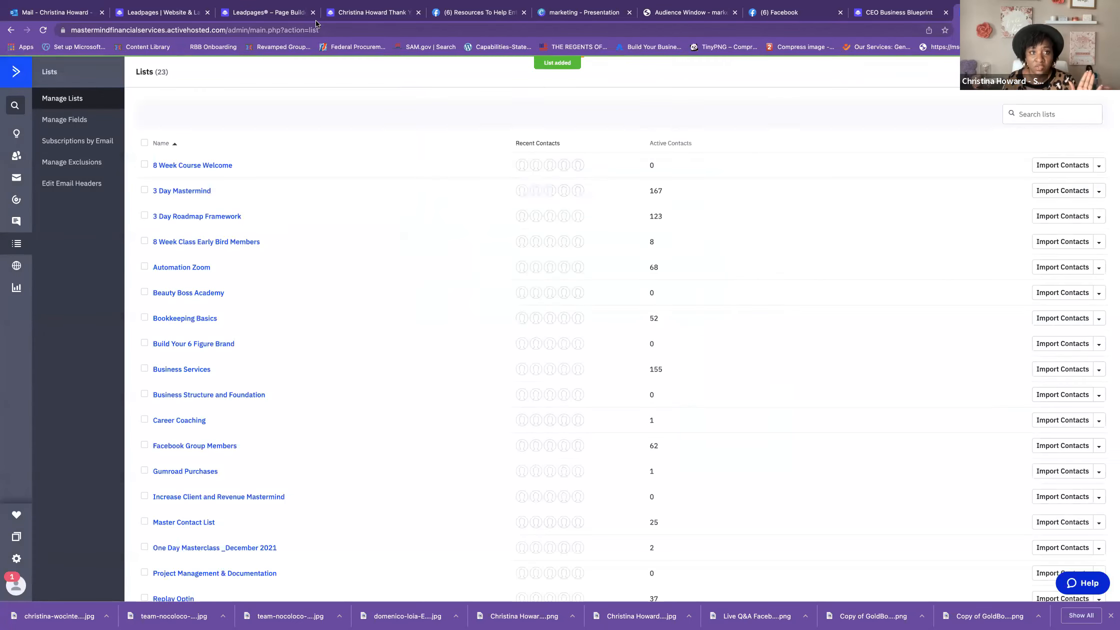
# Step: Switch back to Leadpages and set the form's ActiveCampaign destination to the Test Leadpages list
pyautogui.click(259, 13)
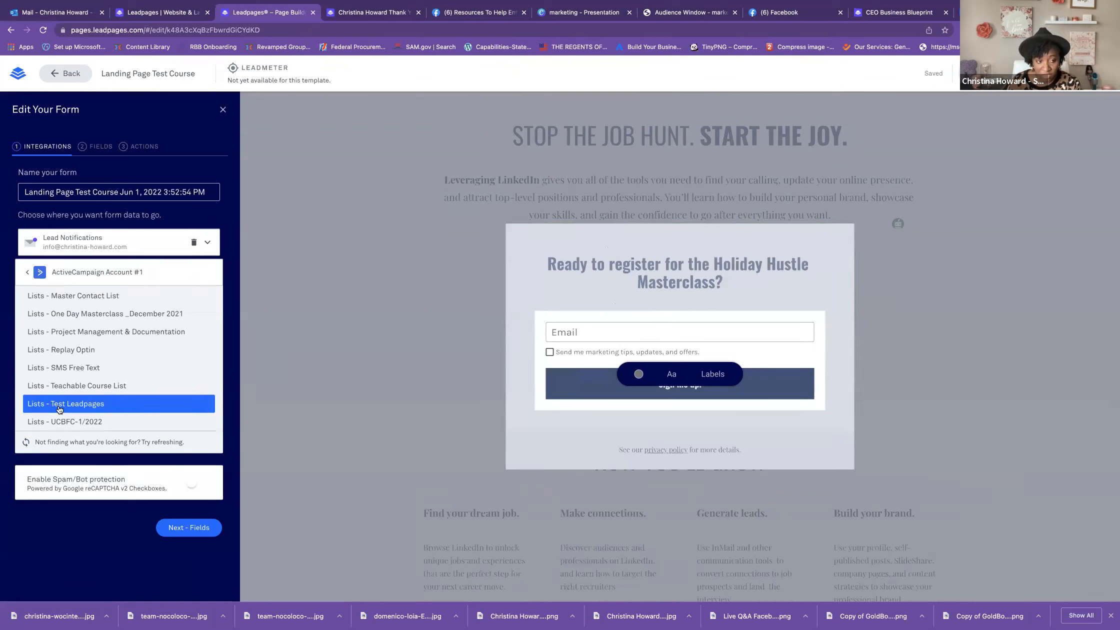
pyautogui.click(57, 404)
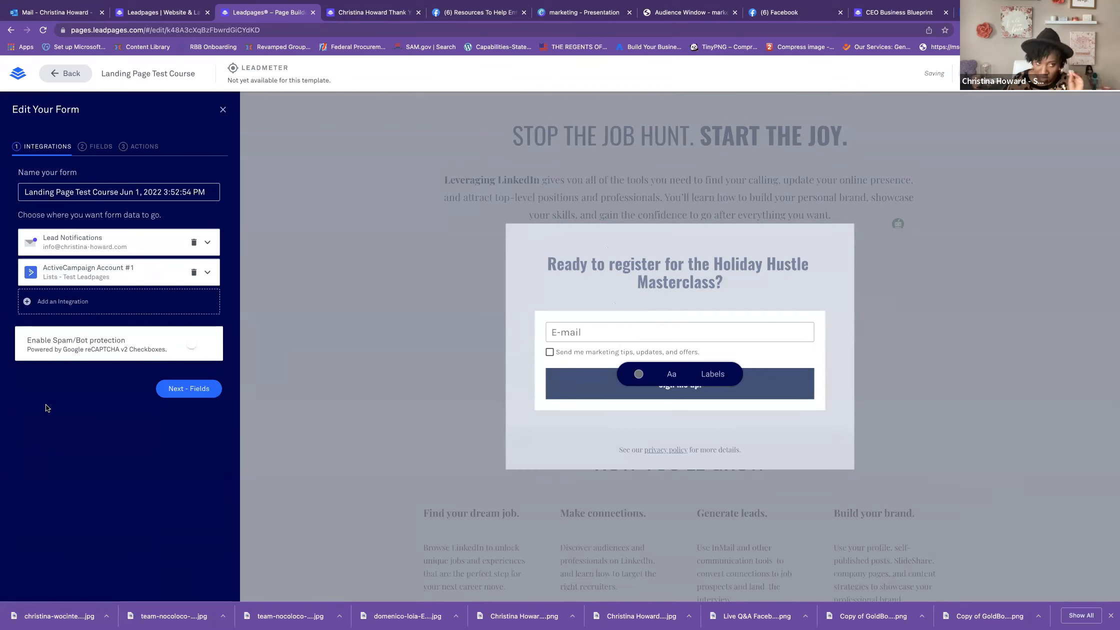
# Step: View the additional integration services available for the form and leave the integrations page
pyautogui.click(87, 306)
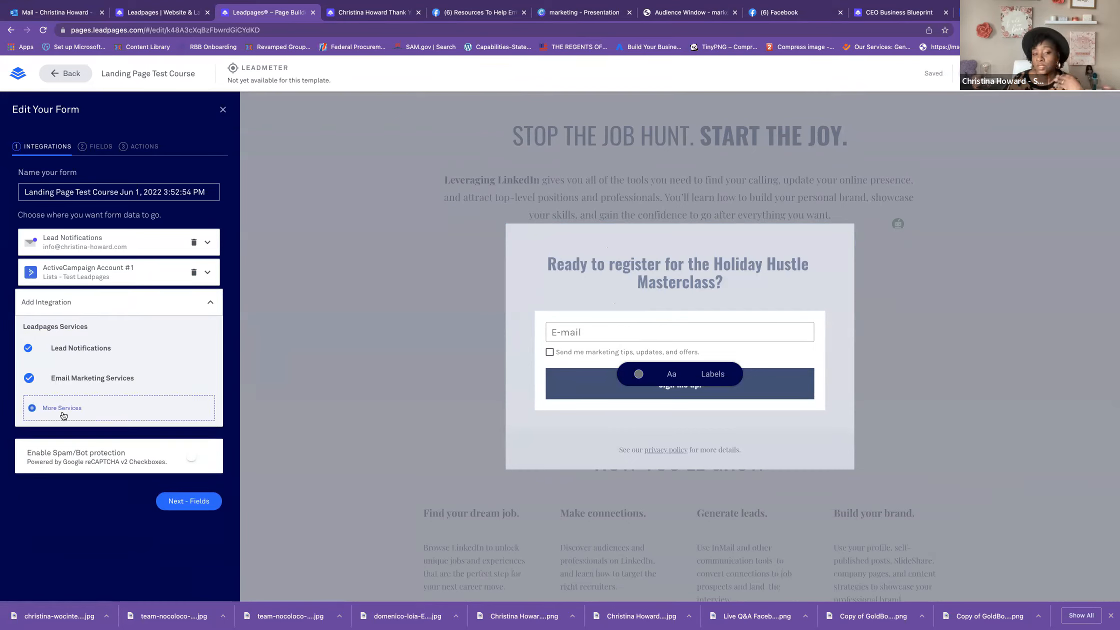
pyautogui.click(62, 411)
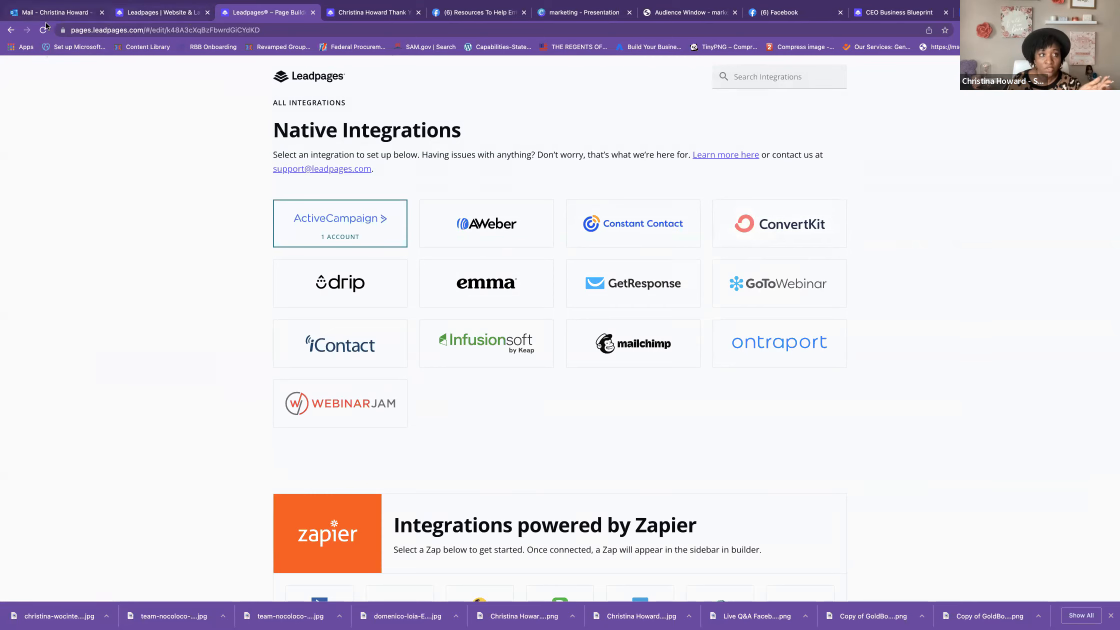
pyautogui.click(12, 31)
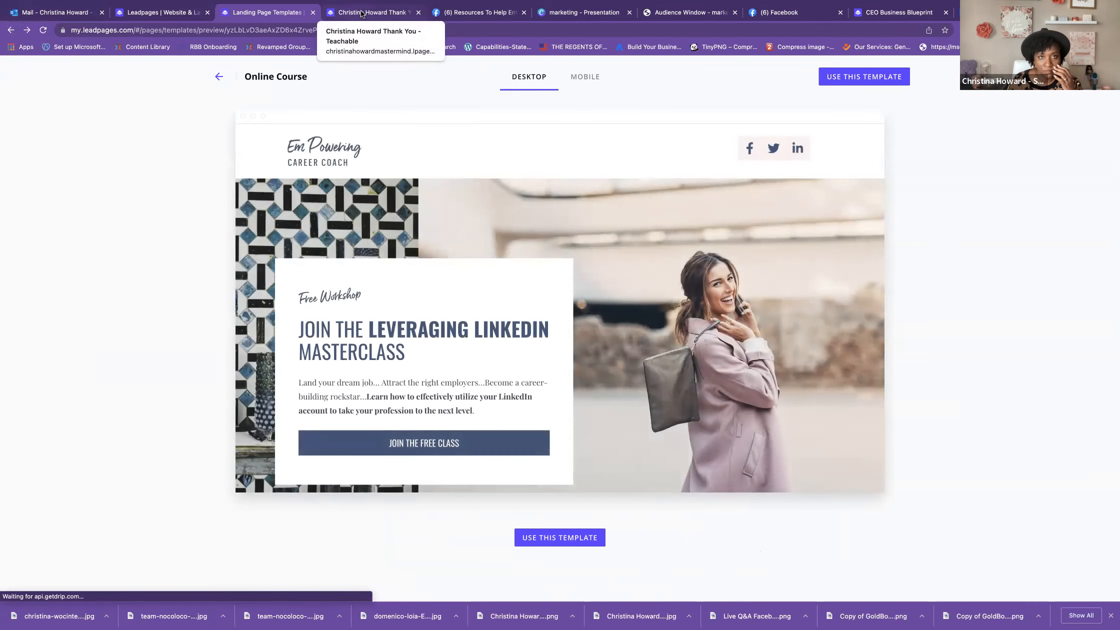
# Step: Look over the Online Course template preview and switch to the published Teachable thank-you page
pyautogui.scroll(-5, 537, 332)
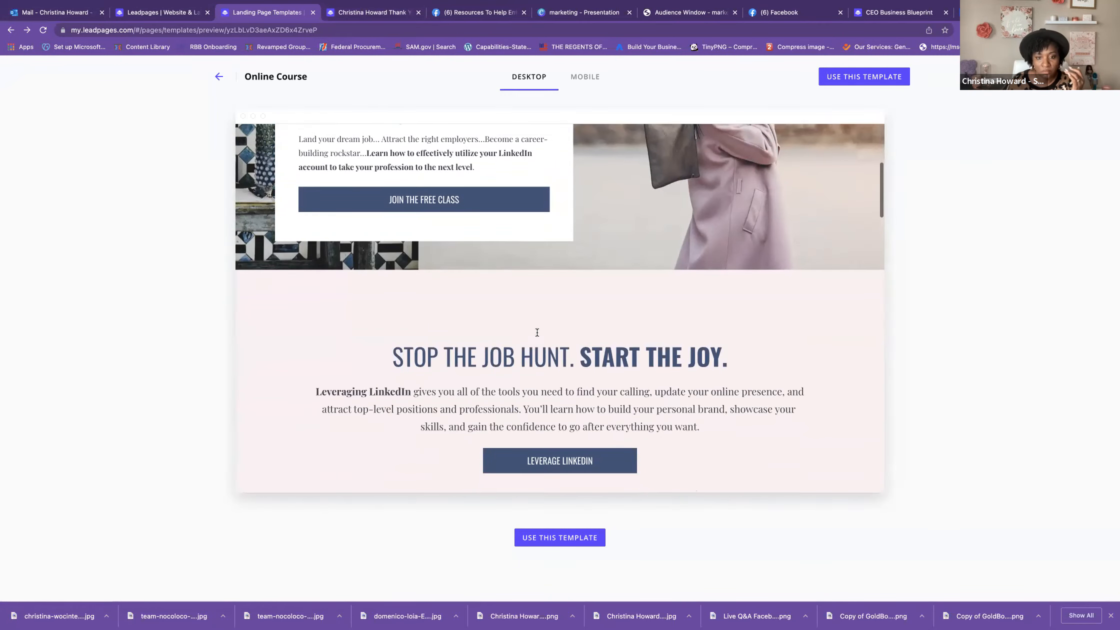
pyautogui.click(352, 11)
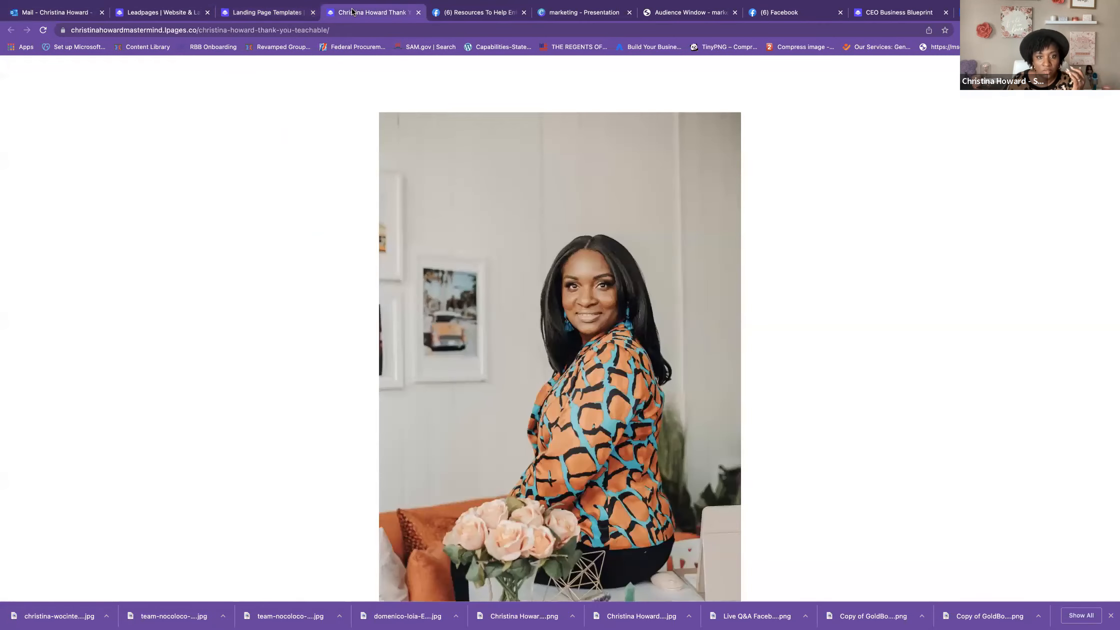
# Step: Leave the Online Course template preview, return to the Leadpages dashboard and open Landing Page Test Course for editing
pyautogui.click(288, 16)
pyautogui.click(163, 13)
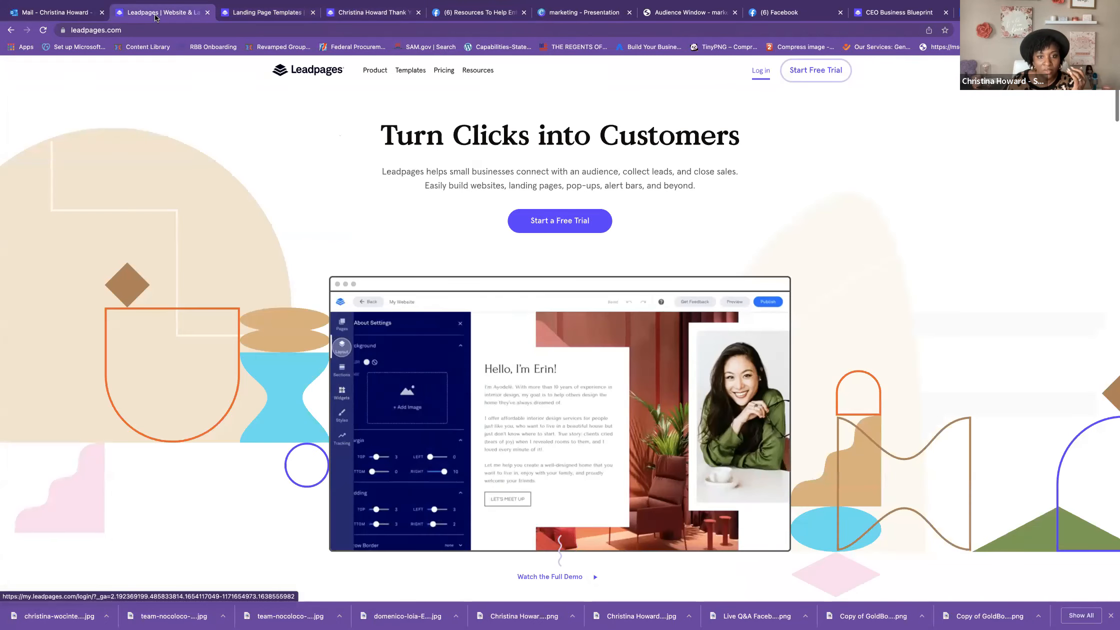
pyautogui.click(244, 17)
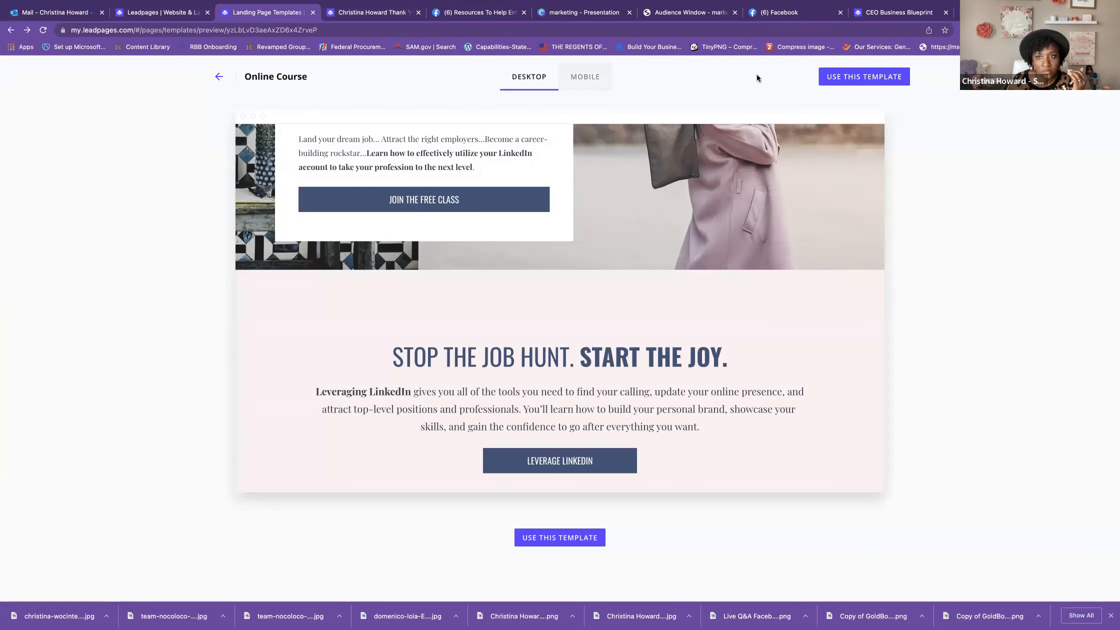
pyautogui.click(218, 76)
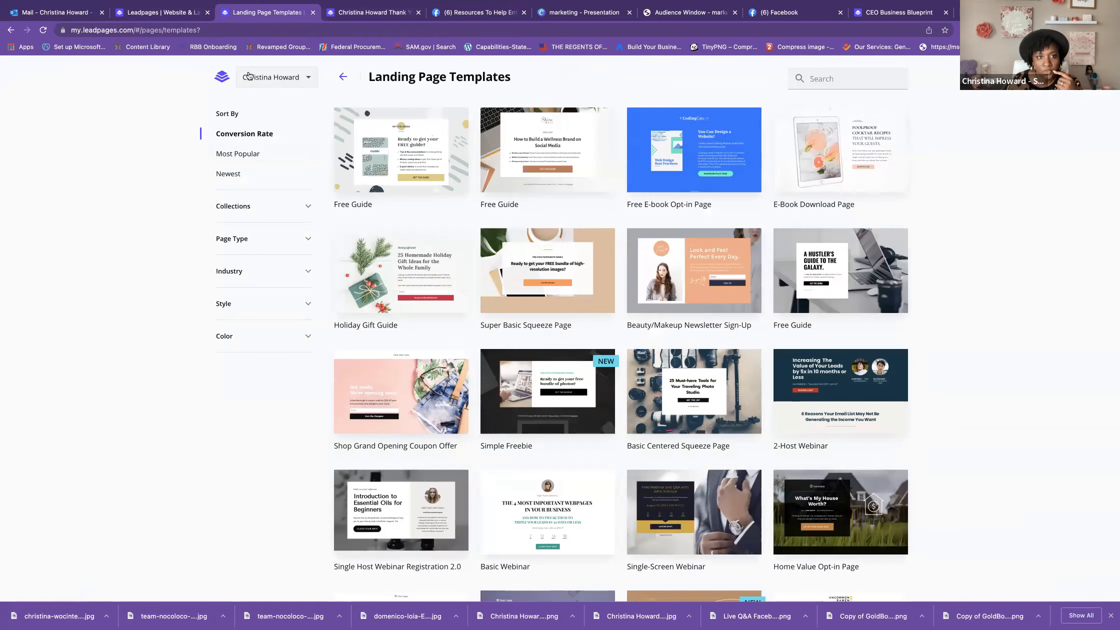
pyautogui.click(223, 76)
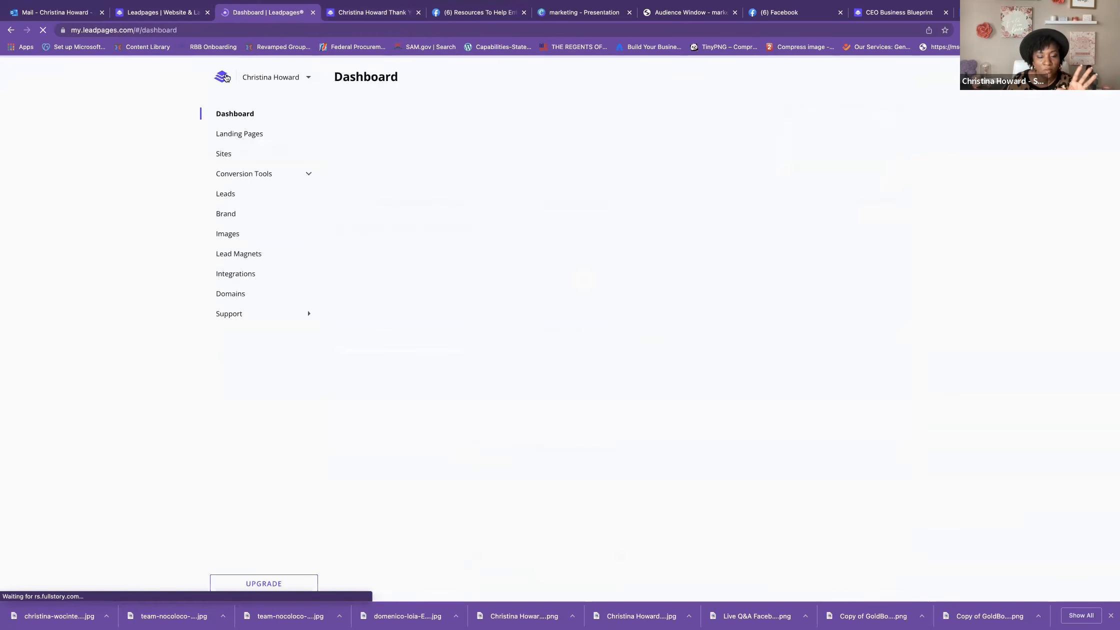
pyautogui.click(403, 157)
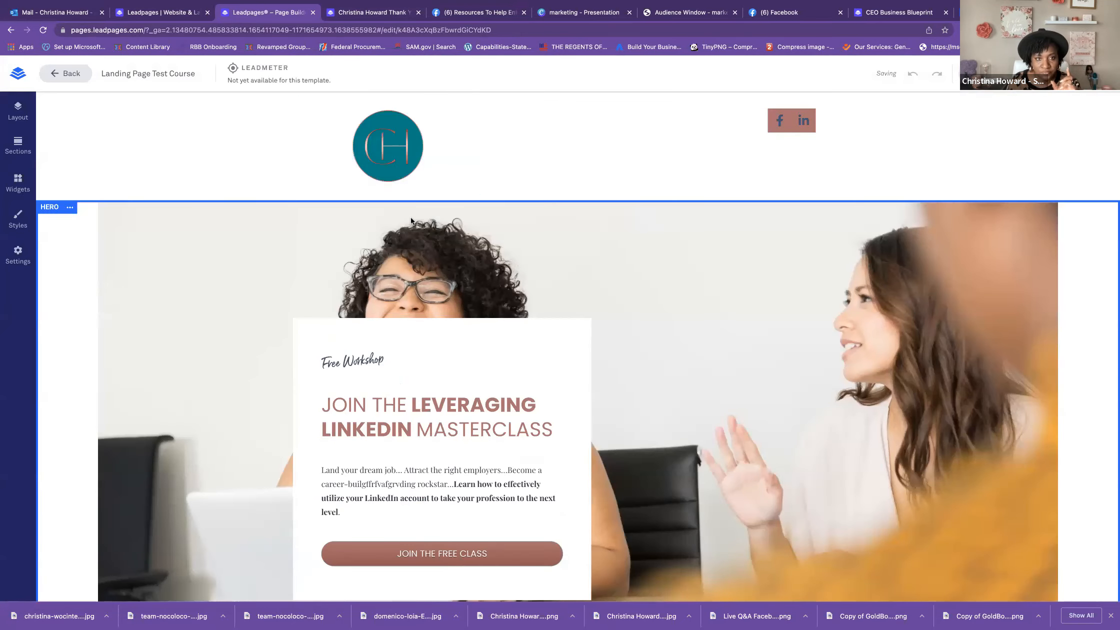
# Step: Open the Leverage LinkedIn button's pop-up for editing and try out its marketing consent checkbox
pyautogui.scroll(-10, 410, 217)
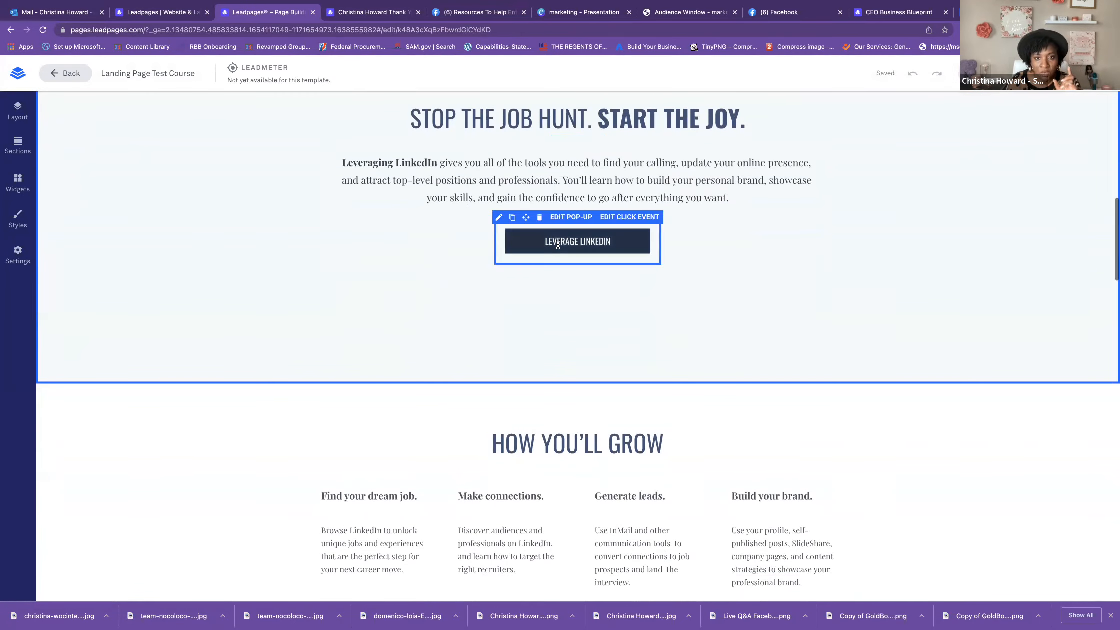
pyautogui.click(575, 217)
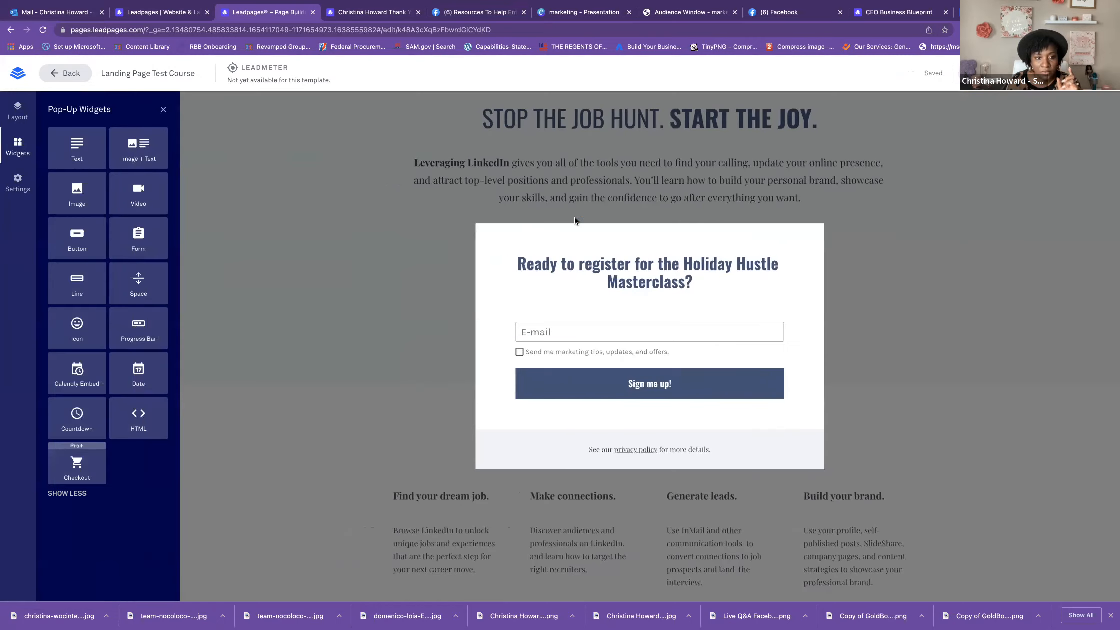
pyautogui.click(616, 355)
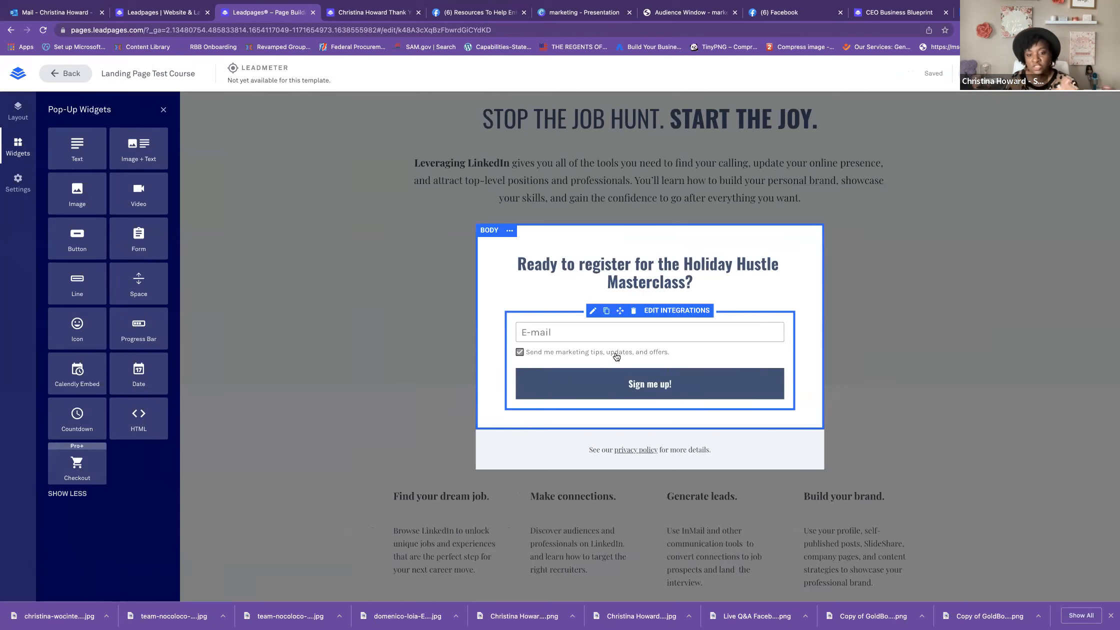
pyautogui.click(617, 355)
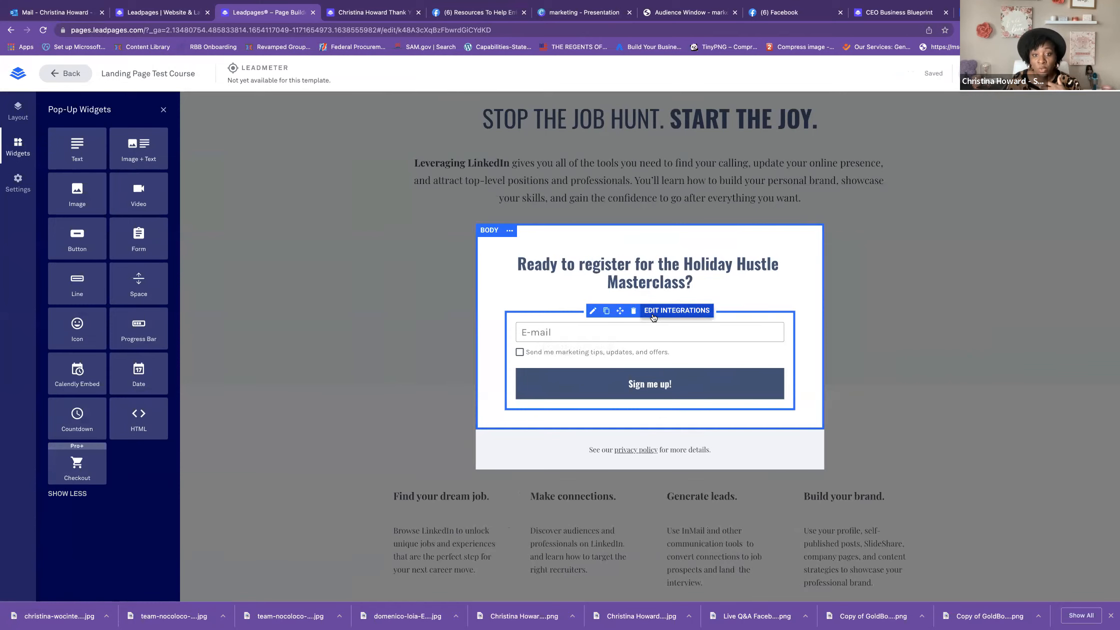
# Step: Customize the pop-up form's "Sign me up!" button with the terracotta brand color and a pill shape
pyautogui.click(593, 313)
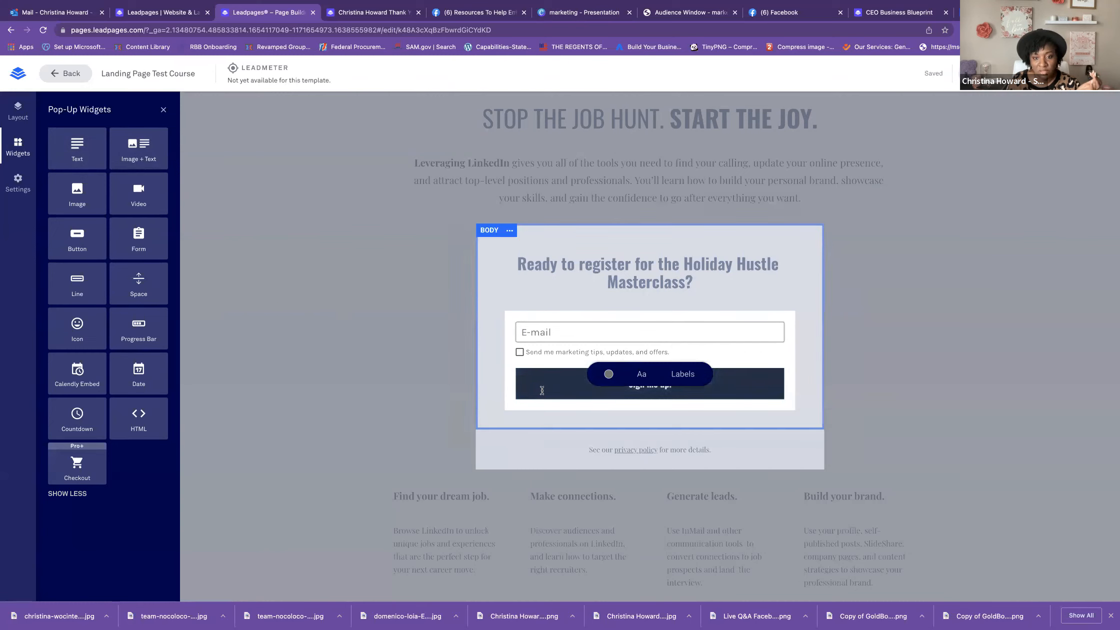
pyautogui.click(578, 388)
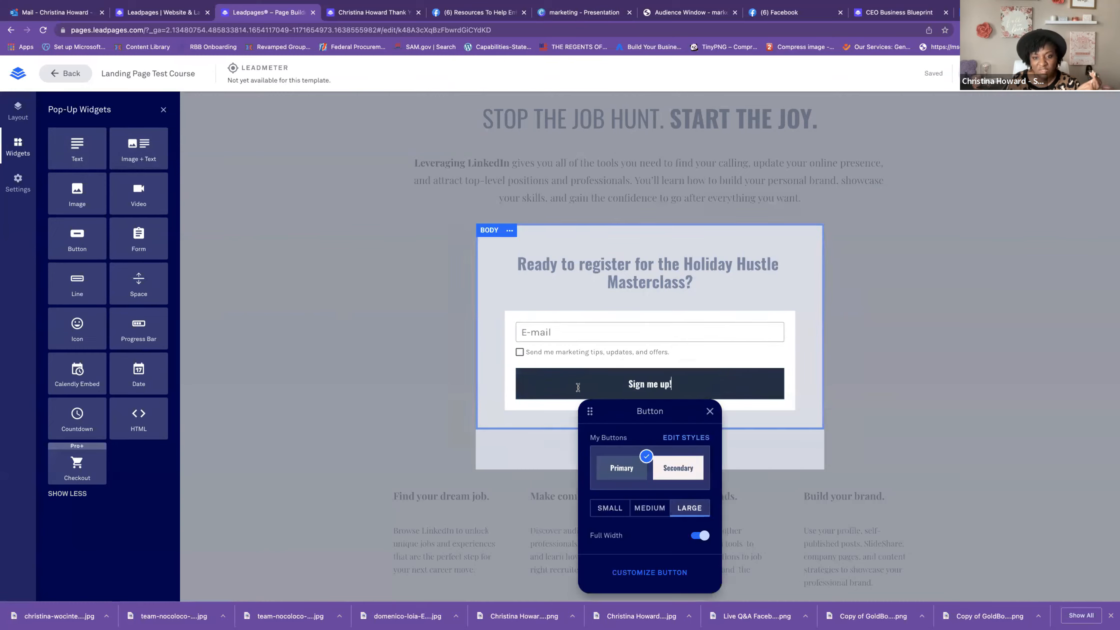
pyautogui.click(666, 580)
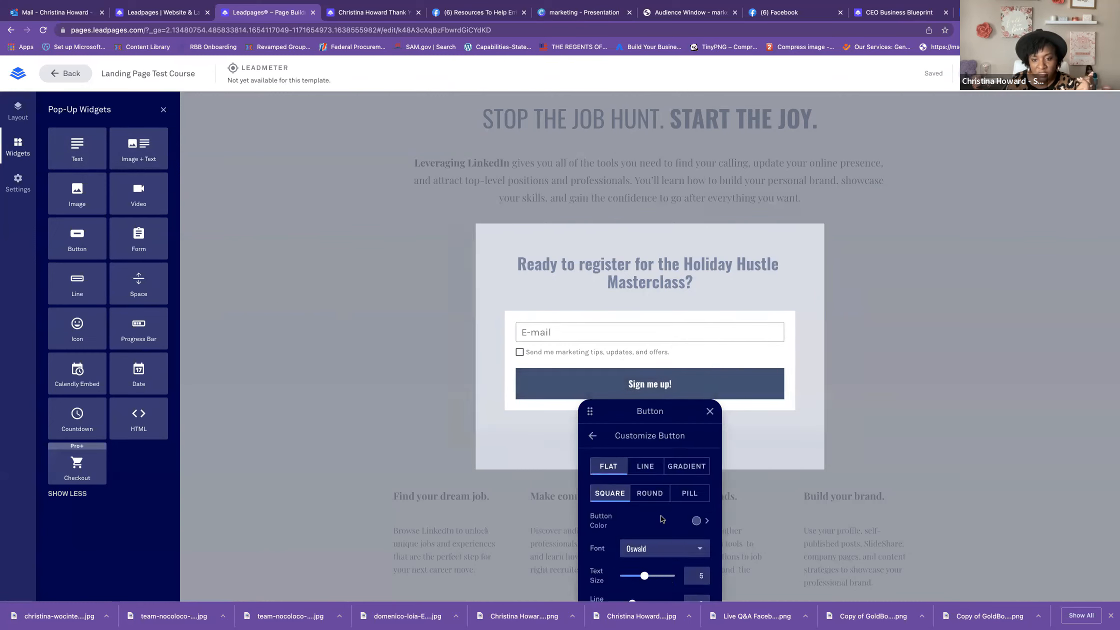
pyautogui.click(690, 525)
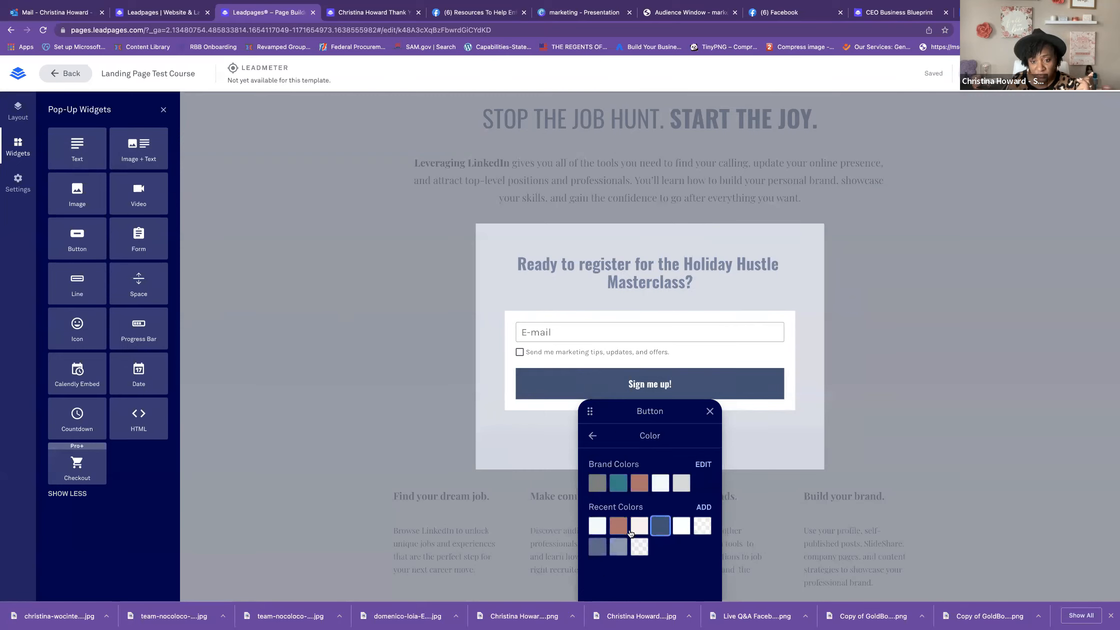
pyautogui.click(639, 487)
pyautogui.moveTo(590, 411); pyautogui.dragTo(354, 218)
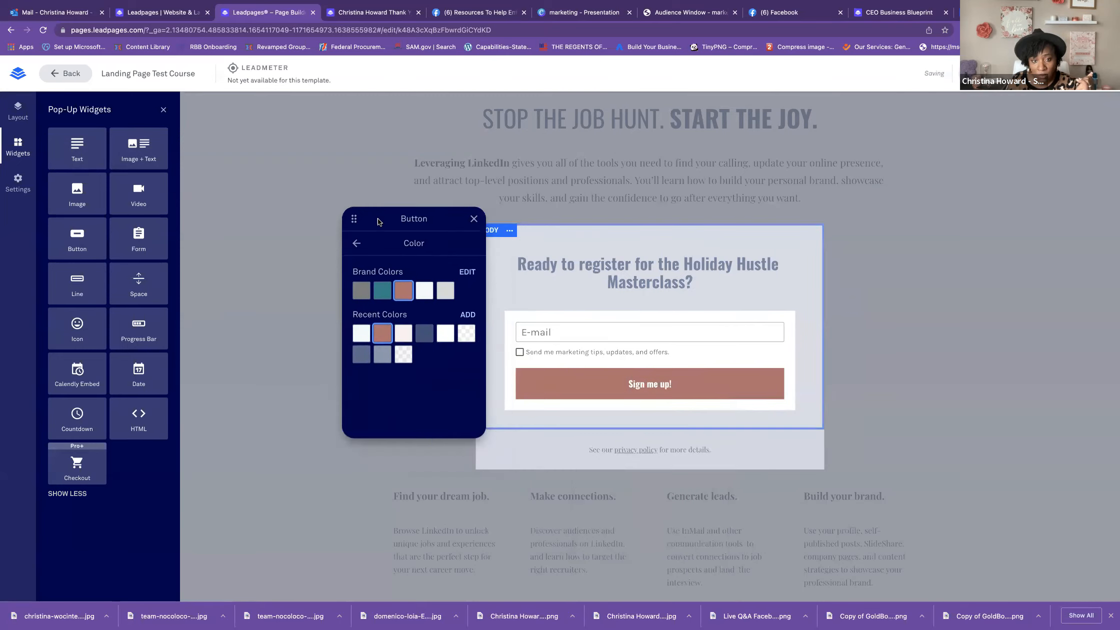
pyautogui.click(354, 244)
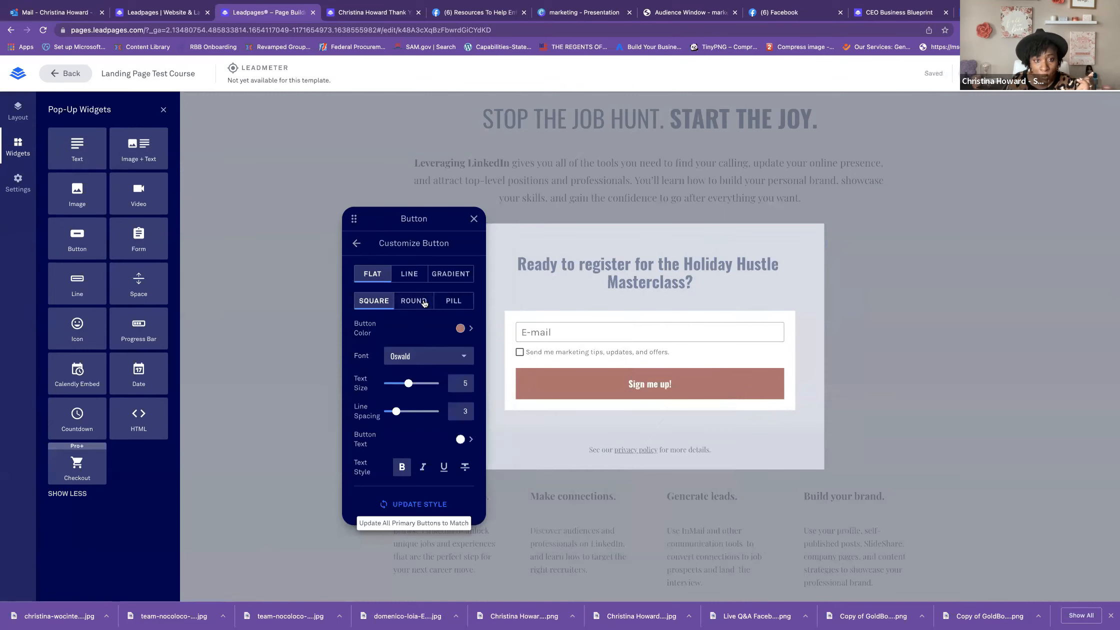
pyautogui.click(440, 300)
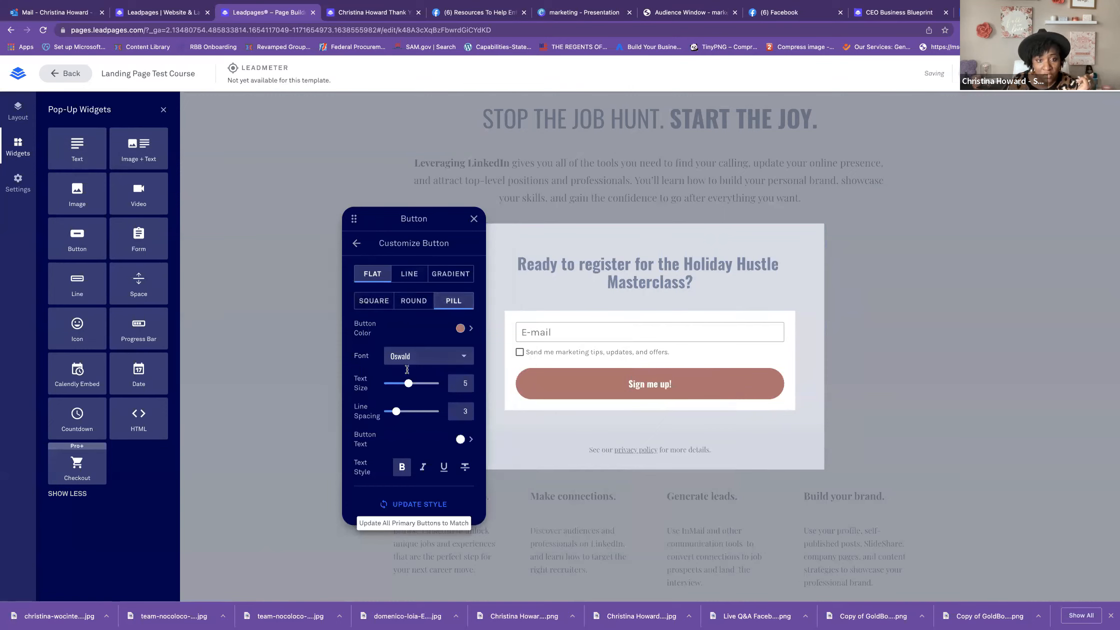
pyautogui.click(356, 243)
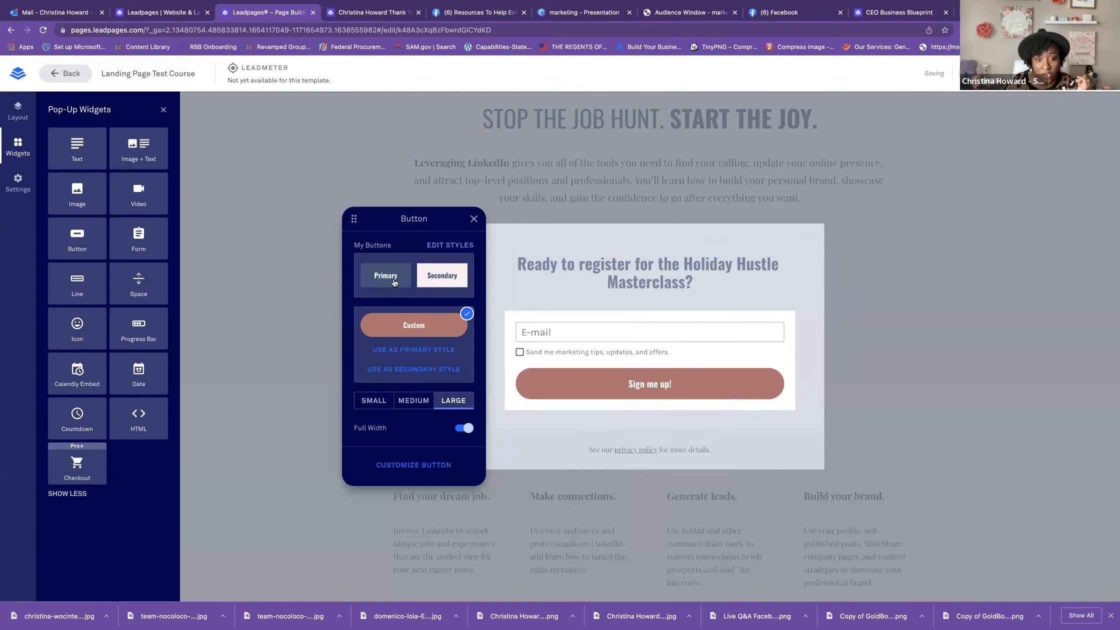
# Step: Change the pop-up form's button text to "Get Your Freebie!" and close the button settings
pyautogui.moveTo(629, 384); pyautogui.dragTo(708, 386)
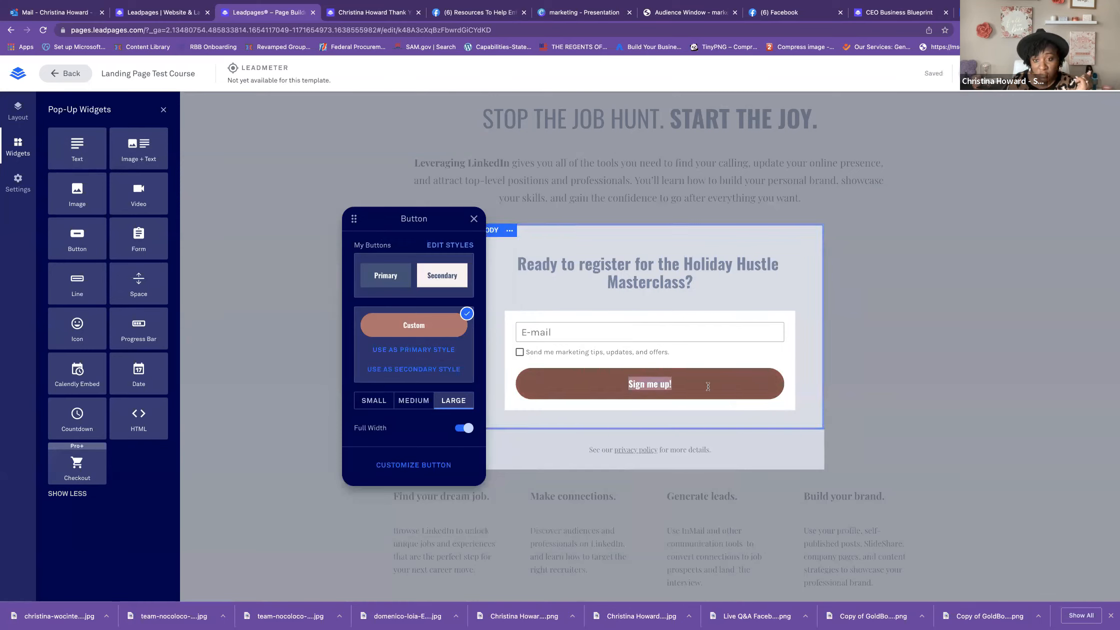
pyautogui.write('Get Y')
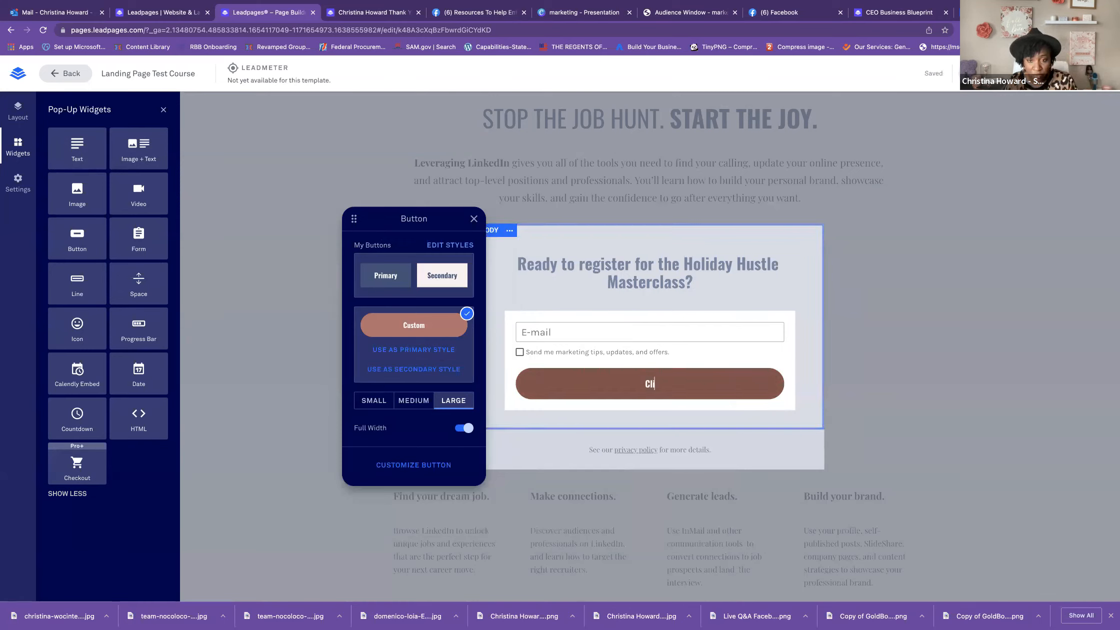
pyautogui.write('our')
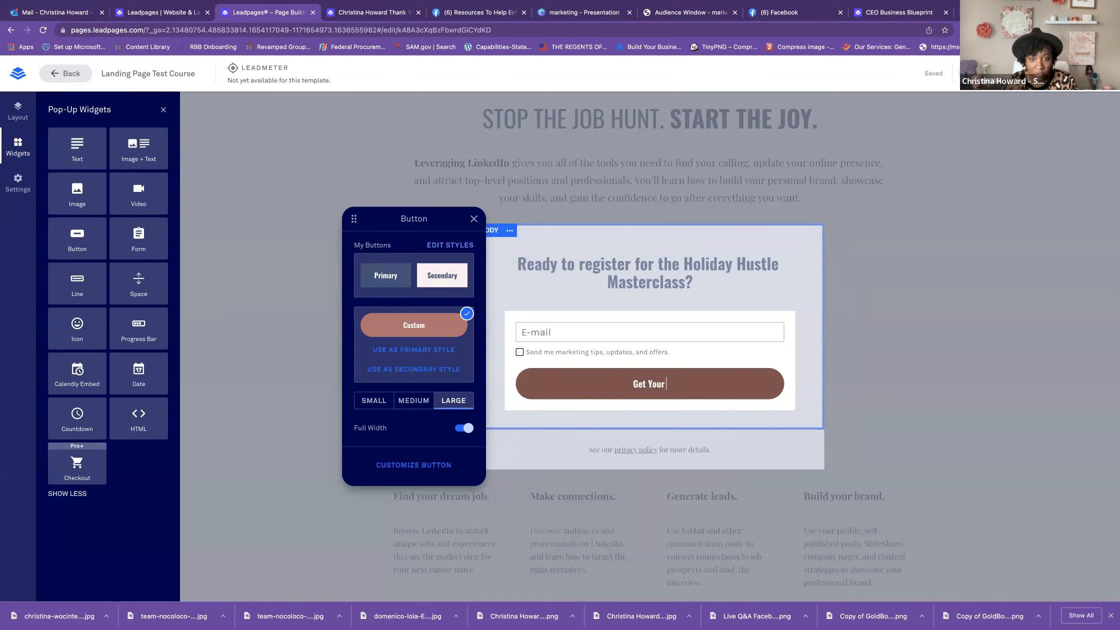
pyautogui.write(' Freebie!')
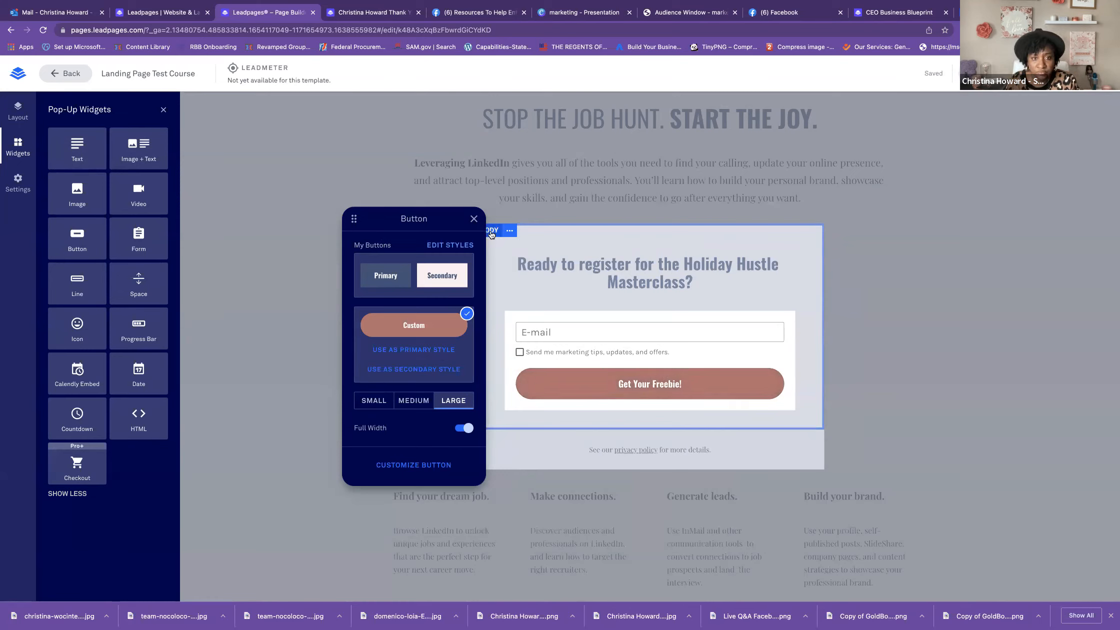
pyautogui.click(554, 339)
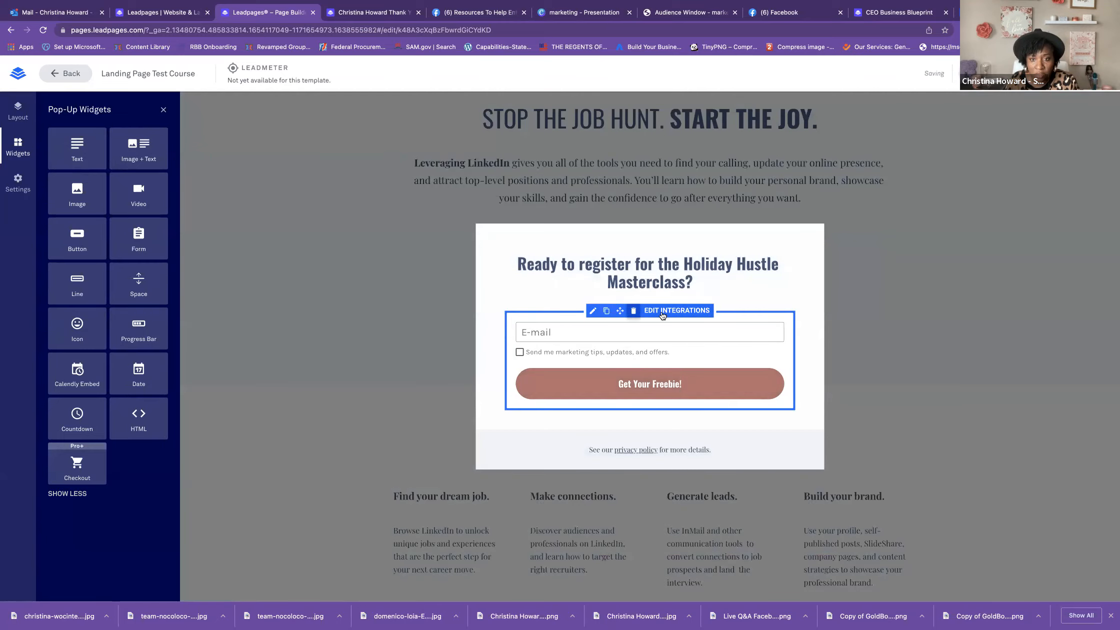
# Step: Go through the pop-up form's integrations to its fields and add a First Name field
pyautogui.click(660, 310)
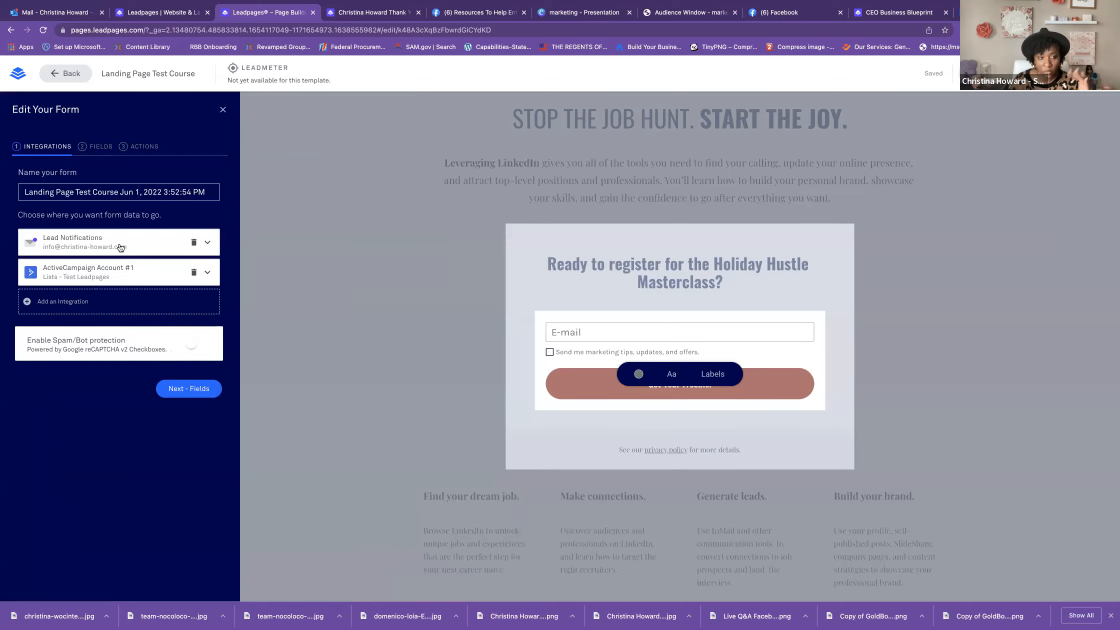
pyautogui.click(181, 390)
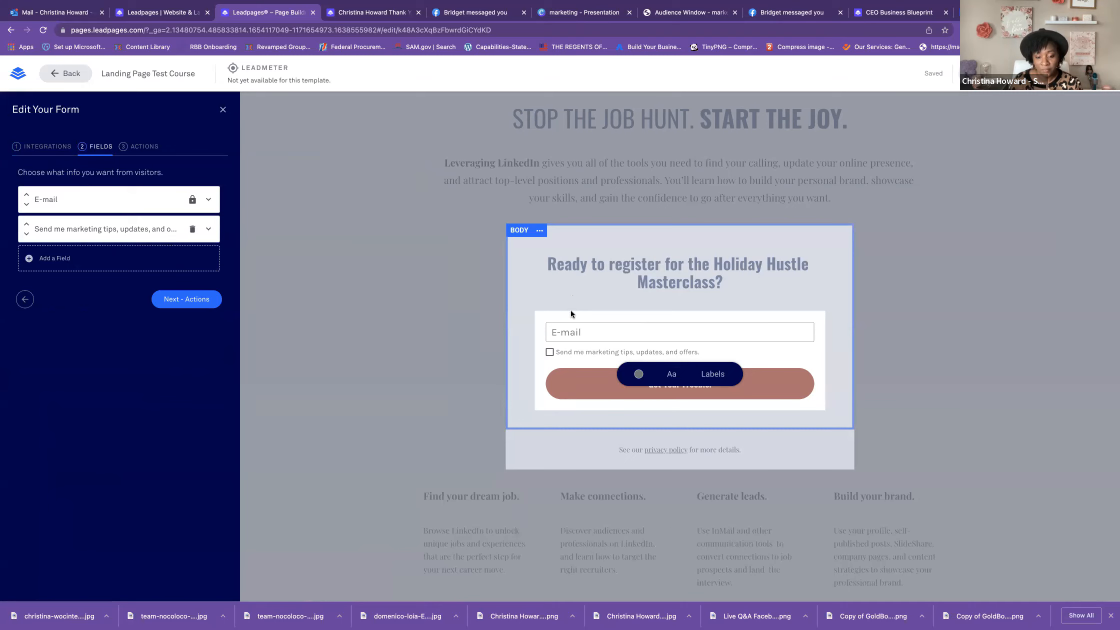
pyautogui.click(85, 260)
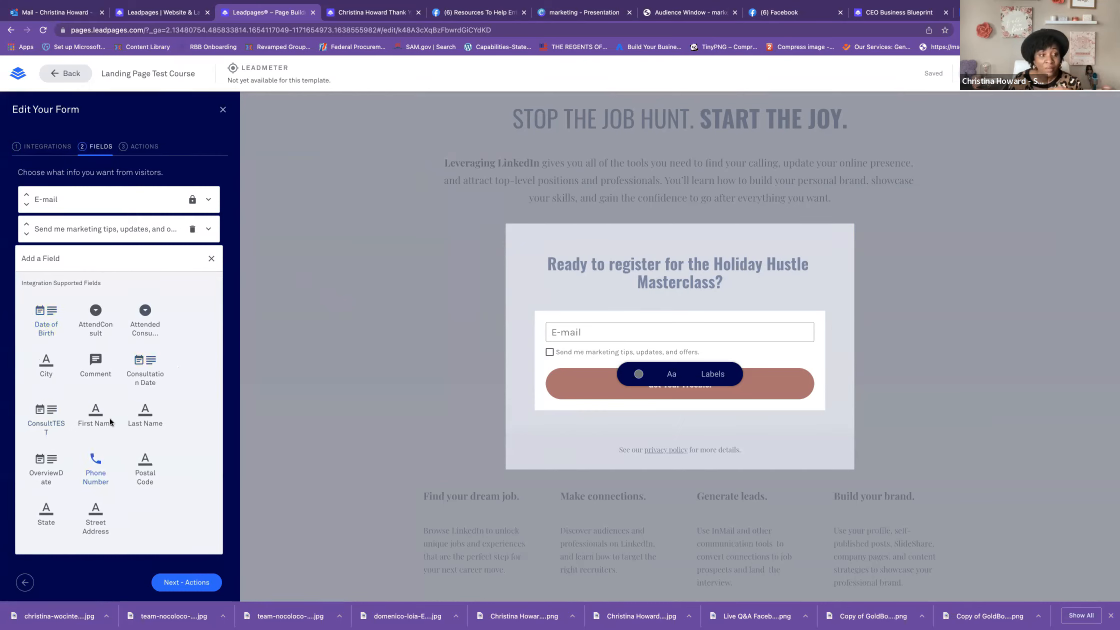
pyautogui.click(96, 415)
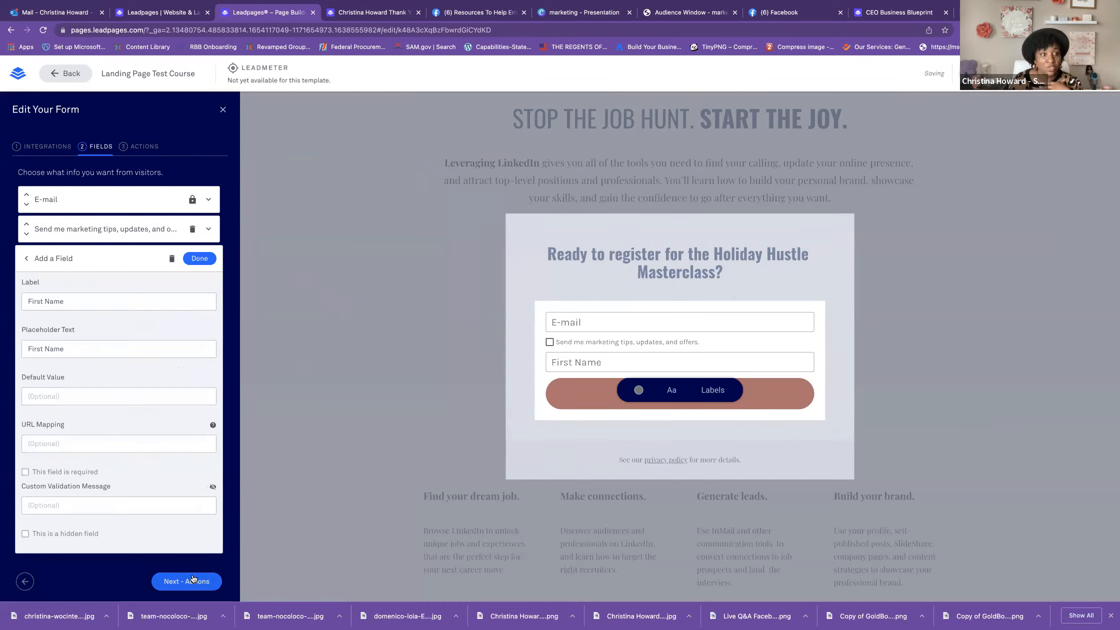
pyautogui.click(199, 259)
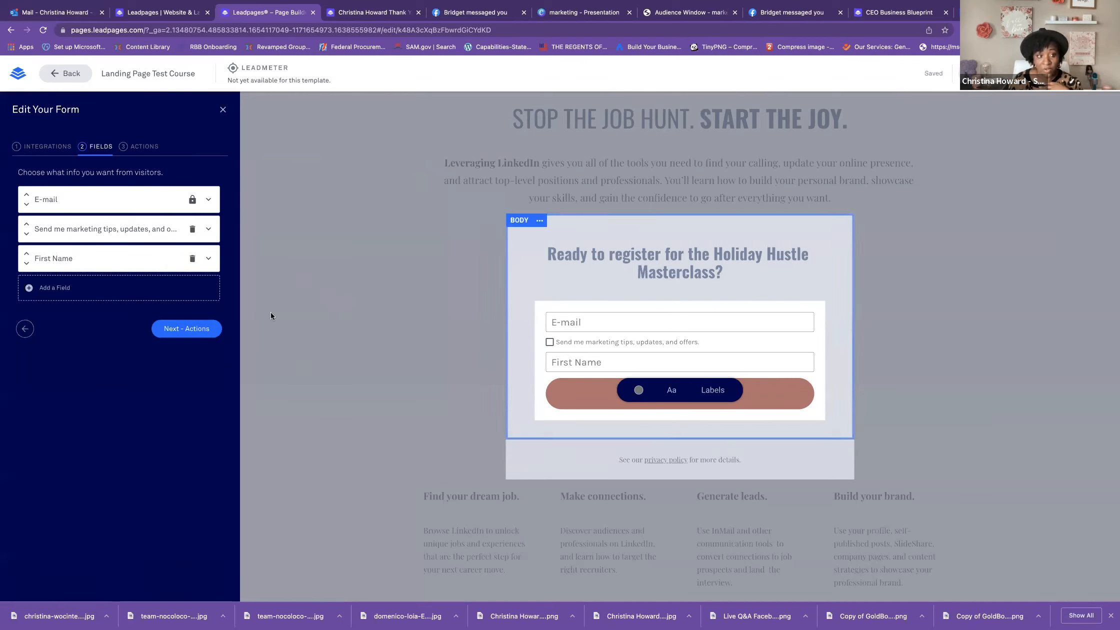
# Step: Move the First Name field above E-mail in the form and try out the marketing consent checkbox
pyautogui.click(26, 252)
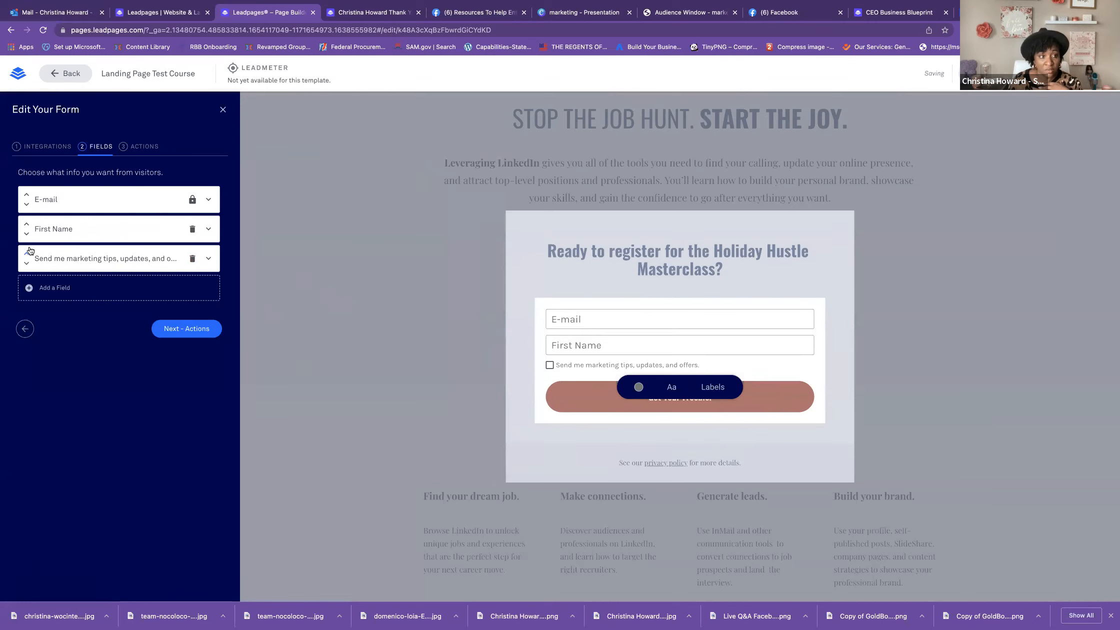
pyautogui.click(27, 224)
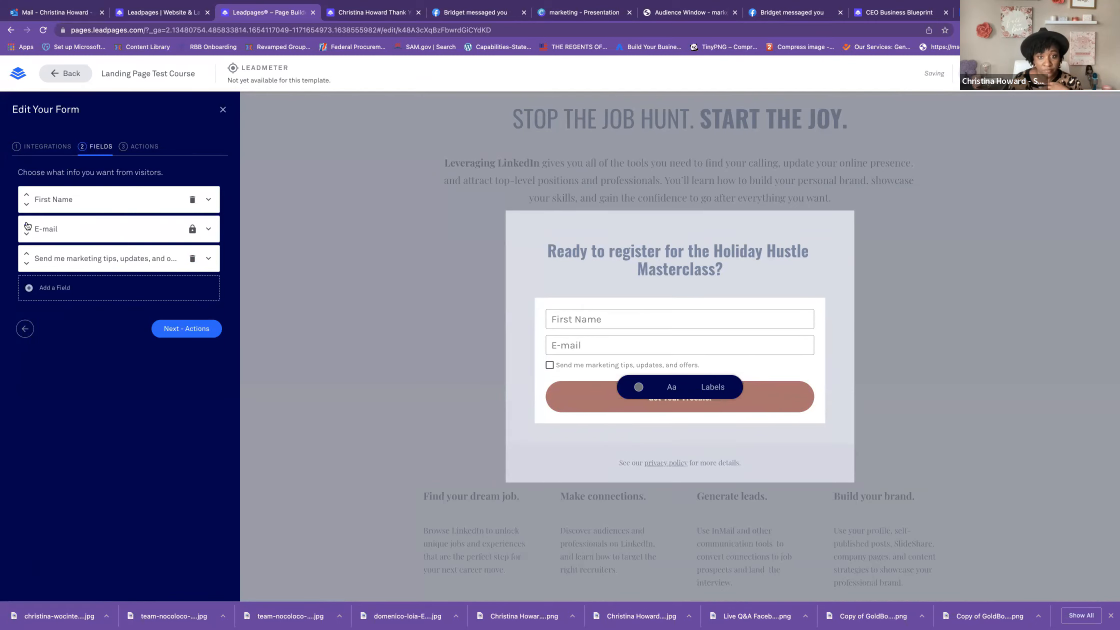
pyautogui.click(586, 366)
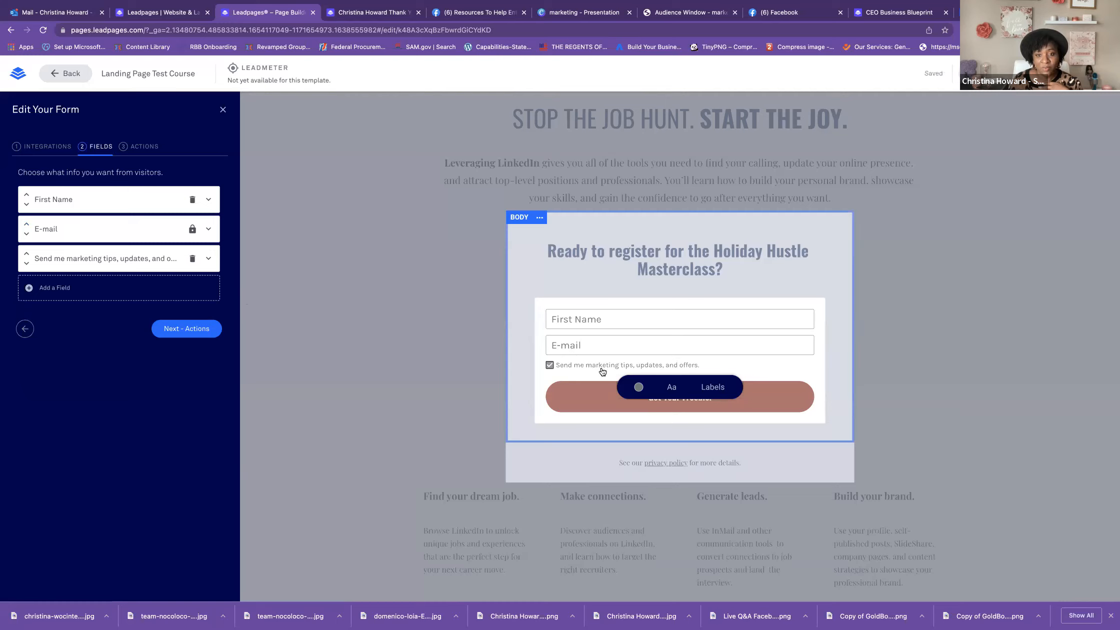
pyautogui.click(625, 367)
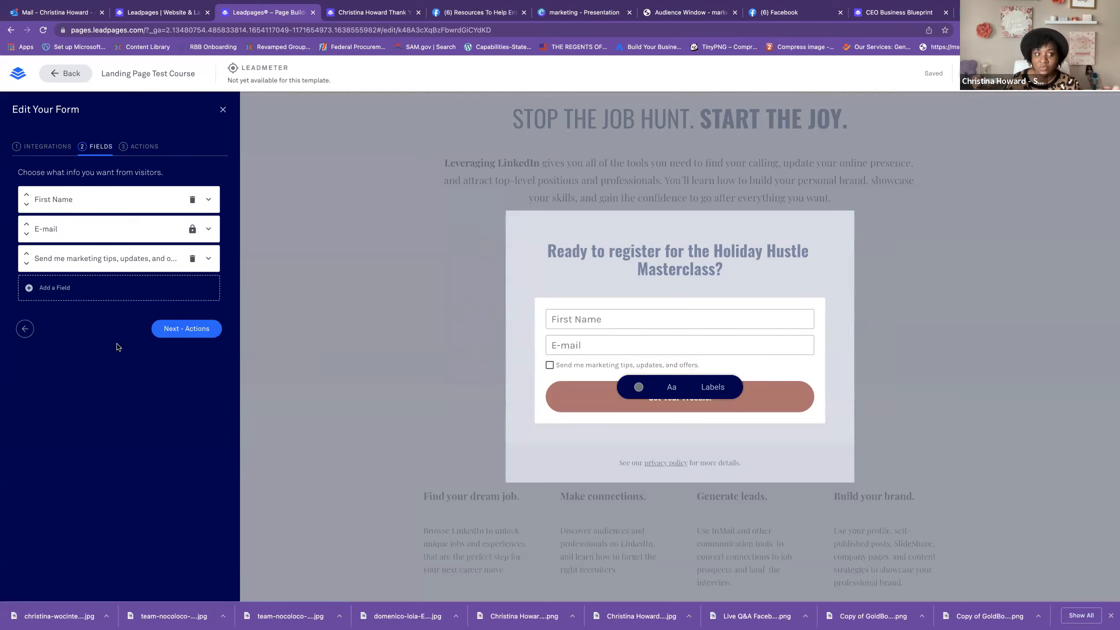
# Step: Continue to the form's actions, preview the default Leadpages thank-you page and return to the page builder
pyautogui.click(193, 339)
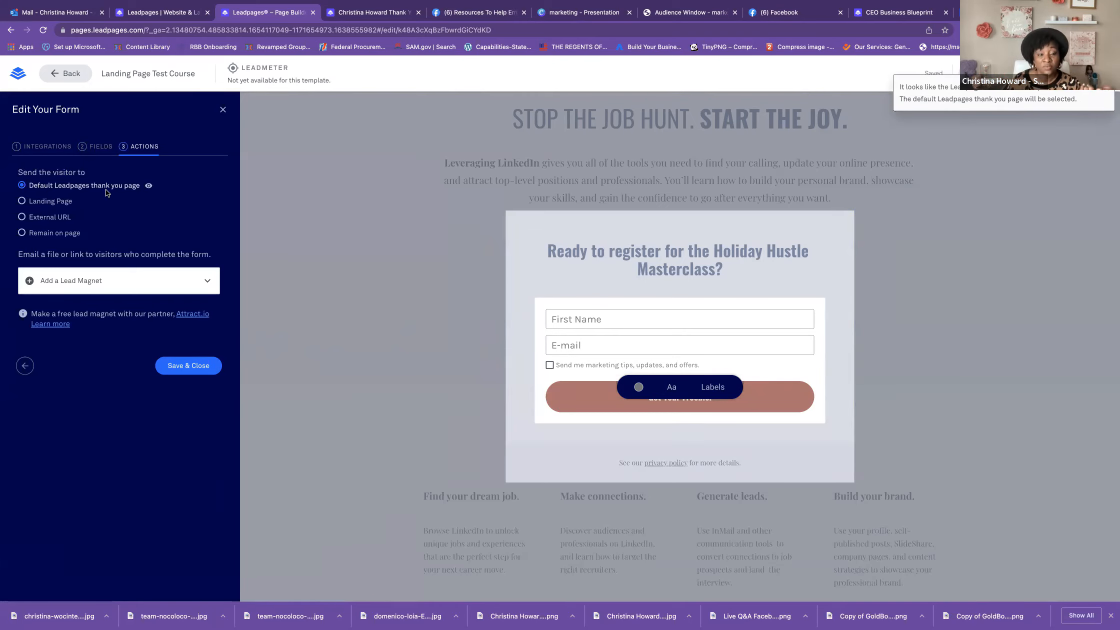
pyautogui.click(146, 189)
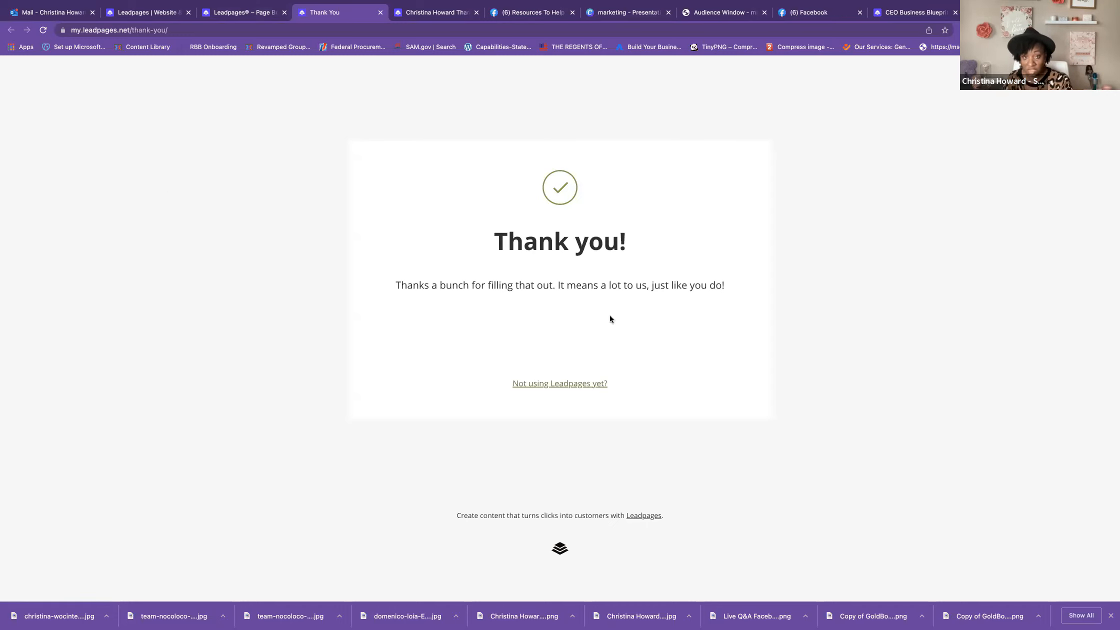
pyautogui.click(230, 36)
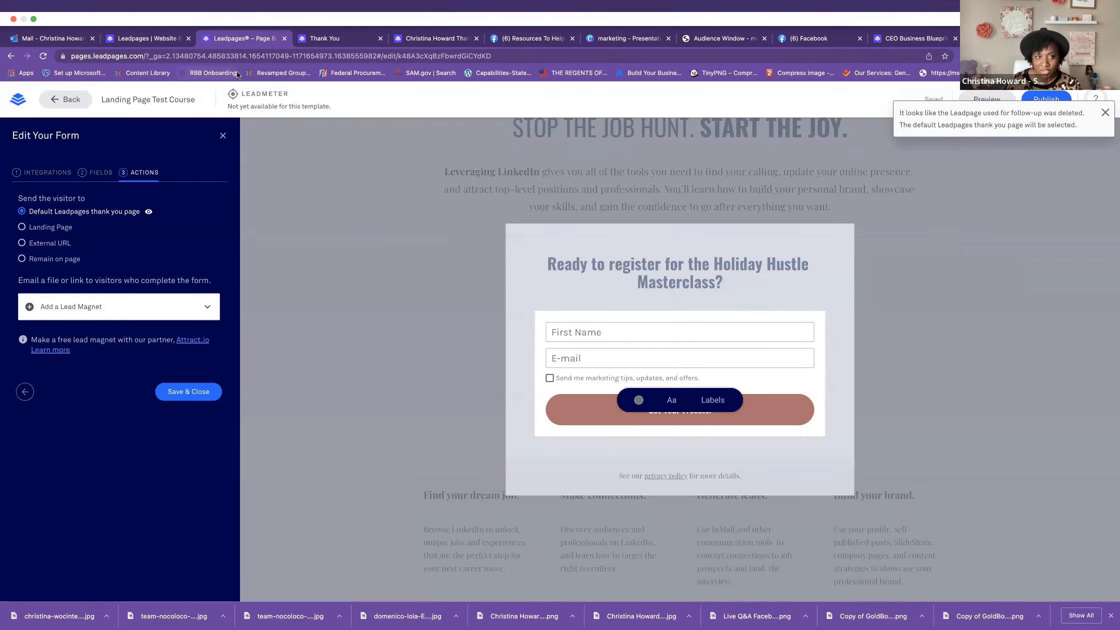
# Step: Send form visitors to a landing page instead, previewing the Teachable course-purchase thank-you page from the list before returning to the page builder
pyautogui.click(48, 200)
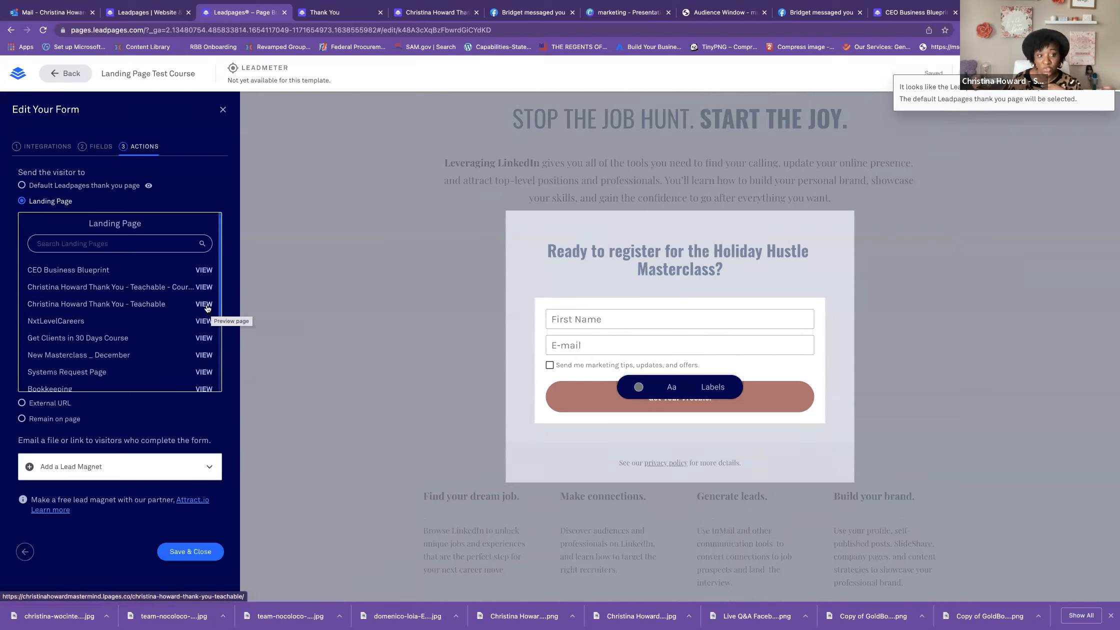
pyautogui.click(205, 289)
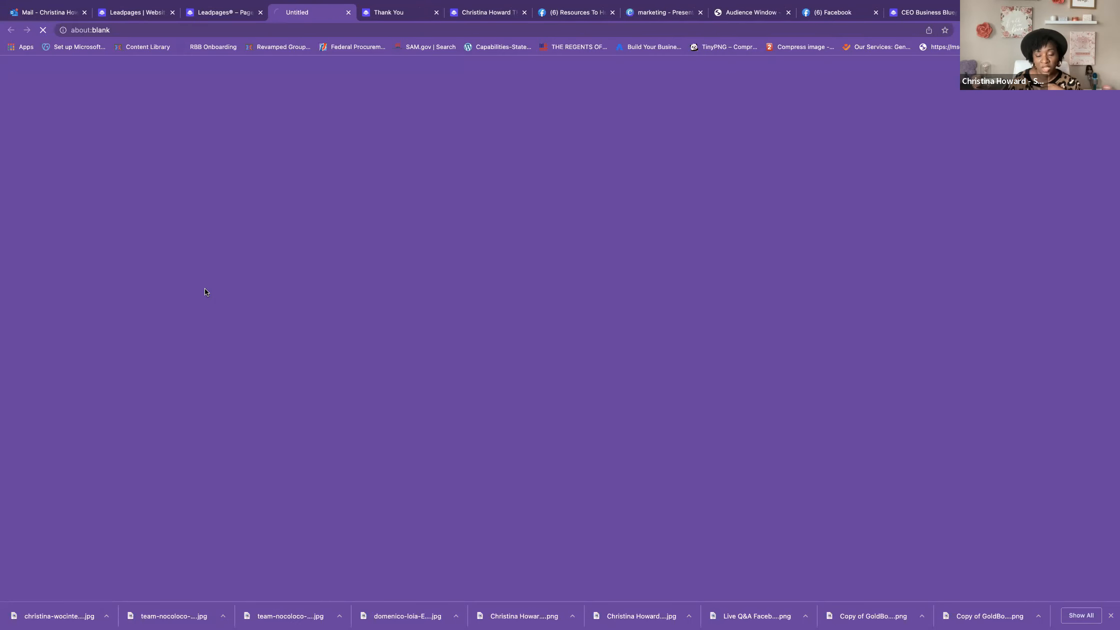
pyautogui.scroll(-5, 360, 323)
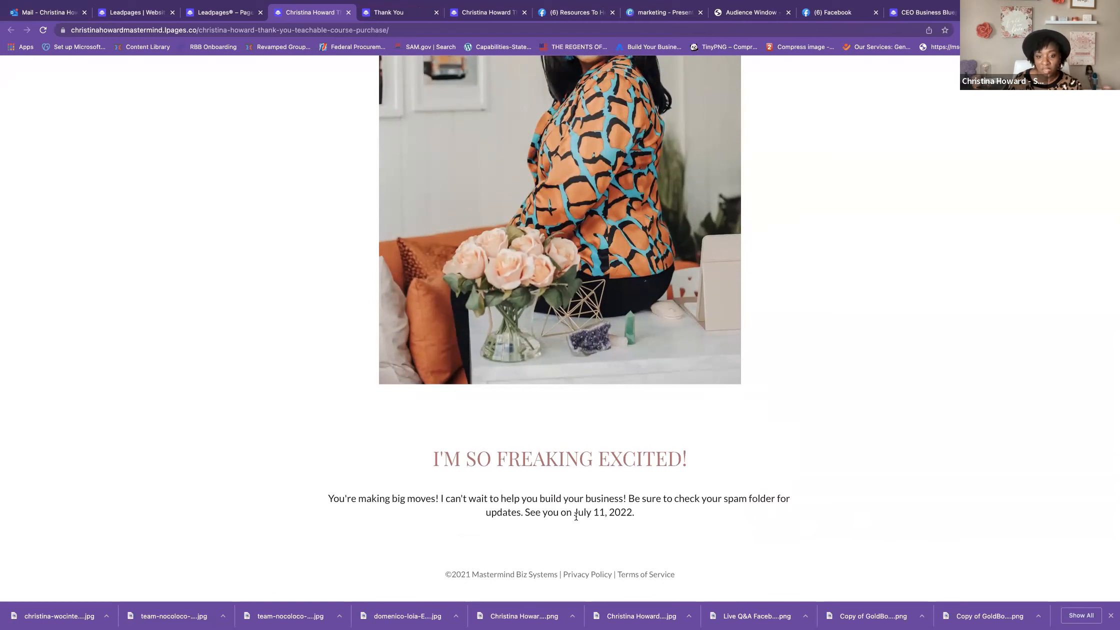
pyautogui.click(201, 15)
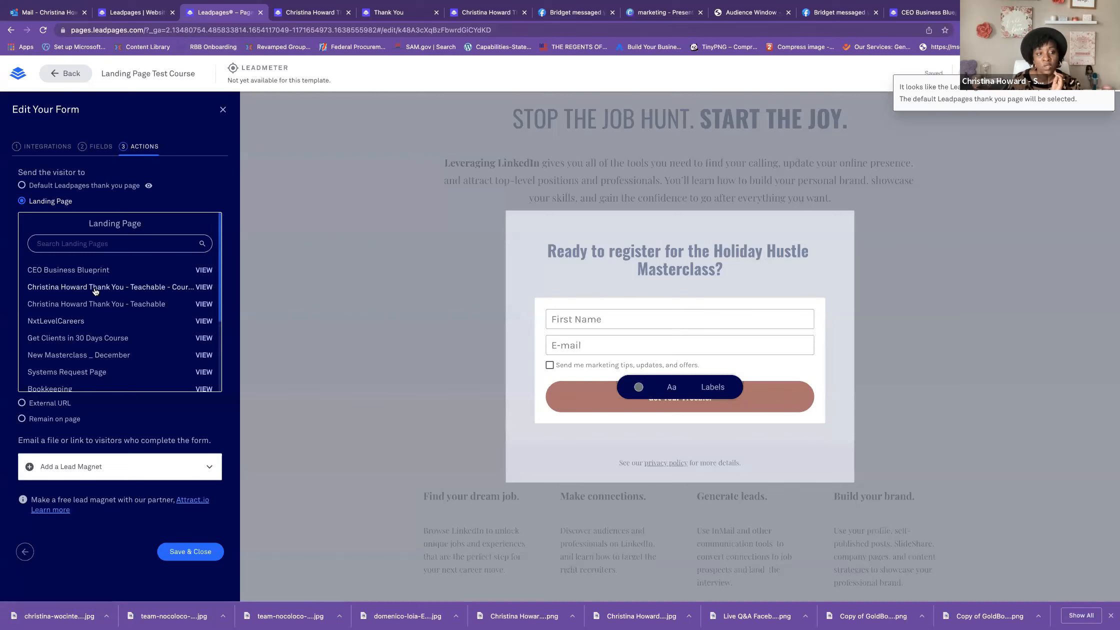
# Step: Select the plain Teachable thank-you landing page as the form's redirect, check the lead magnet choices, and save the form
pyautogui.click(93, 305)
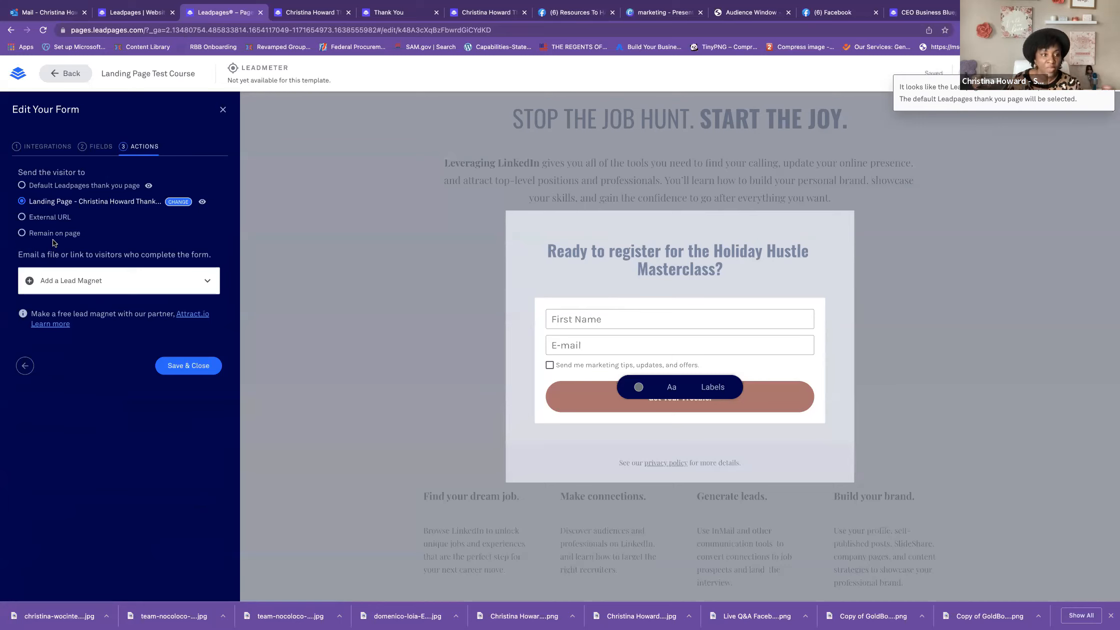
pyautogui.click(84, 281)
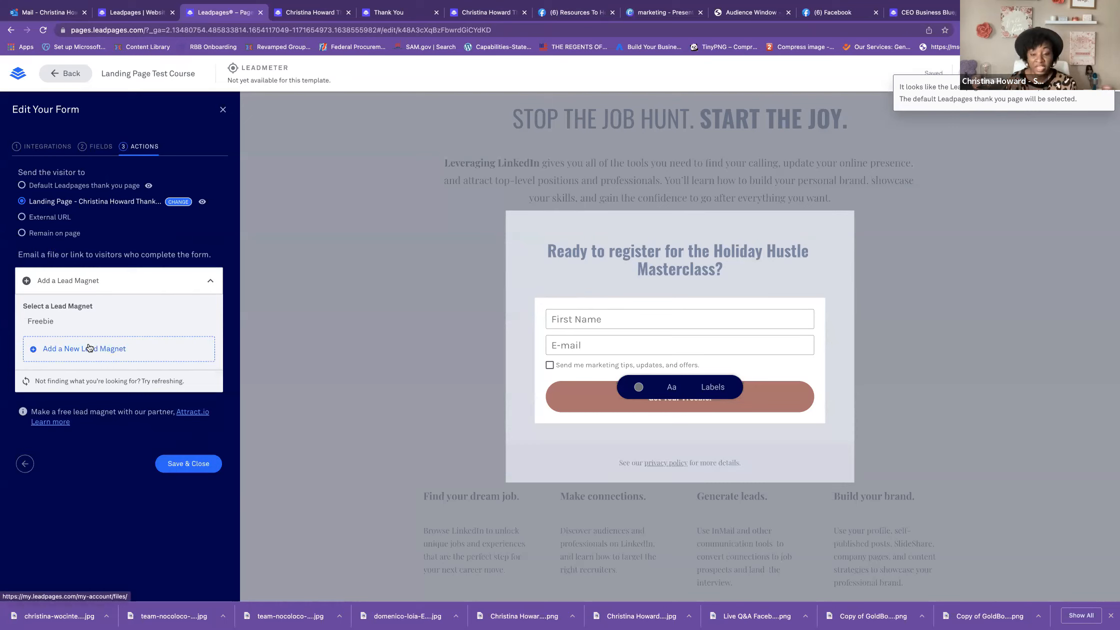
pyautogui.click(183, 464)
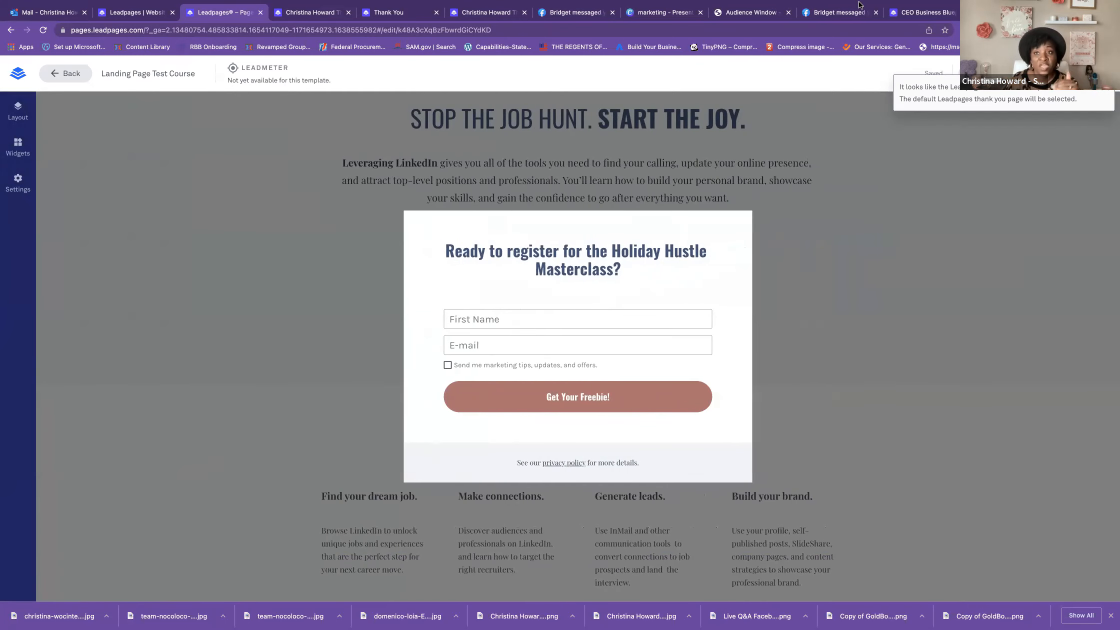
# Step: Switch to ActiveCampaign, look at the contacts in the Test Leadpages list, and bring up the automations overview
pyautogui.click(1013, 38)
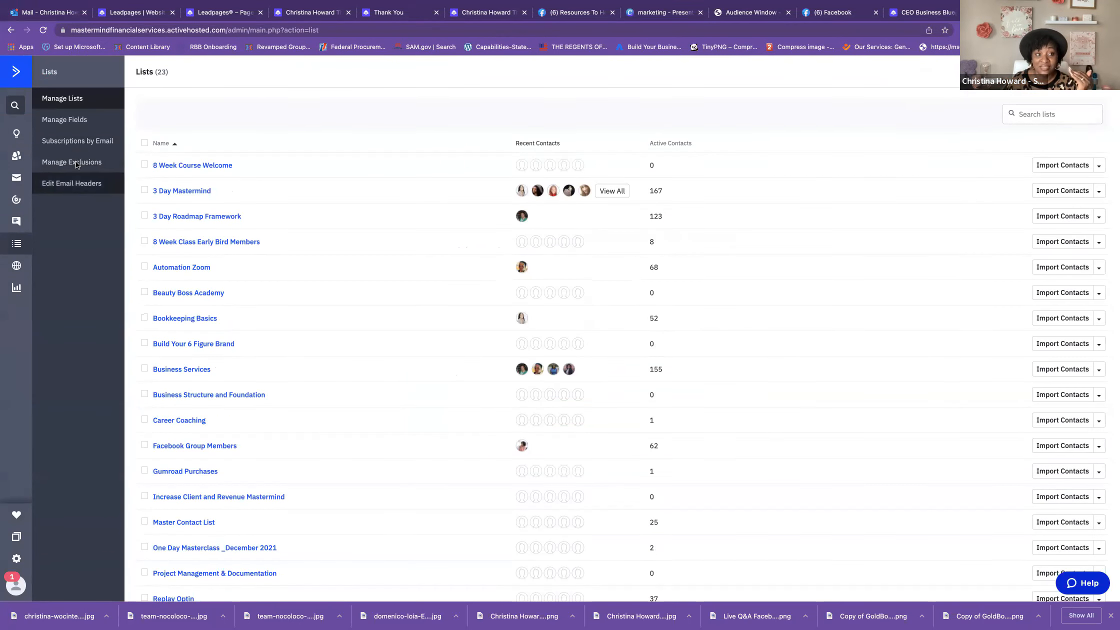
pyautogui.scroll(-3, 235, 228)
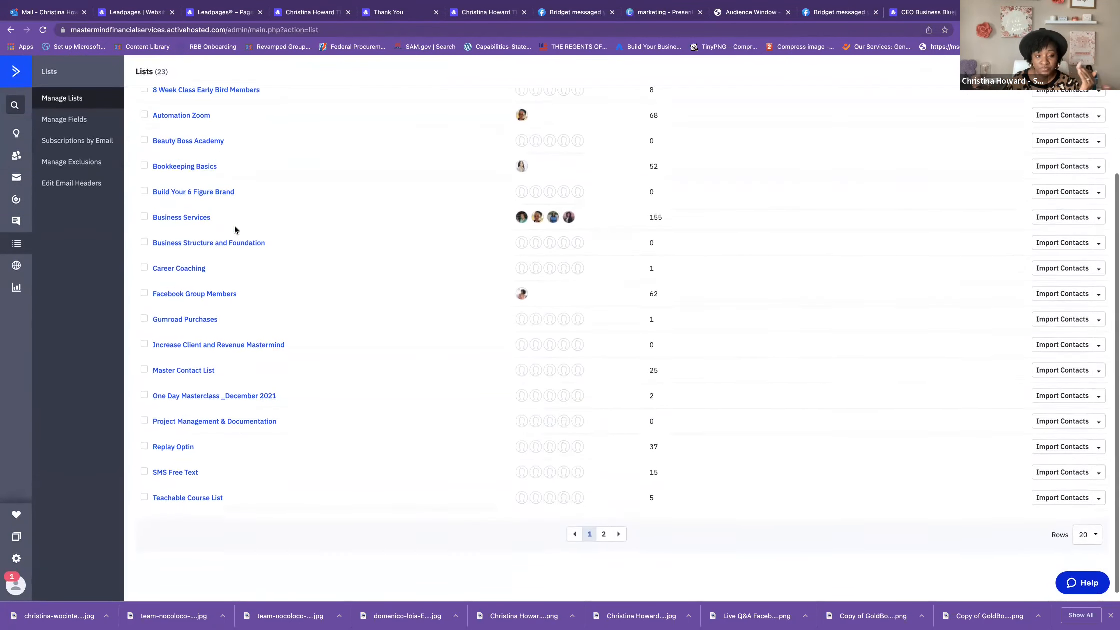
pyautogui.click(604, 534)
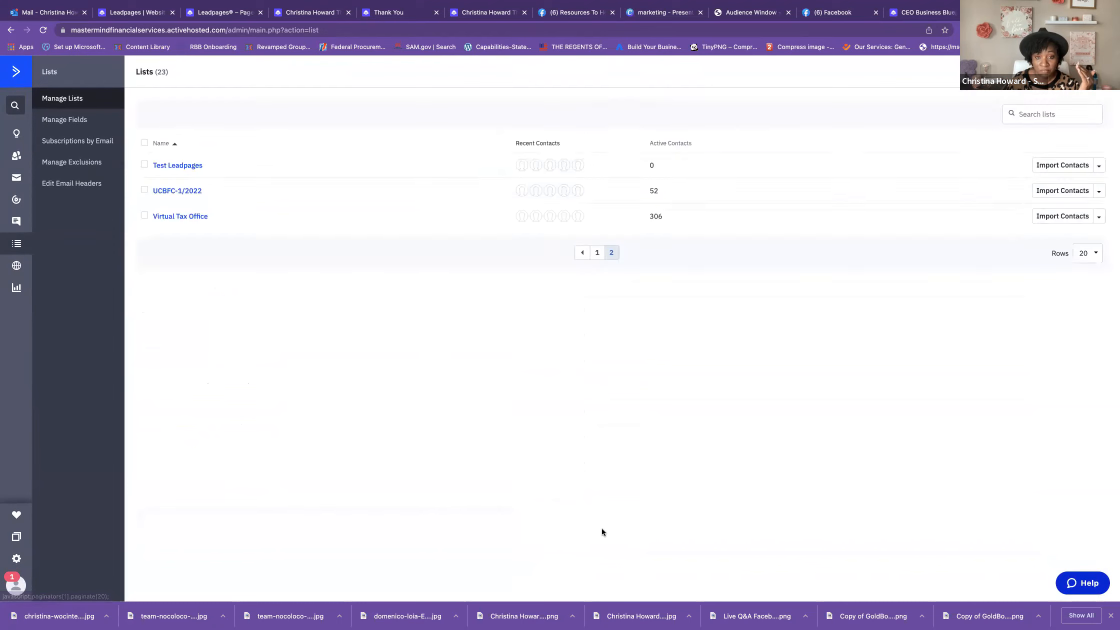
pyautogui.click(192, 167)
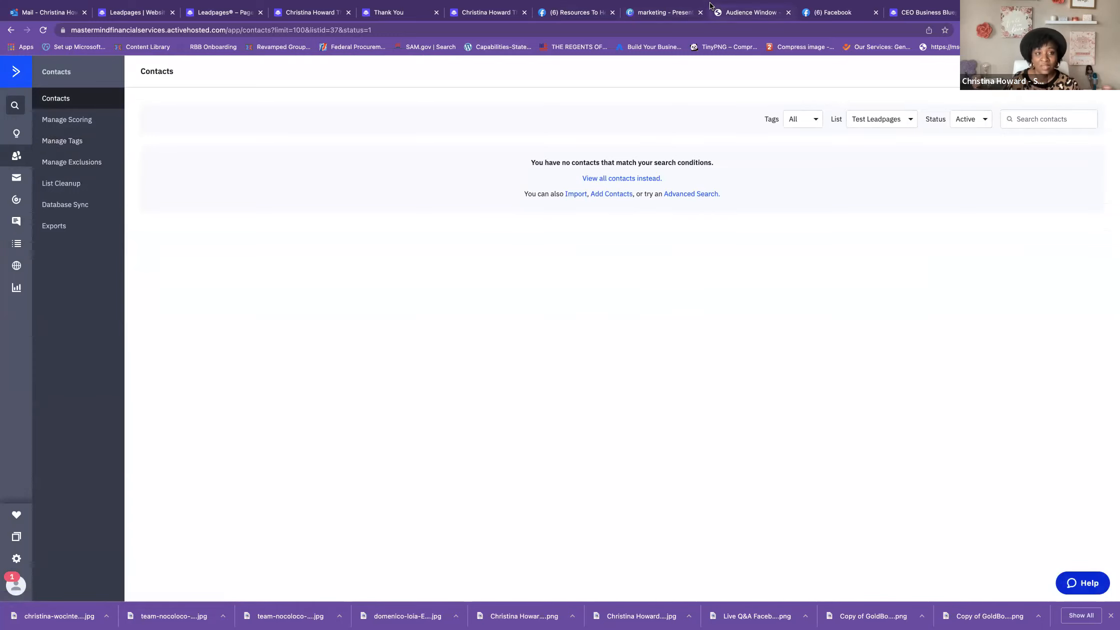
pyautogui.moveTo(628, 1)
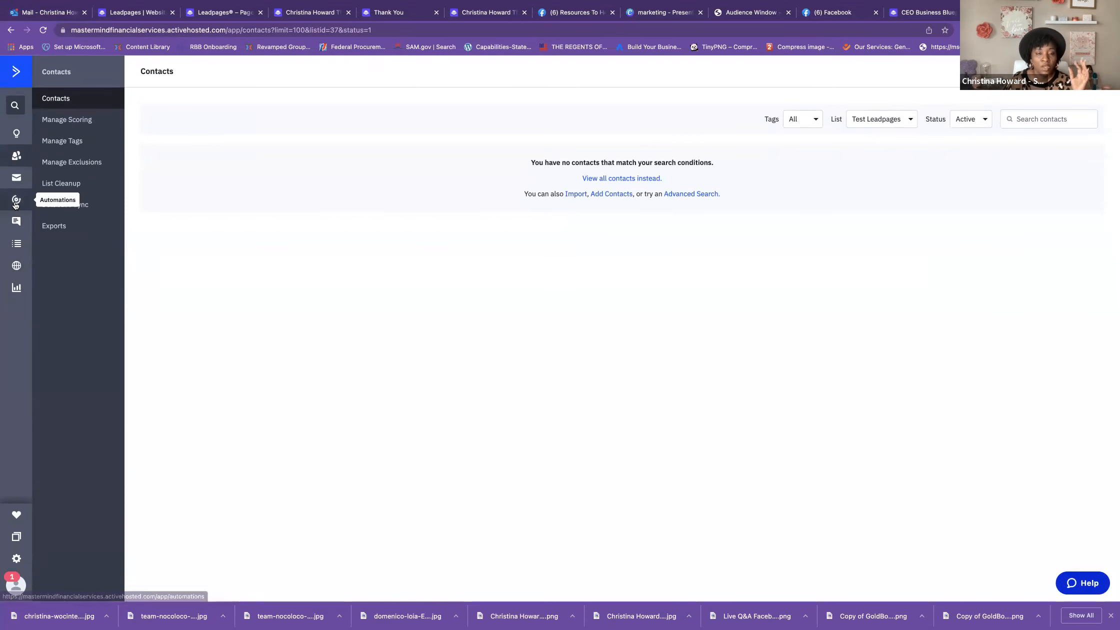
pyautogui.click(16, 202)
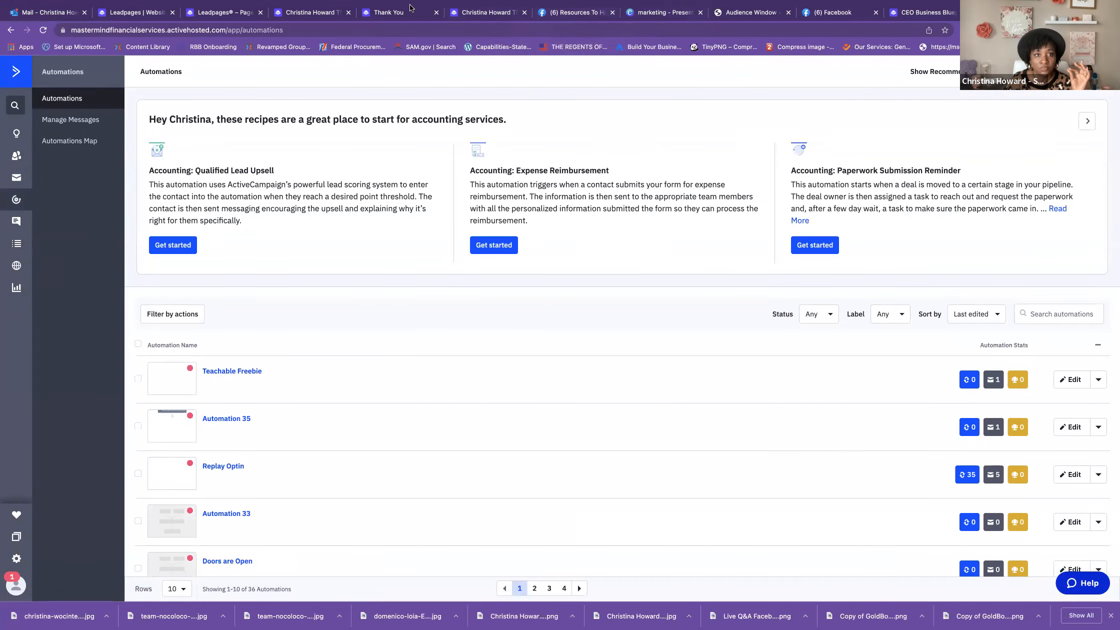
# Step: Load the CEO Business Blueprint website in the browser tab holding the default thank-you page to view its freebie pop-up
pyautogui.click(385, 22)
pyautogui.click(386, 28)
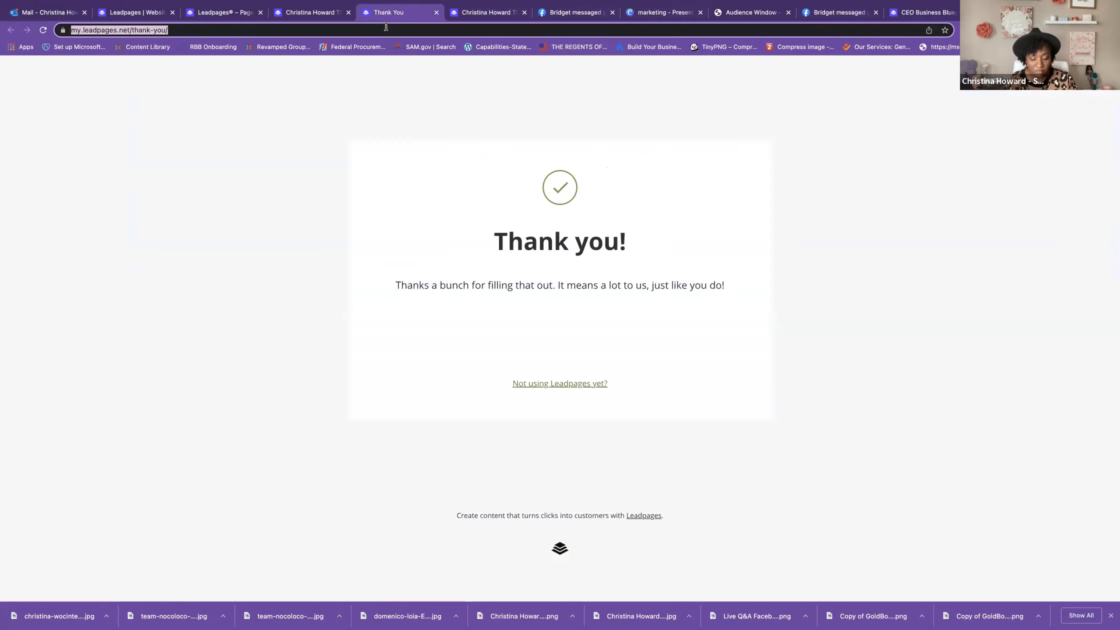
pyautogui.write('chr')
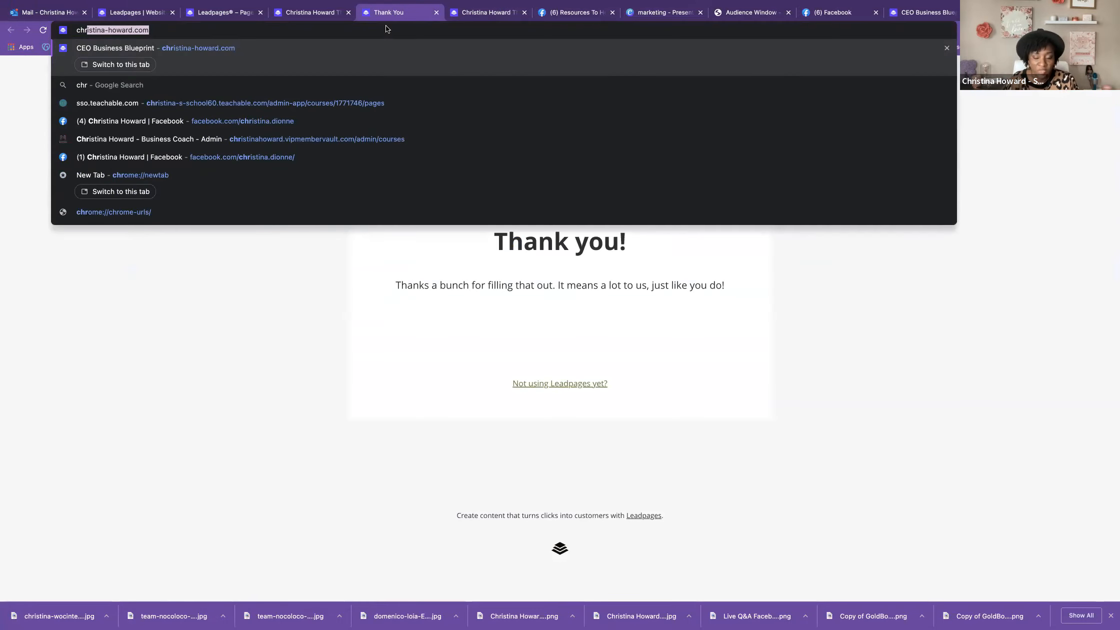
pyautogui.press('Return')
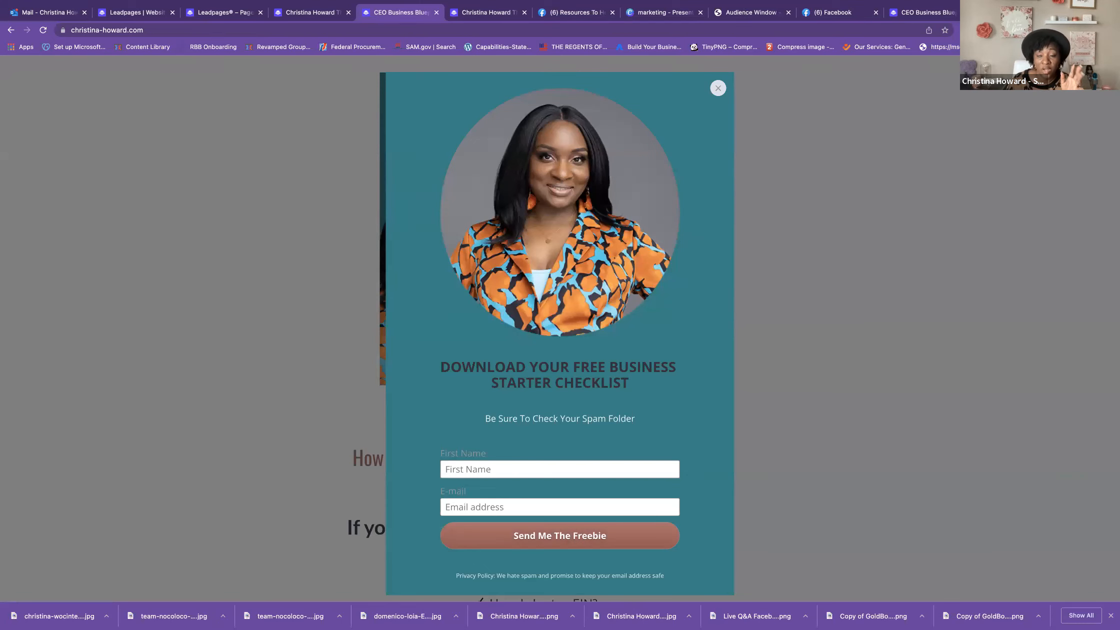
# Step: Return to ActiveCampaign's lists, look through both pages, and view the contacts in the Teachable Course List
pyautogui.click(1015, 13)
pyautogui.click(16, 245)
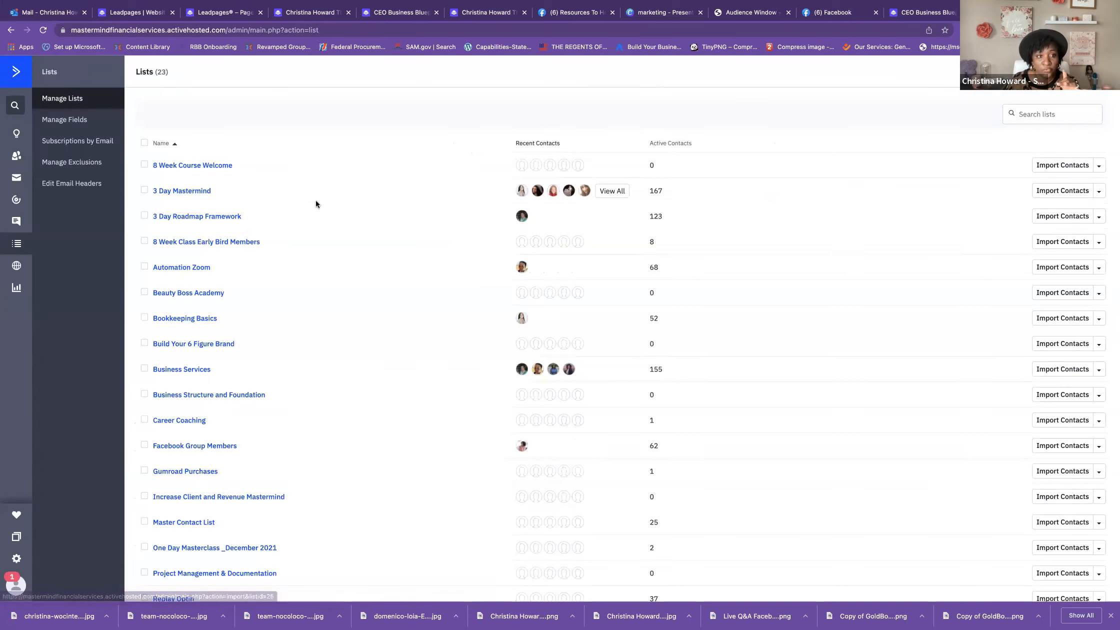
pyautogui.scroll(-3, 316, 201)
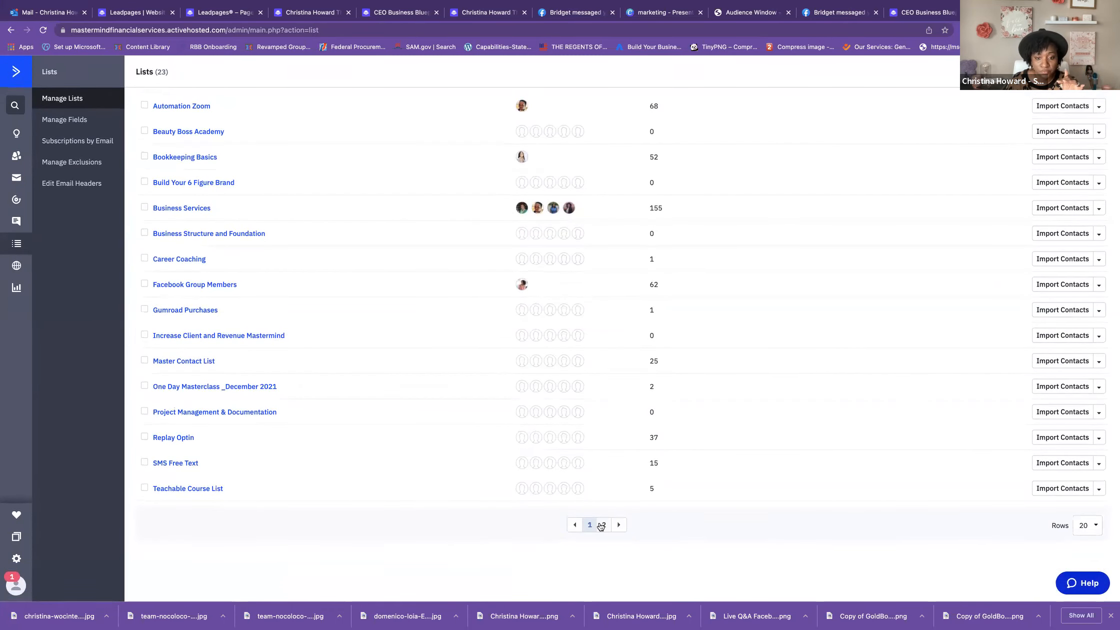
pyautogui.click(602, 524)
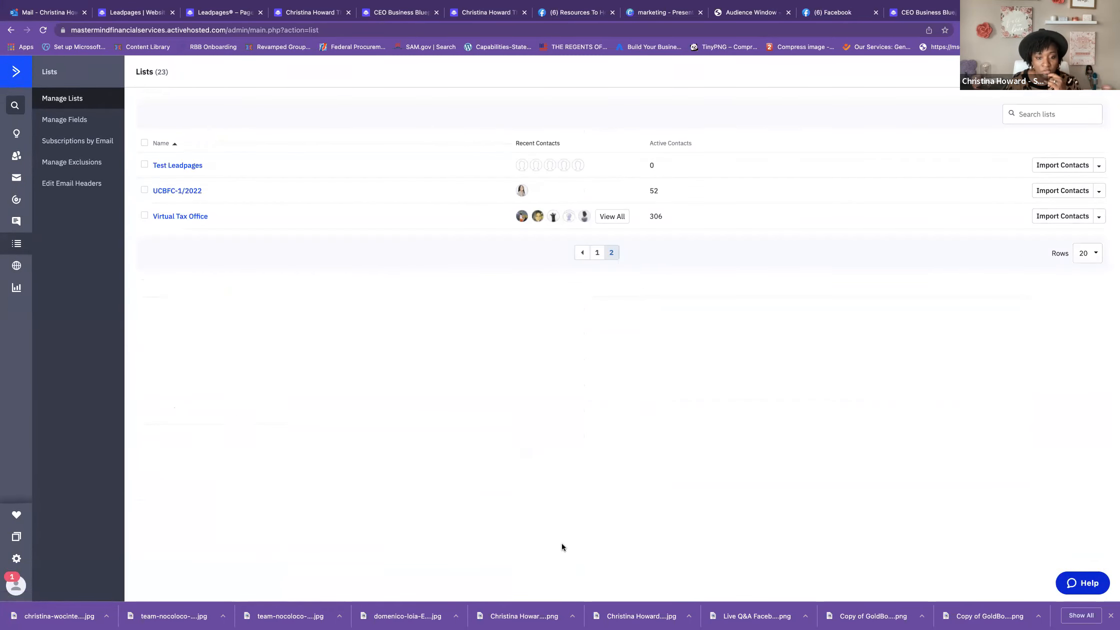
pyautogui.click(591, 257)
pyautogui.scroll(-3, 298, 432)
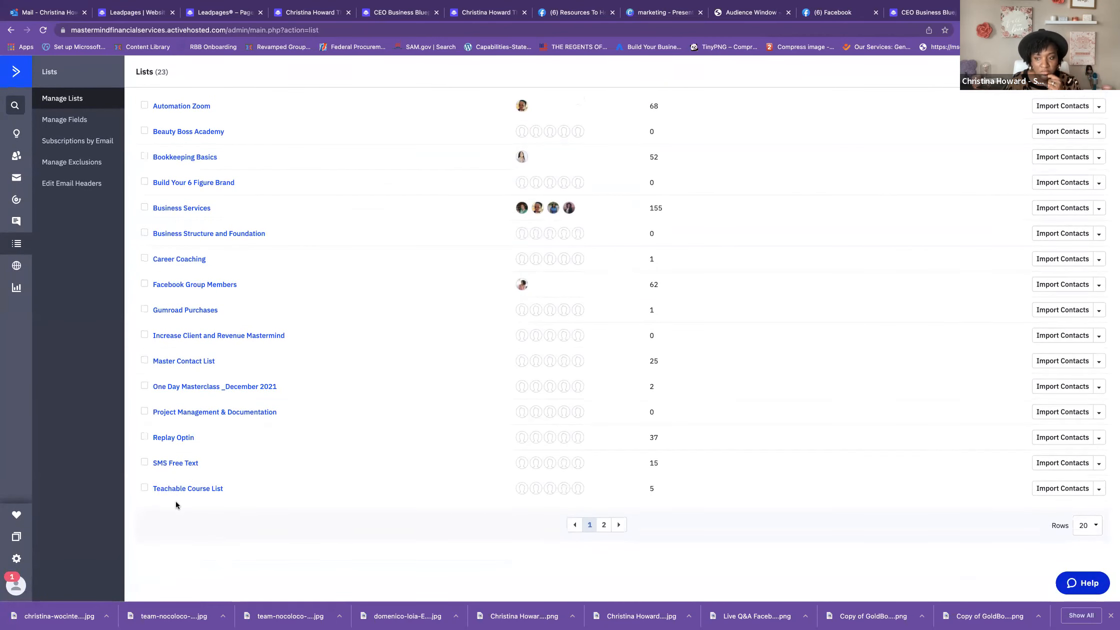
pyautogui.click(179, 489)
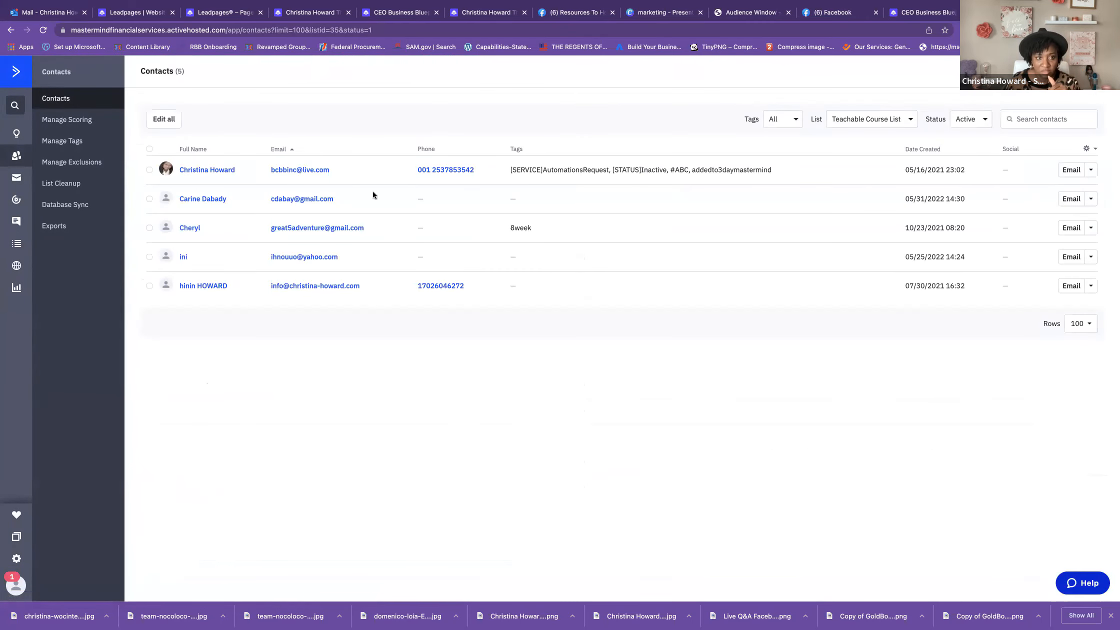
# Step: Open the Teachable Freebie automation and view the settings of its step that sends the Freebie email
pyautogui.click(16, 200)
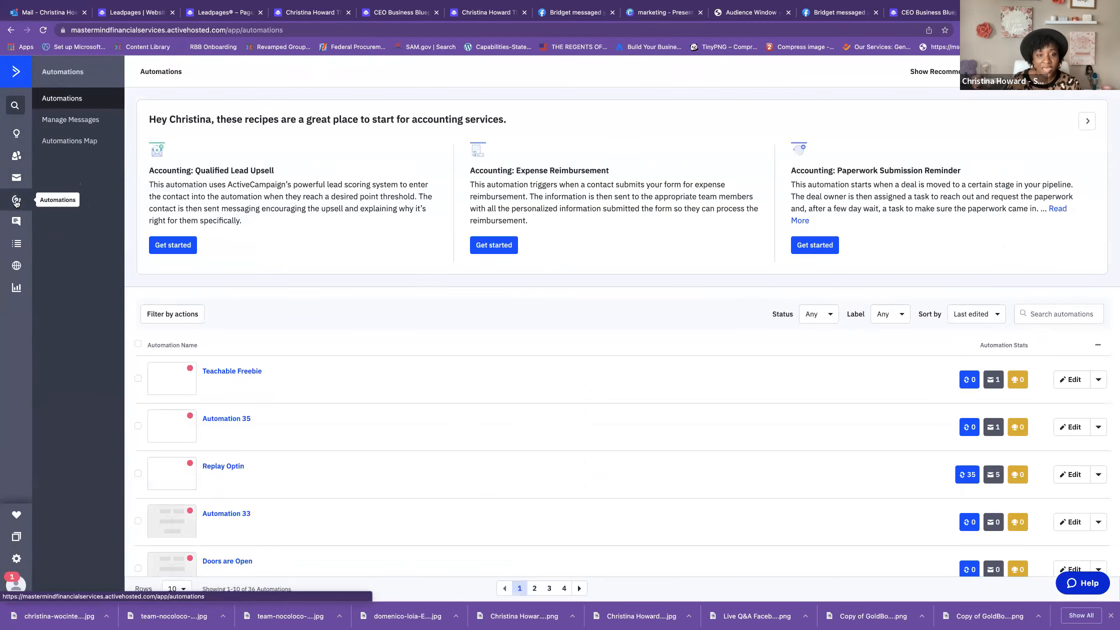
pyautogui.click(215, 373)
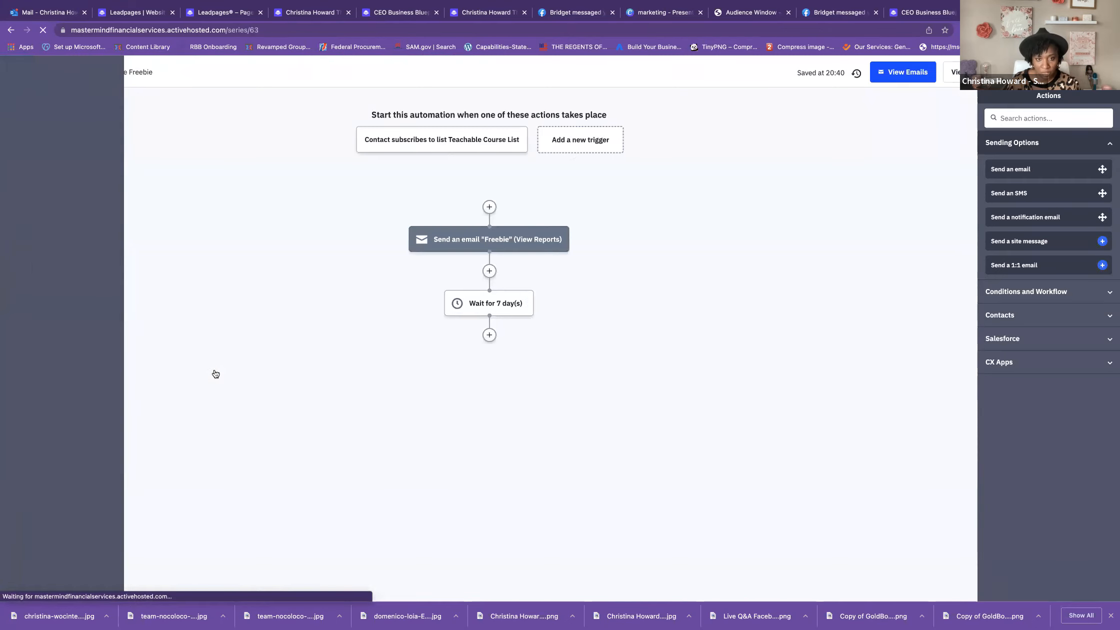
pyautogui.moveTo(485, 239)
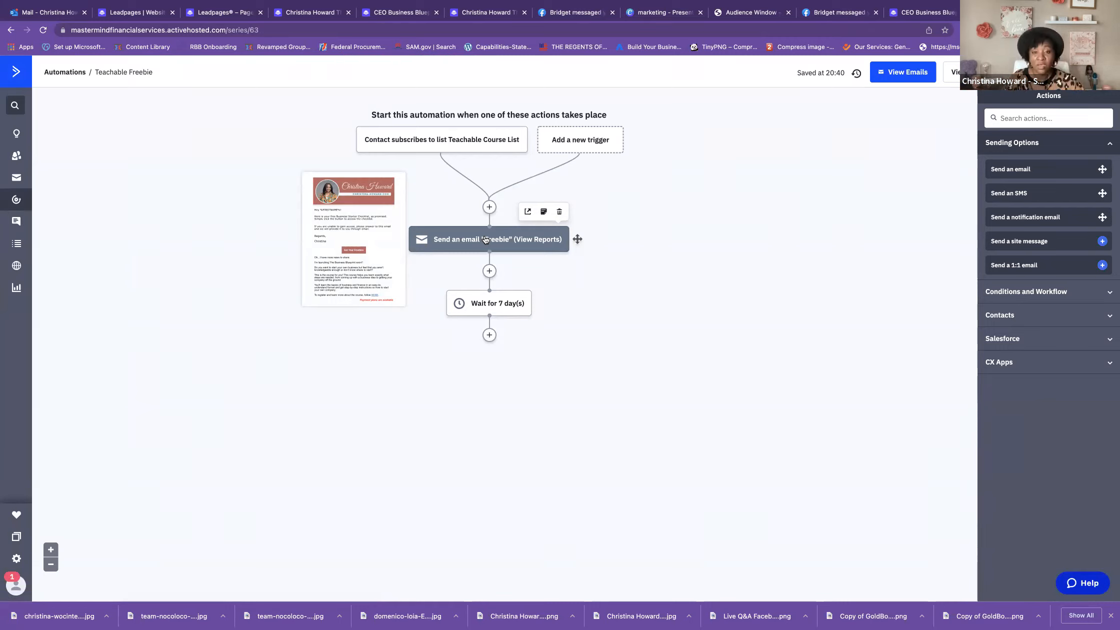
pyautogui.click(456, 239)
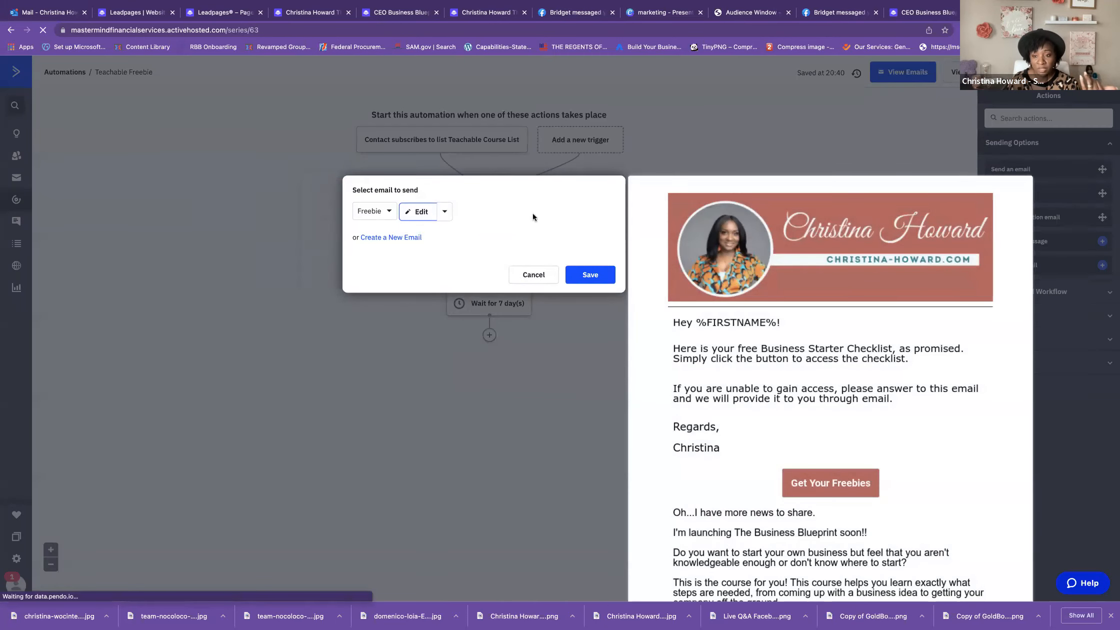
# Step: Open the Freebie email in the designer and review its greeting, freebie button and course promotion text
pyautogui.click(811, 229)
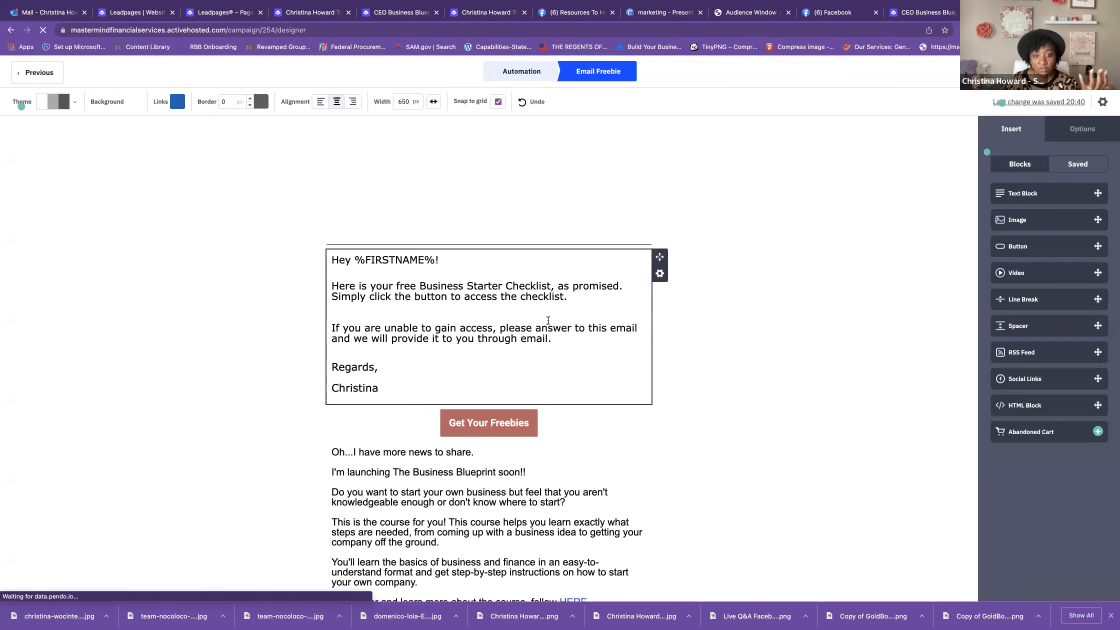
pyautogui.scroll(-2, 546, 322)
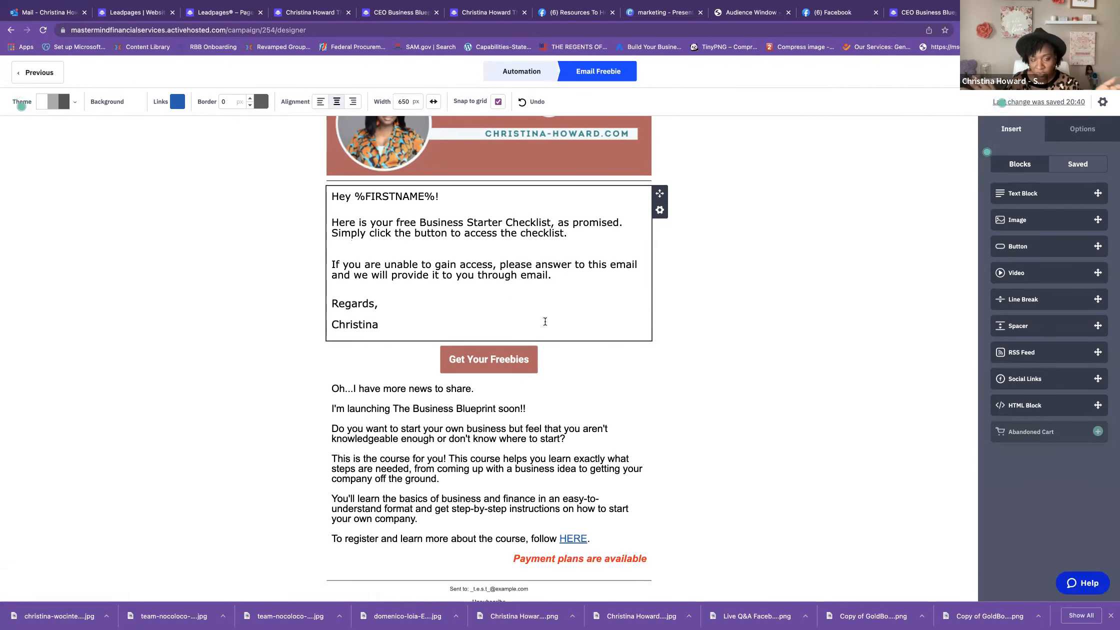
pyautogui.scroll(-1, 545, 321)
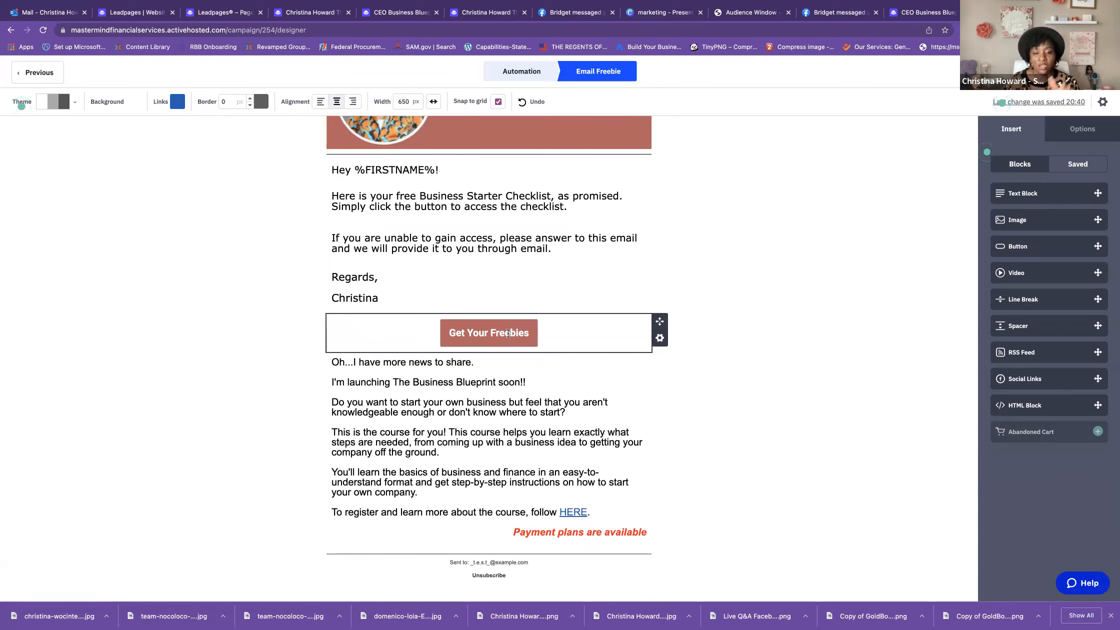
pyautogui.scroll(-2, 508, 334)
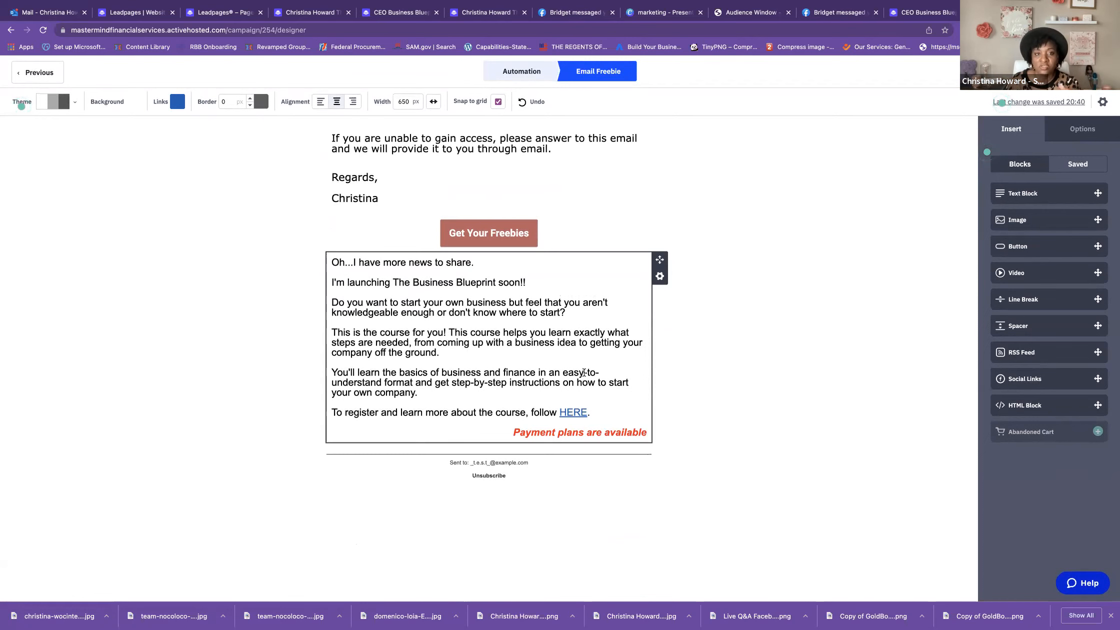
pyautogui.scroll(5, 584, 372)
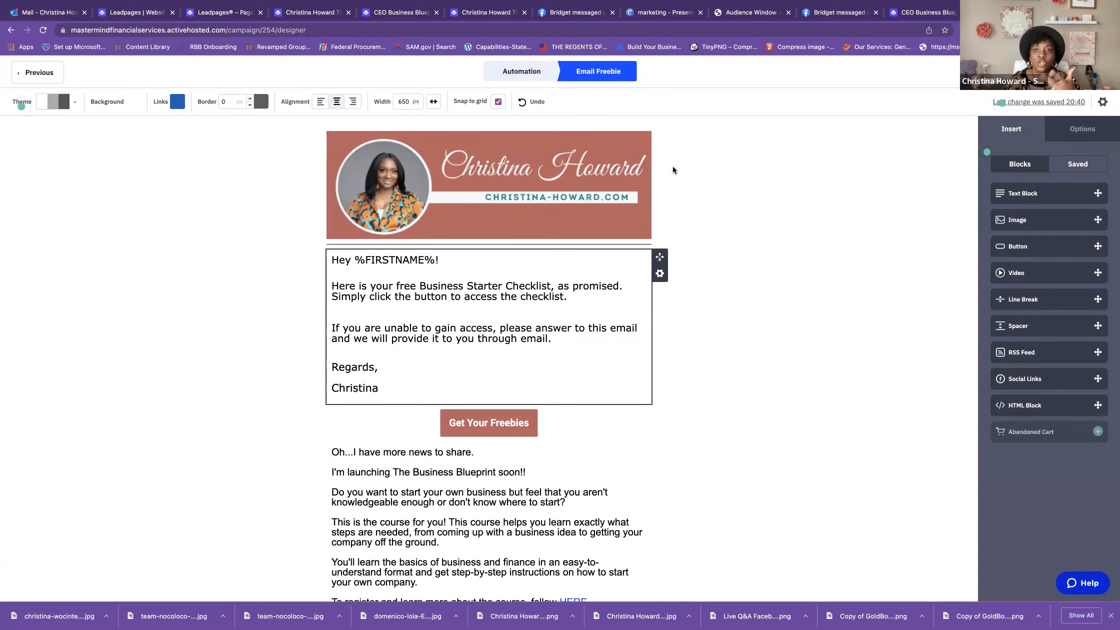
# Step: Close the extra Facebook tab and the Teachable course-purchase thank-you page preview
pyautogui.click(876, 12)
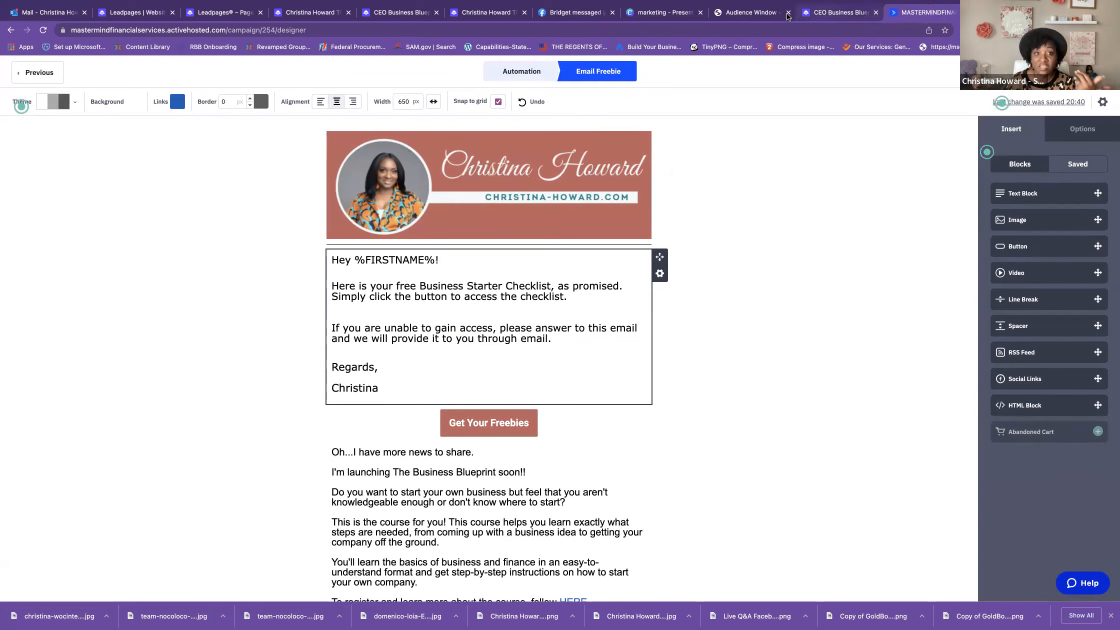
pyautogui.click(319, 18)
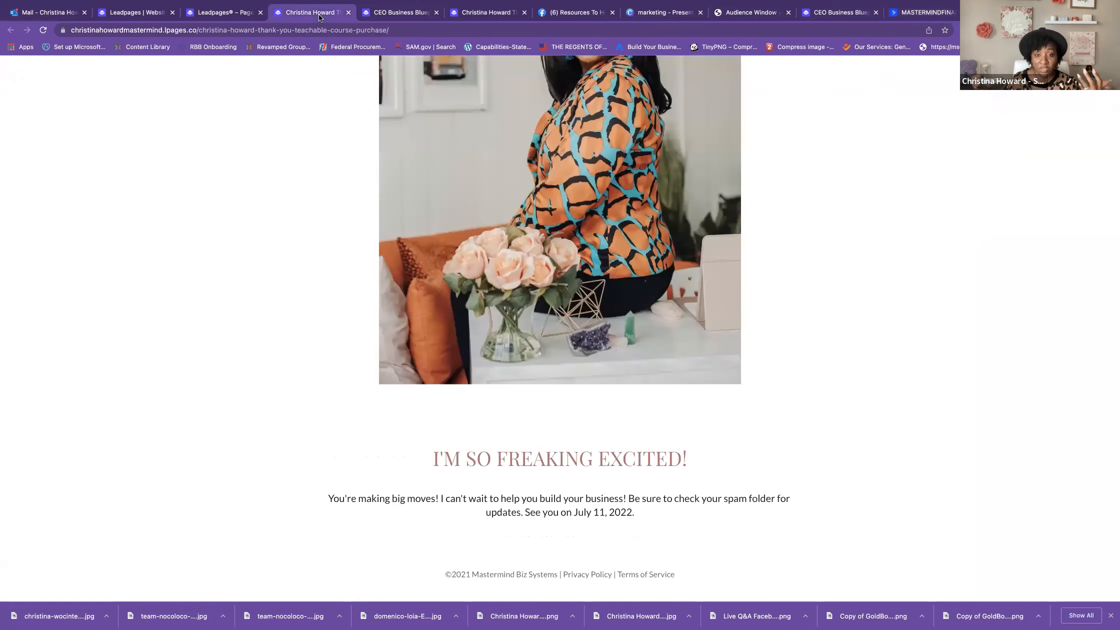
pyautogui.click(348, 13)
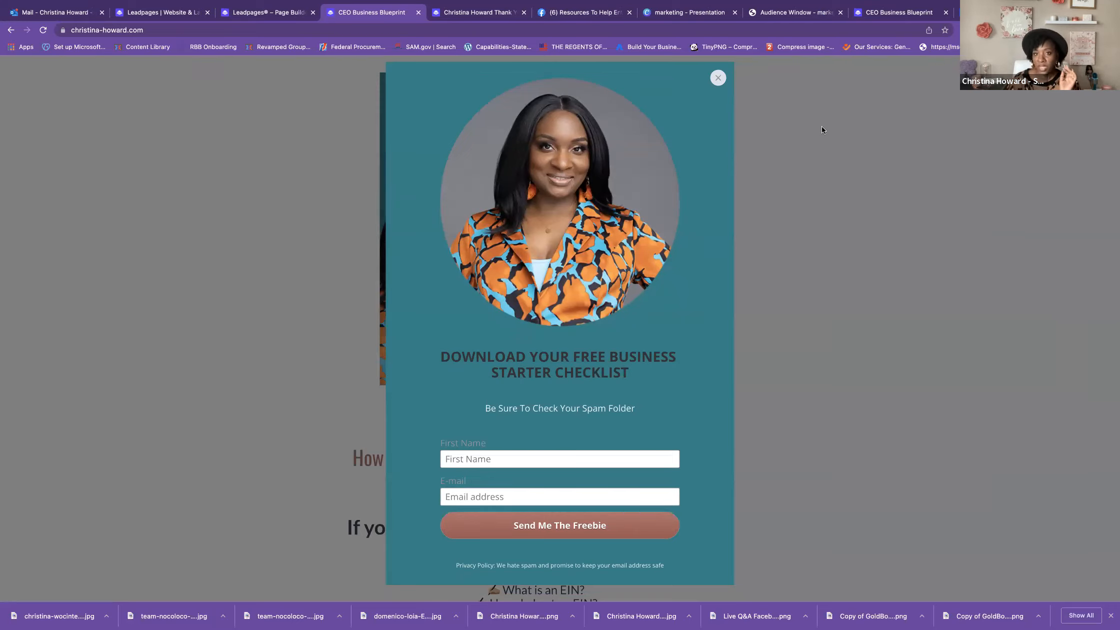
# Step: Dismiss the freebie pop-up on the CEO Business Blueprint page and look through the course details and countdown
pyautogui.click(718, 77)
pyautogui.scroll(-12, 499, 288)
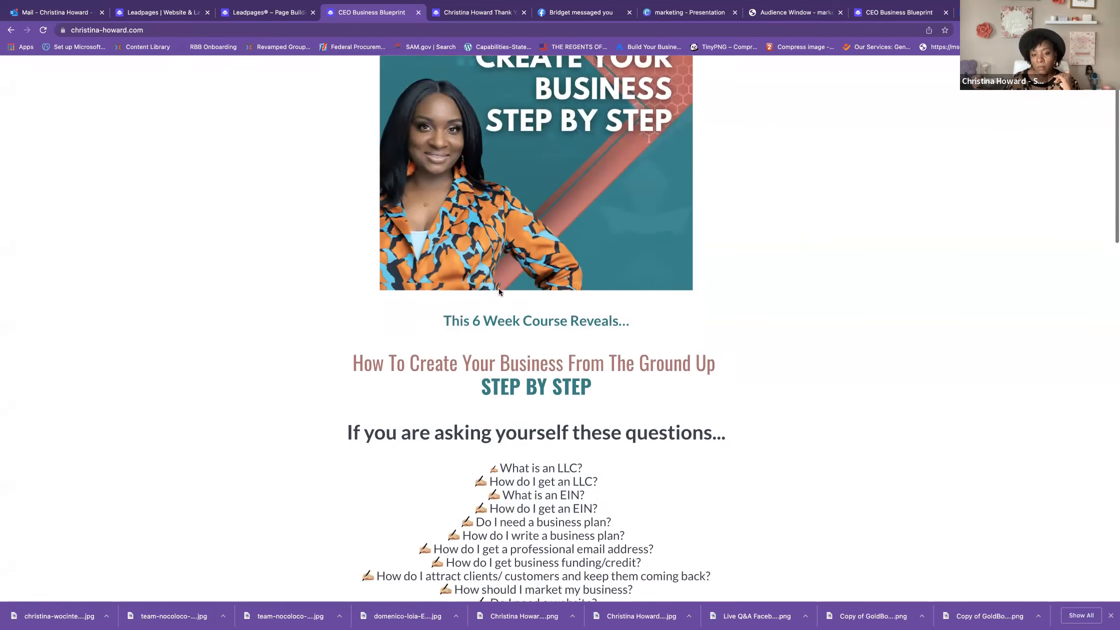
pyautogui.scroll(-3, 499, 289)
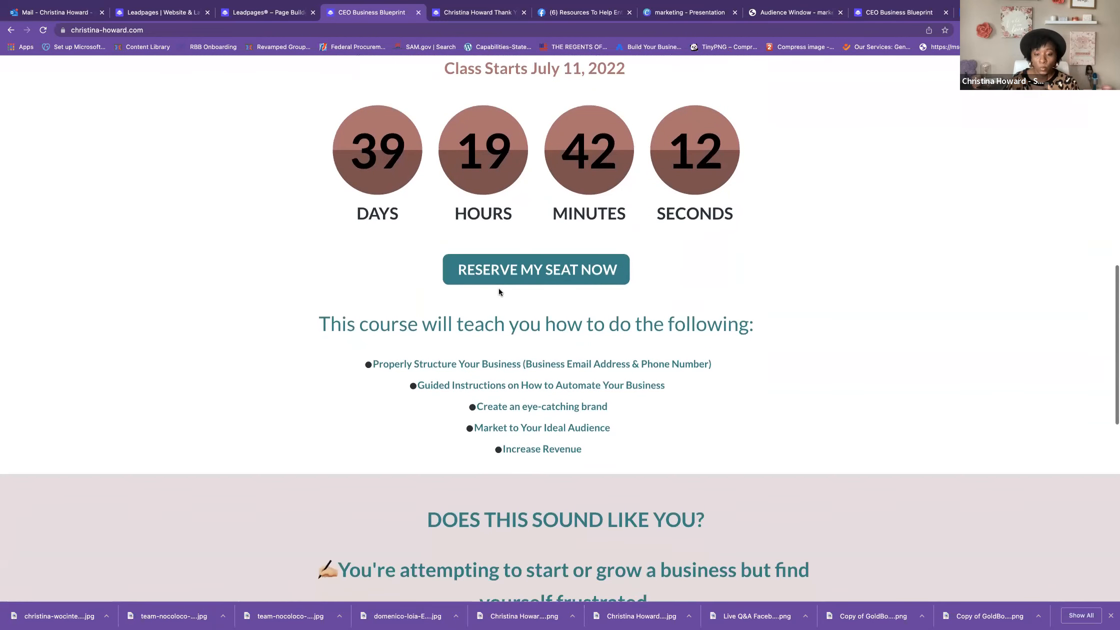
# Step: Look through the CEO Business Blueprint page's course outcomes and audience questions, and examine its custom domain in the web address
pyautogui.scroll(-1, 499, 289)
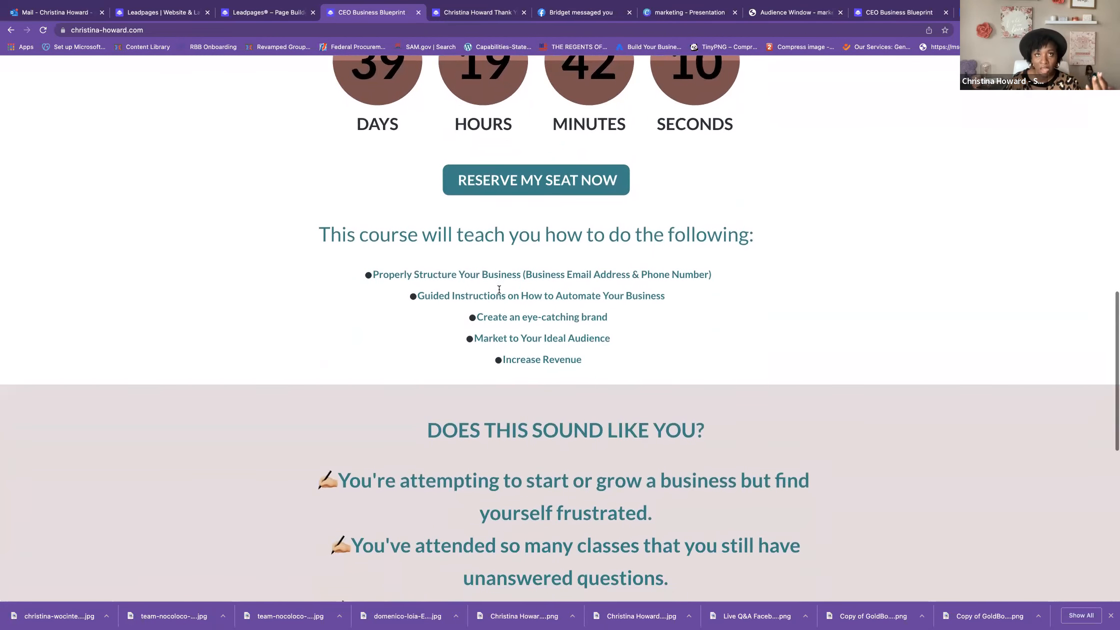
pyautogui.scroll(-2, 499, 290)
pyautogui.scroll(-2, 499, 289)
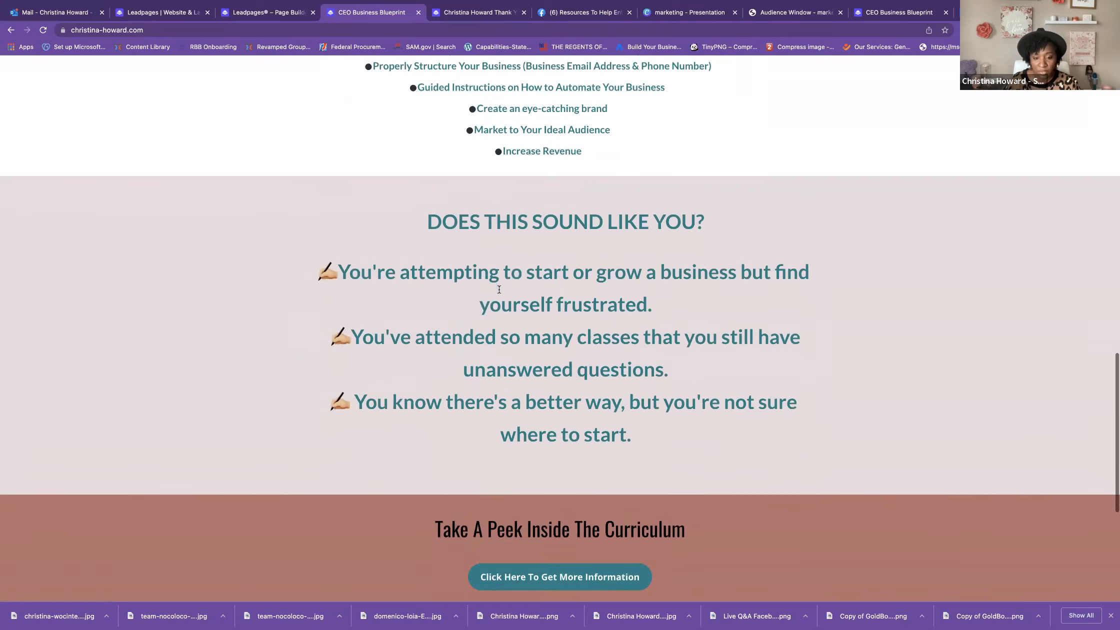
pyautogui.scroll(10, 499, 289)
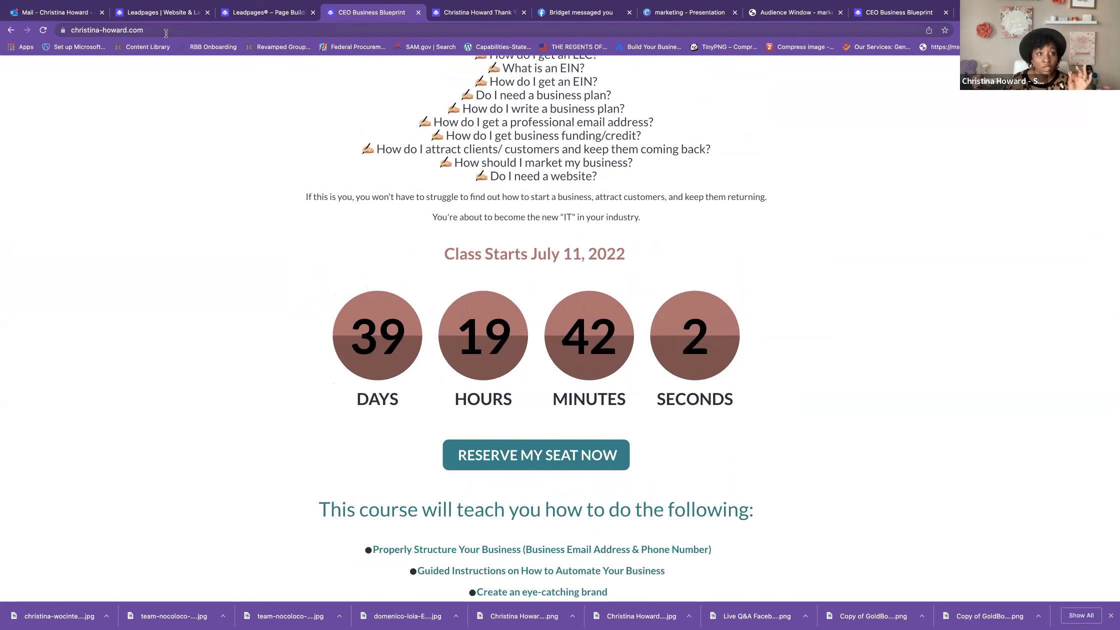
pyautogui.moveTo(166, 33); pyautogui.dragTo(110, 31)
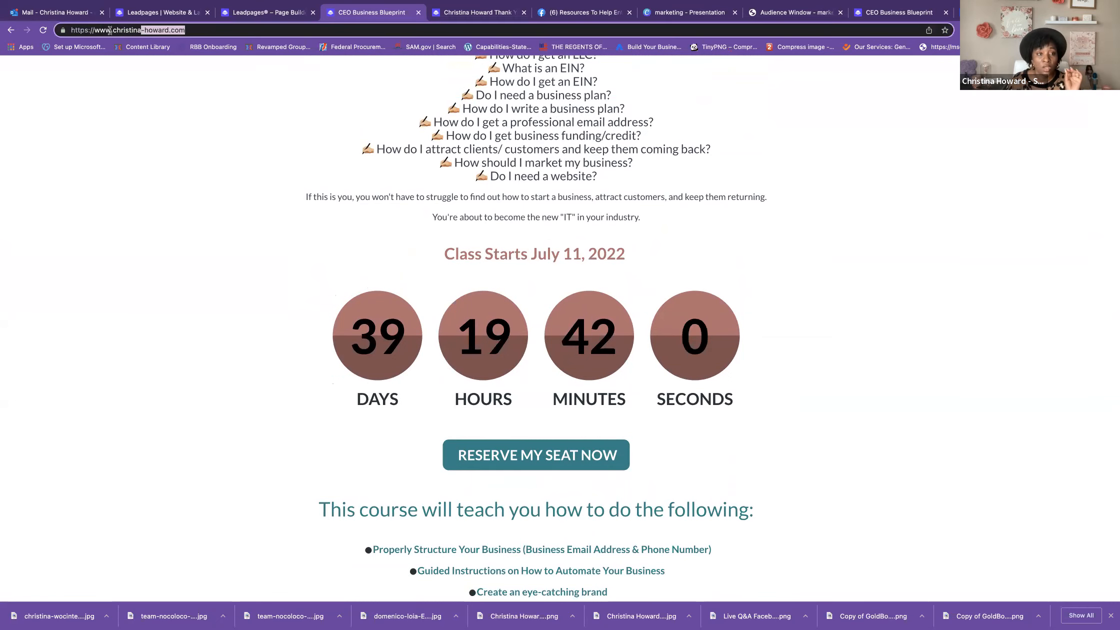
pyautogui.click(216, 32)
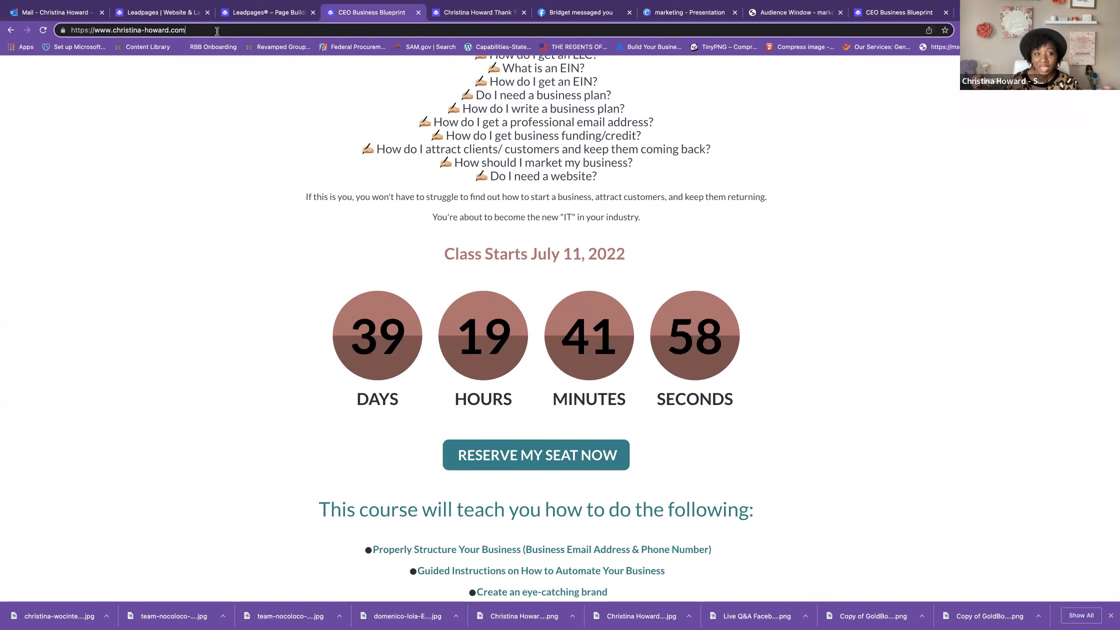
# Step: Leave the Landing Page Test Course editor for the Leadpages dashboard and view the account's connected domains
pyautogui.click(257, 13)
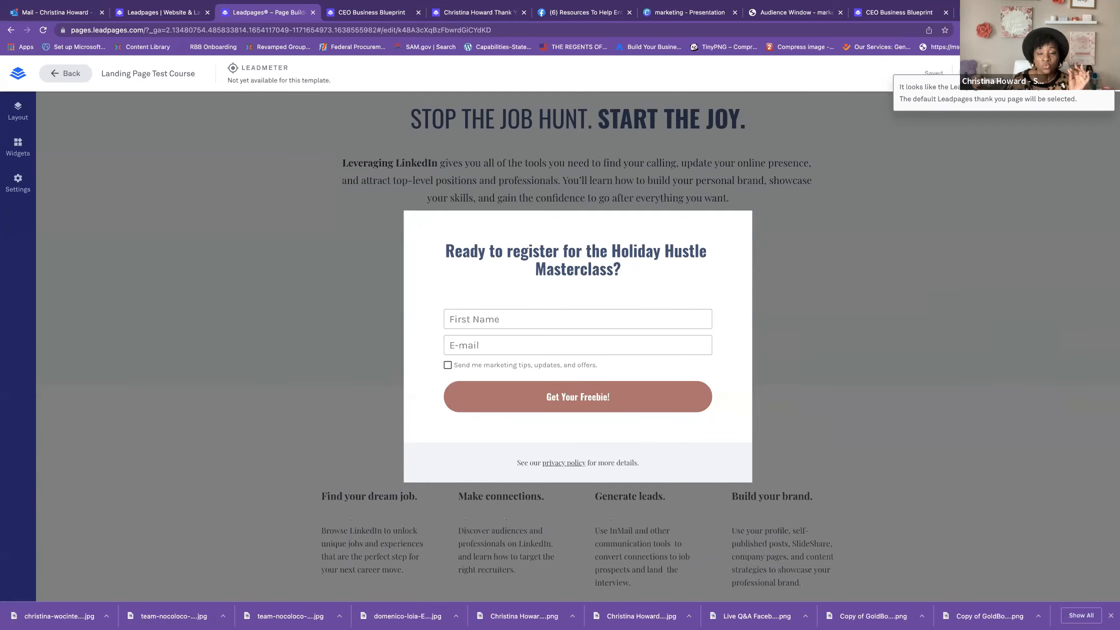
pyautogui.click(171, 16)
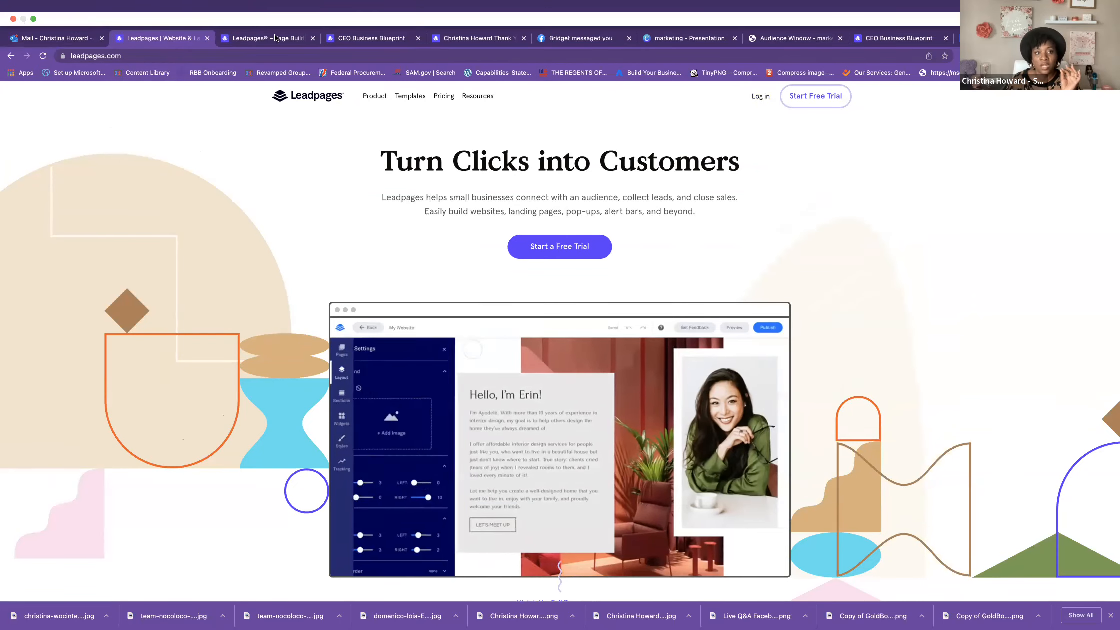
pyautogui.click(265, 12)
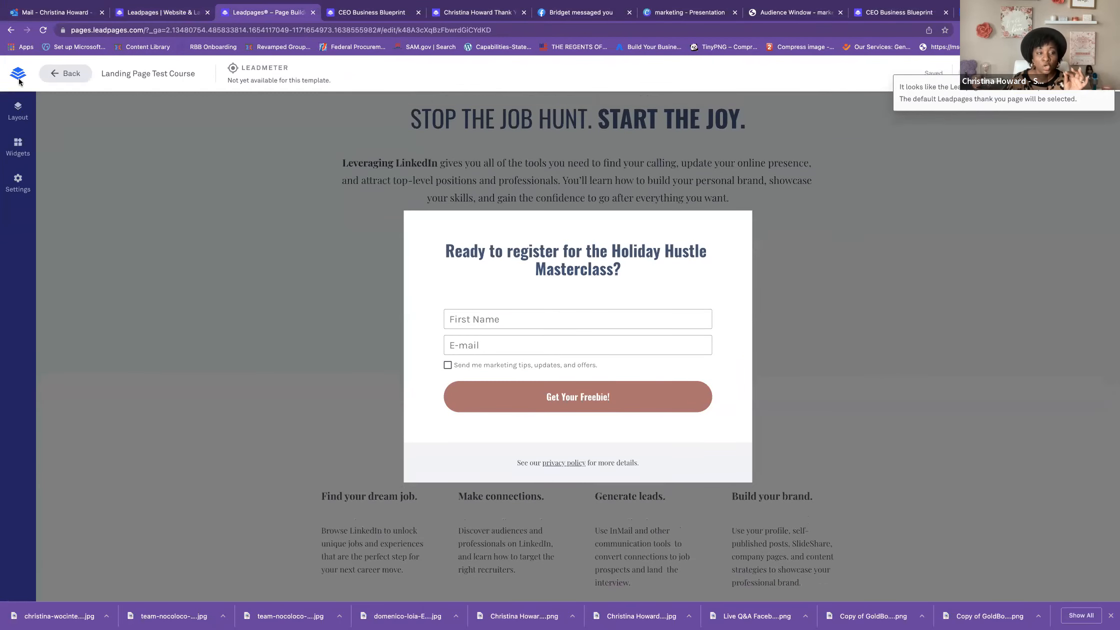
pyautogui.click(19, 81)
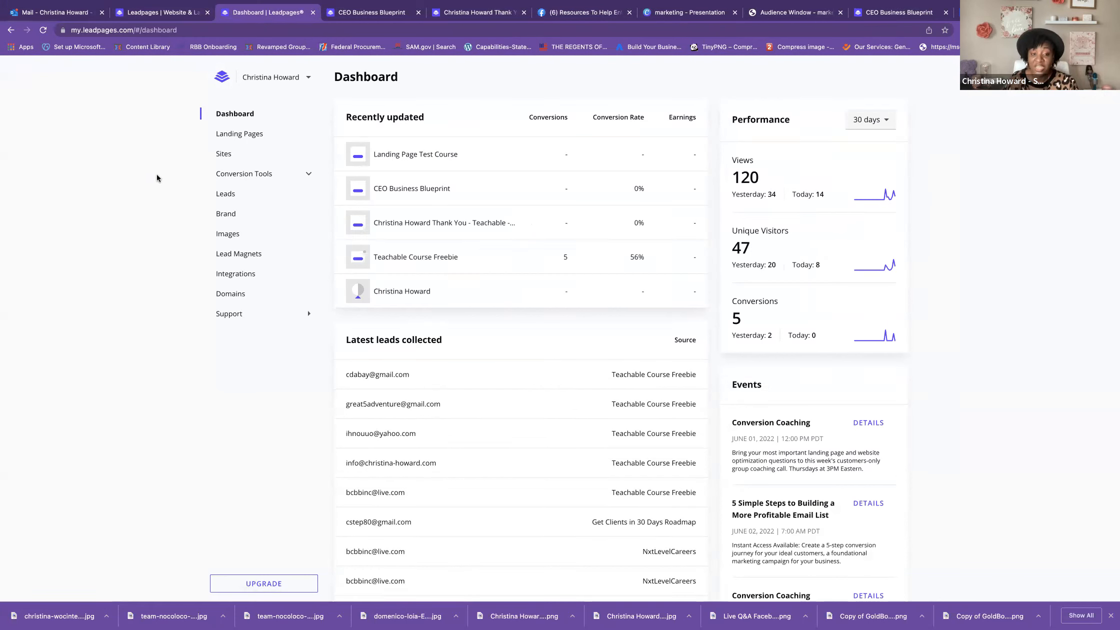
pyautogui.click(236, 296)
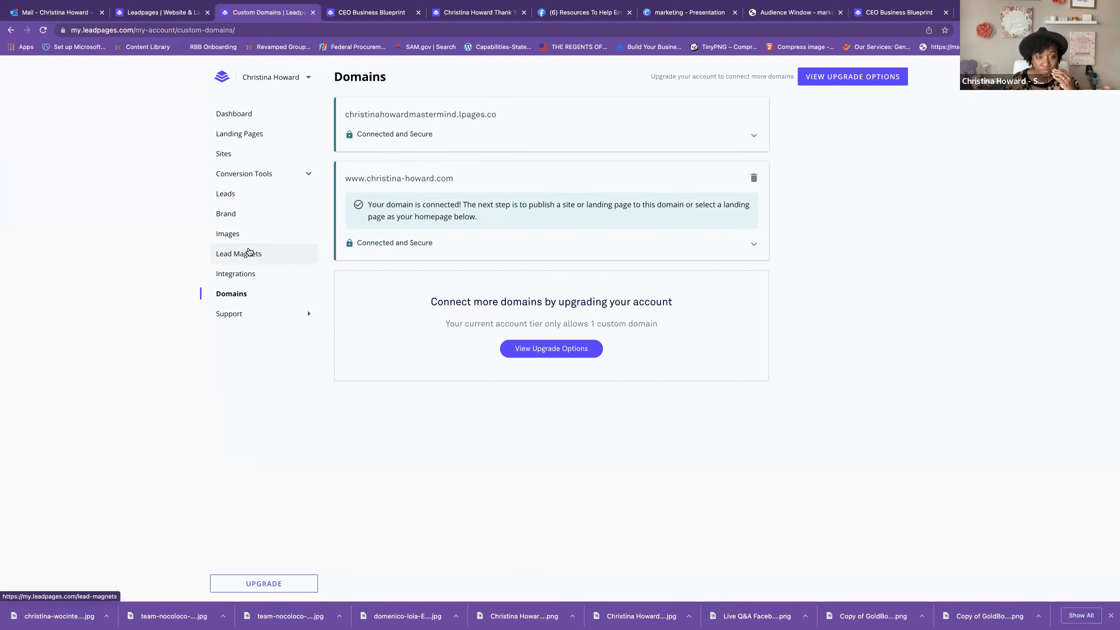
# Step: Open the list of landing pages and compare their unique visitors, conversions and conversion rates
pyautogui.click(244, 140)
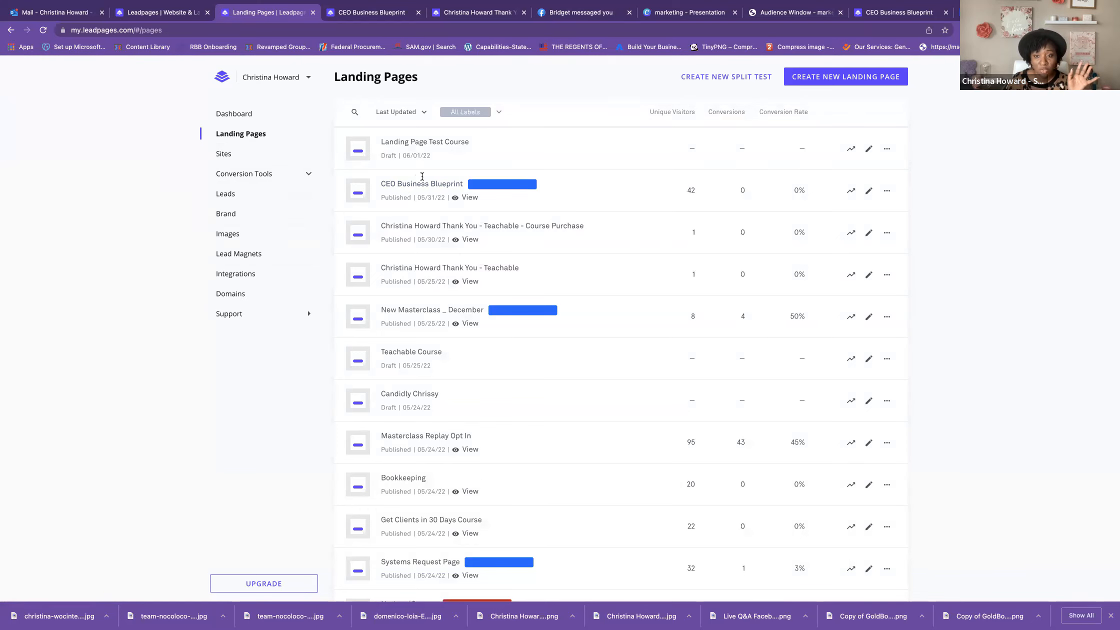
pyautogui.scroll(-5, 425, 190)
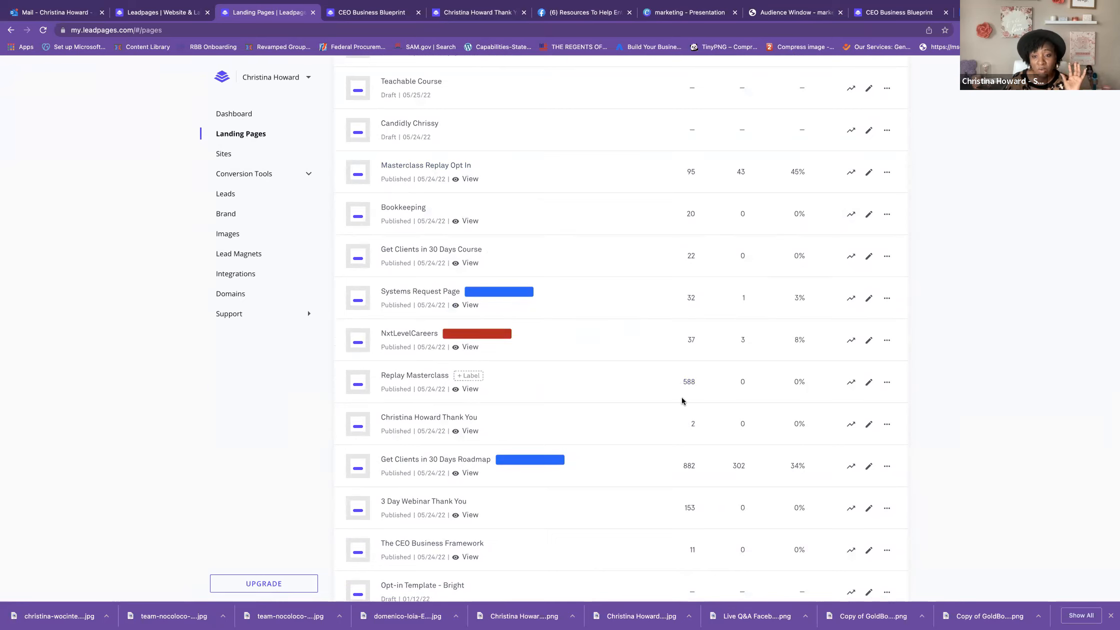
pyautogui.scroll(-1, 681, 397)
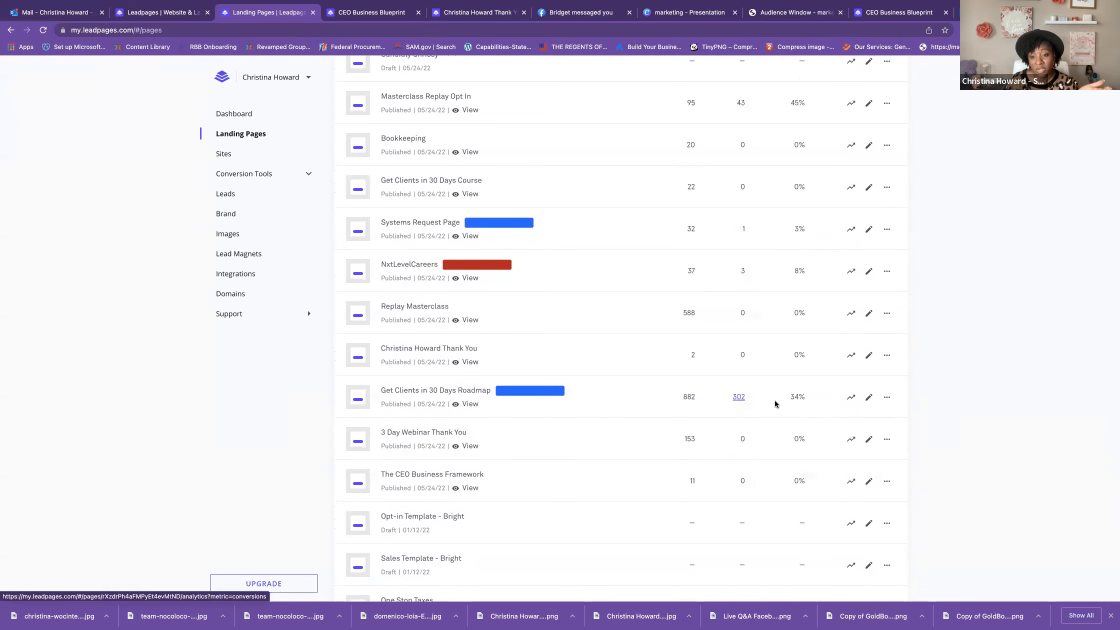
pyautogui.scroll(-1, 797, 404)
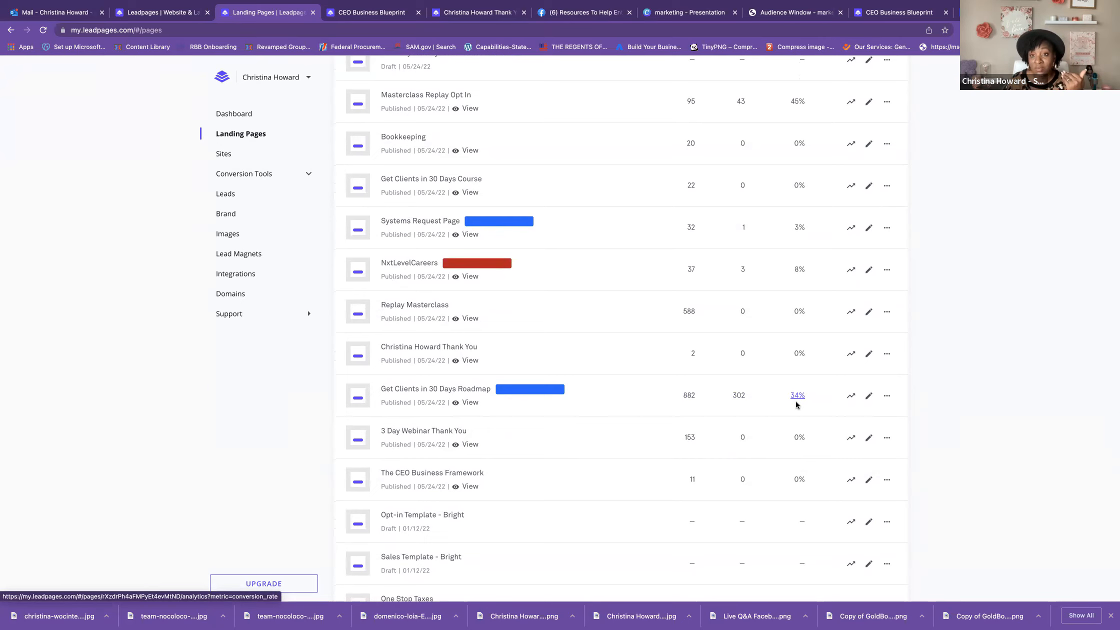
pyautogui.scroll(1, 796, 405)
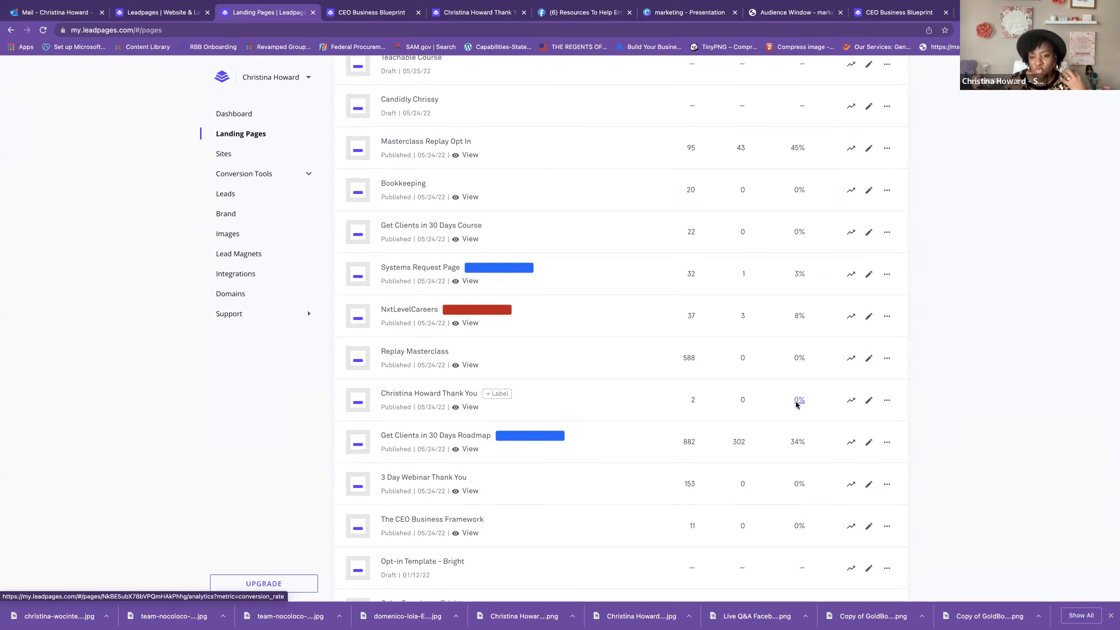
pyautogui.scroll(1, 796, 401)
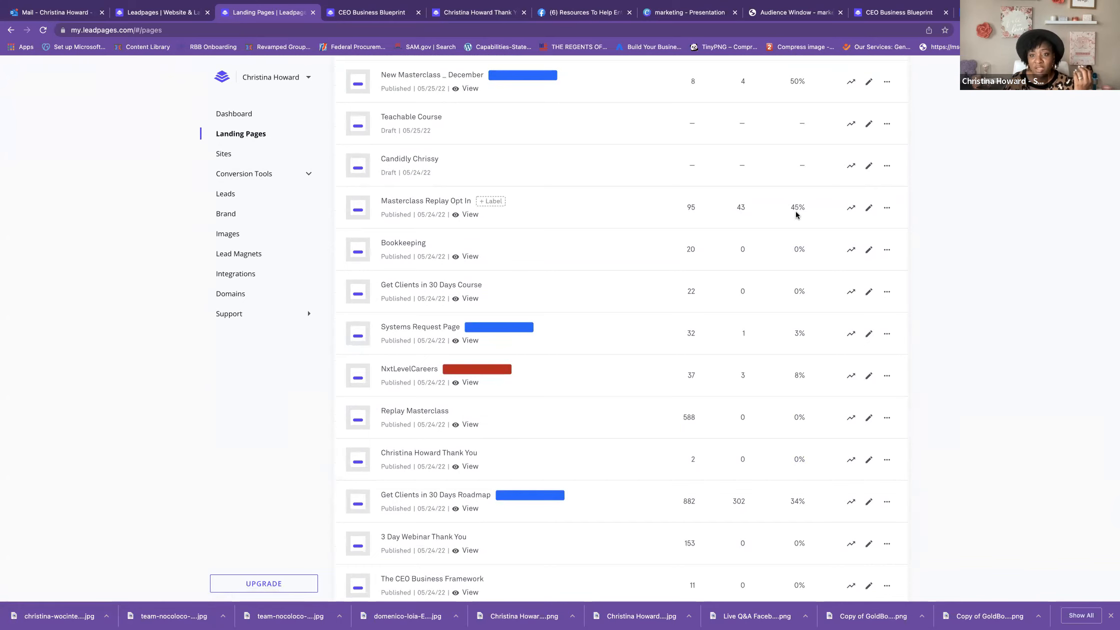
pyautogui.scroll(2, 796, 211)
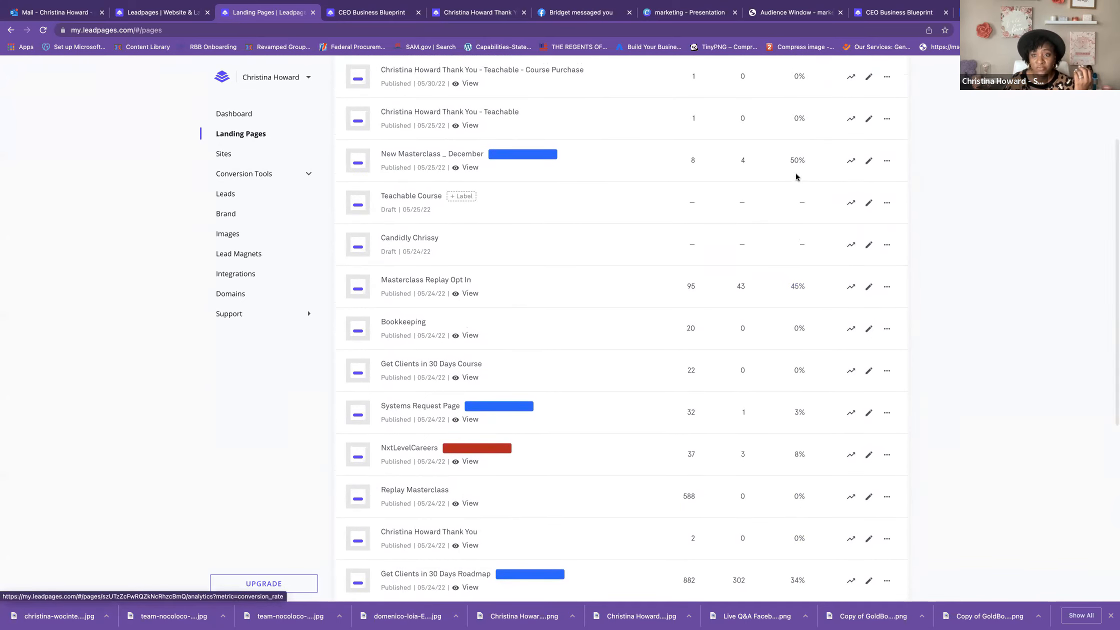
pyautogui.scroll(3, 796, 176)
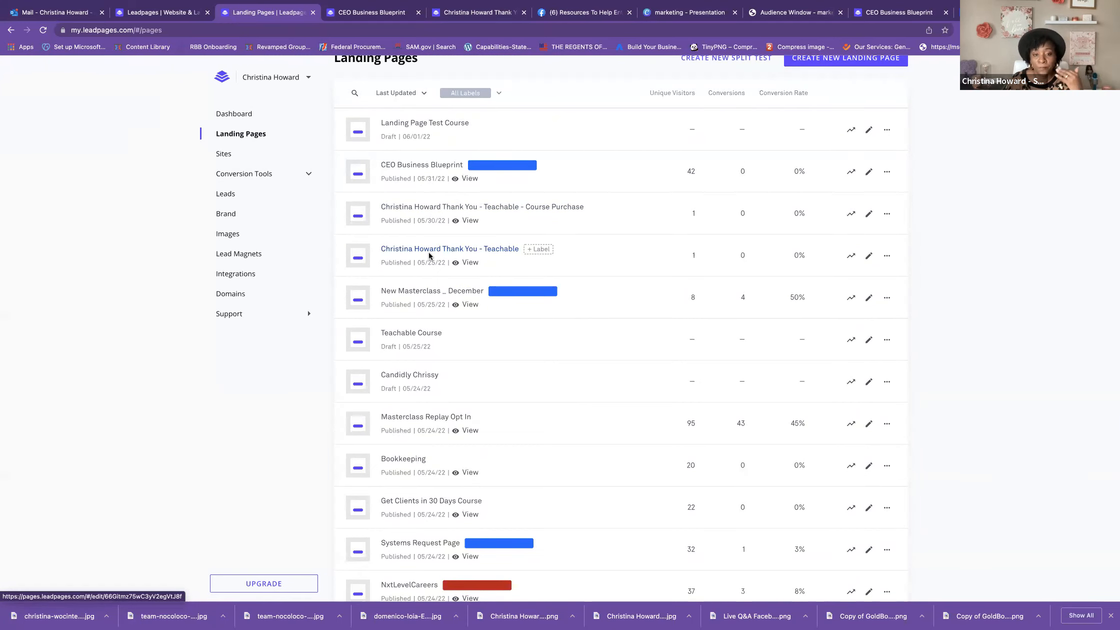
# Step: Look through the full list of published and draft landing pages down to the oldest draft and back
pyautogui.scroll(-5, 429, 255)
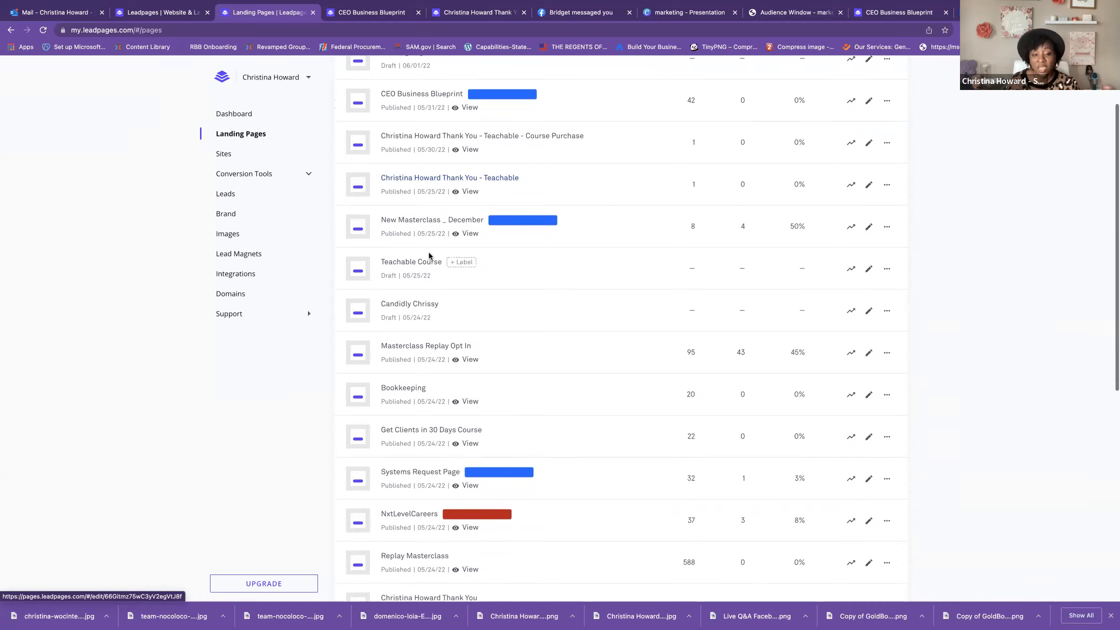
pyautogui.scroll(-3, 429, 256)
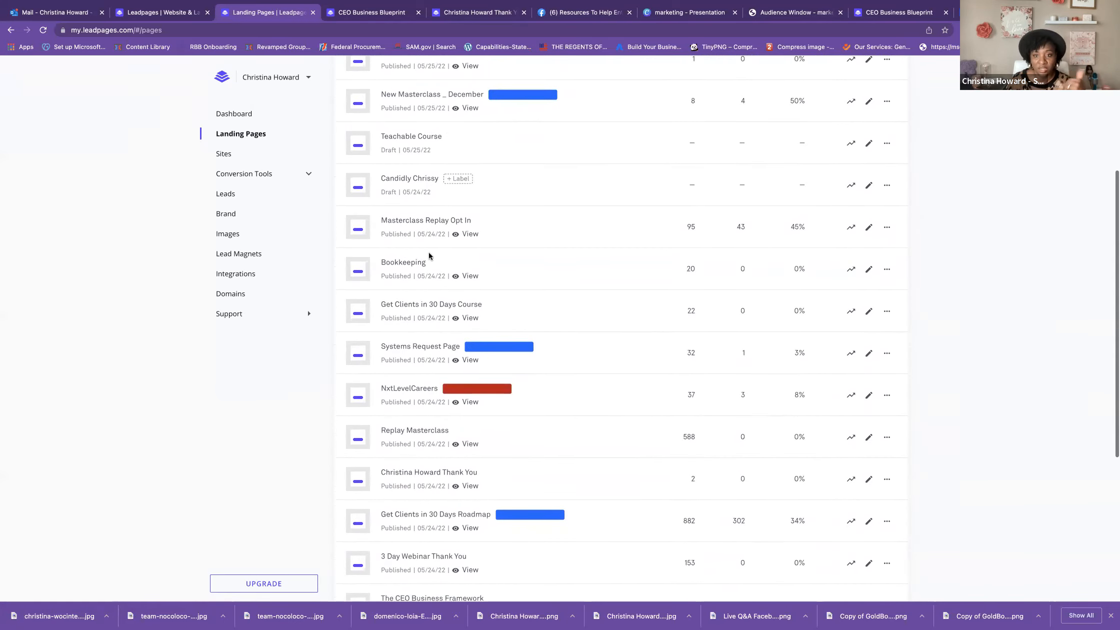
pyautogui.scroll(-3, 429, 256)
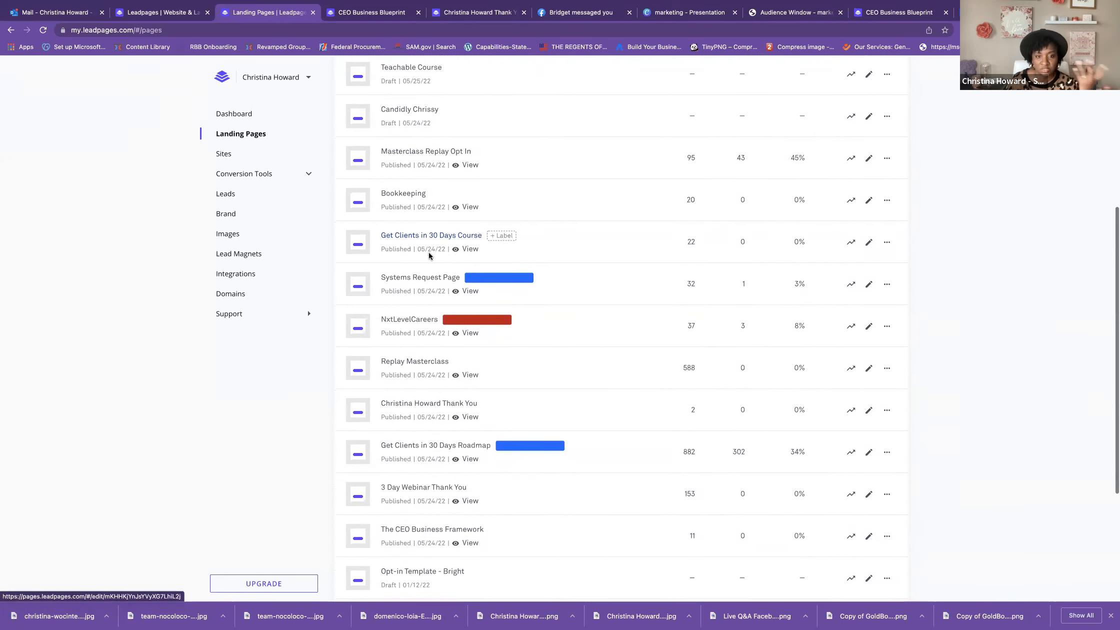
pyautogui.scroll(-7, 429, 256)
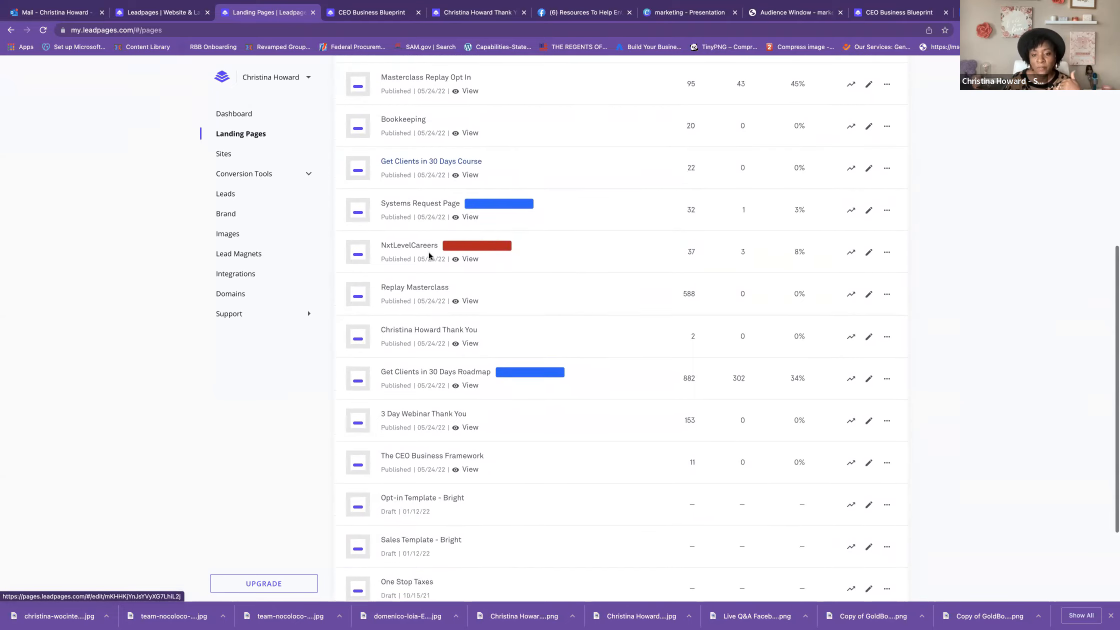
pyautogui.scroll(-2, 429, 256)
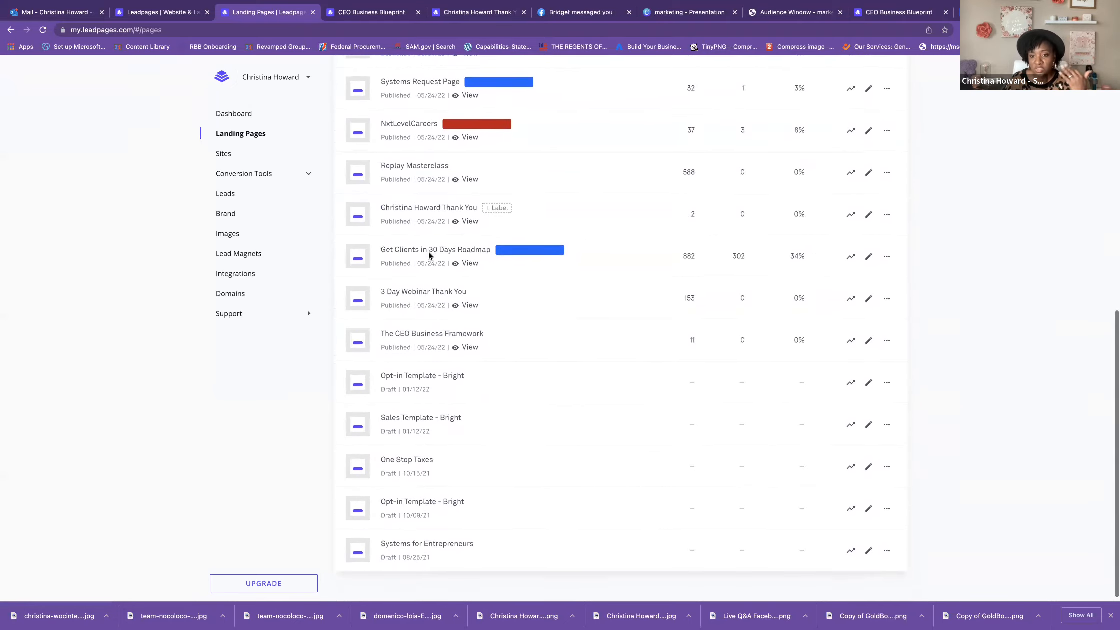
pyautogui.scroll(8, 429, 256)
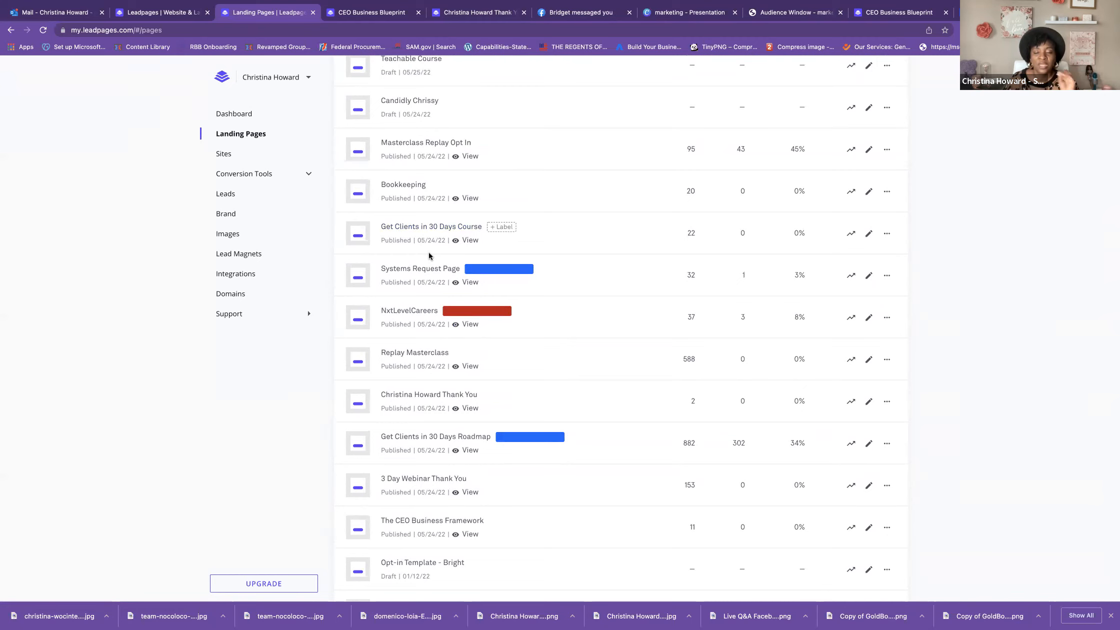
pyautogui.scroll(6, 428, 256)
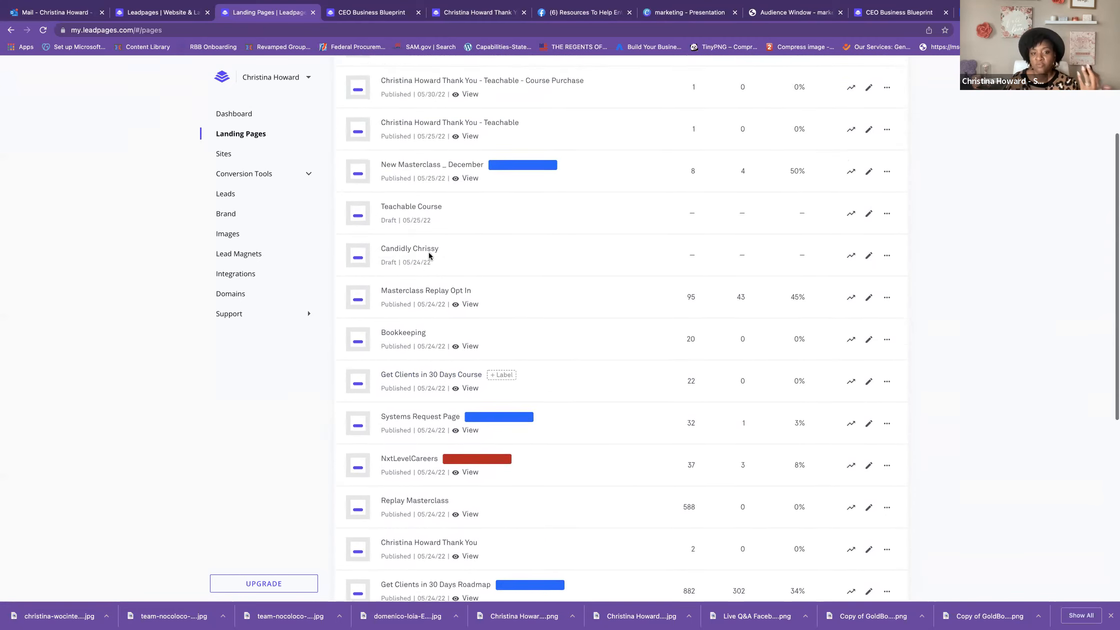
pyautogui.scroll(1, 429, 256)
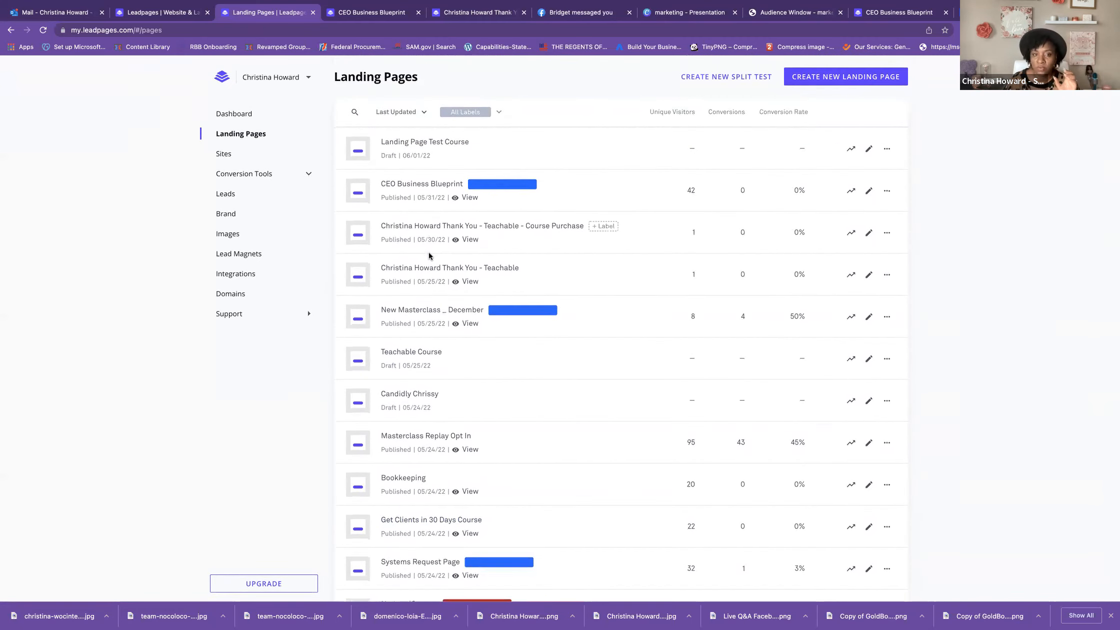
# Step: Open the CEO Business Blueprint landing page for editing and view the countdown timer's date and time settings
pyautogui.click(409, 188)
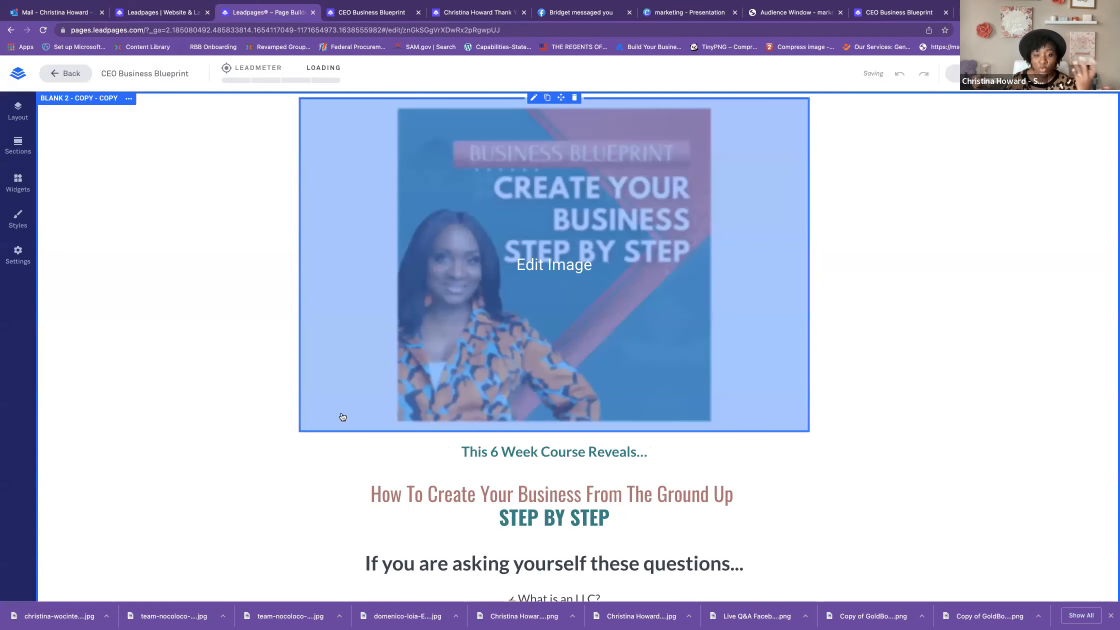
pyautogui.scroll(-10, 342, 417)
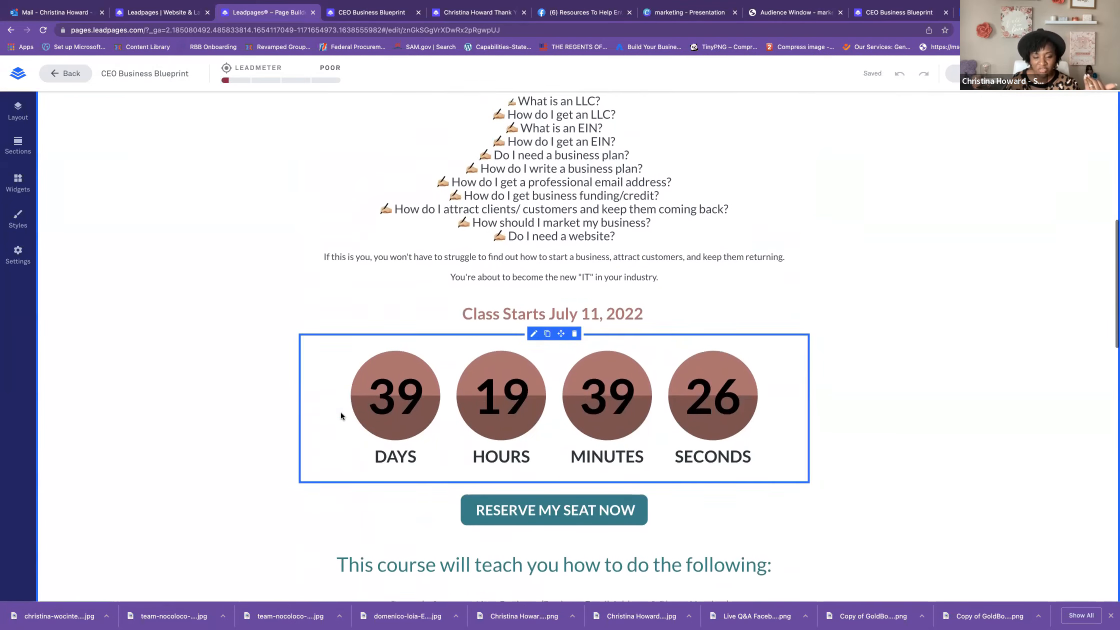
pyautogui.scroll(-2, 341, 415)
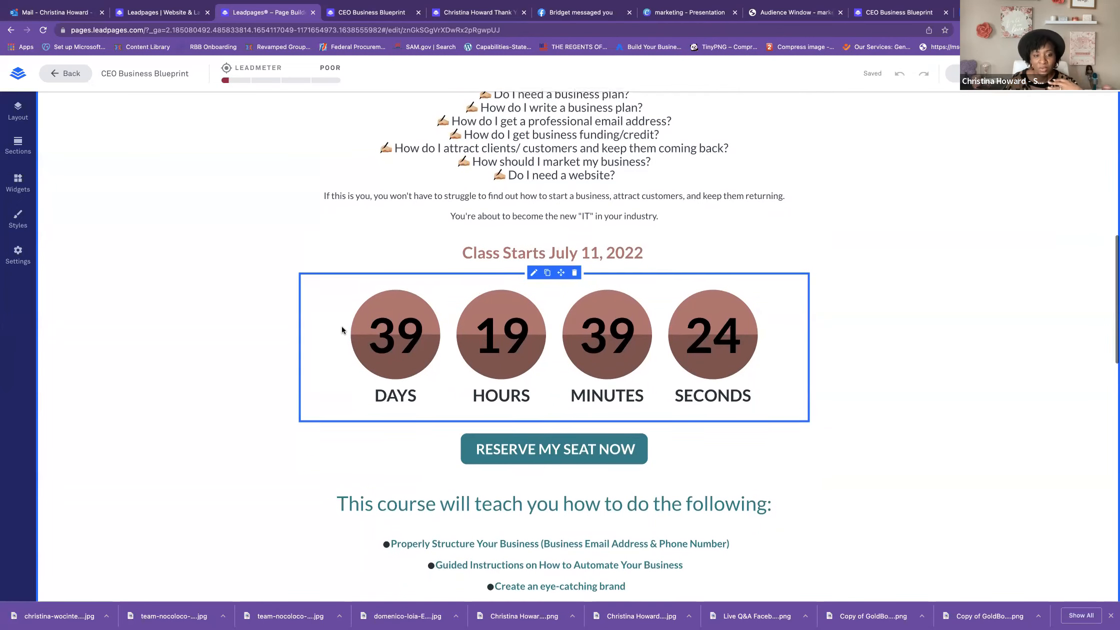
pyautogui.click(342, 330)
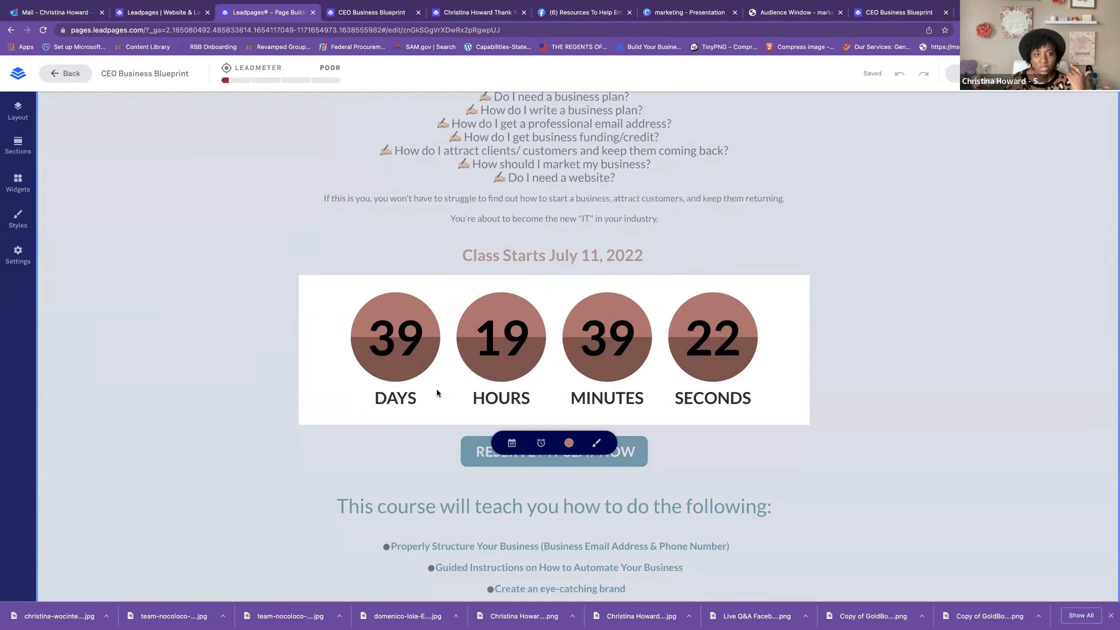
pyautogui.scroll(-1, 442, 391)
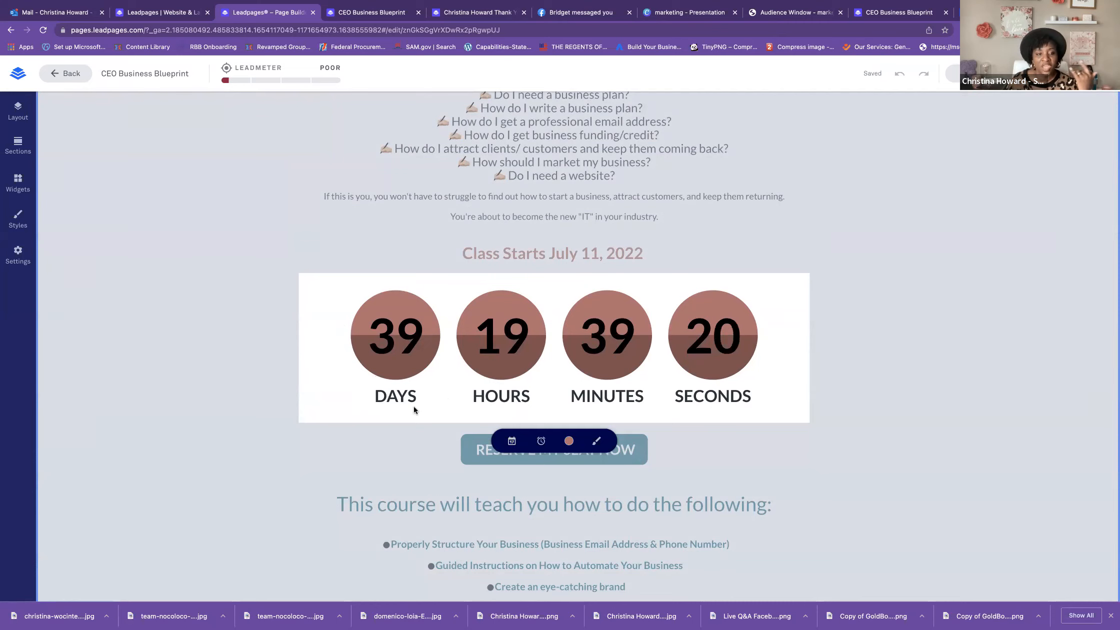
pyautogui.scroll(-1, 512, 446)
pyautogui.click(513, 445)
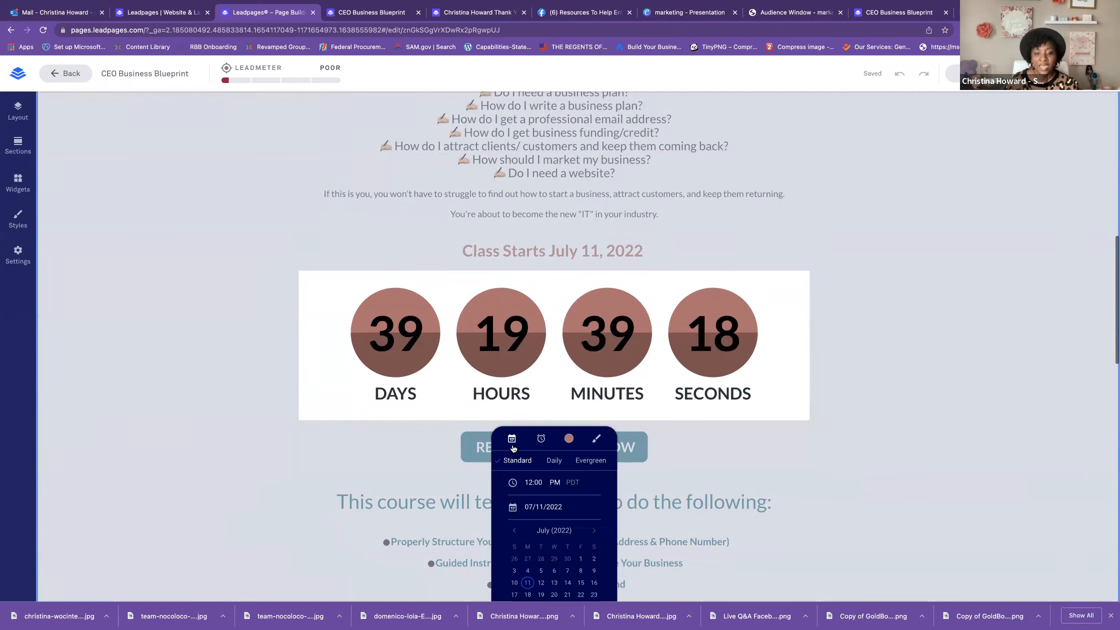
pyautogui.scroll(-5, 515, 447)
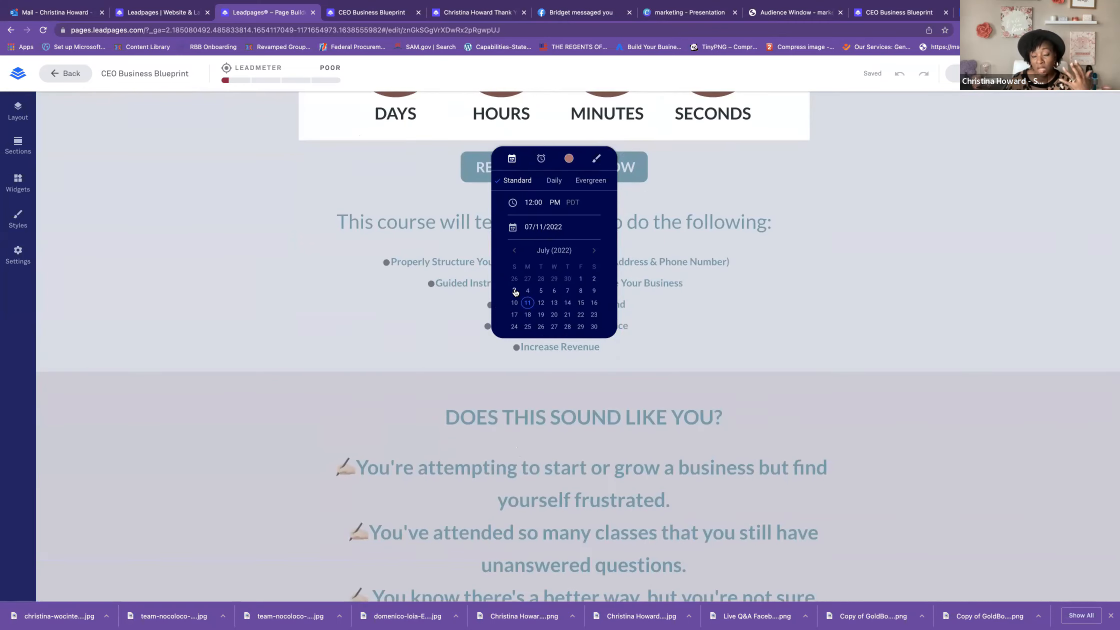
pyautogui.scroll(2, 515, 292)
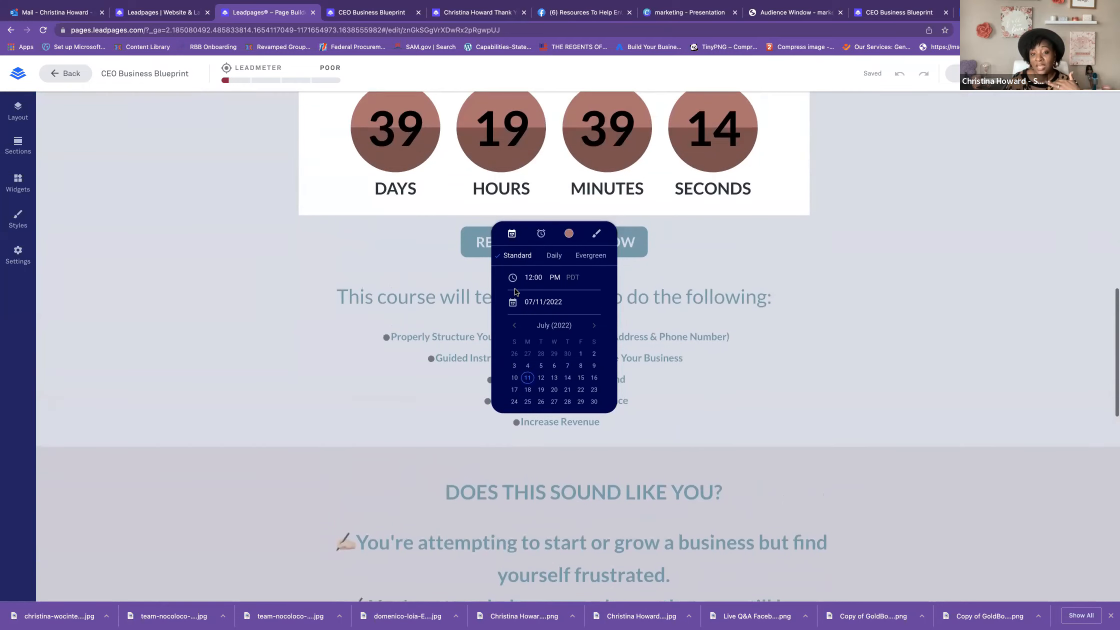
pyautogui.scroll(1, 515, 292)
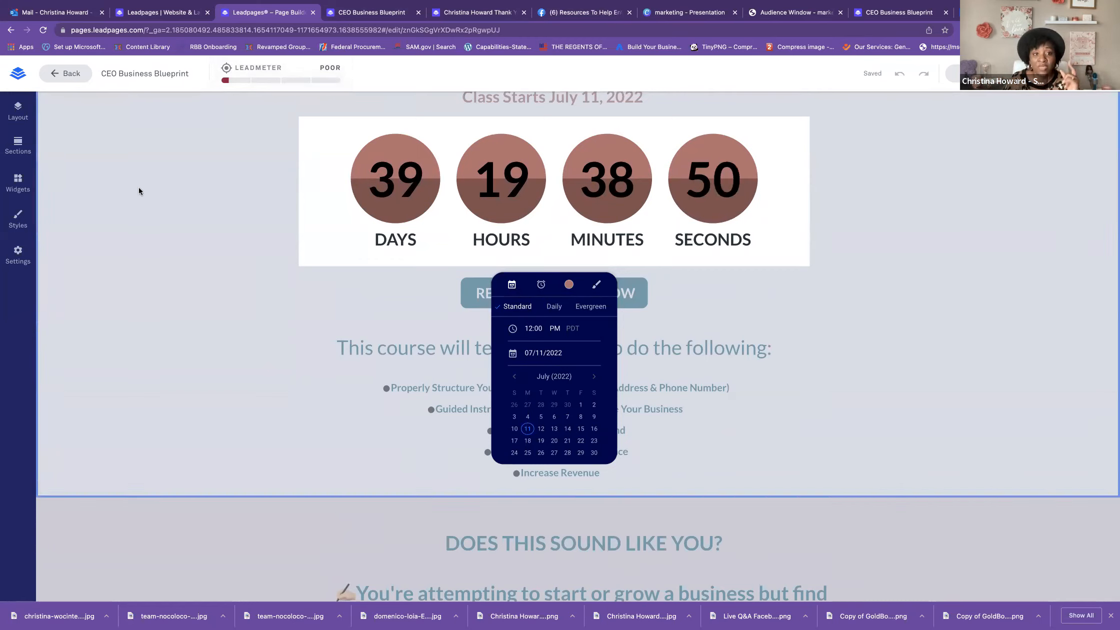
# Step: Review the Leadmeter's list of issues for the CEO Business Blueprint page, and close both the list and the countdown settings
pyautogui.click(273, 77)
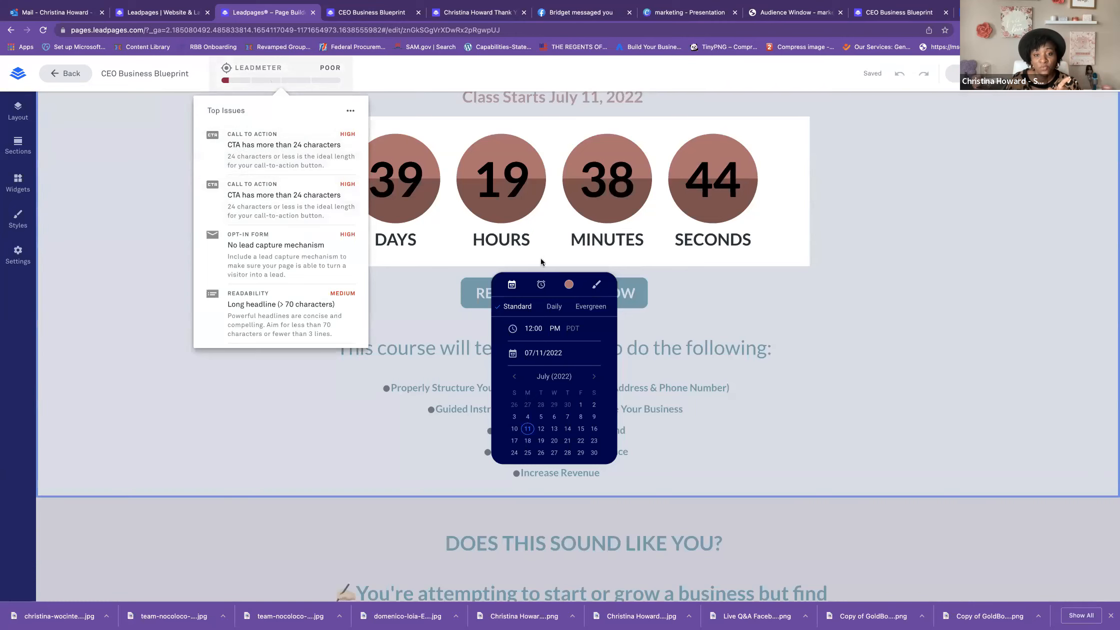
pyautogui.click(280, 76)
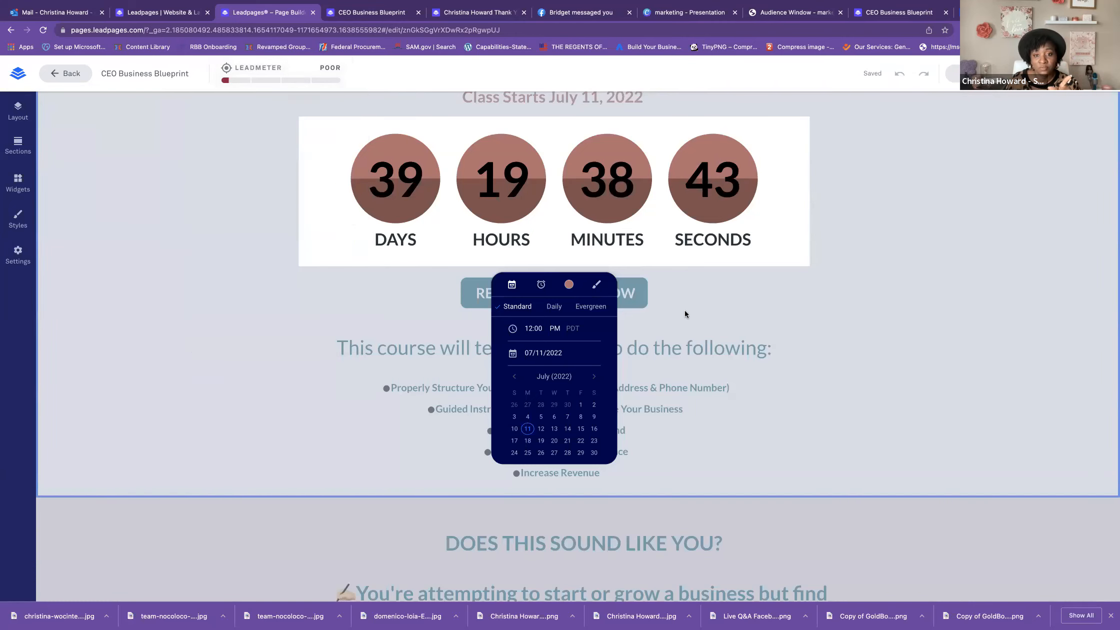
pyautogui.click(275, 78)
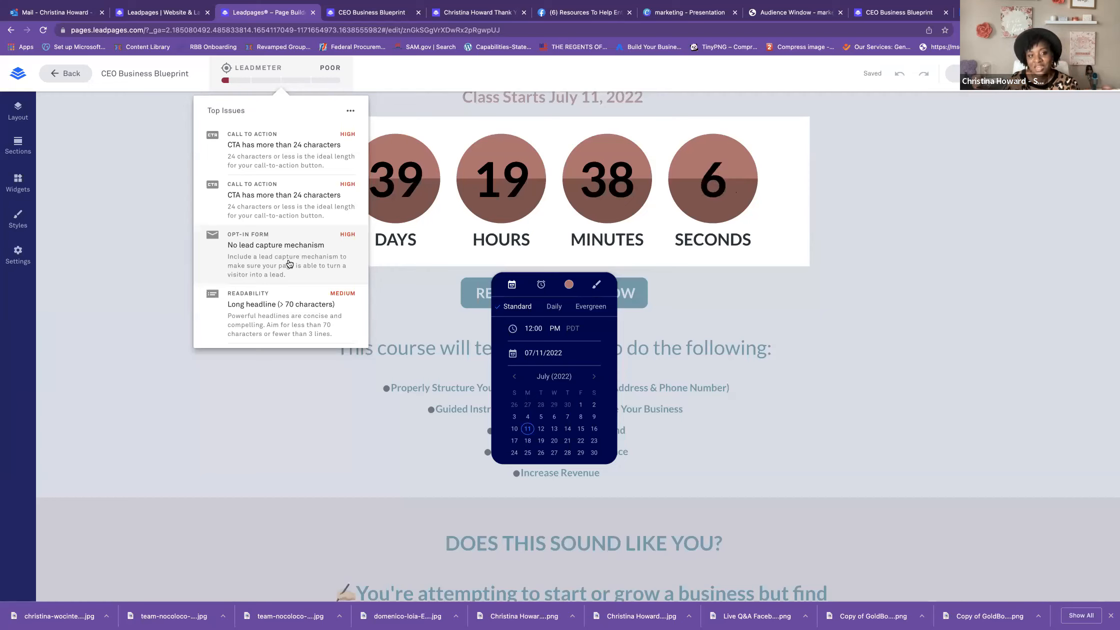
pyautogui.scroll(-3, 289, 264)
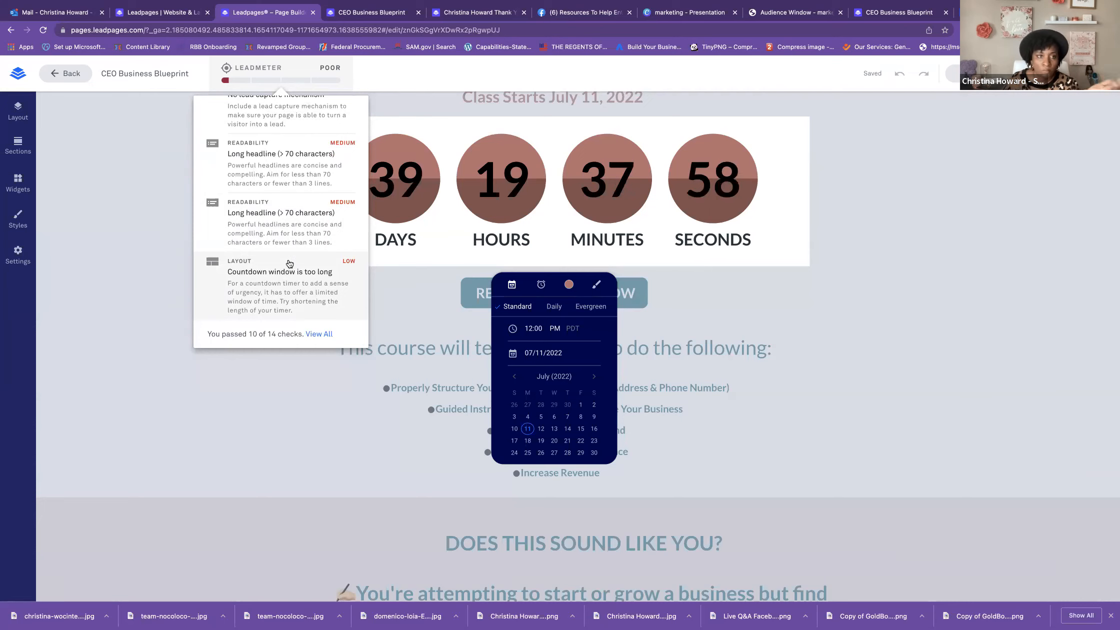
pyautogui.click(142, 166)
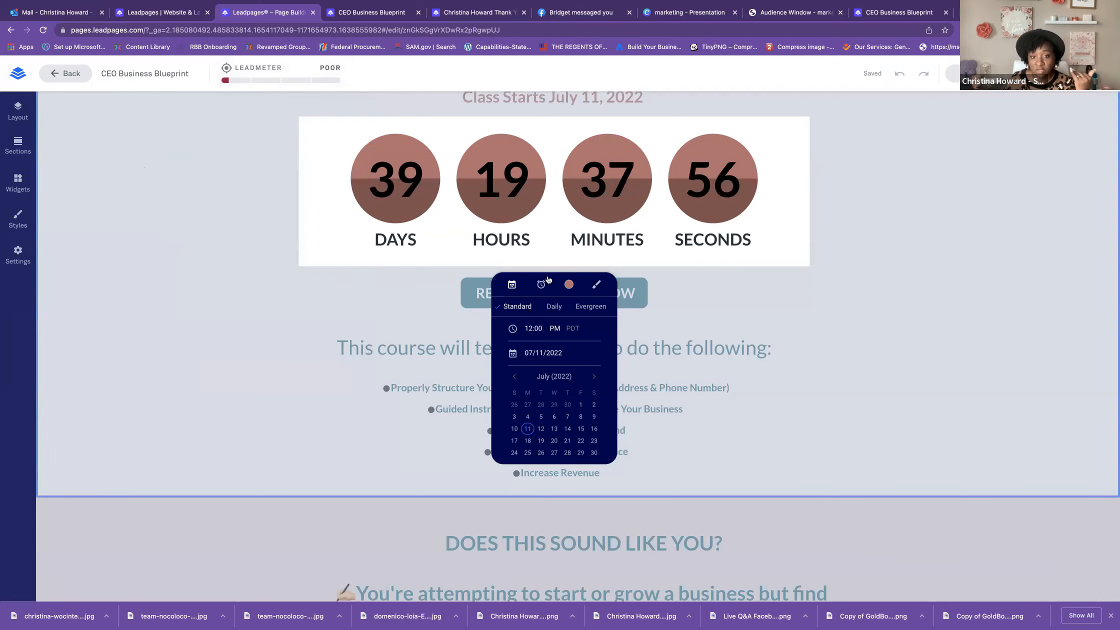
pyautogui.click(702, 313)
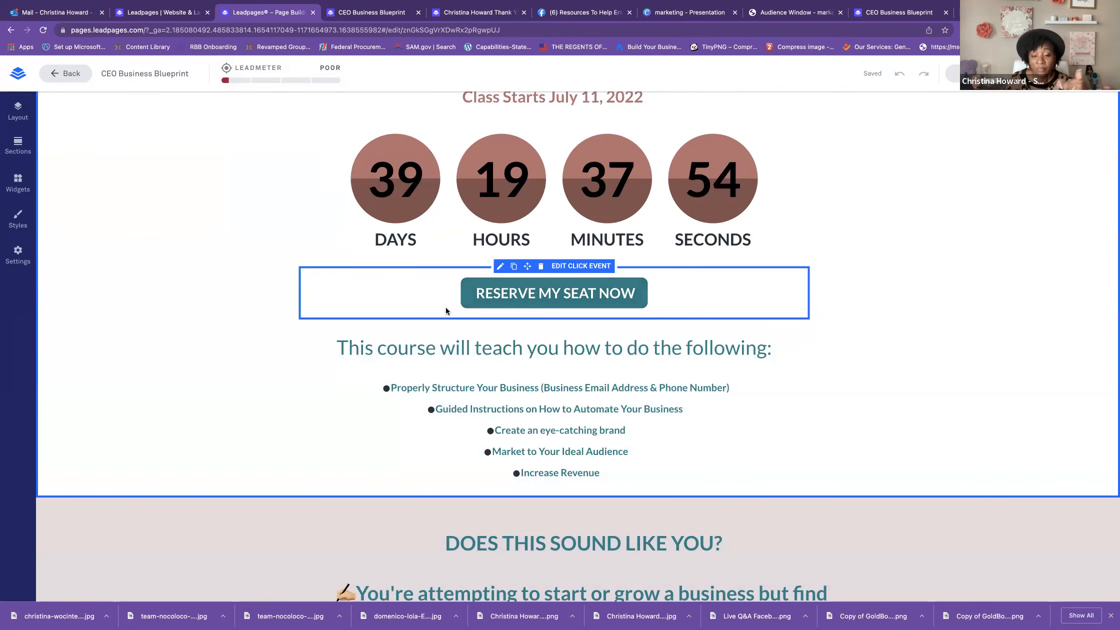
# Step: Look through the rest of the CEO Business Blueprint page in the editor and the upper part of its published version
pyautogui.scroll(-9, 445, 308)
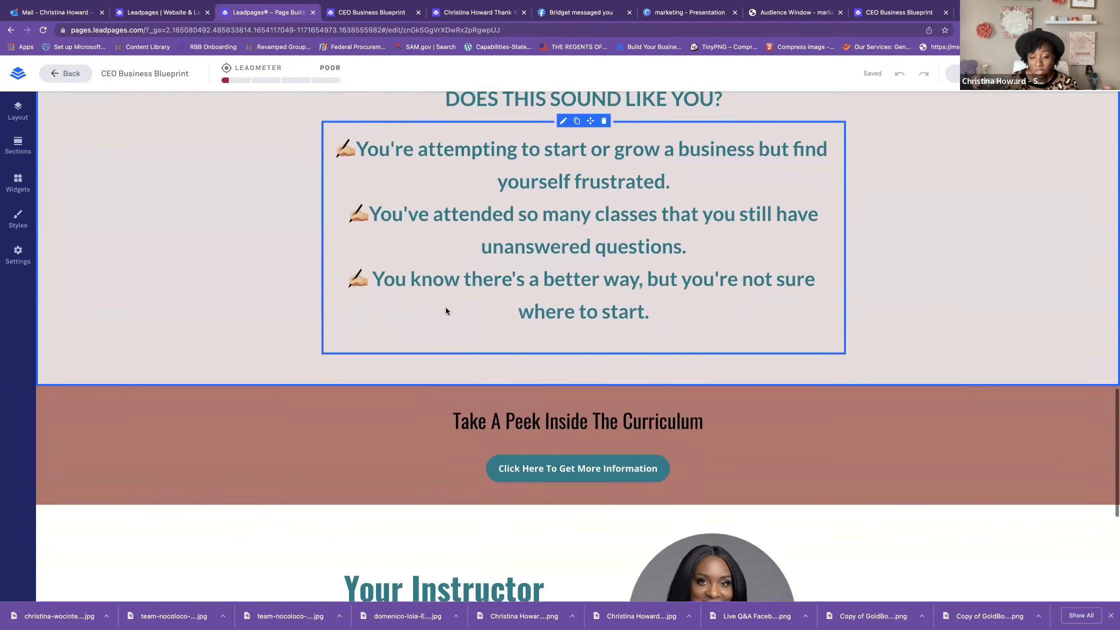
pyautogui.scroll(-7, 445, 310)
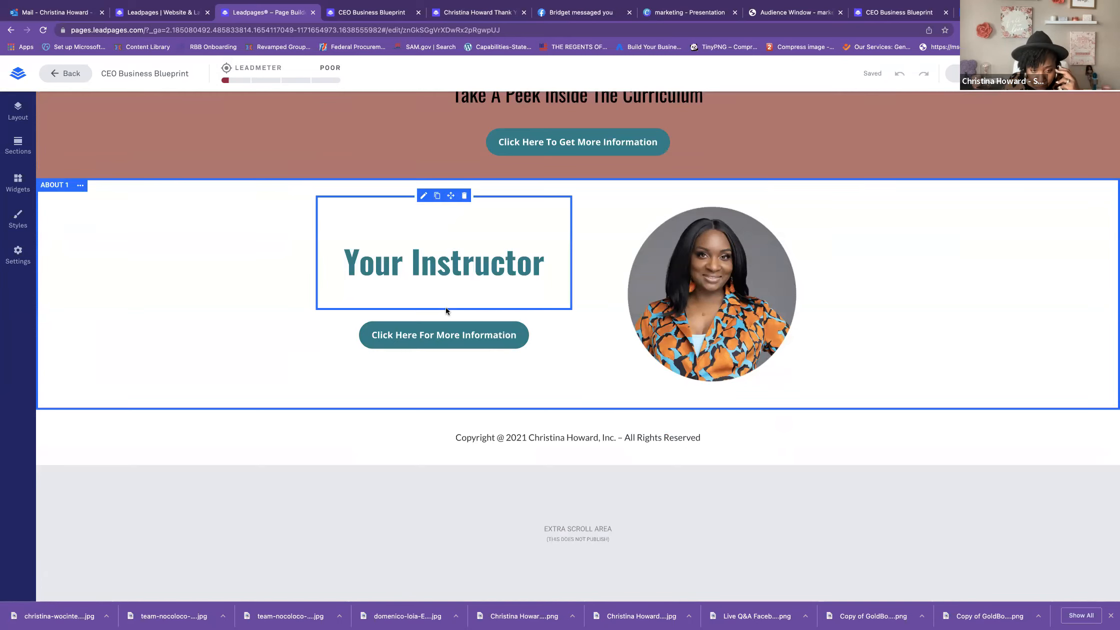
pyautogui.scroll(10, 436, 308)
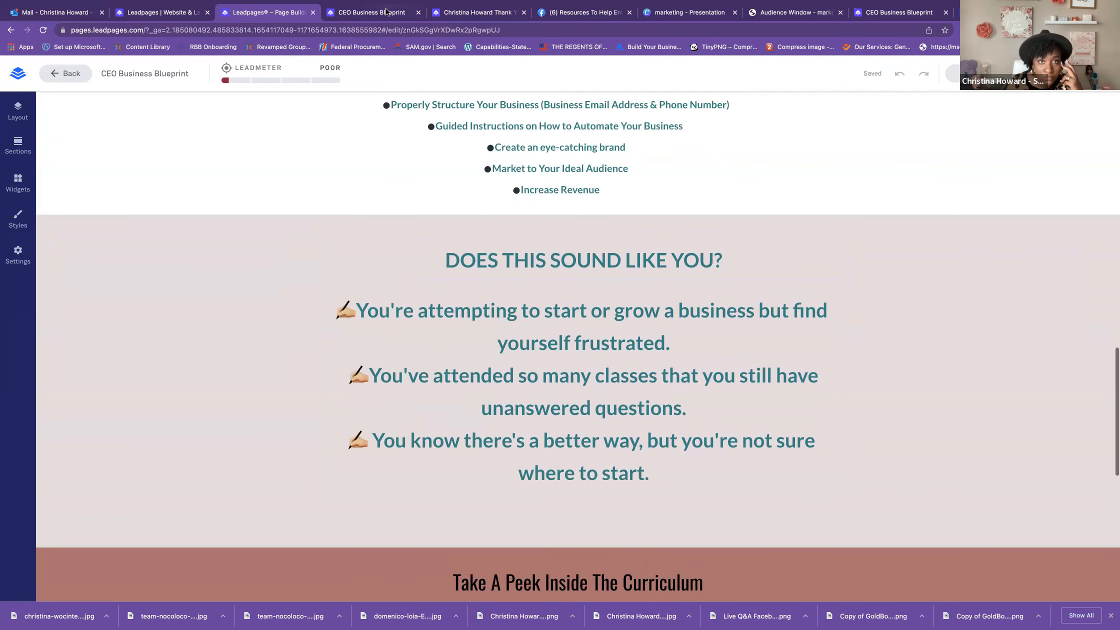
pyautogui.click(387, 11)
pyautogui.scroll(3, 459, 76)
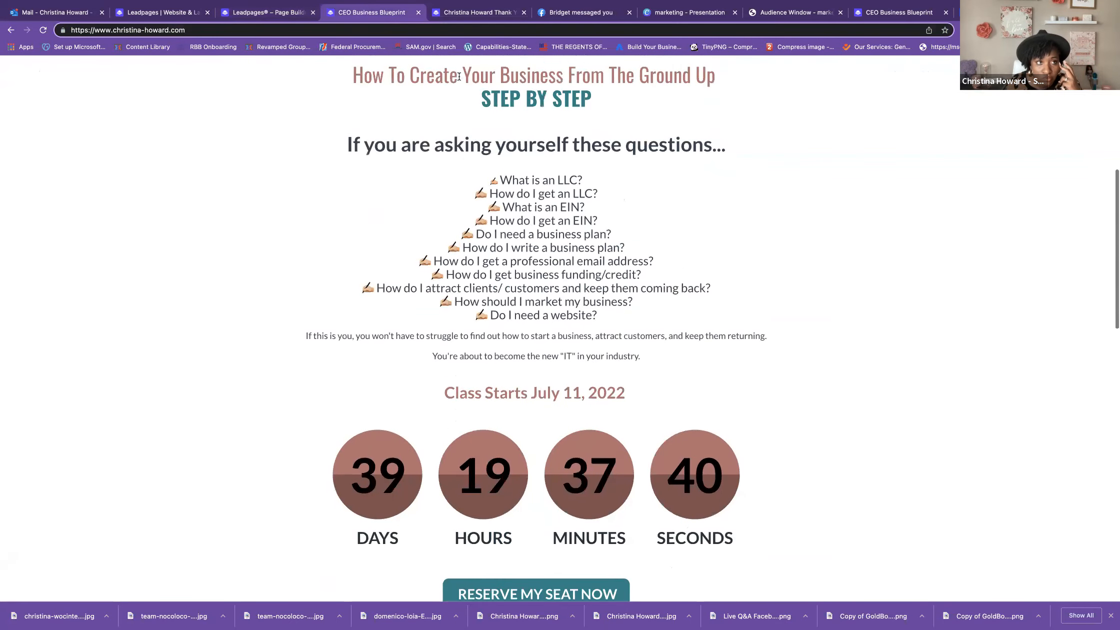
pyautogui.scroll(8, 459, 76)
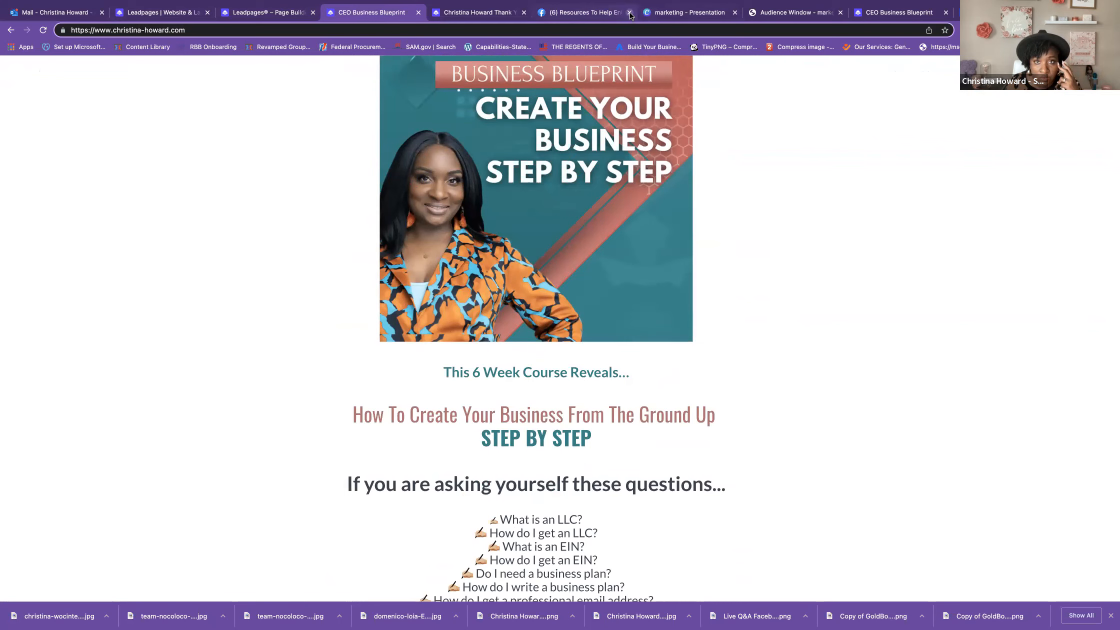
# Step: Close the Facebook page and advance the marketing presentation's audience window to the Contact Information slide
pyautogui.click(630, 12)
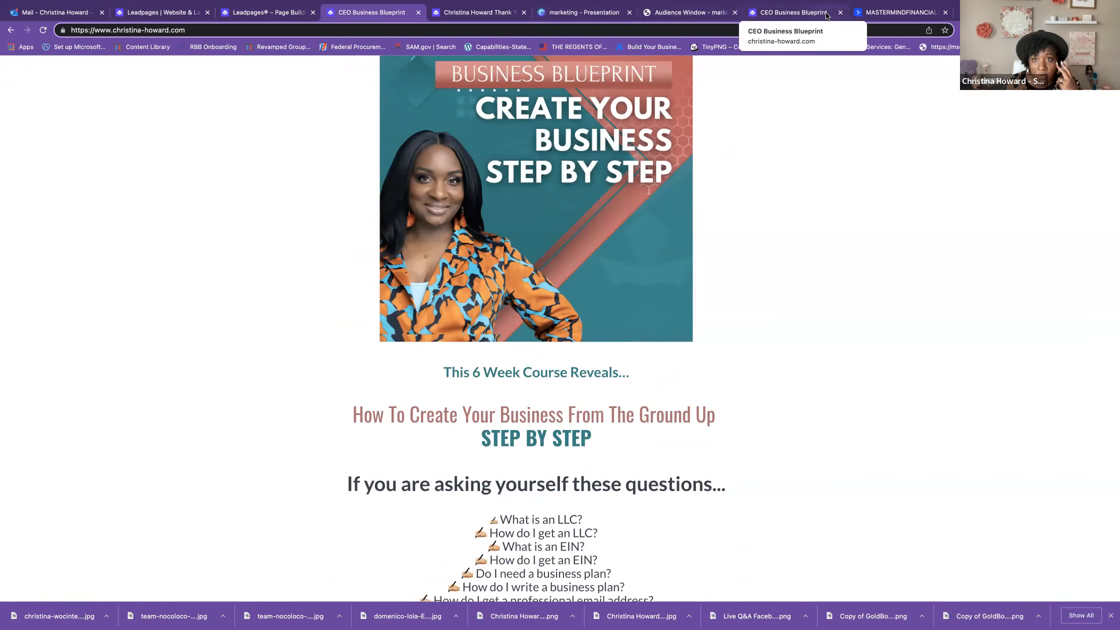
pyautogui.click(690, 13)
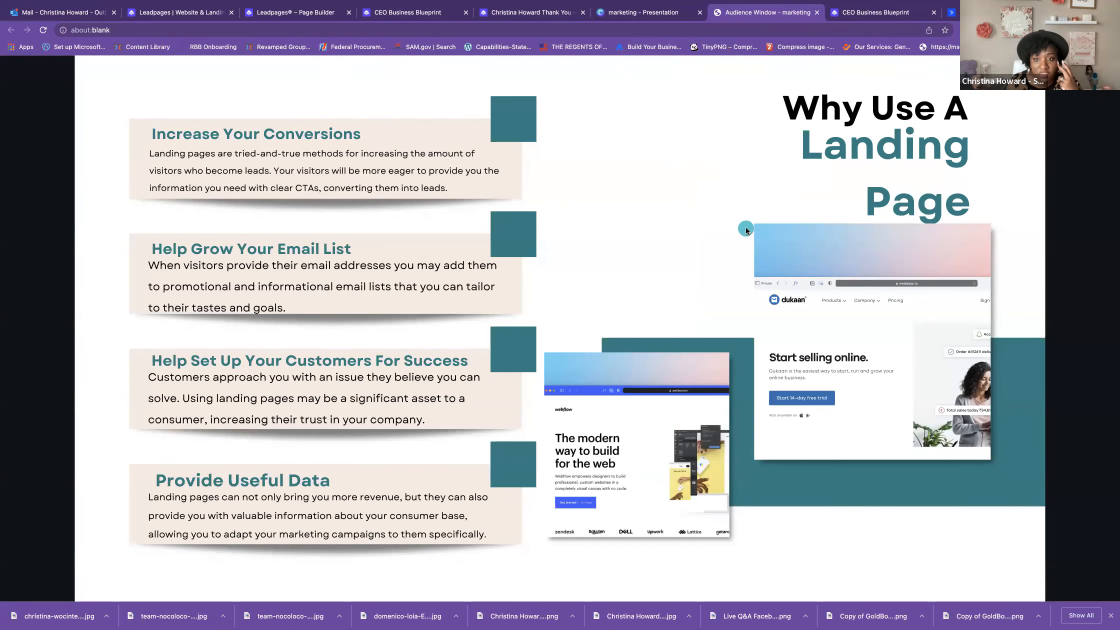
pyautogui.press('Right')
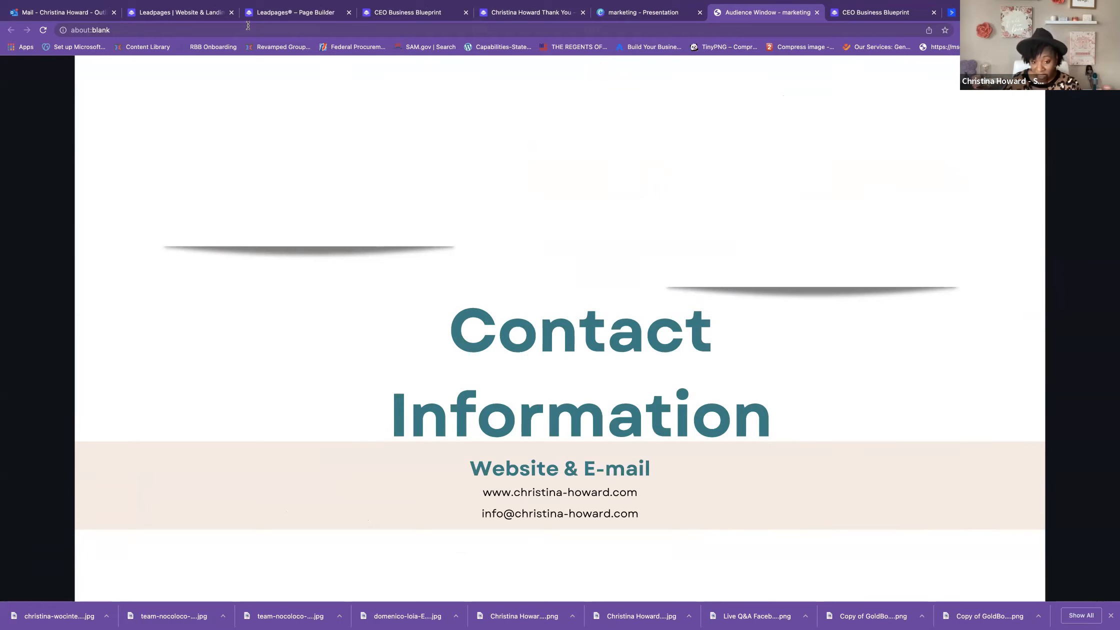
# Step: Return to Leadpages, leave the CEO Business Blueprint editor and open the account's list of pop-ups
pyautogui.click(299, 13)
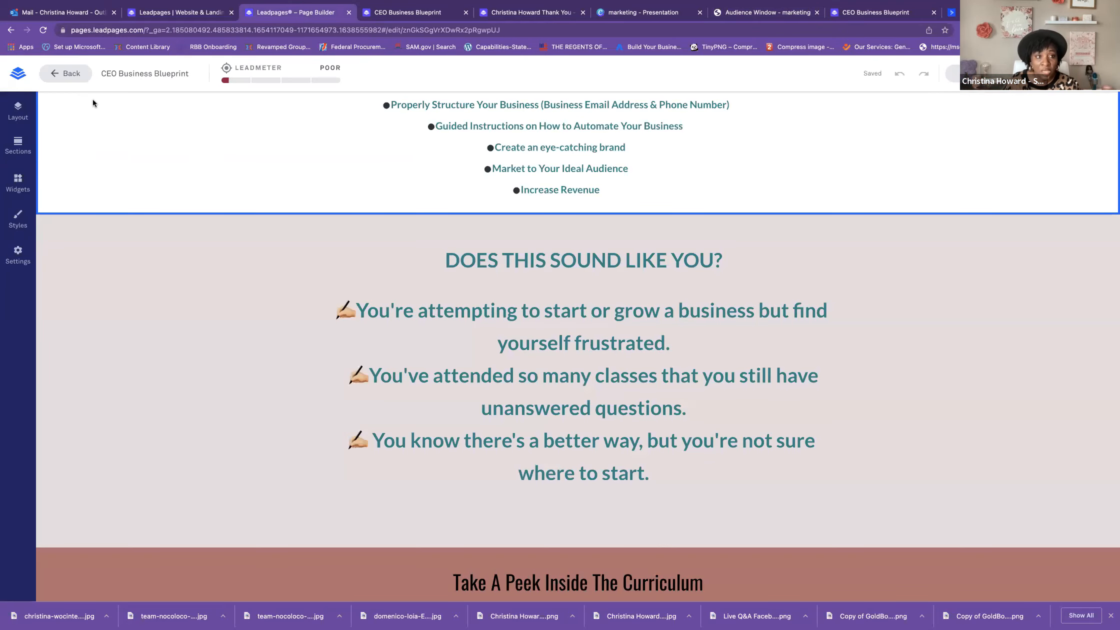
pyautogui.click(18, 75)
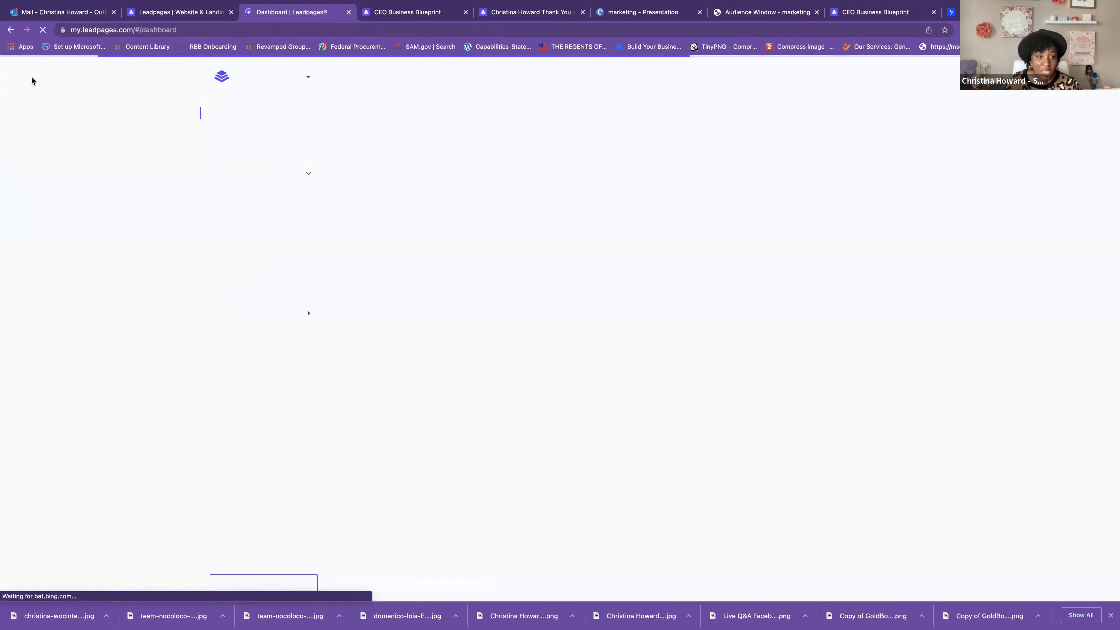
pyautogui.click(250, 140)
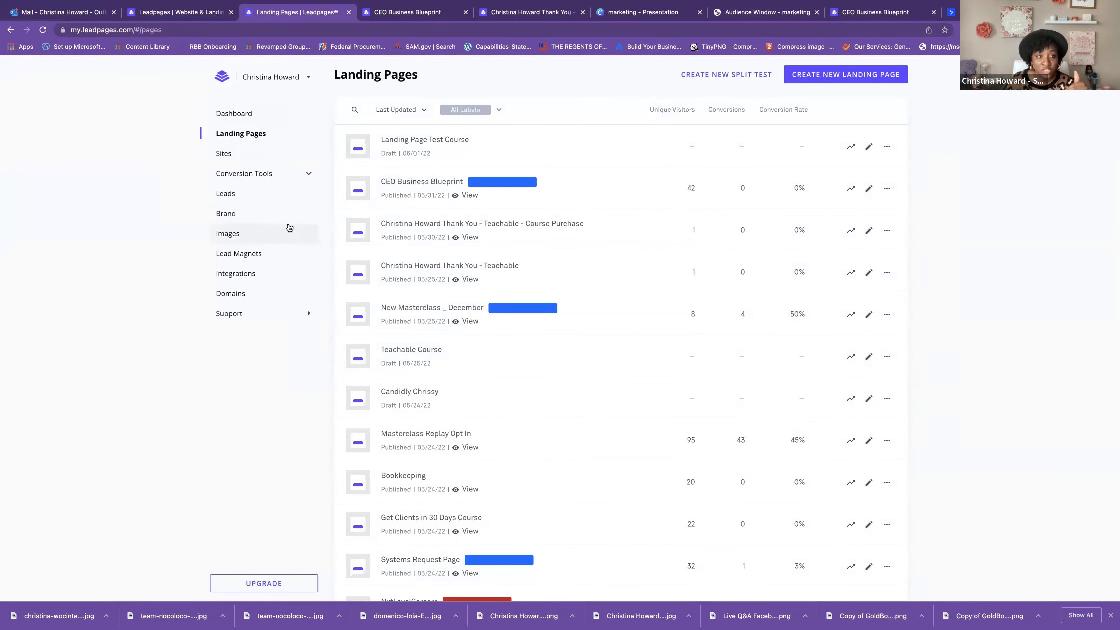
pyautogui.click(240, 174)
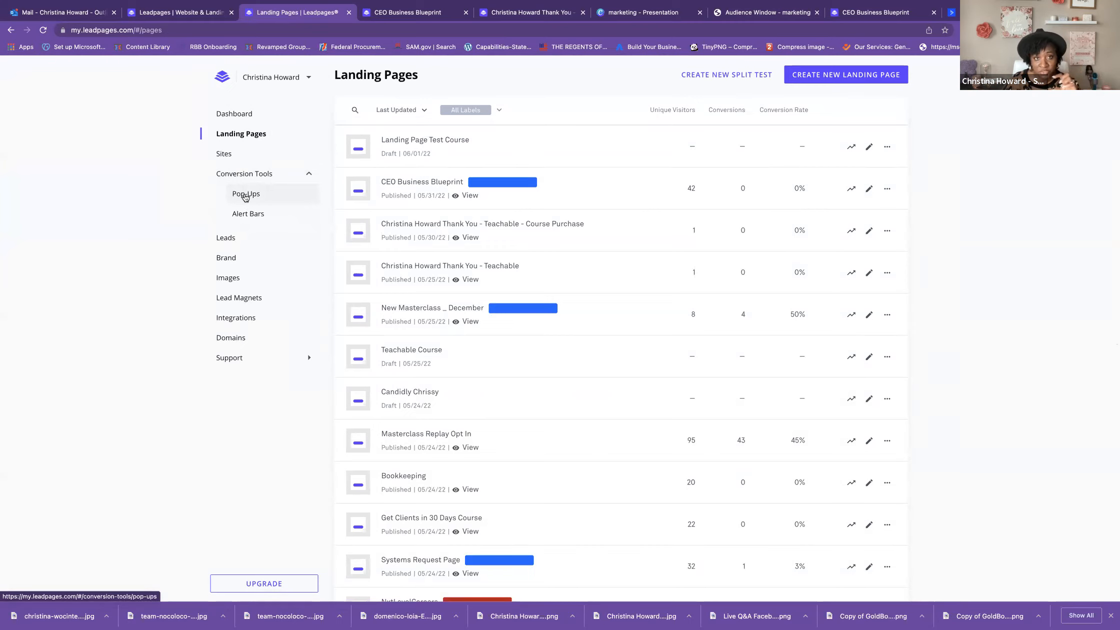
pyautogui.click(246, 196)
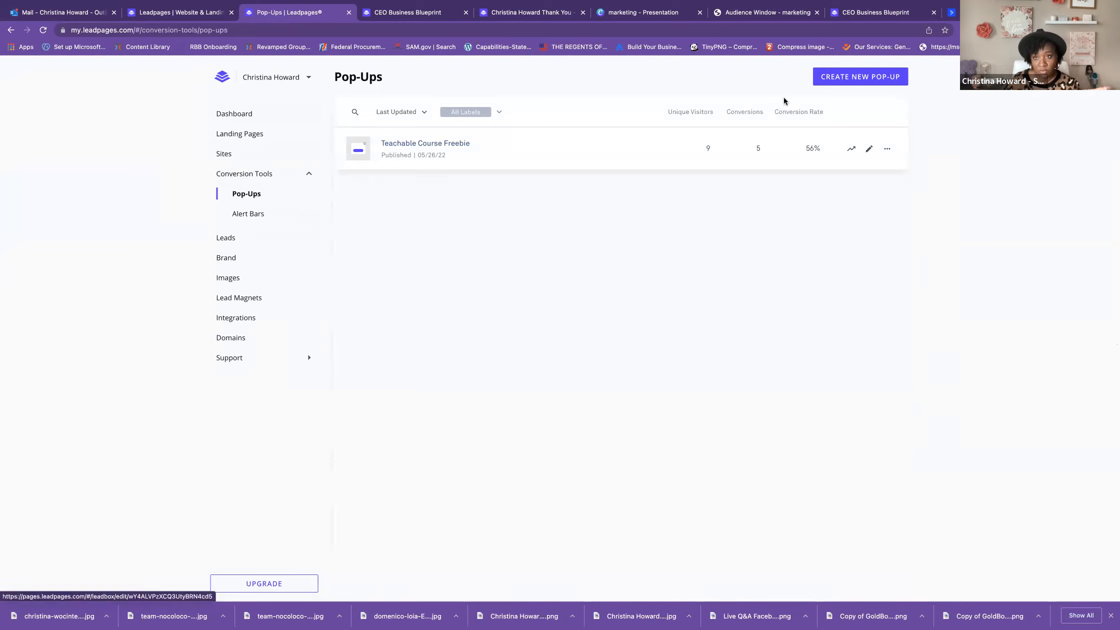
# Step: Create a new pop-up named dfecee
pyautogui.click(837, 82)
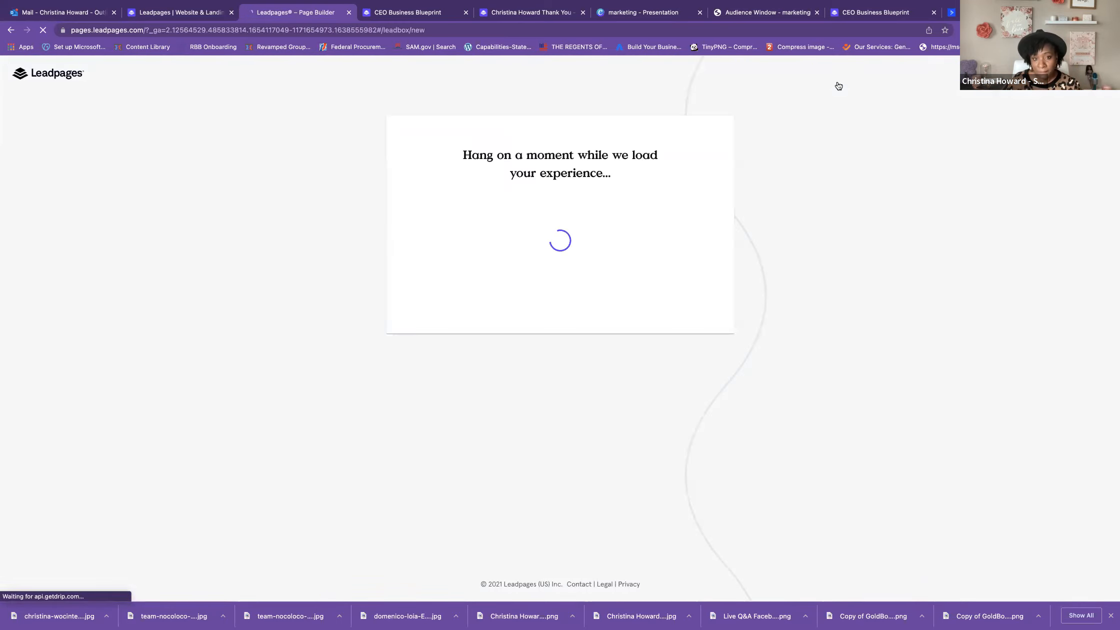
pyautogui.write('dfecee')
pyautogui.click(655, 301)
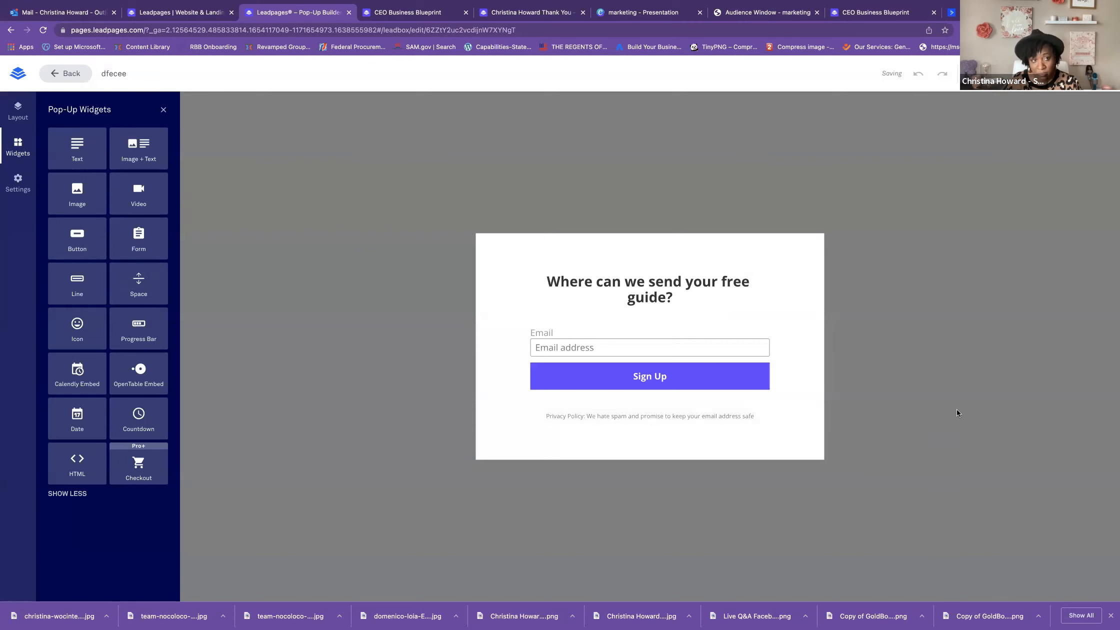
# Step: Leave the pop-up builder, open the CEO Business Blueprint page for editing and view the tracking code in its analytics settings
pyautogui.click(25, 79)
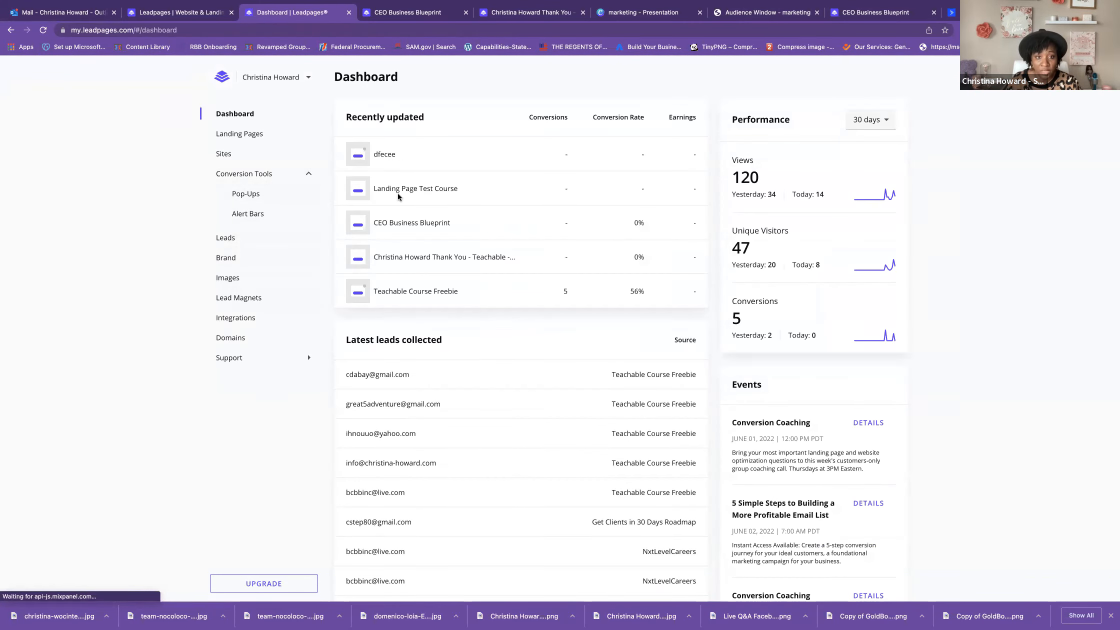
pyautogui.click(418, 223)
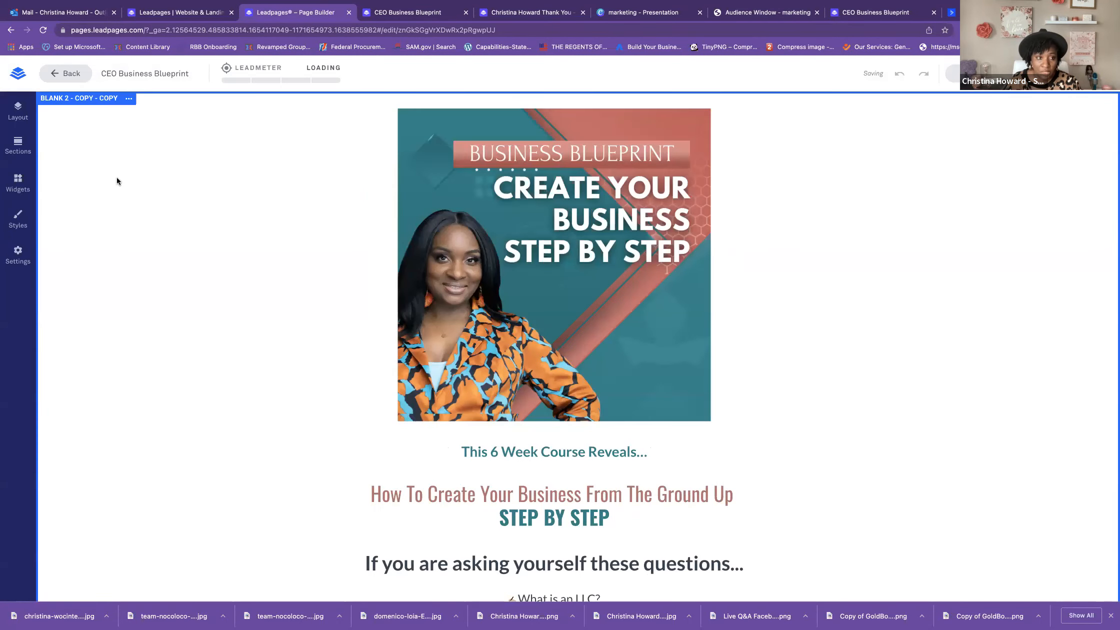
pyautogui.click(15, 187)
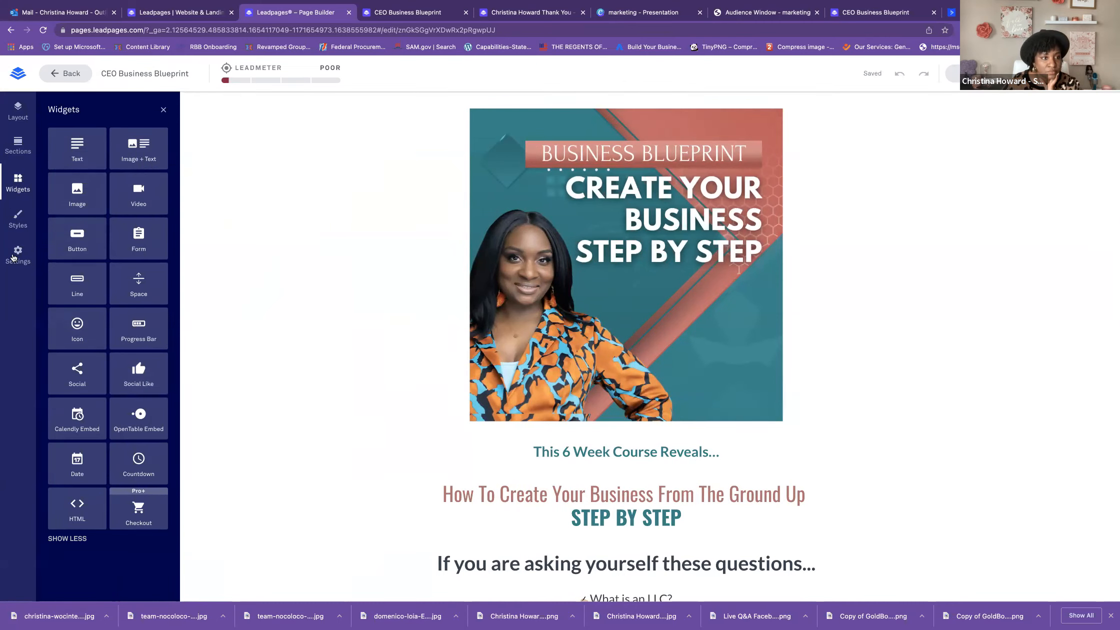
pyautogui.click(18, 254)
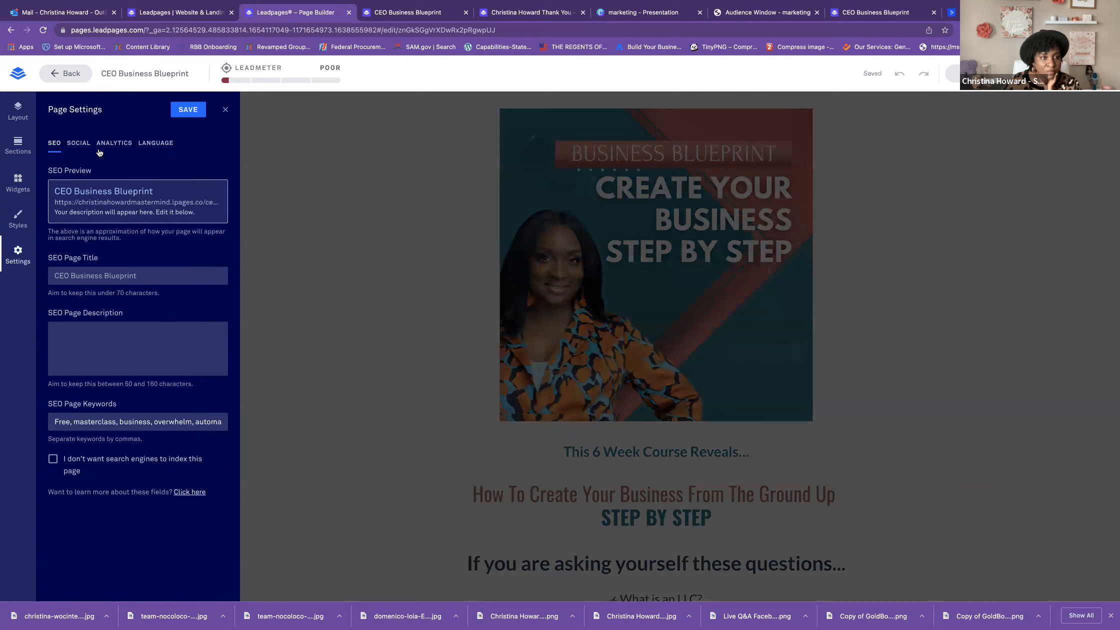
pyautogui.click(114, 144)
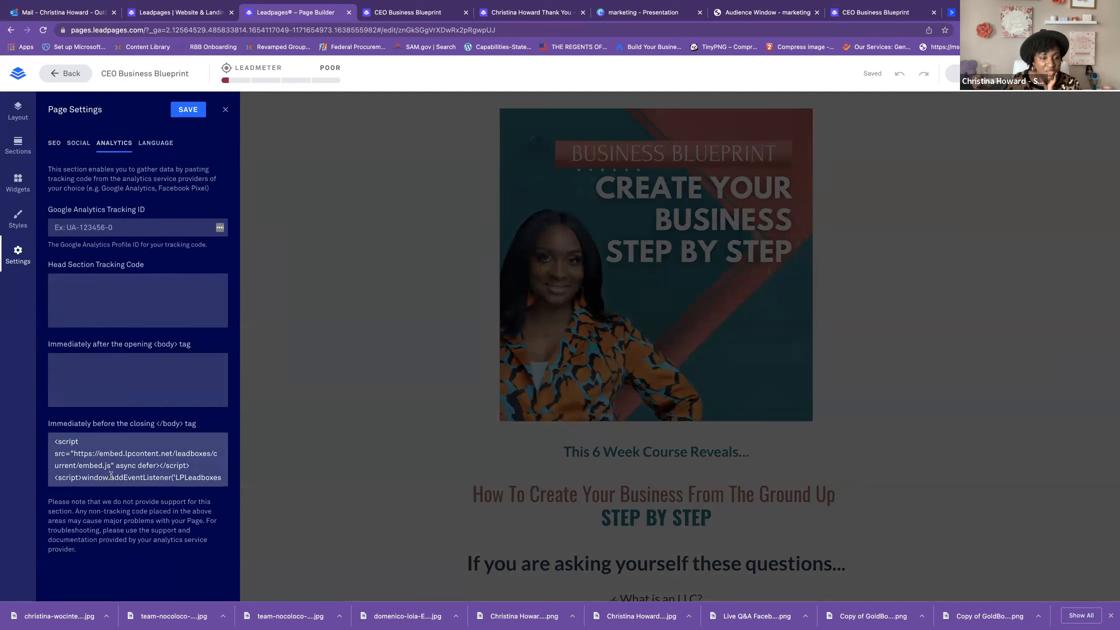
# Step: Close the published CEO Business Blueprint and thank-you pages next to the editor, and return to the page editor
pyautogui.click(406, 16)
pyautogui.click(466, 12)
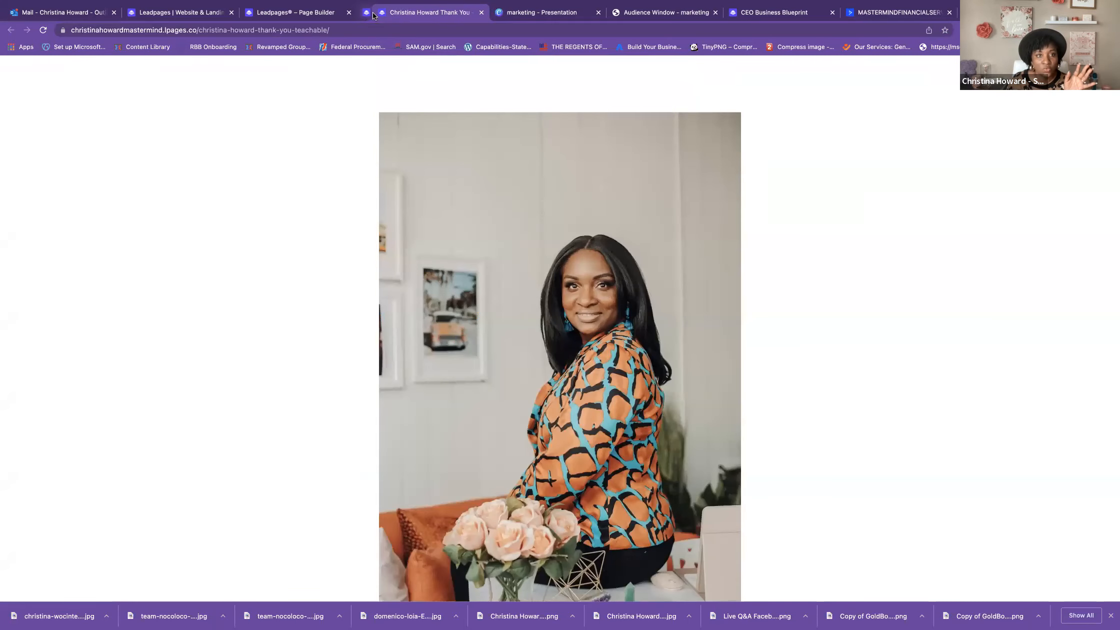
pyautogui.click(466, 12)
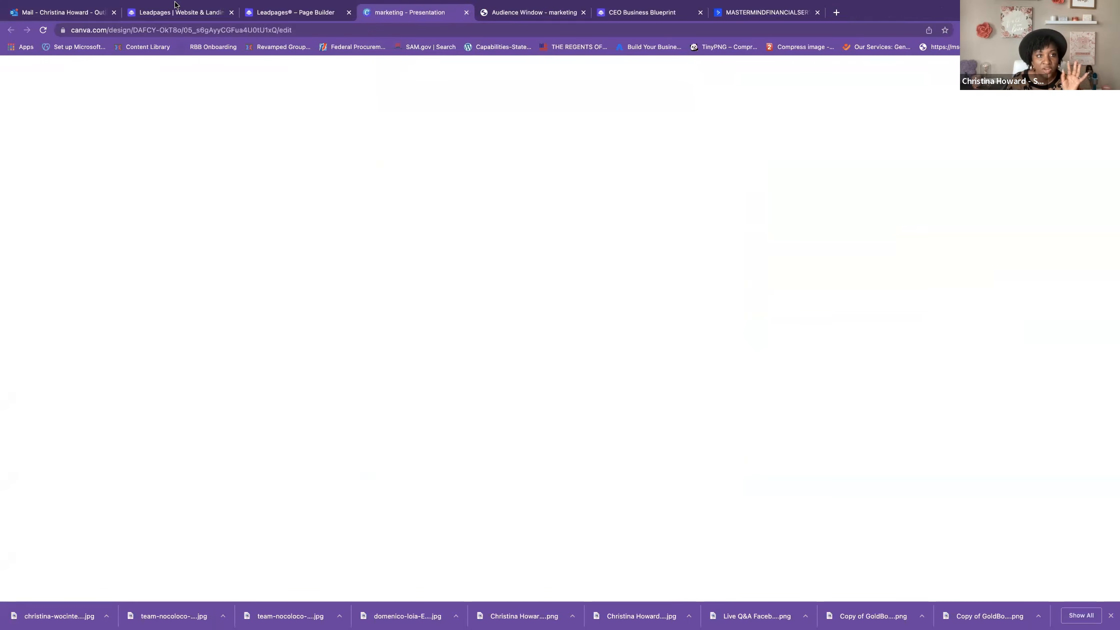
pyautogui.click(269, 14)
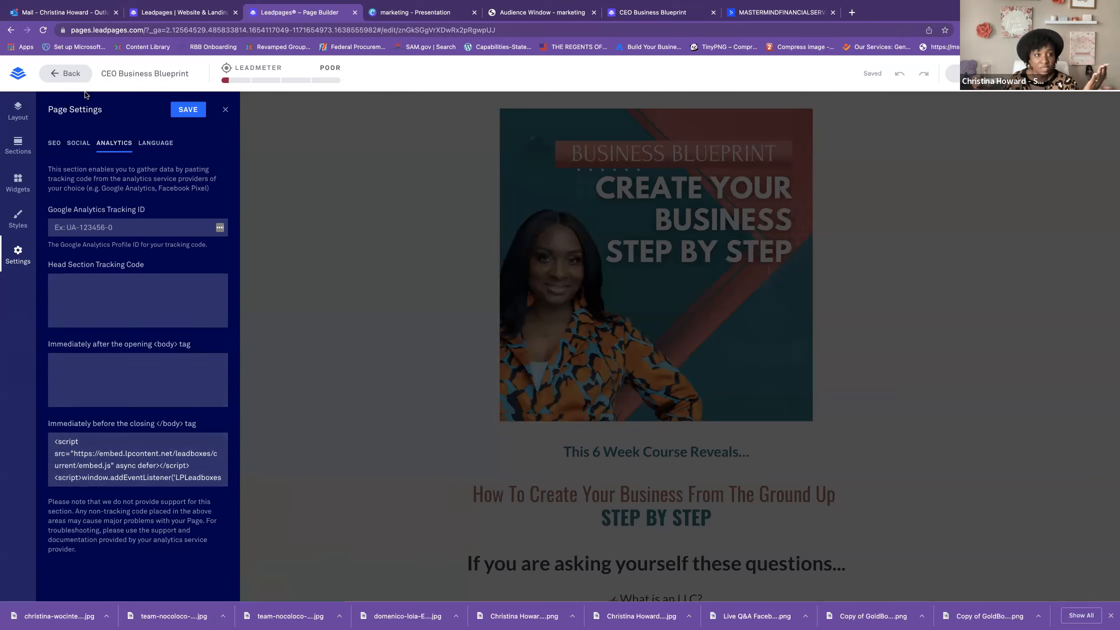
# Step: Open the dfecee pop-up from the dashboard and bring up its publishing options
pyautogui.click(31, 75)
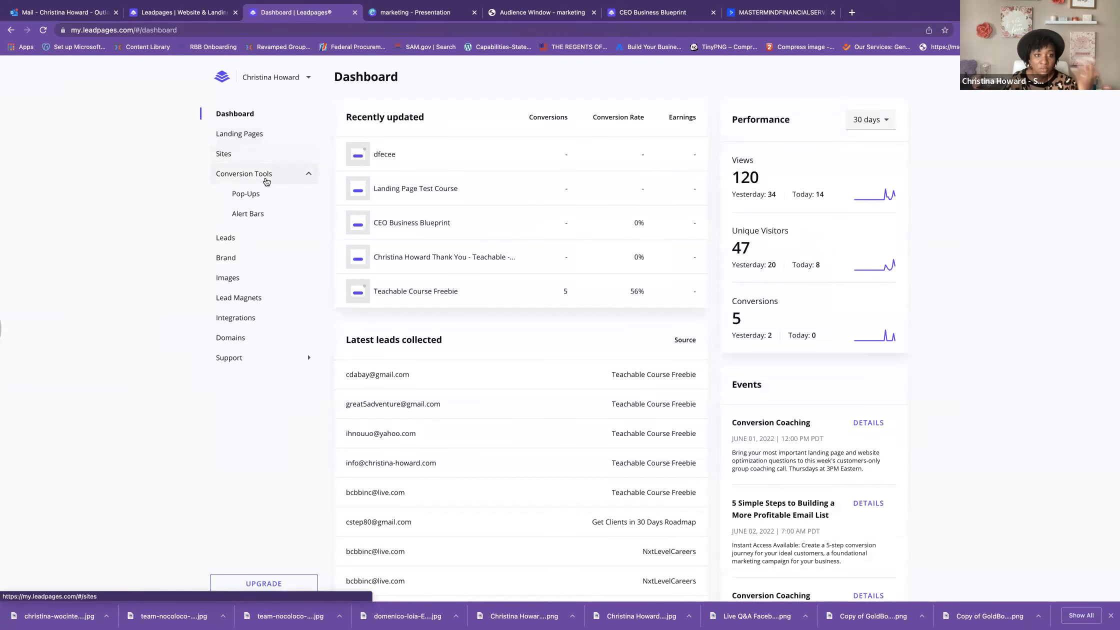
pyautogui.click(389, 157)
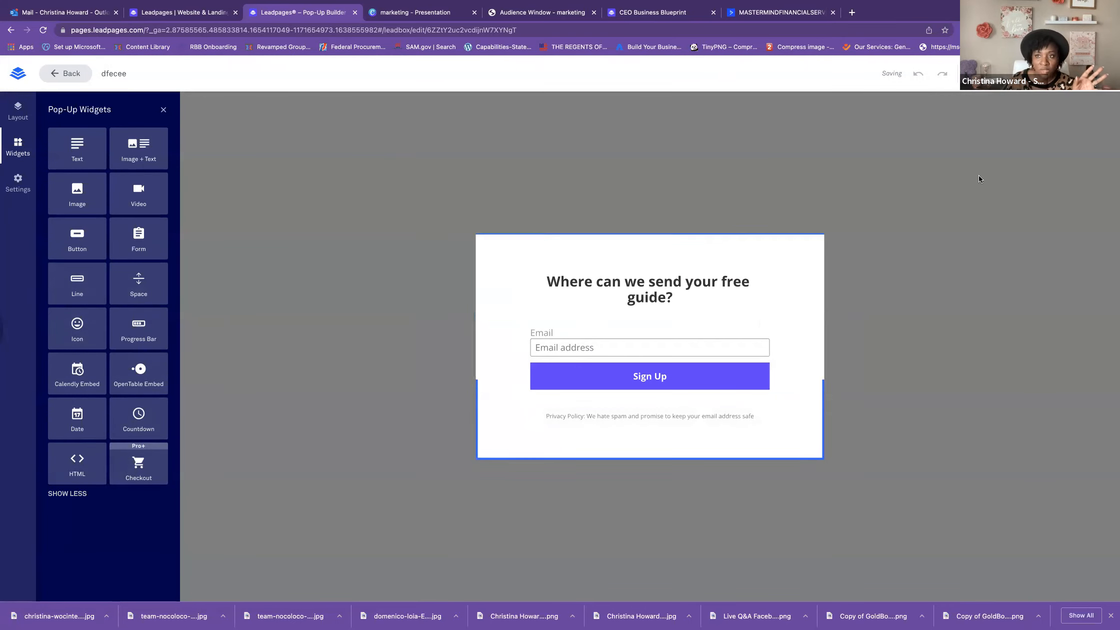
pyautogui.click(707, 376)
pyautogui.click(903, 257)
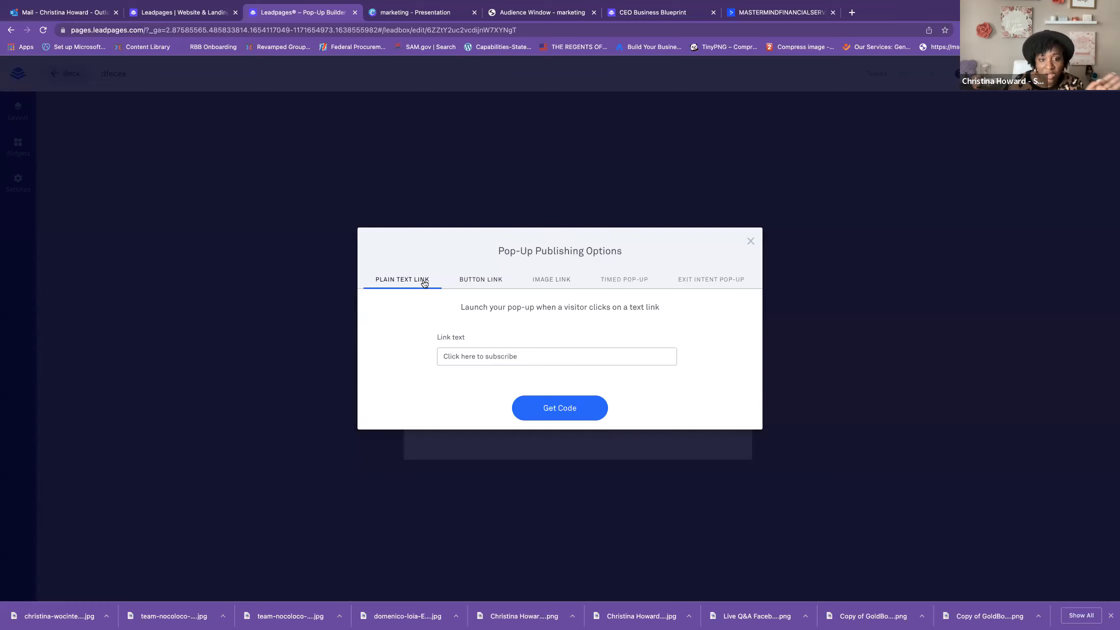
# Step: Generate the timed pop-up code with a 2-second delay and 2 visits before launch, and copy the snippet
pyautogui.click(510, 280)
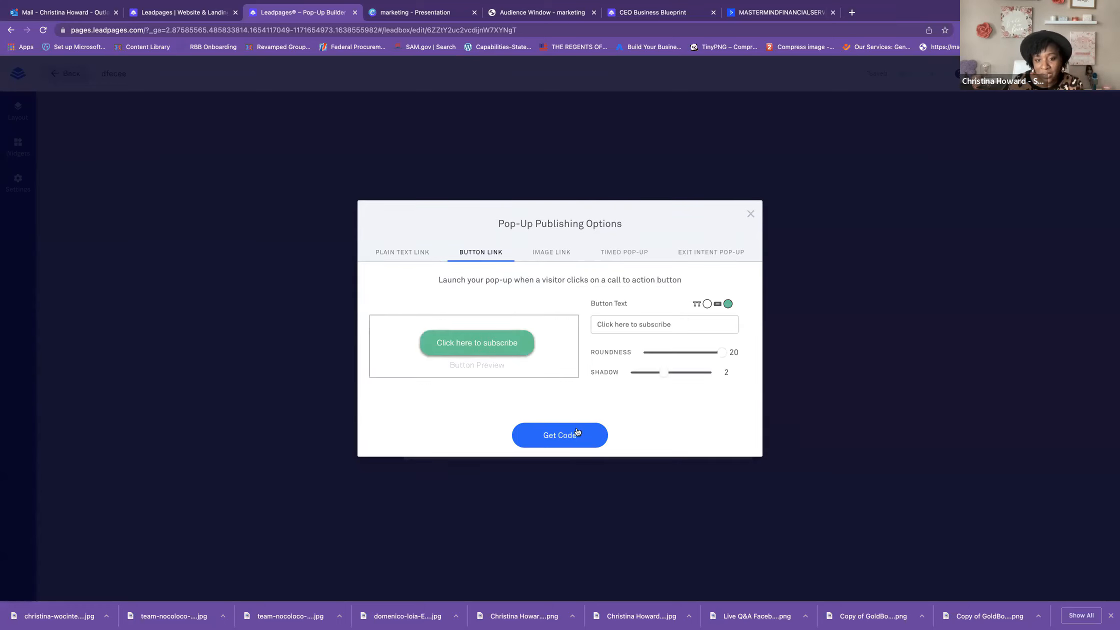
pyautogui.click(552, 253)
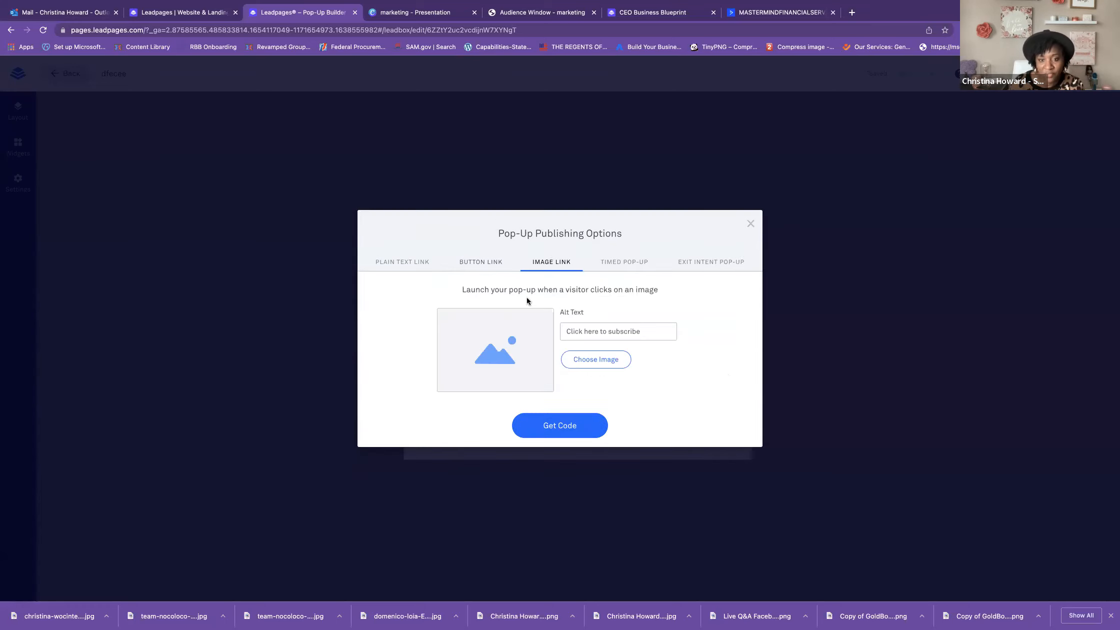
pyautogui.click(631, 261)
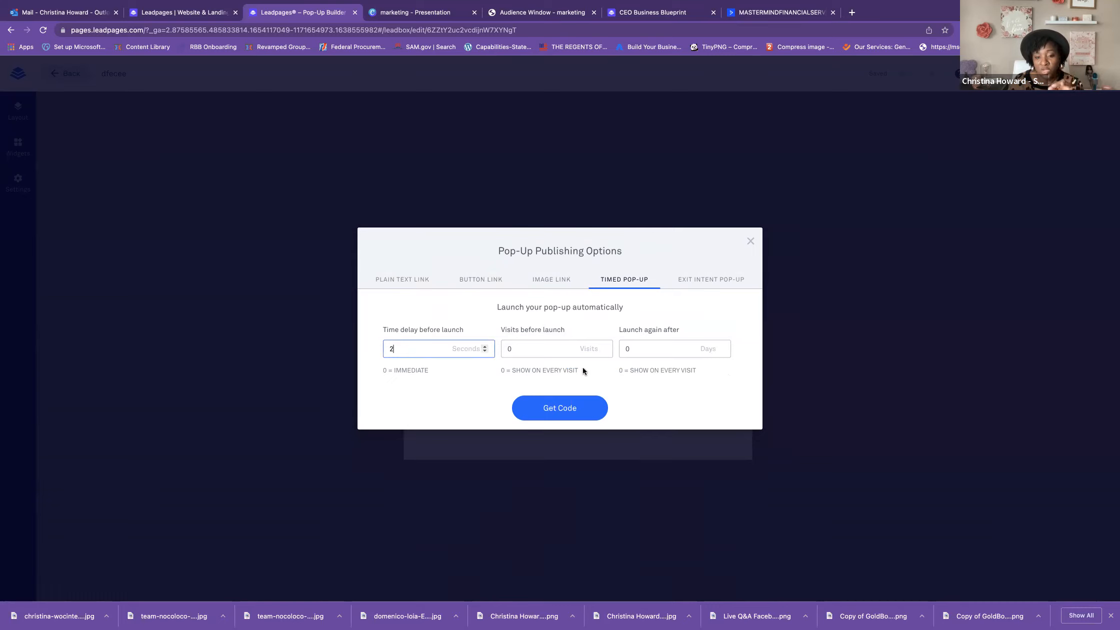
pyautogui.click(604, 346)
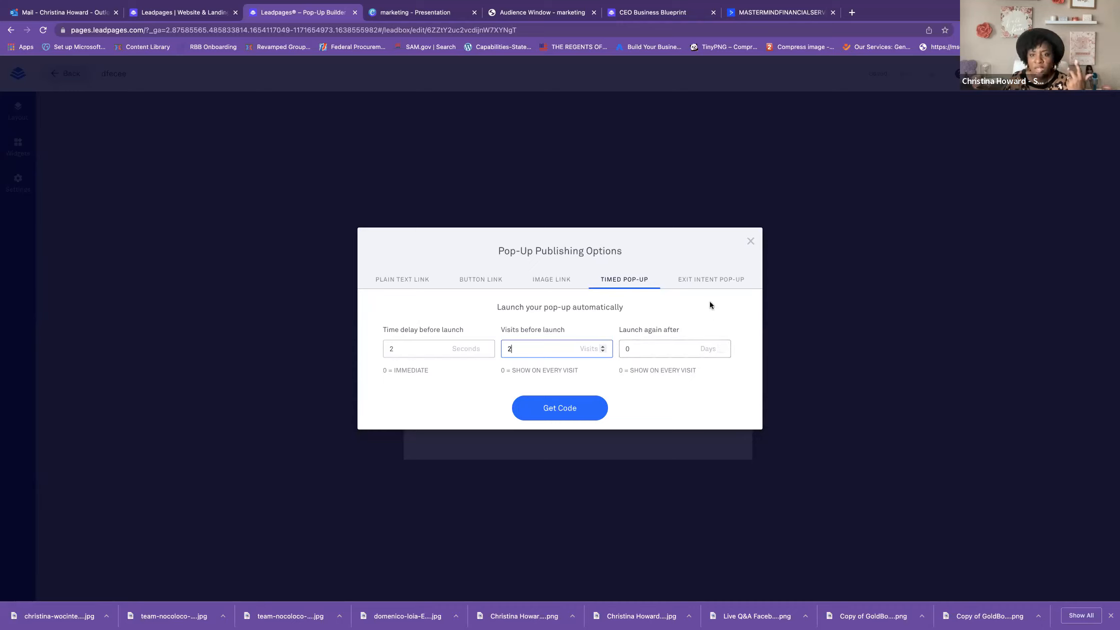
pyautogui.click(559, 407)
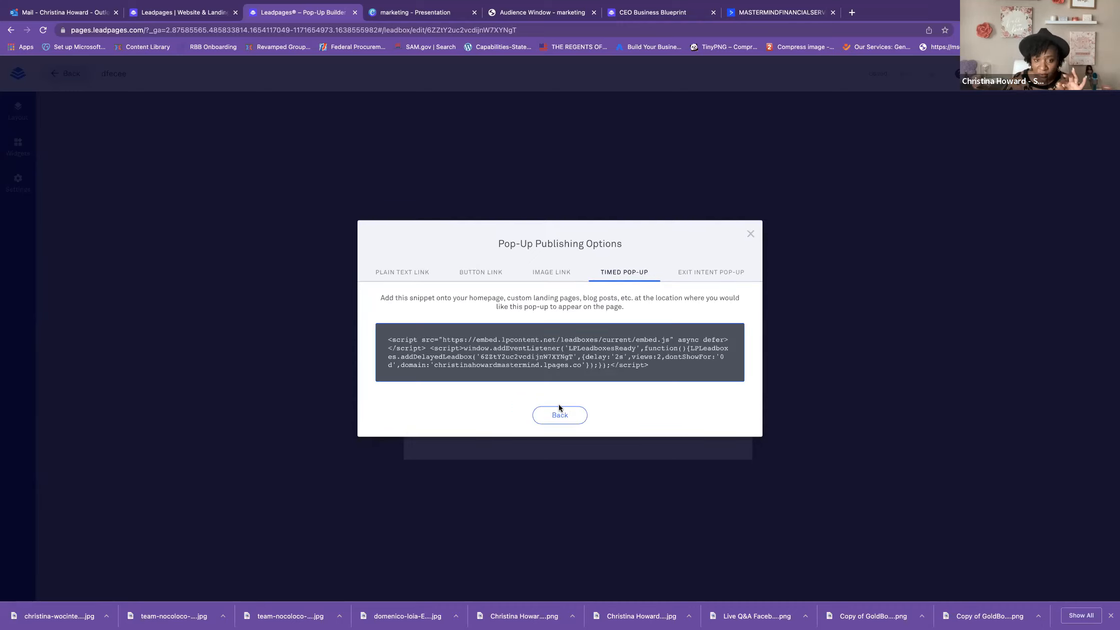
pyautogui.click(558, 356)
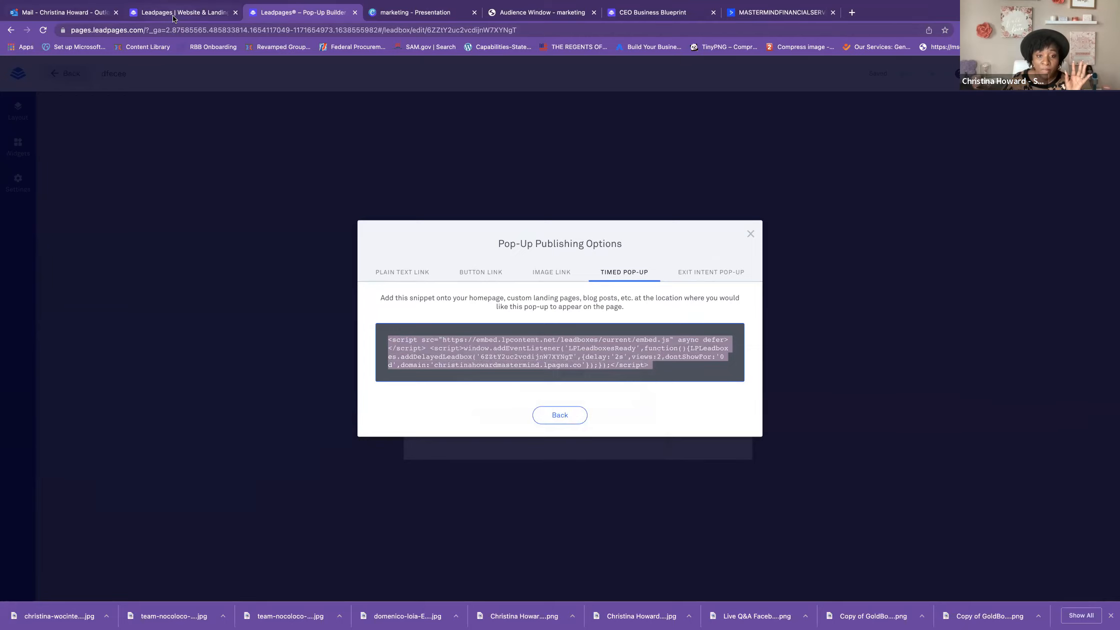
# Step: Log in to Leadpages again from its homepage and open Landing Page Test Course for editing
pyautogui.click(174, 15)
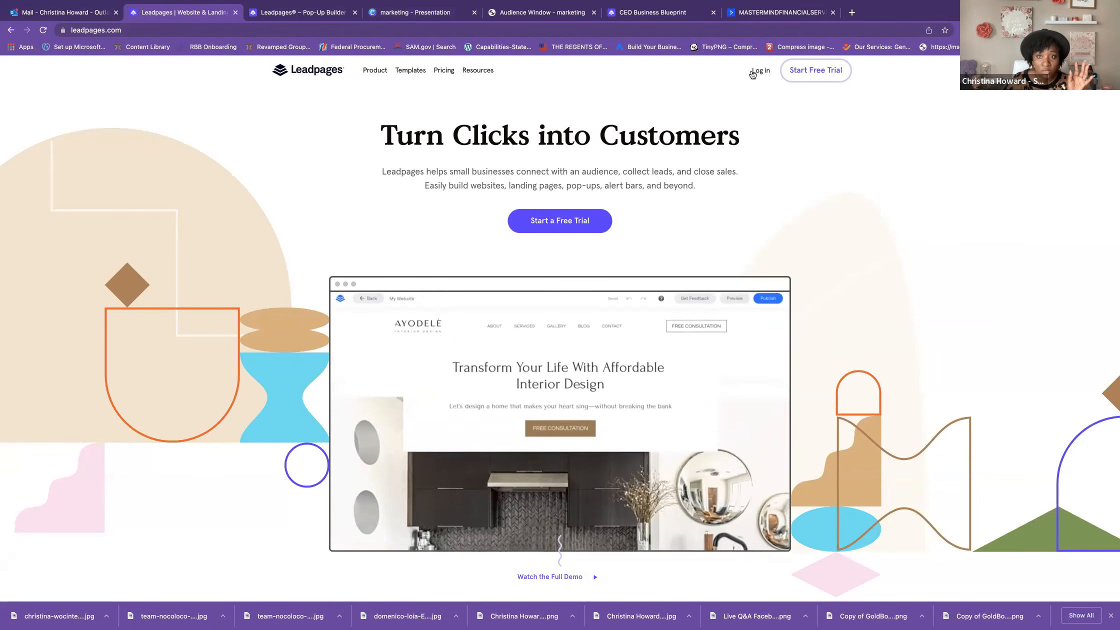
pyautogui.click(752, 70)
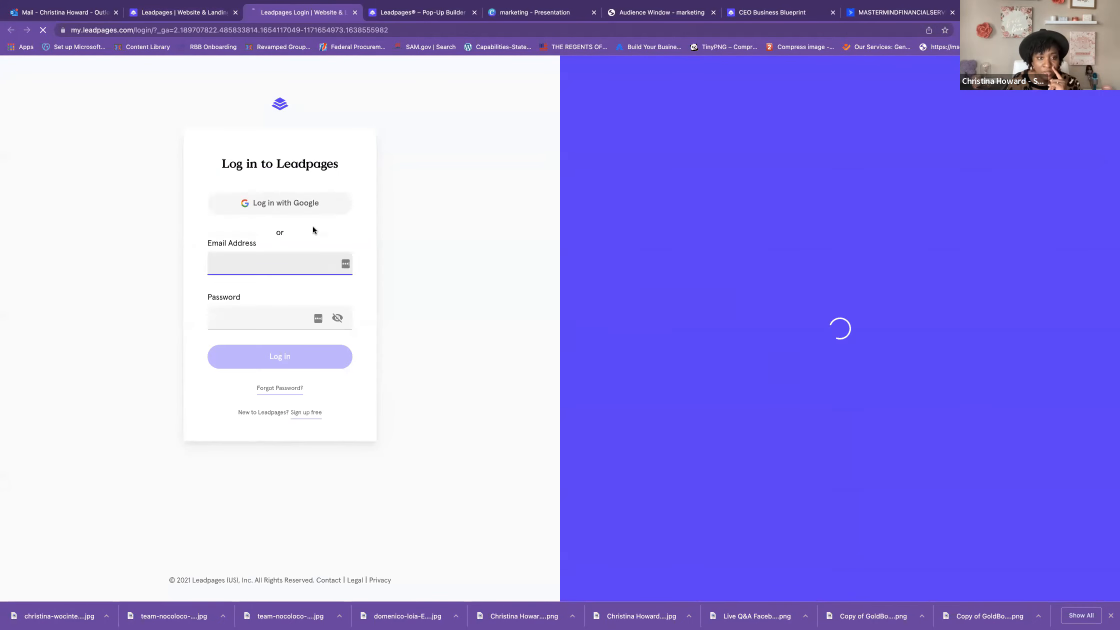
pyautogui.click(288, 354)
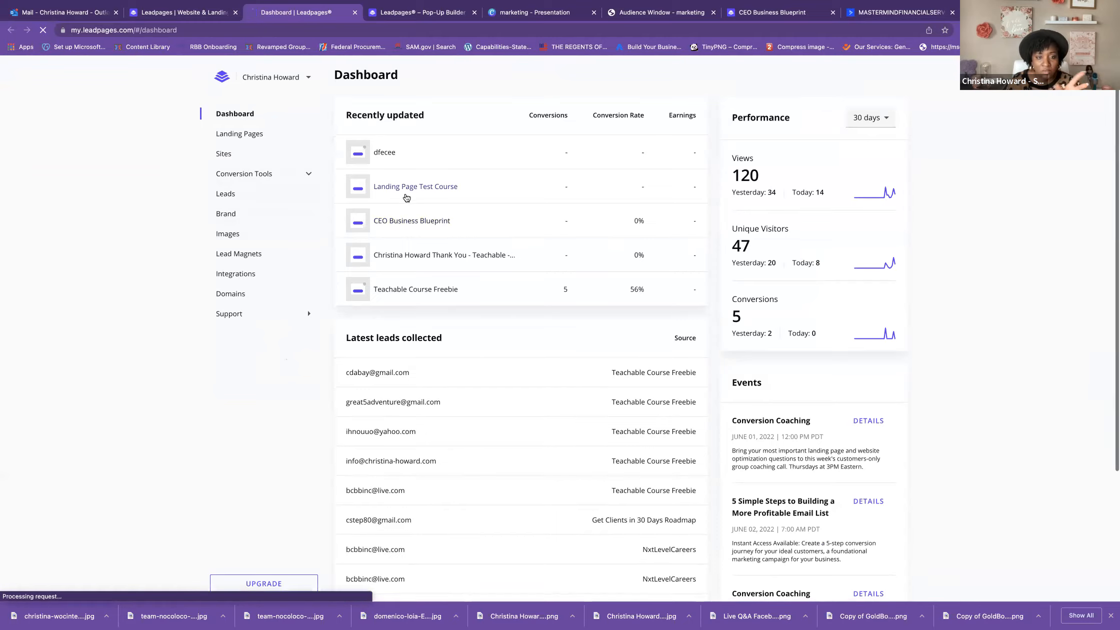
pyautogui.click(406, 197)
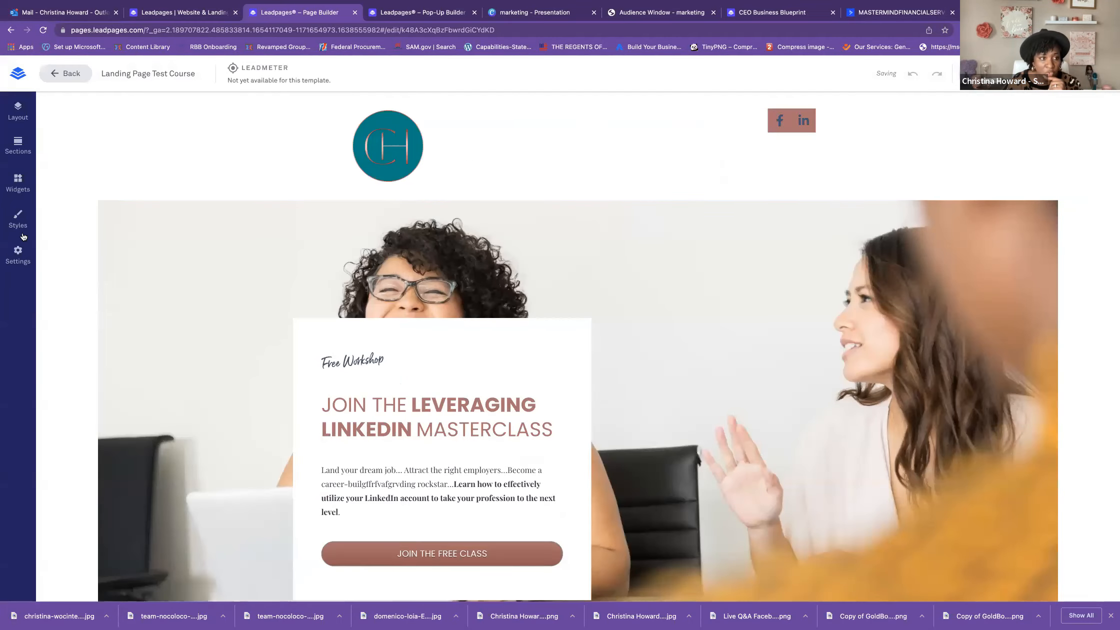
# Step: Paste the pop-up snippet immediately before the closing body tag in the page's analytics settings and save
pyautogui.click(16, 252)
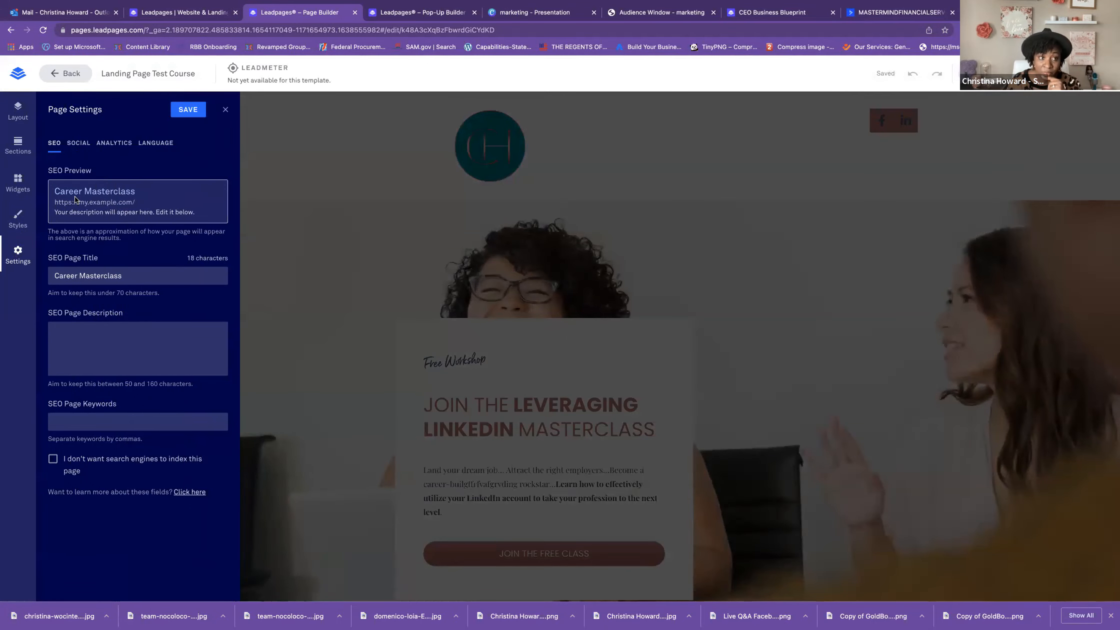
pyautogui.click(111, 145)
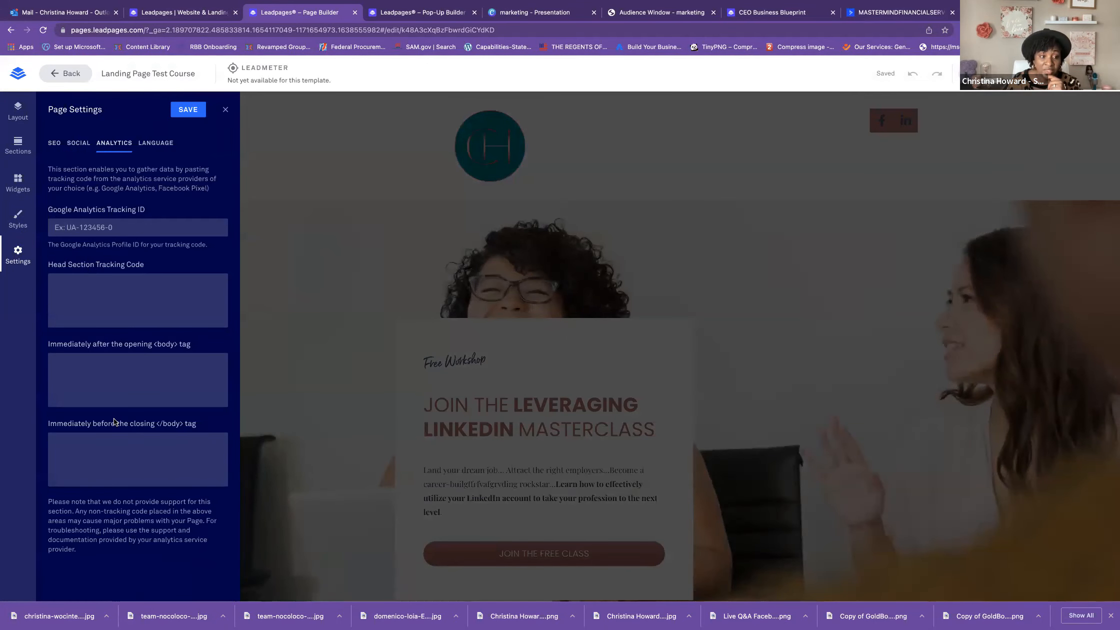
pyautogui.click(71, 450)
pyautogui.press('super+v')
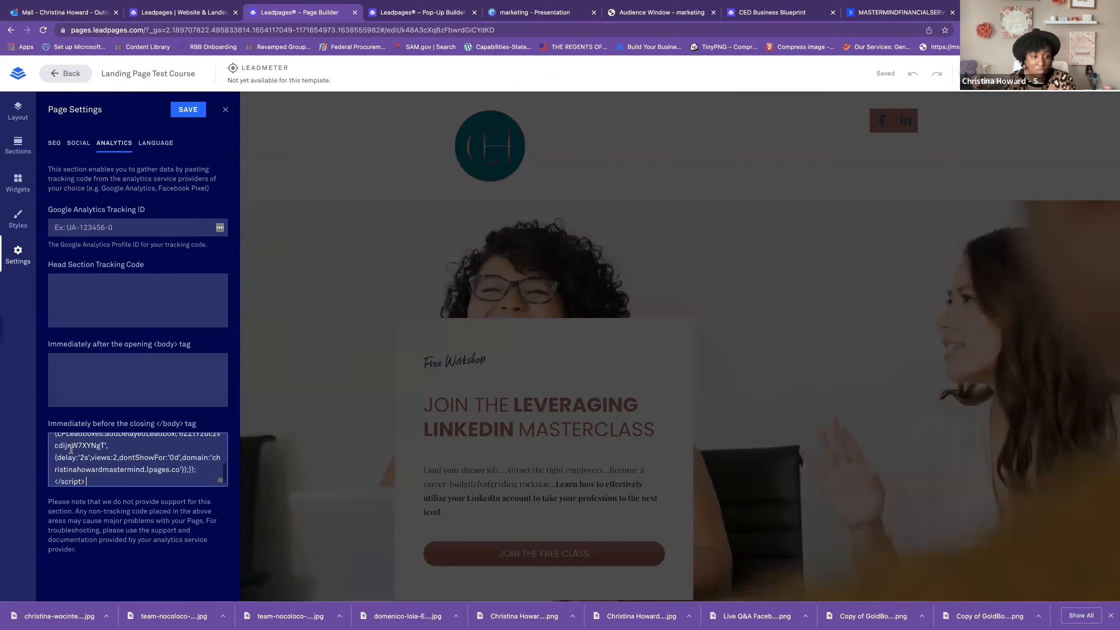
pyautogui.click(195, 112)
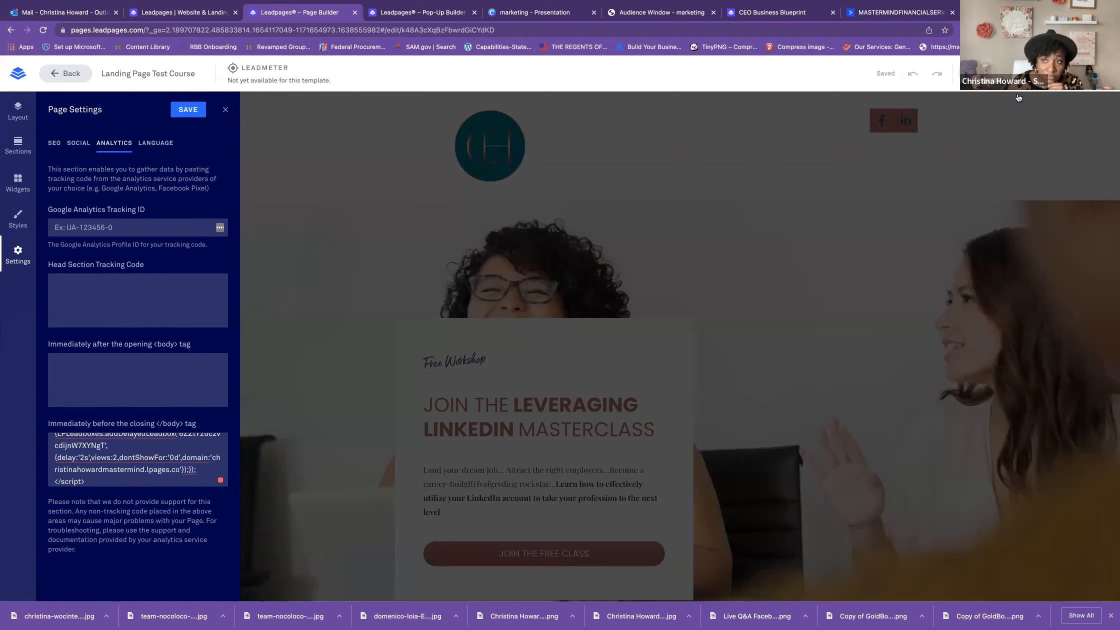
# Step: Publish Landing Page Test Course with the preset domain and slug, and copy the published page's link
pyautogui.click(1076, 74)
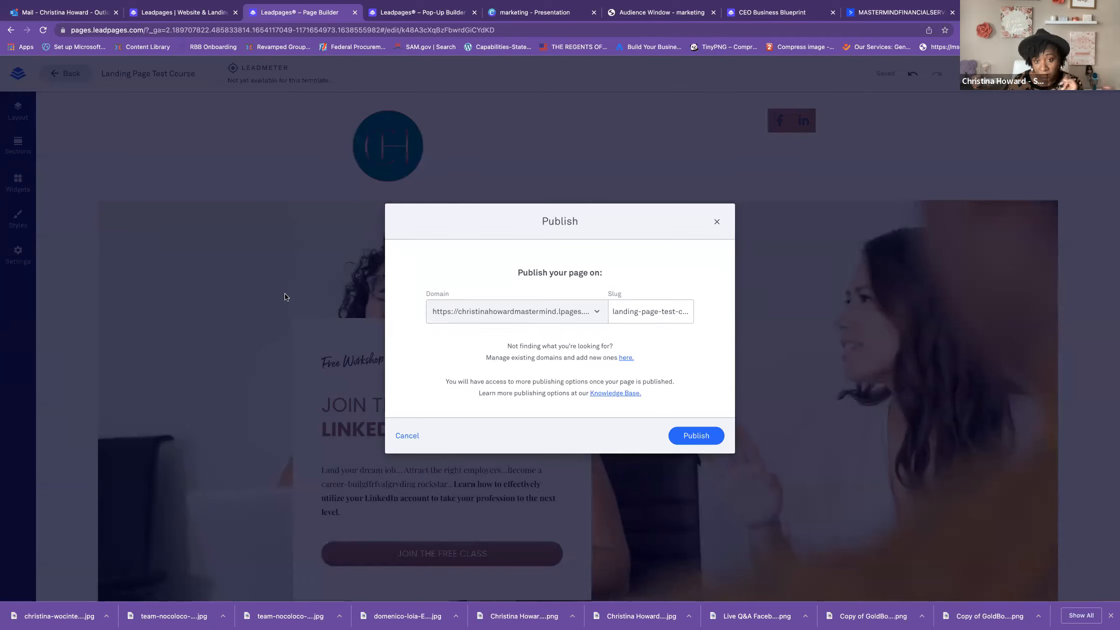
pyautogui.click(683, 439)
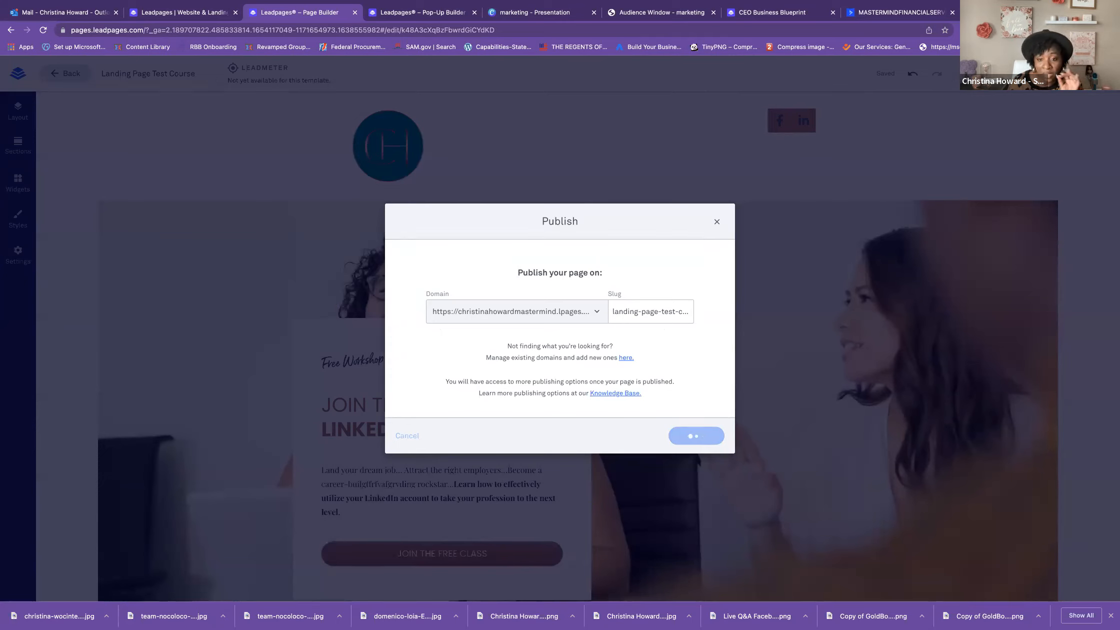
pyautogui.click(641, 325)
# Step: Open the published Landing Page Test Course in a new browser tab and look through it for the pop-up
pyautogui.press('super+t')
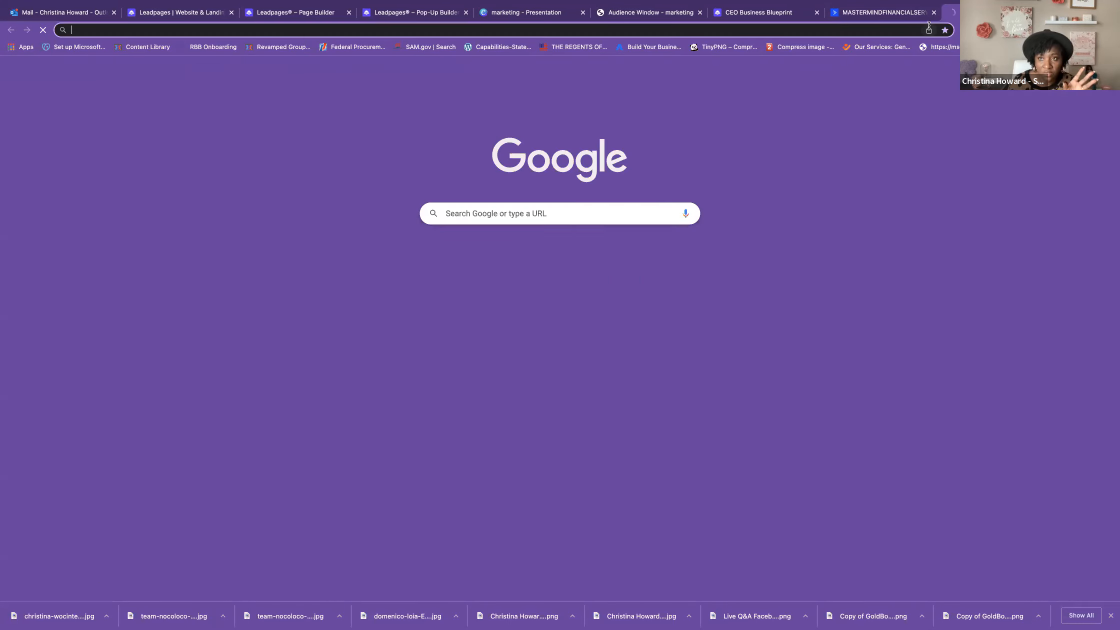
pyautogui.click(906, 30)
pyautogui.write('https://christinahowardmastermind.lpages.co/landing-page-test-course/')
pyautogui.press('Return')
pyautogui.scroll(-20, 602, 235)
pyautogui.scroll(10, 601, 236)
pyautogui.scroll(15, 602, 236)
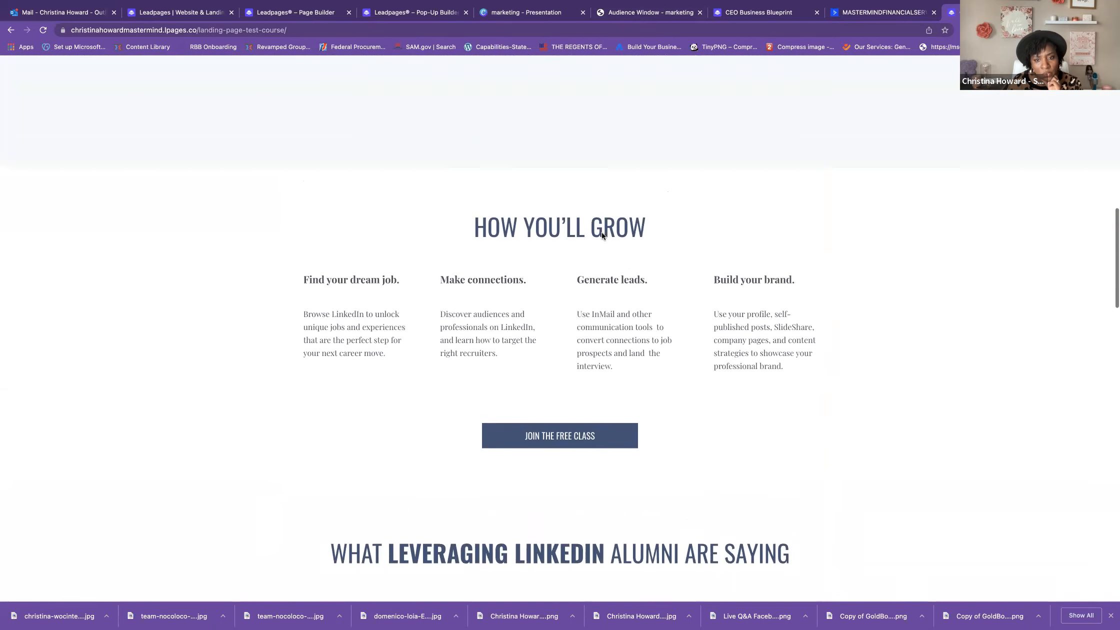
pyautogui.scroll(5, 602, 235)
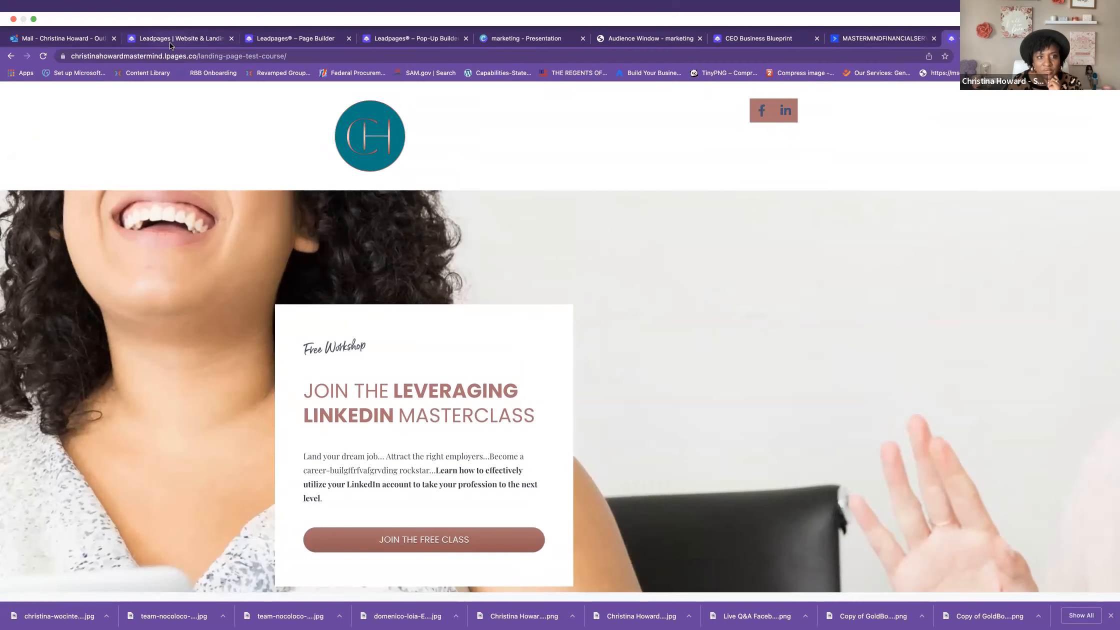
# Step: Return to the page editor, review the pop-up snippet in the analytics settings and save the settings
pyautogui.click(171, 40)
pyautogui.click(284, 40)
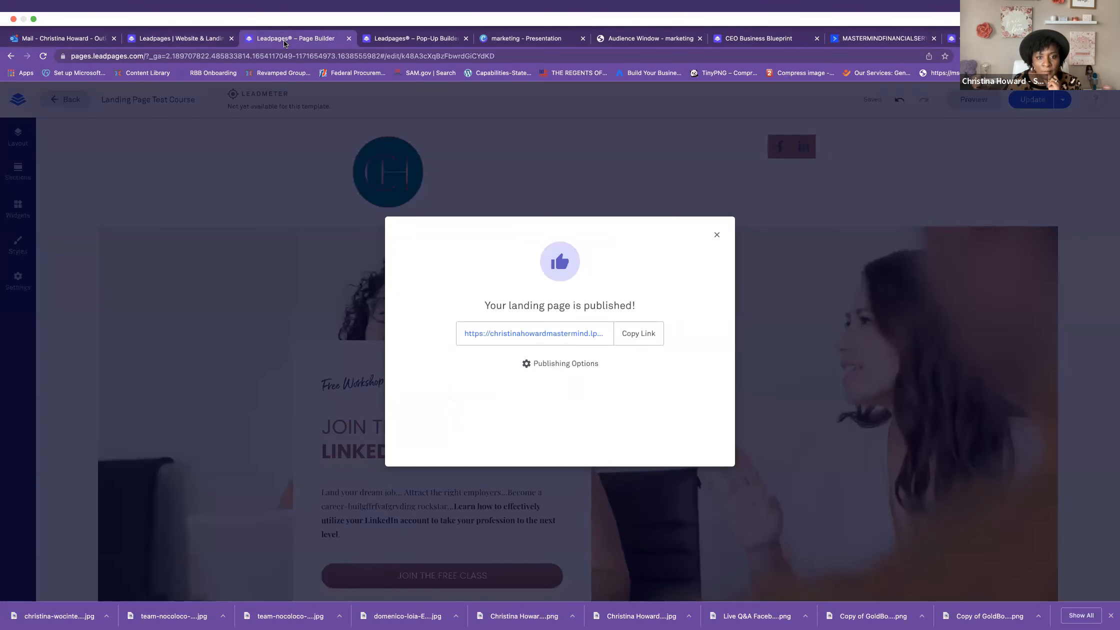
pyautogui.click(716, 223)
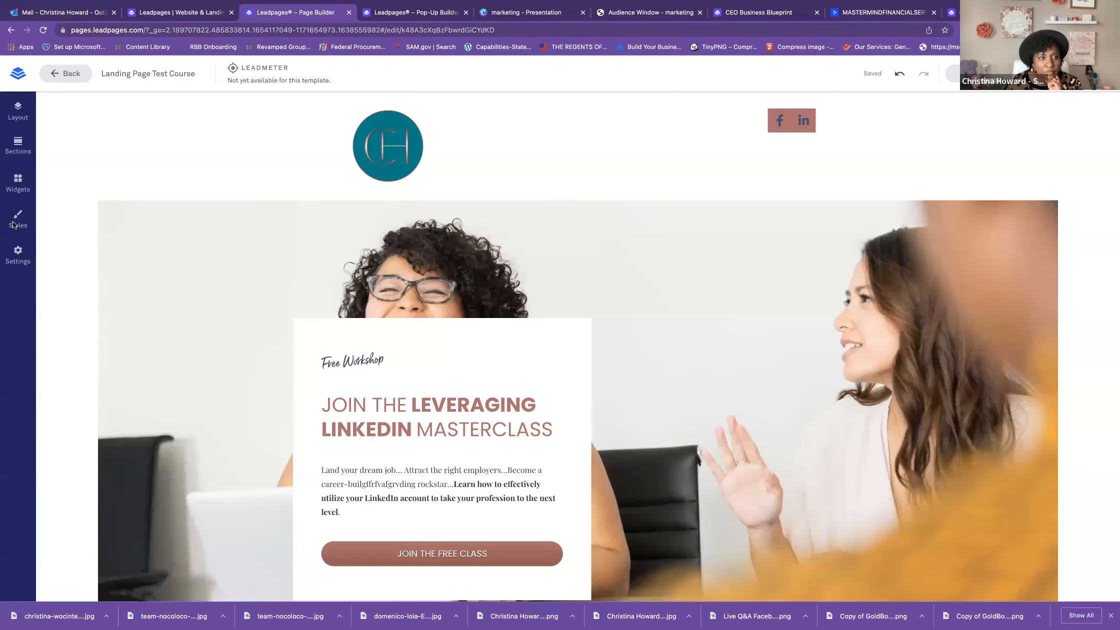
pyautogui.click(18, 254)
pyautogui.scroll(-5, 112, 459)
pyautogui.scroll(3, 112, 458)
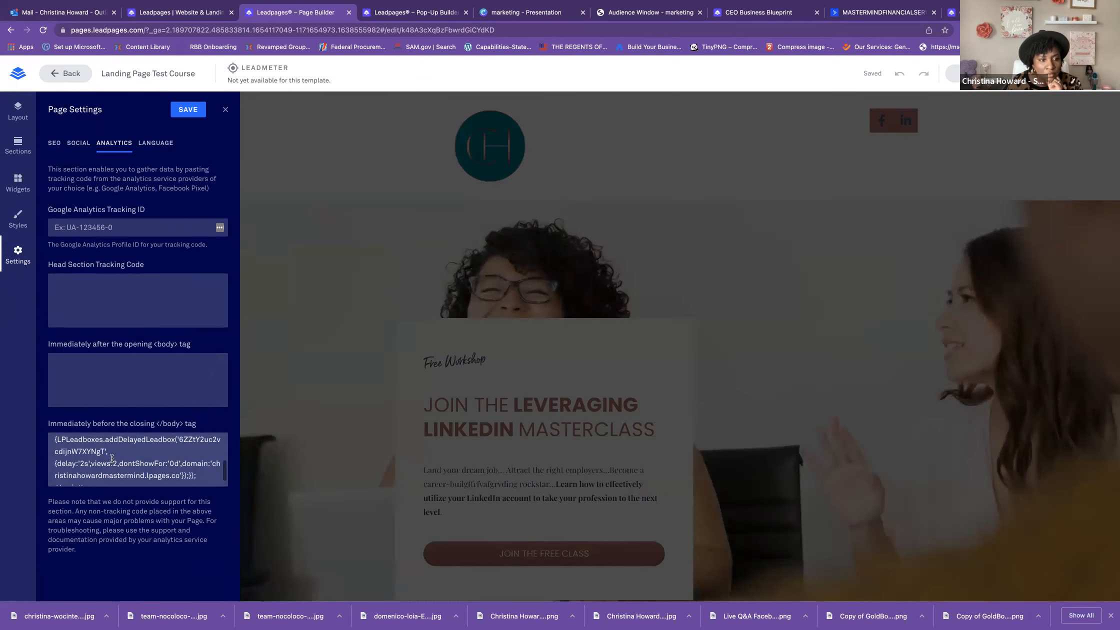
pyautogui.scroll(2, 112, 458)
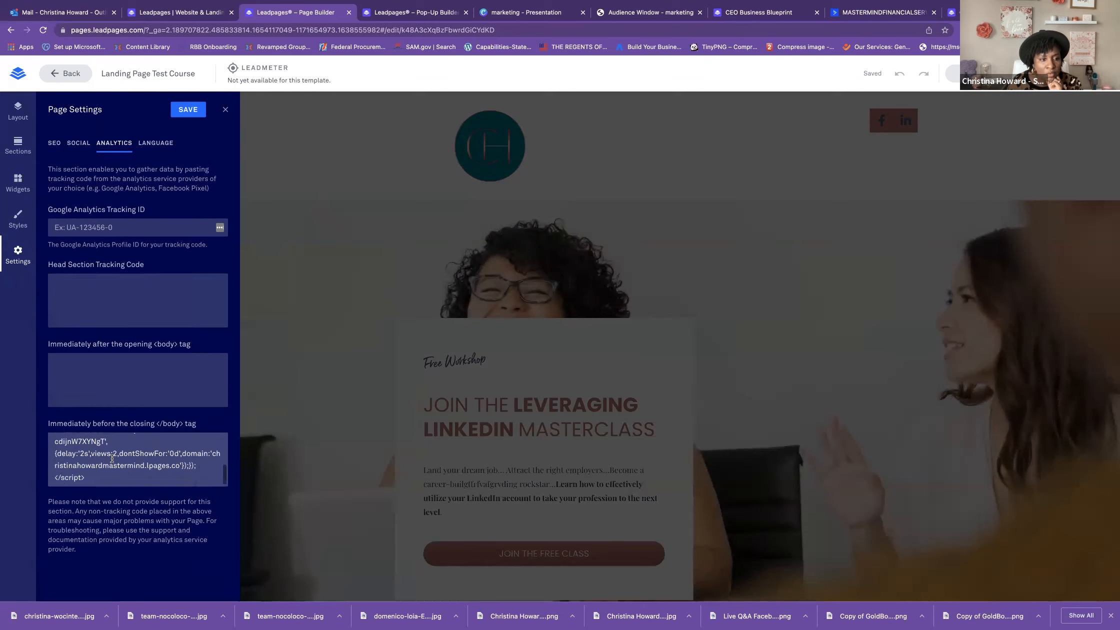
pyautogui.scroll(-3, 112, 458)
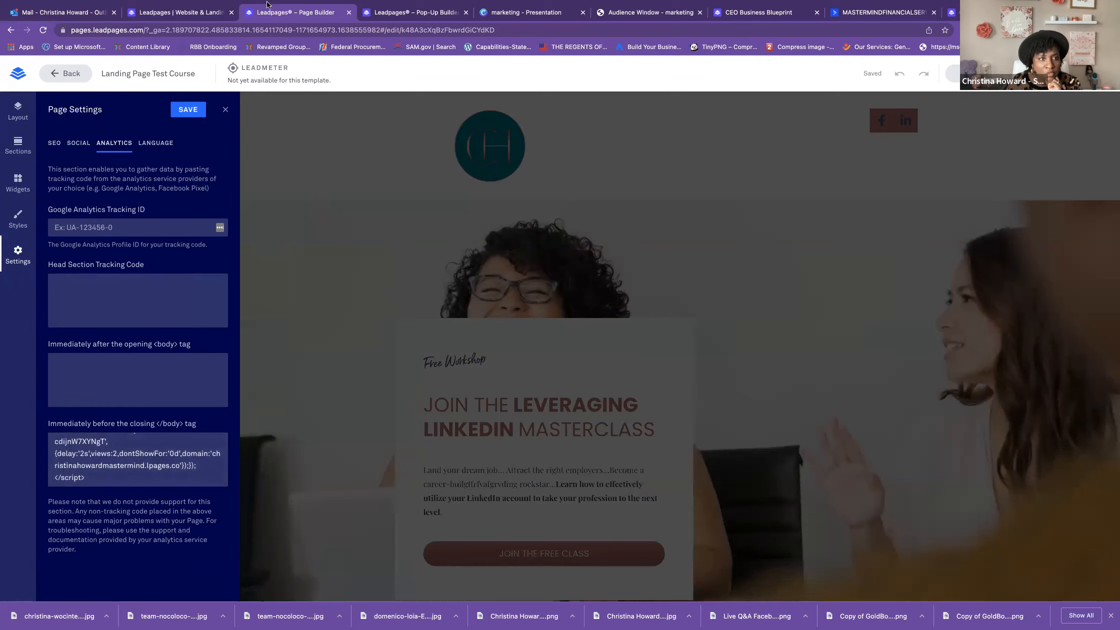
pyautogui.click(189, 111)
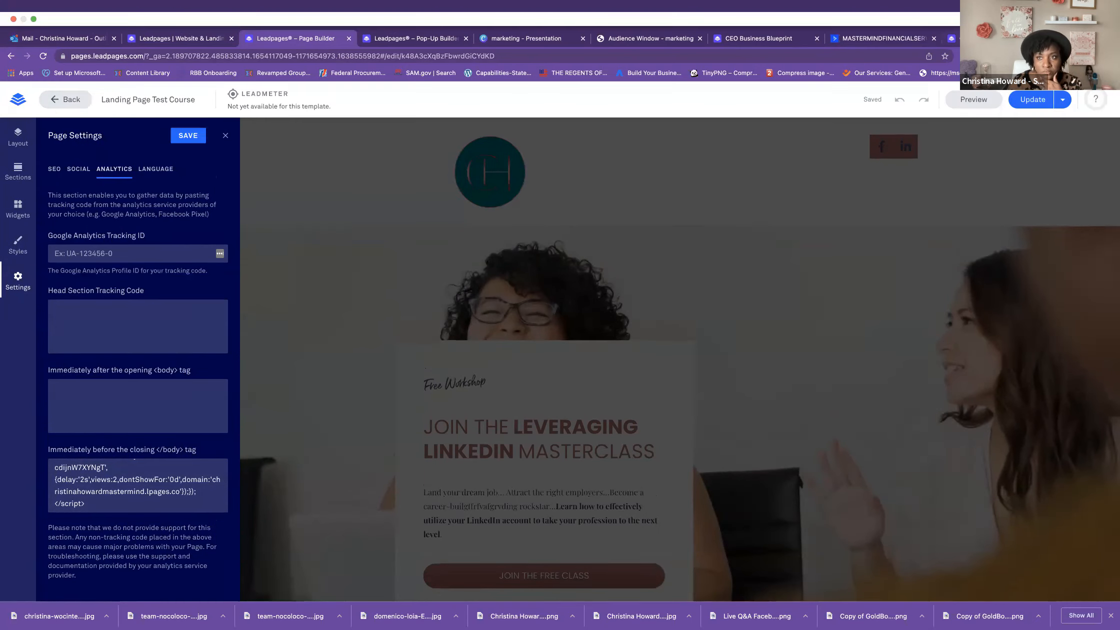
# Step: Check the published Landing Page Test Course for the pop-up once more and return to its editor
pyautogui.click(953, 38)
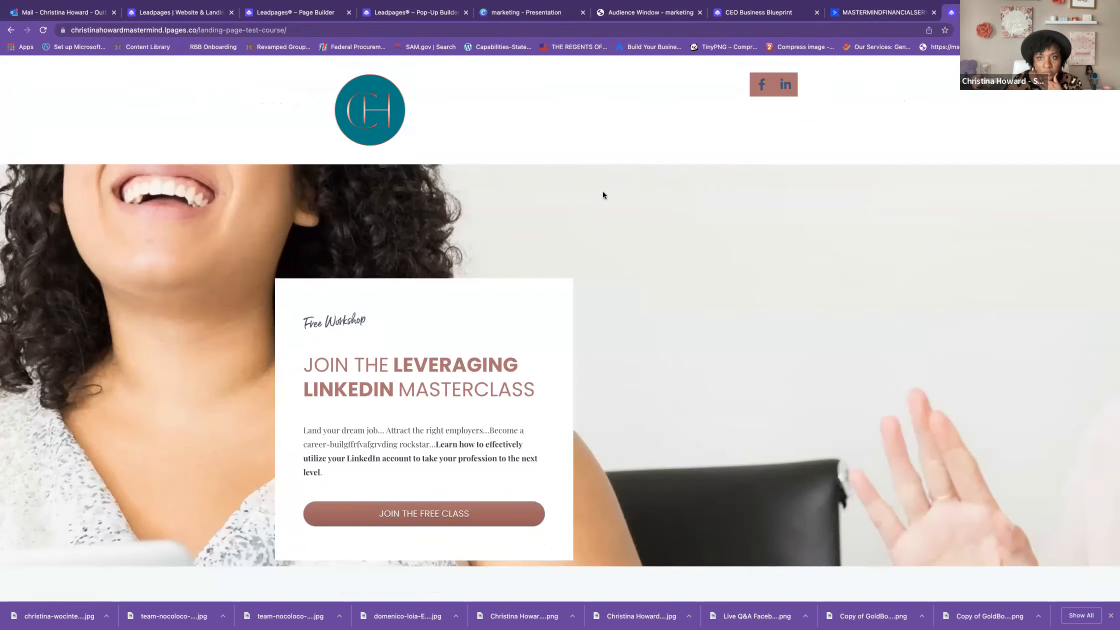
pyautogui.scroll(-9, 603, 191)
pyautogui.click(179, 19)
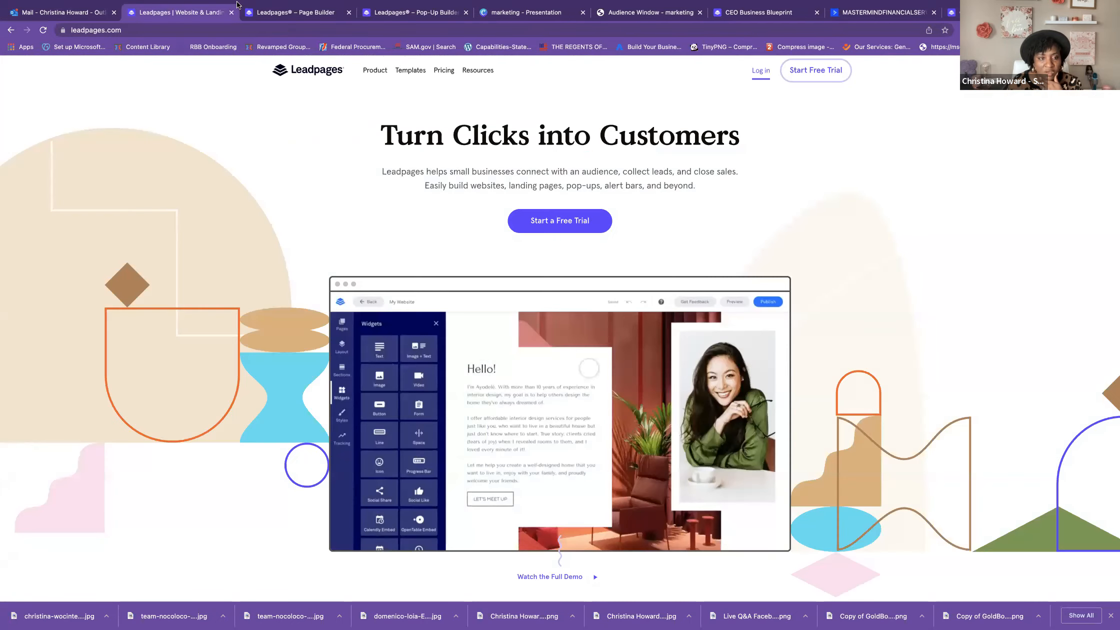
pyautogui.click(295, 12)
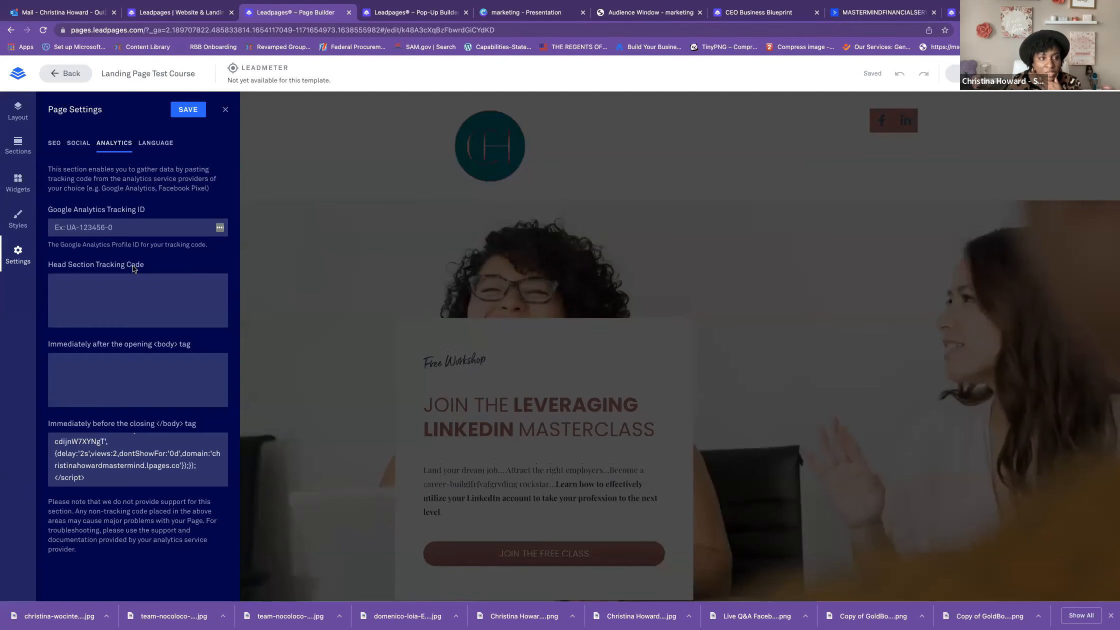
# Step: Set the primary button's corner style to Round in the page styles and save
pyautogui.click(19, 222)
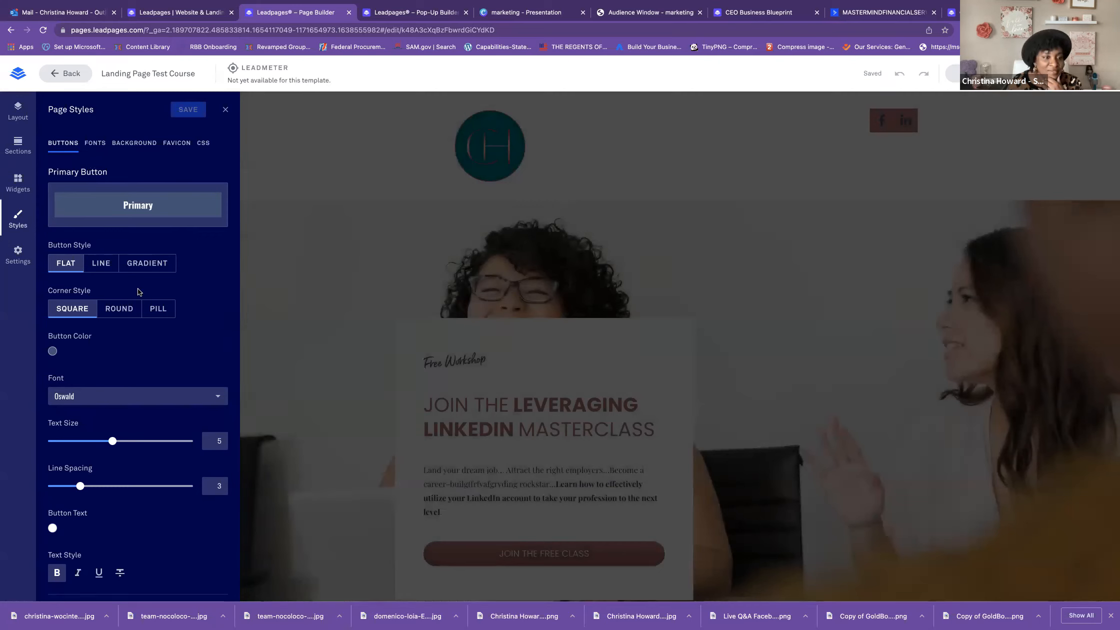
pyautogui.click(120, 309)
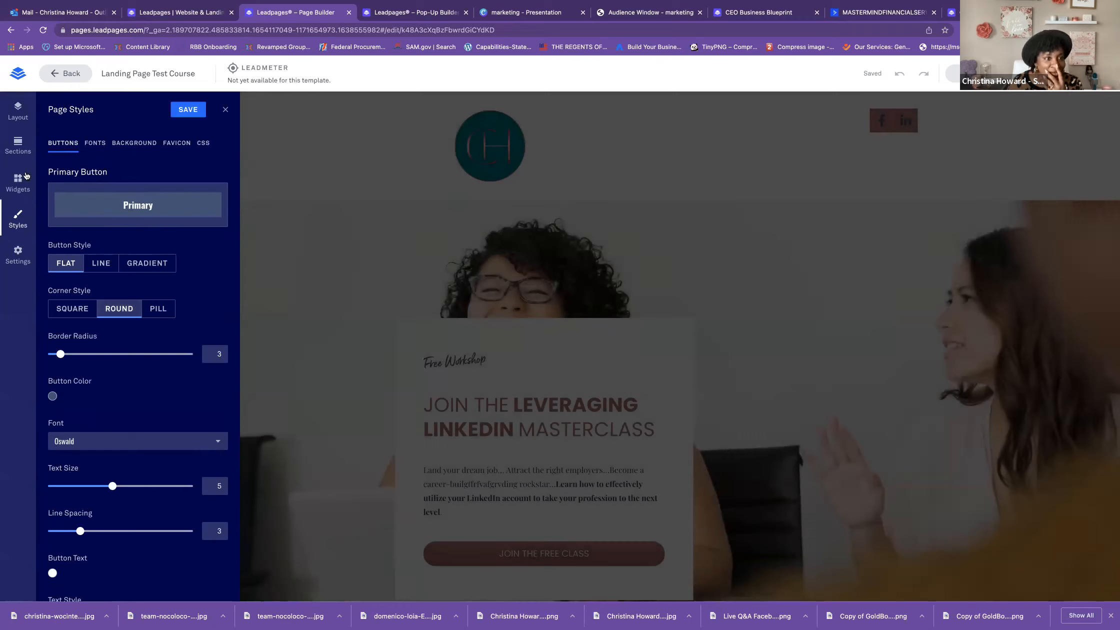
pyautogui.click(188, 109)
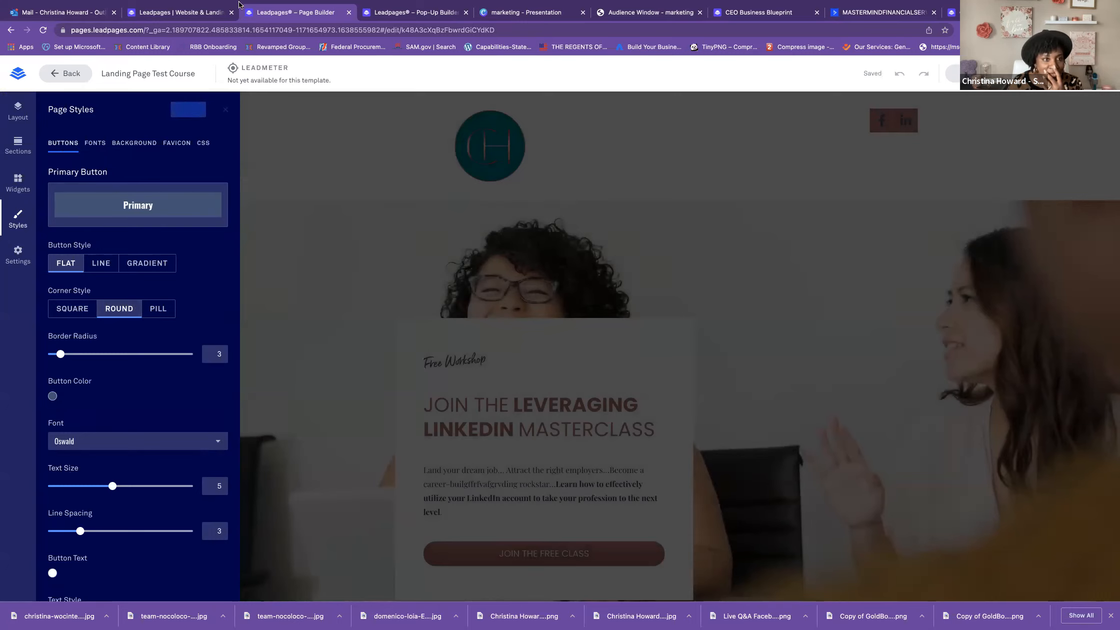
# Step: Leave the page editor, open the dfecee pop-up for editing from the pop-ups list and clear the widget list away
pyautogui.click(17, 75)
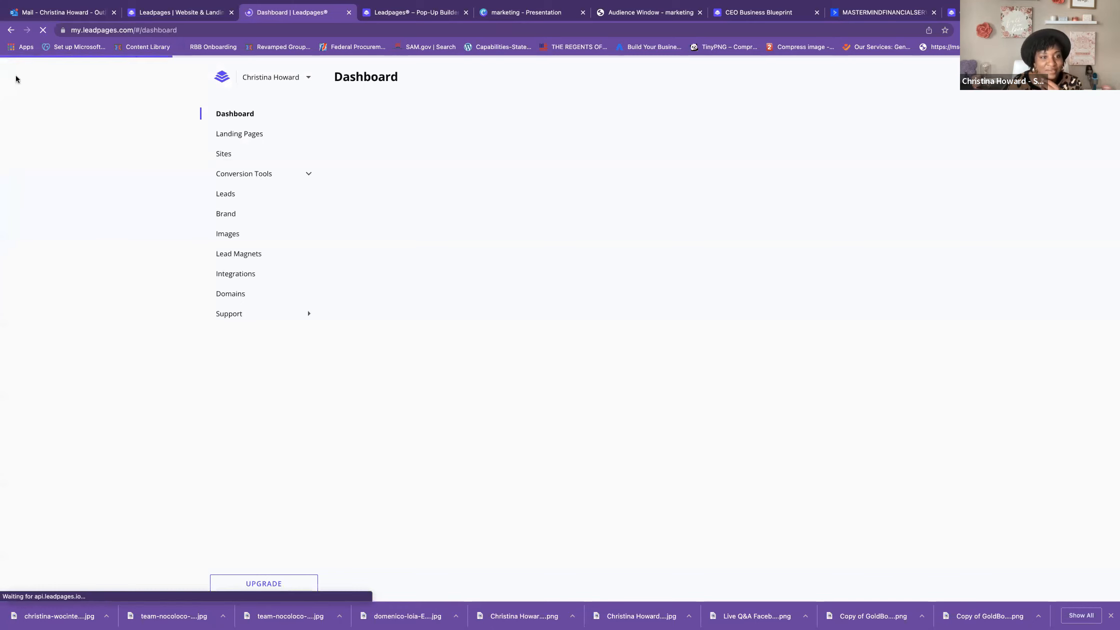
pyautogui.click(244, 175)
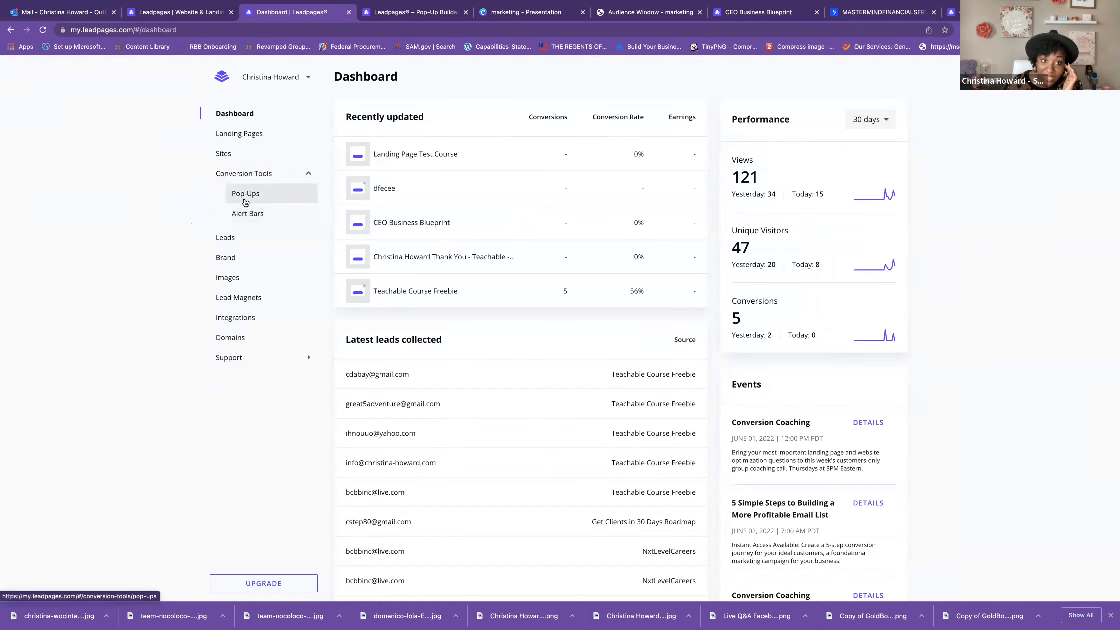
pyautogui.click(297, 198)
pyautogui.click(394, 145)
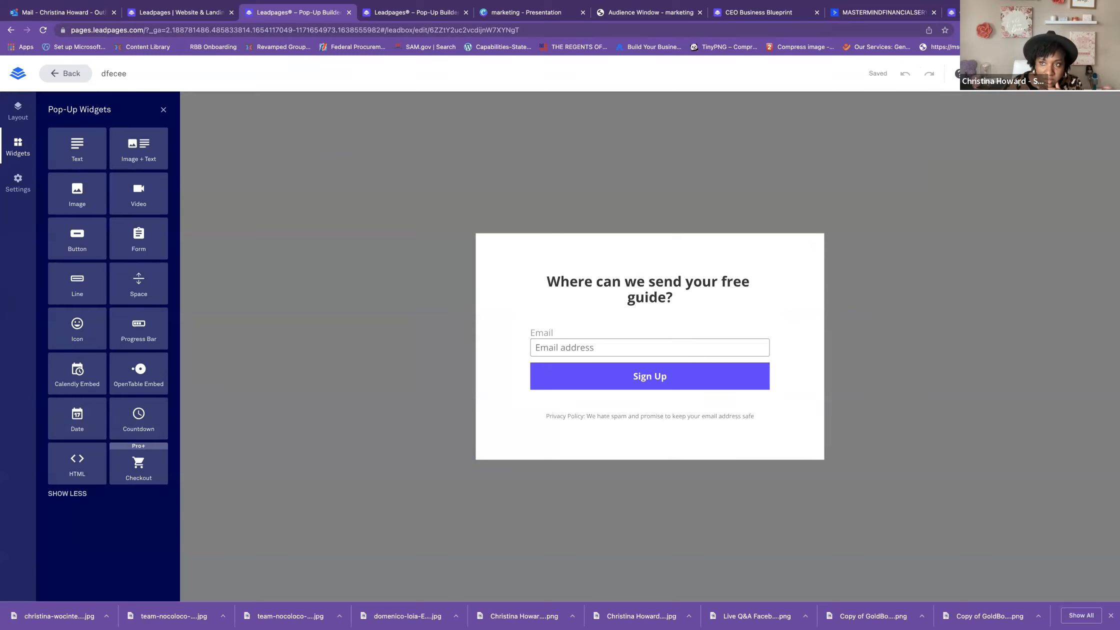
pyautogui.click(164, 110)
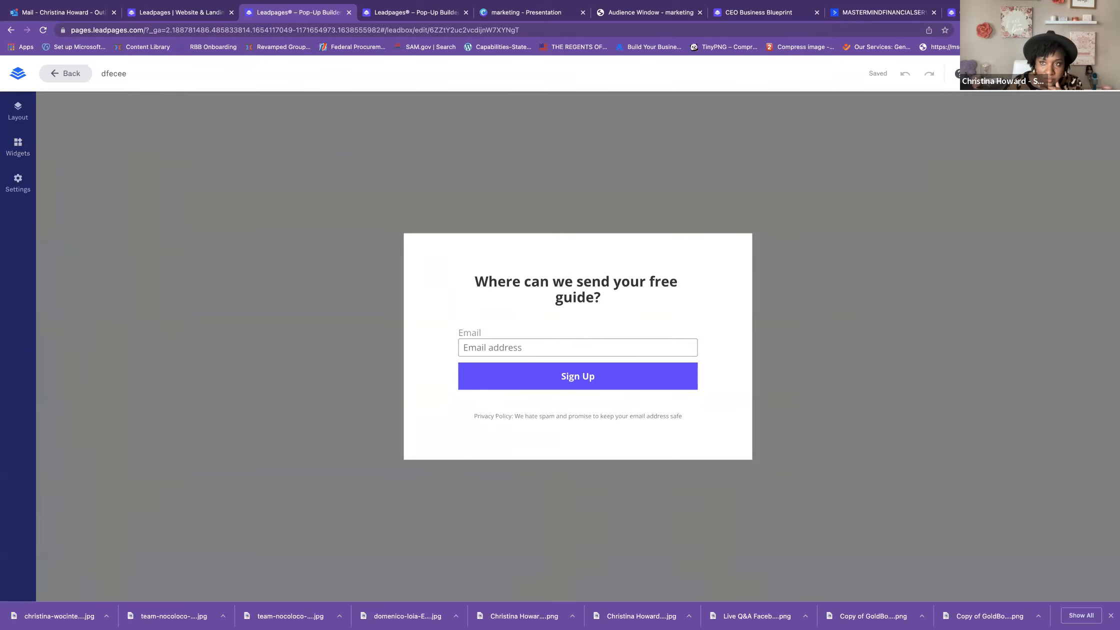
# Step: Generate the dfecee pop-up's timed pop-up code with delay, visits and relaunch all at 0, and copy the snippet
pyautogui.click(1084, 73)
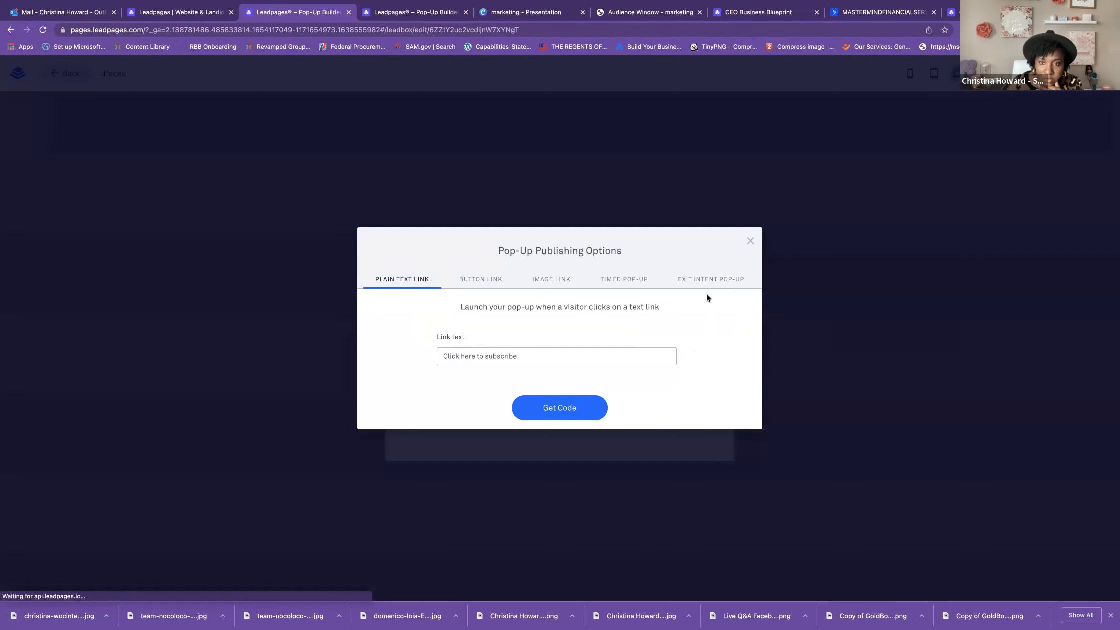
pyautogui.click(606, 283)
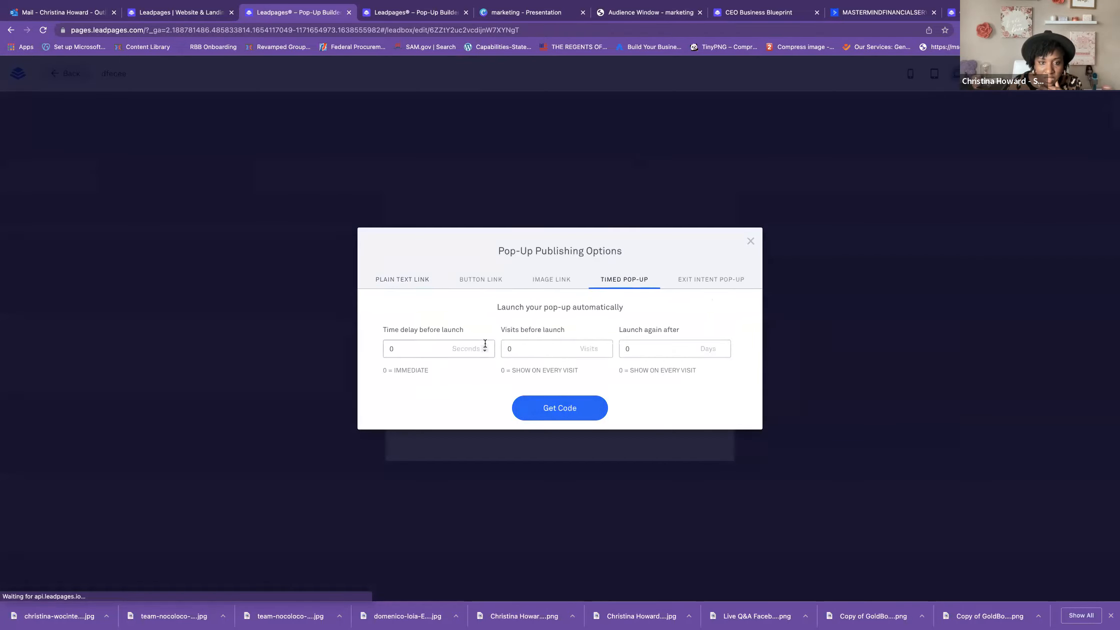
pyautogui.click(575, 408)
pyautogui.click(653, 365)
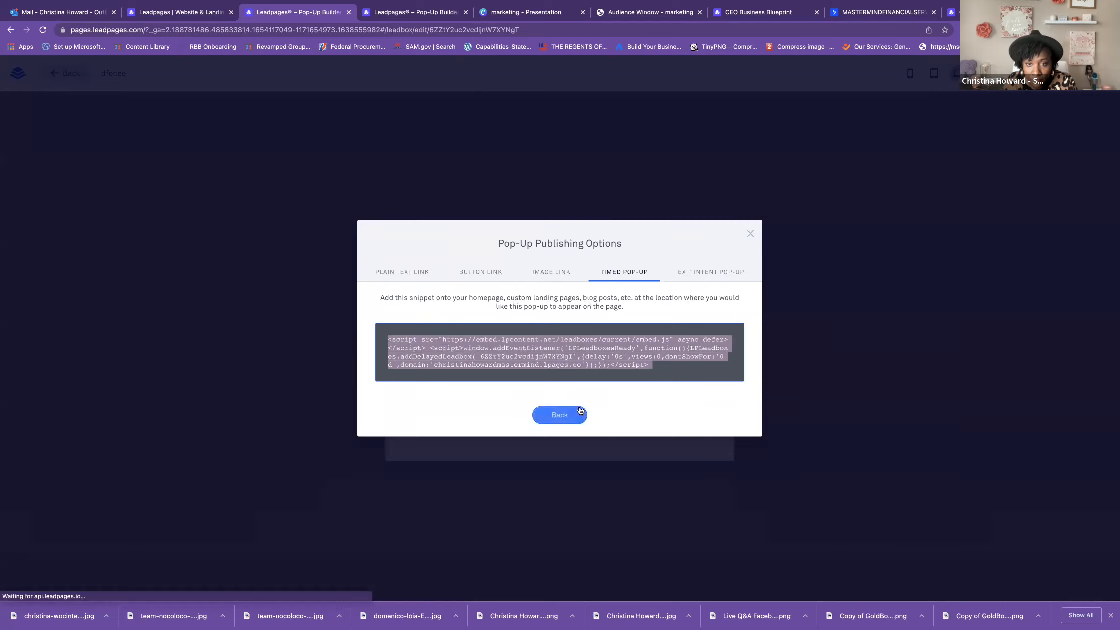
# Step: Generate the exit intent pop-up code to review it, close the publishing options and return to the dashboard
pyautogui.click(703, 279)
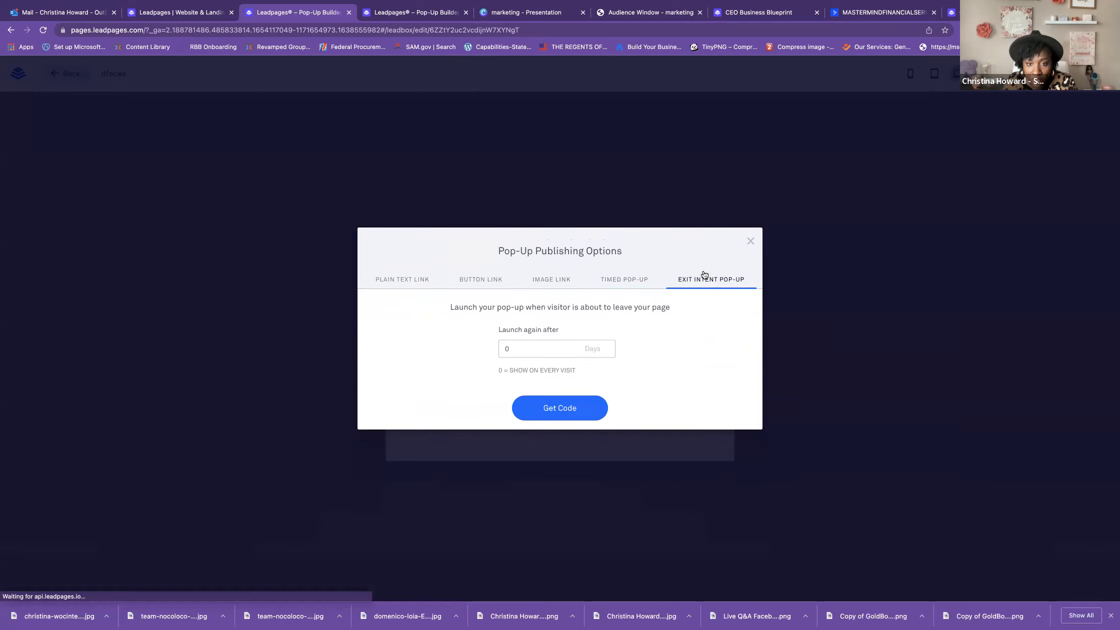
pyautogui.click(595, 411)
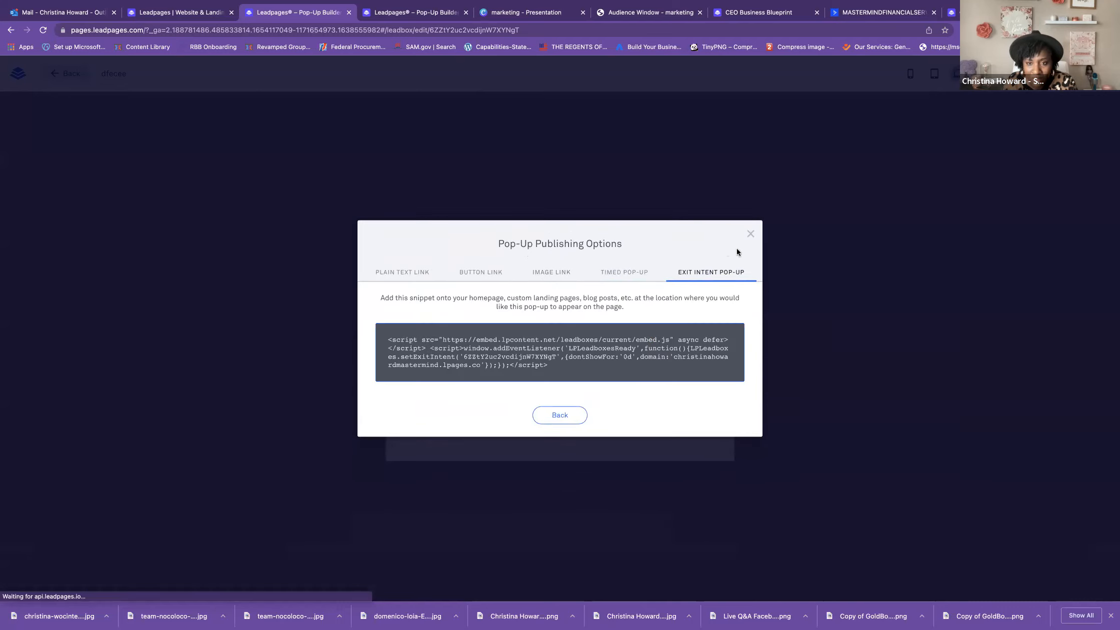
pyautogui.click(750, 235)
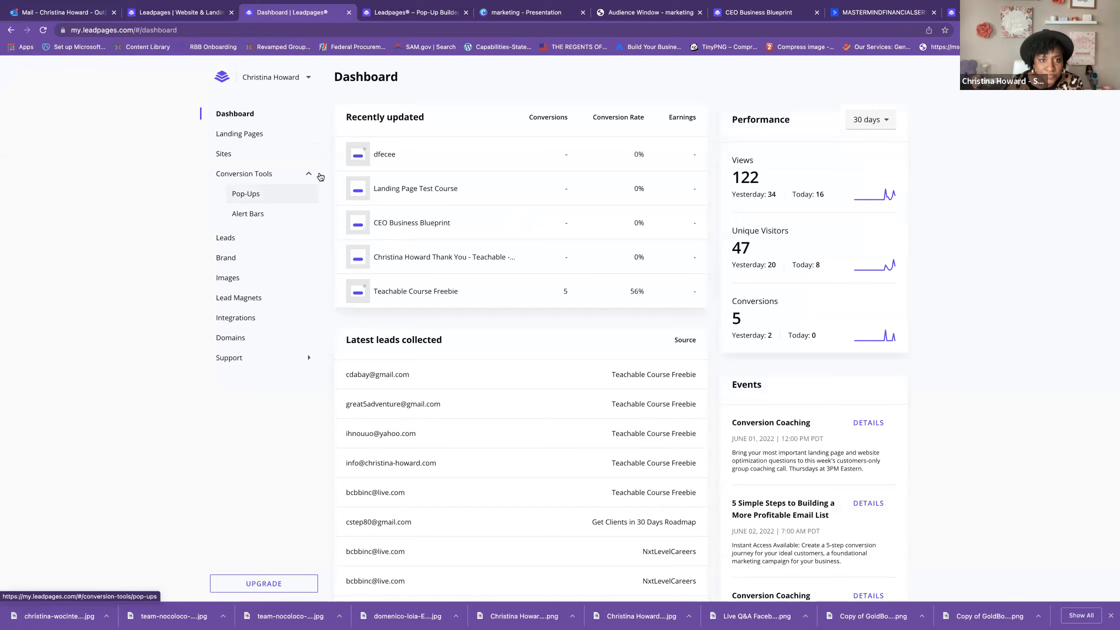
# Step: In Landing Page Test Course's analytics settings, replace the code before the closing body tag with the copied timed pop-up snippet and save
pyautogui.click(389, 190)
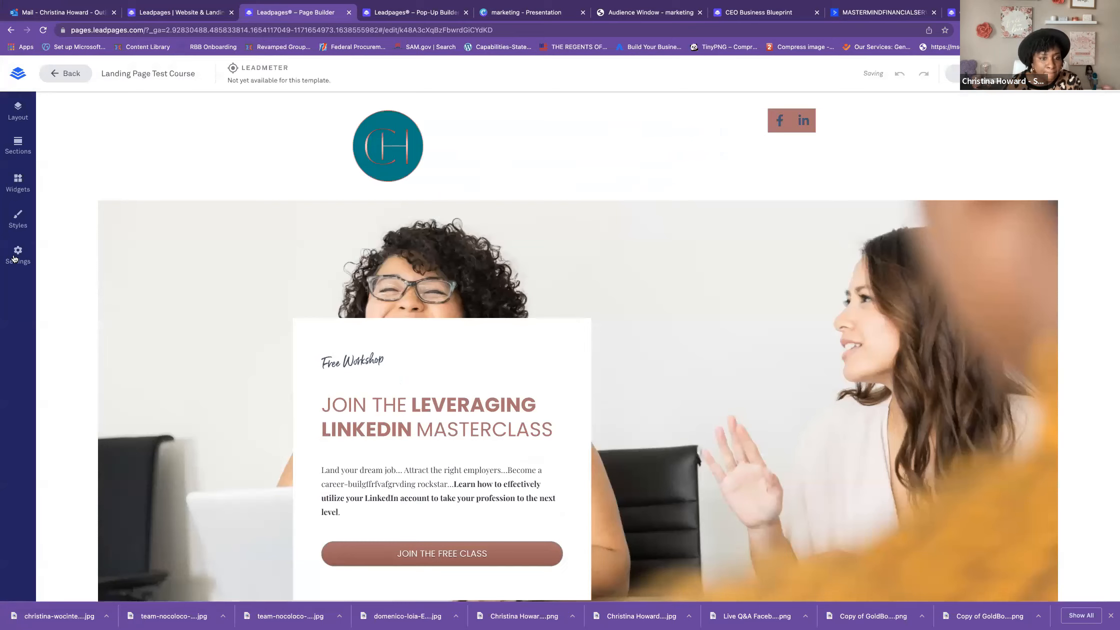
pyautogui.click(15, 258)
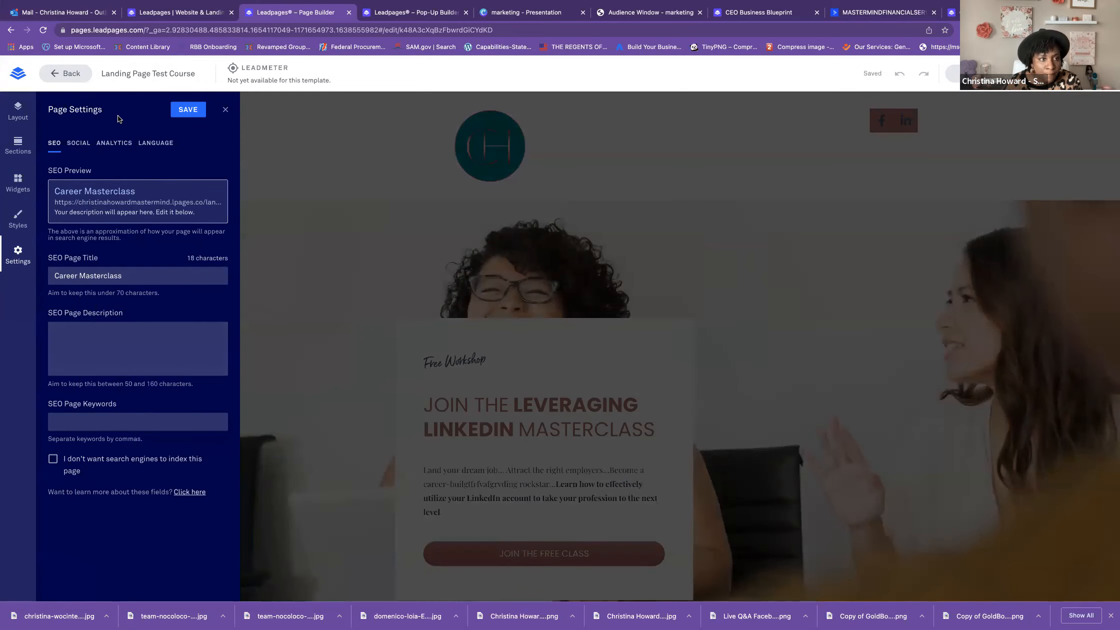
pyautogui.click(112, 144)
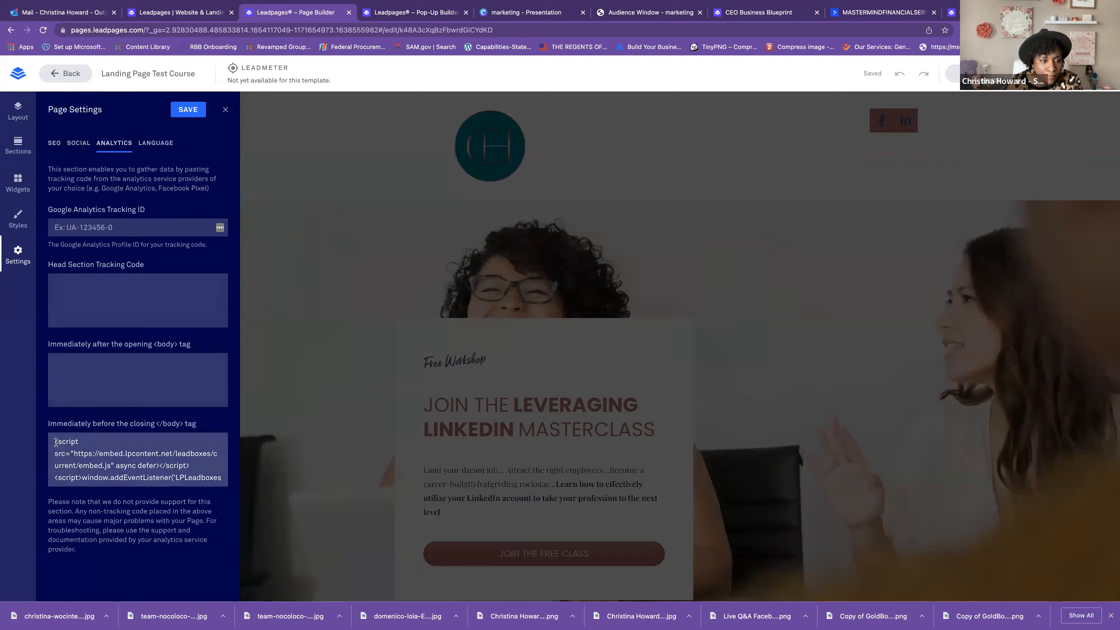
pyautogui.moveTo(73, 454); pyautogui.dragTo(177, 506)
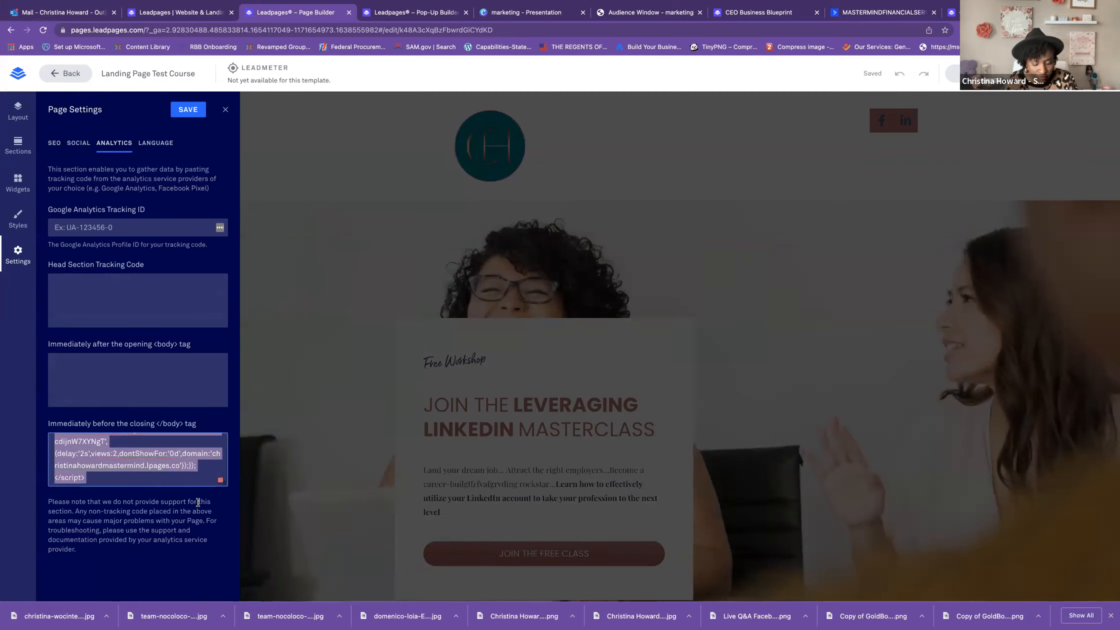
pyautogui.press('super+v')
pyautogui.scroll(3, 138, 473)
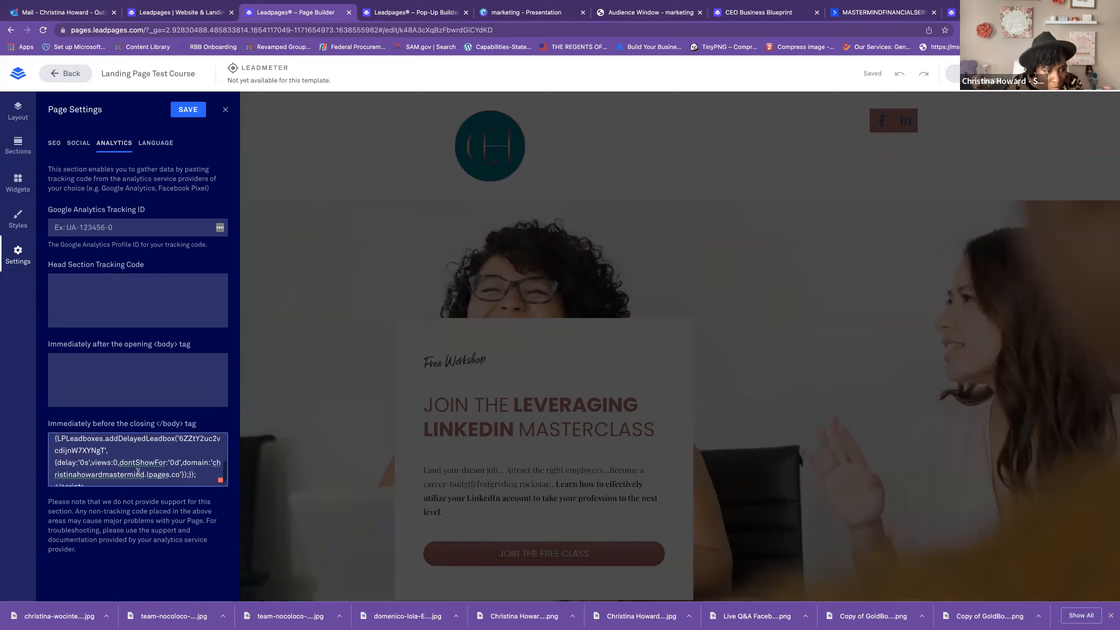
pyautogui.scroll(5, 138, 473)
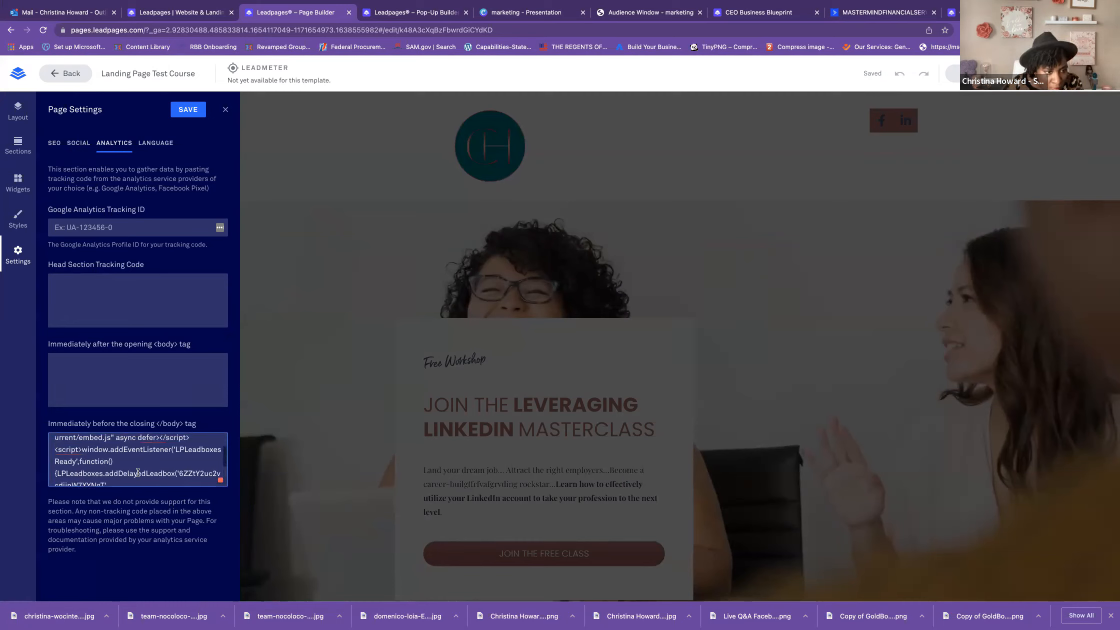
pyautogui.moveTo(159, 475)
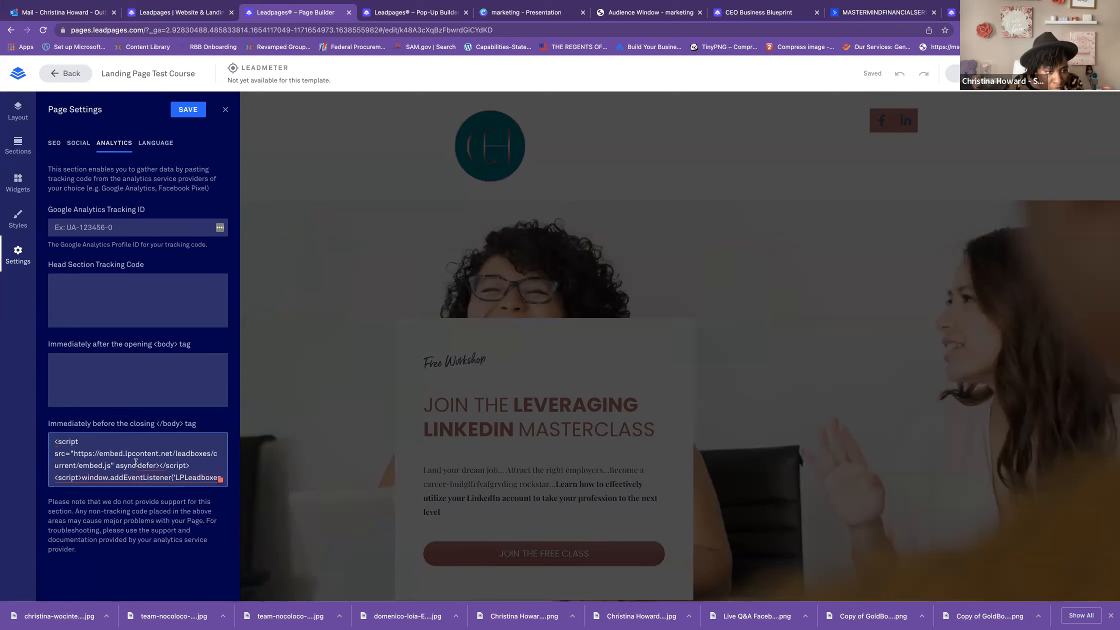
pyautogui.click(190, 114)
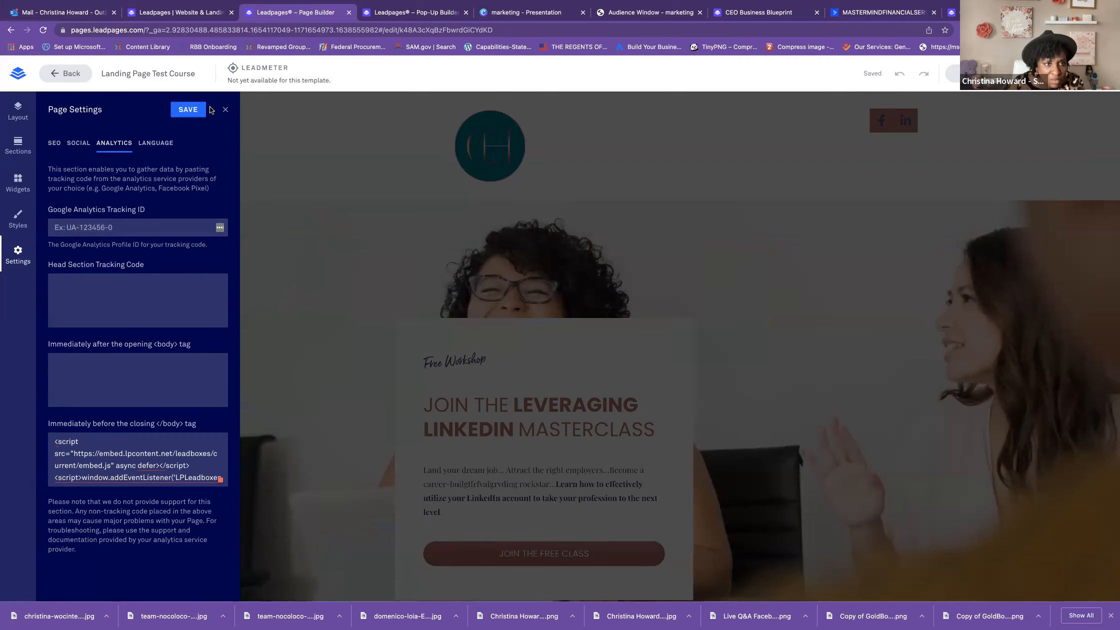
pyautogui.click(226, 109)
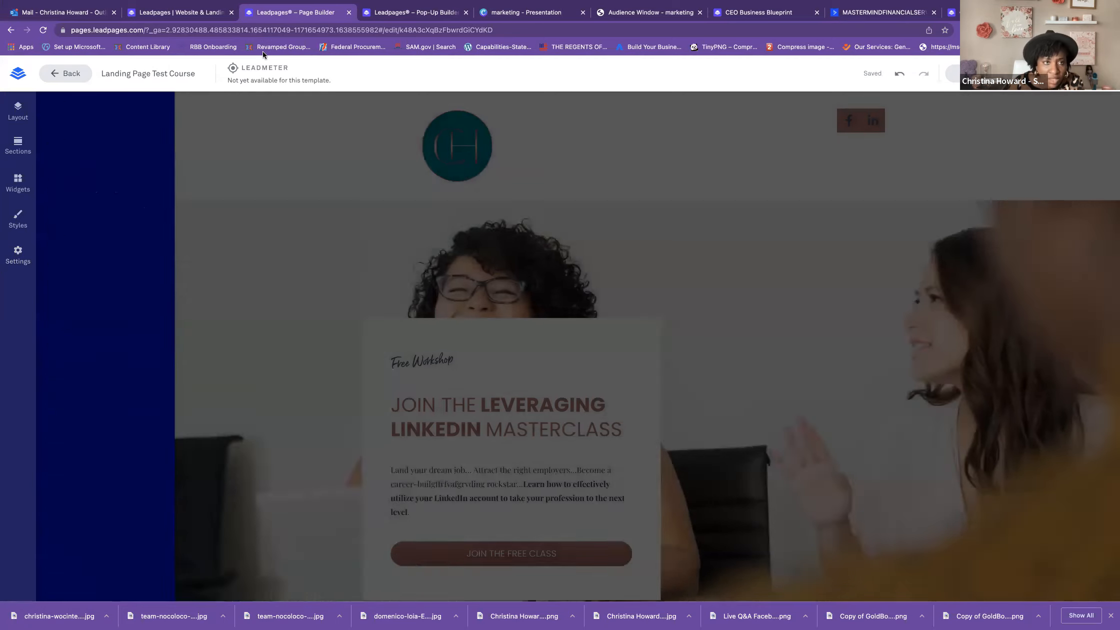
# Step: Log in to Leadpages in a new tab and examine the CEO Business Blueprint page's code before the closing body tag
pyautogui.click(188, 15)
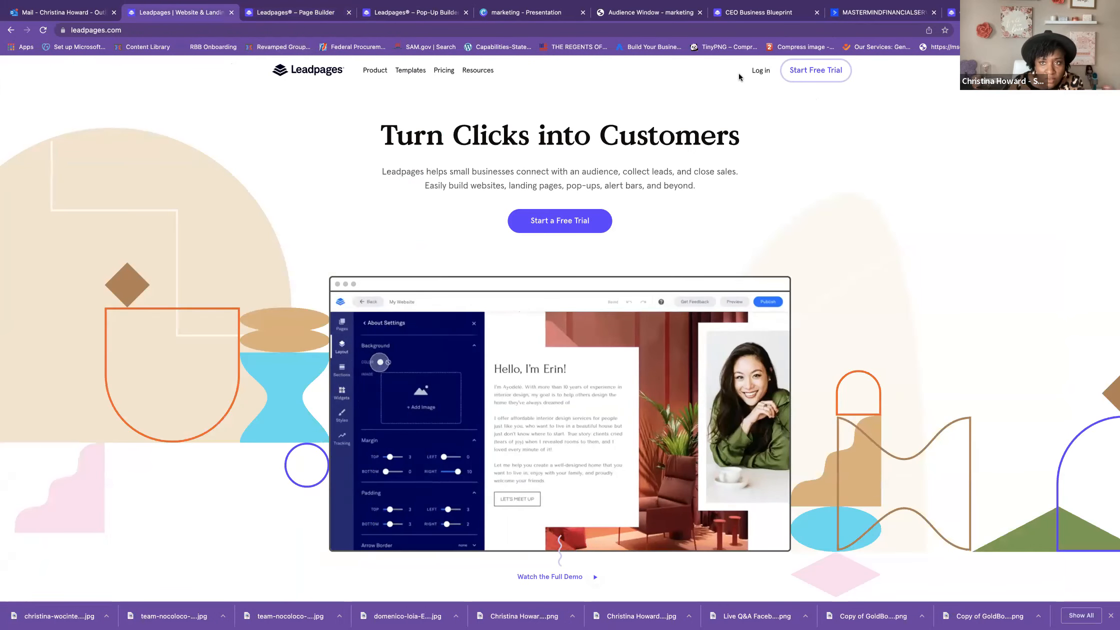
pyautogui.click(758, 70)
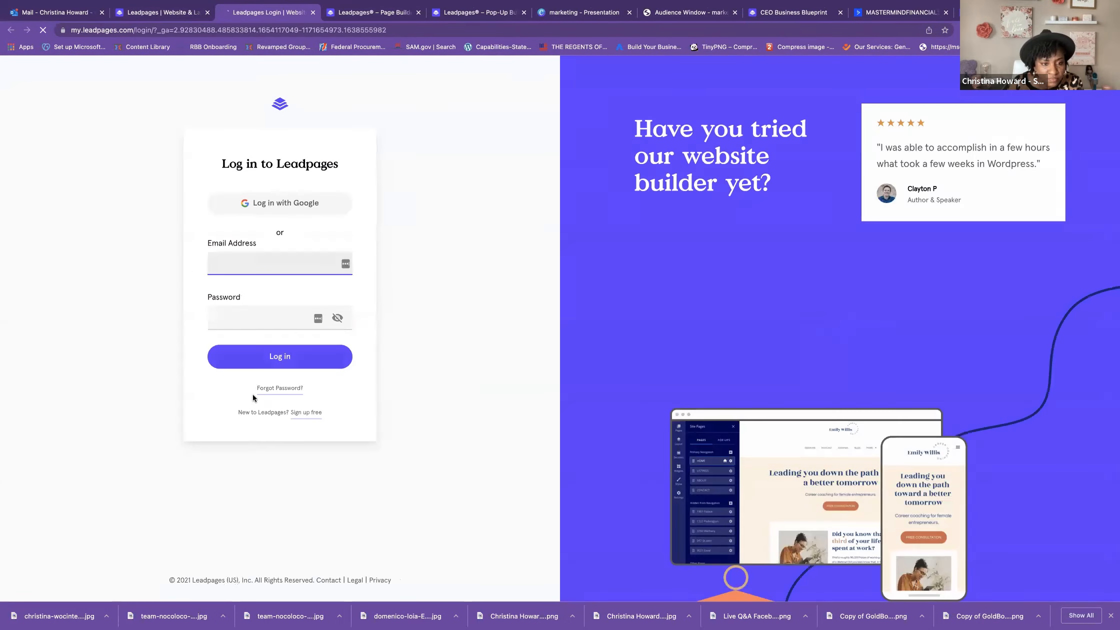
pyautogui.click(269, 359)
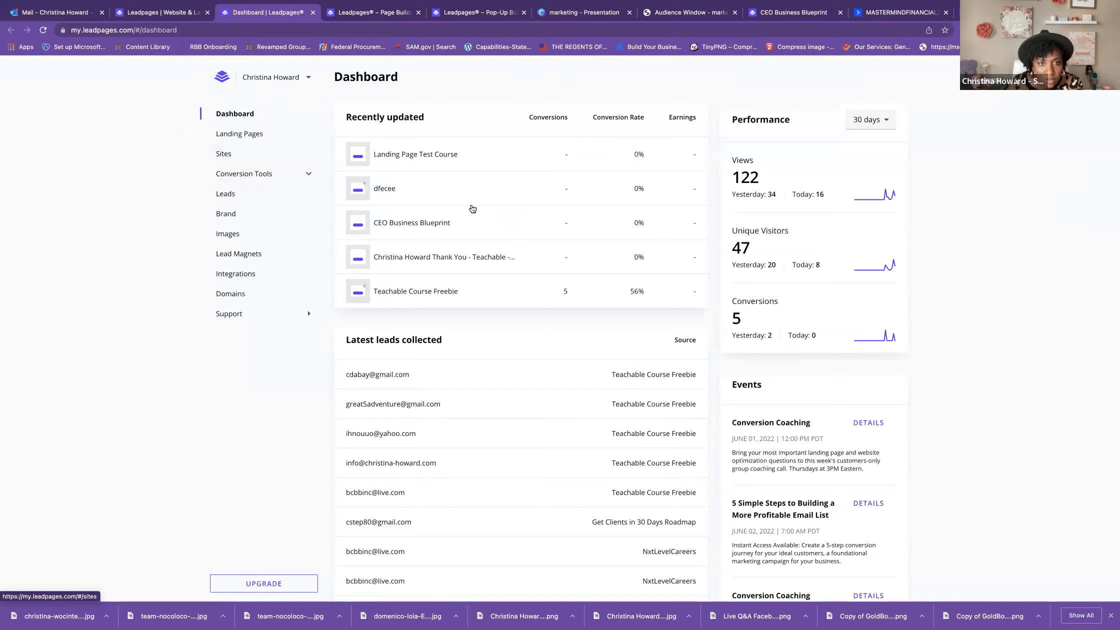
pyautogui.click(401, 228)
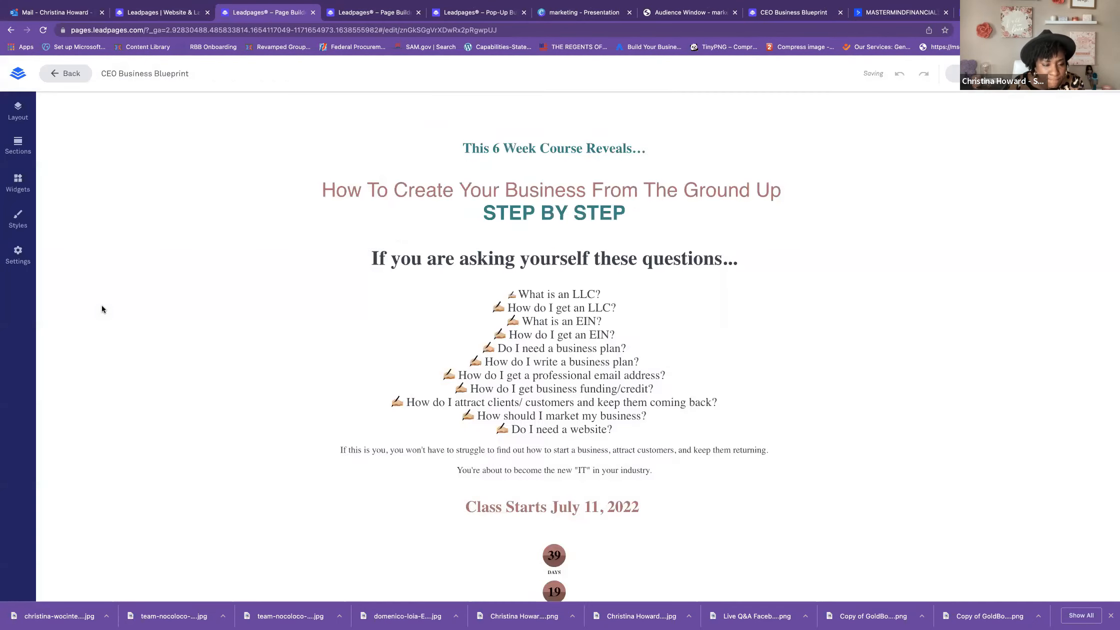
pyautogui.click(18, 256)
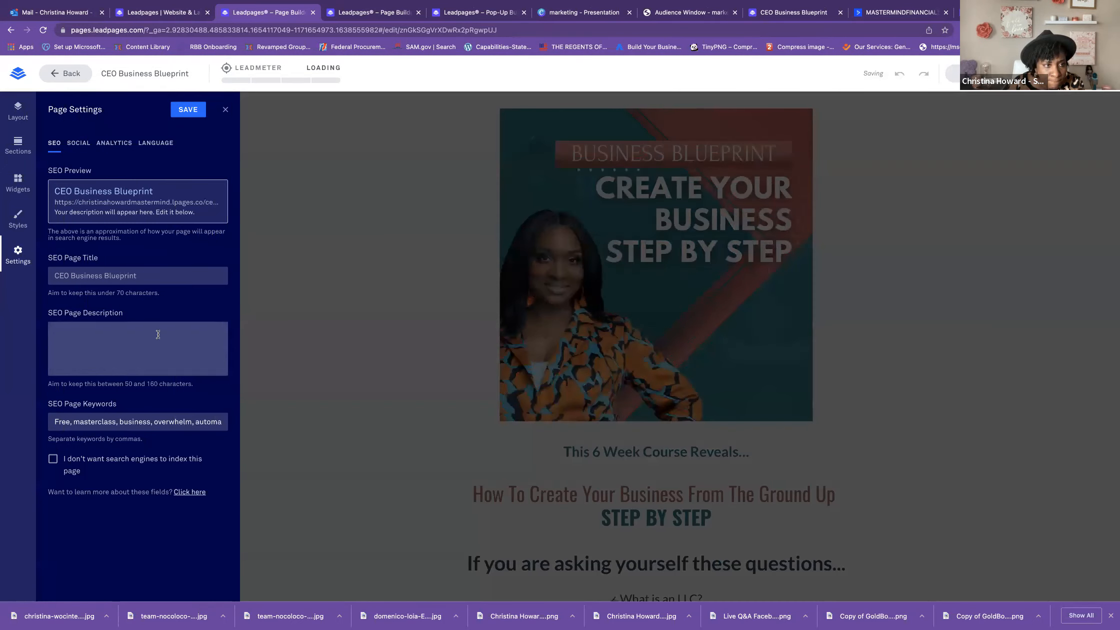
pyautogui.click(114, 144)
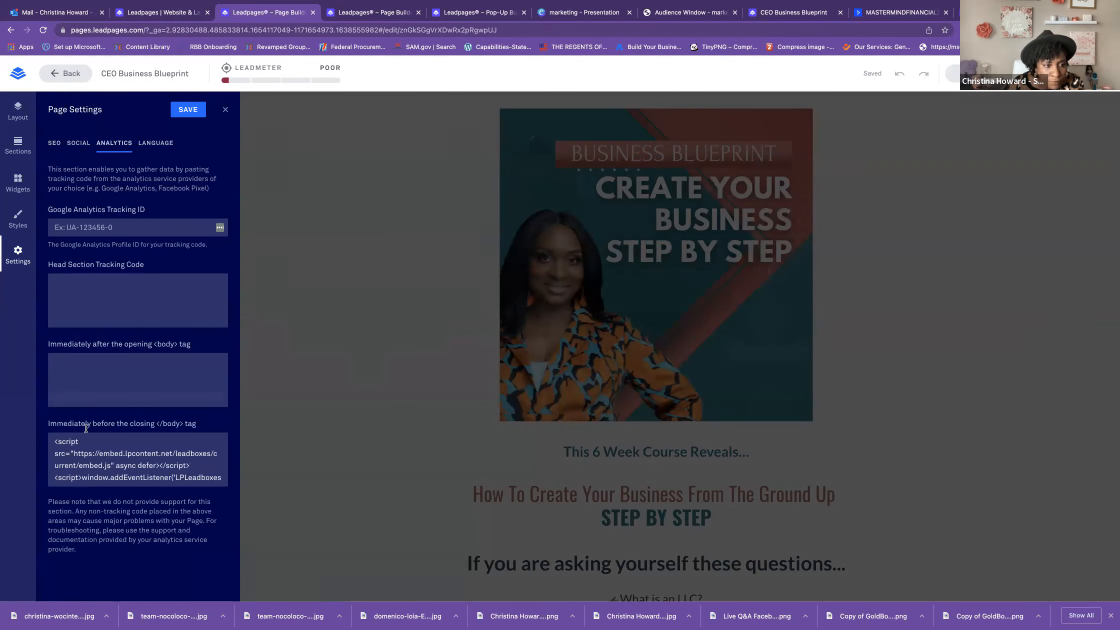
# Step: Update Landing Page Test Course from its editor and open the published page
pyautogui.click(385, 15)
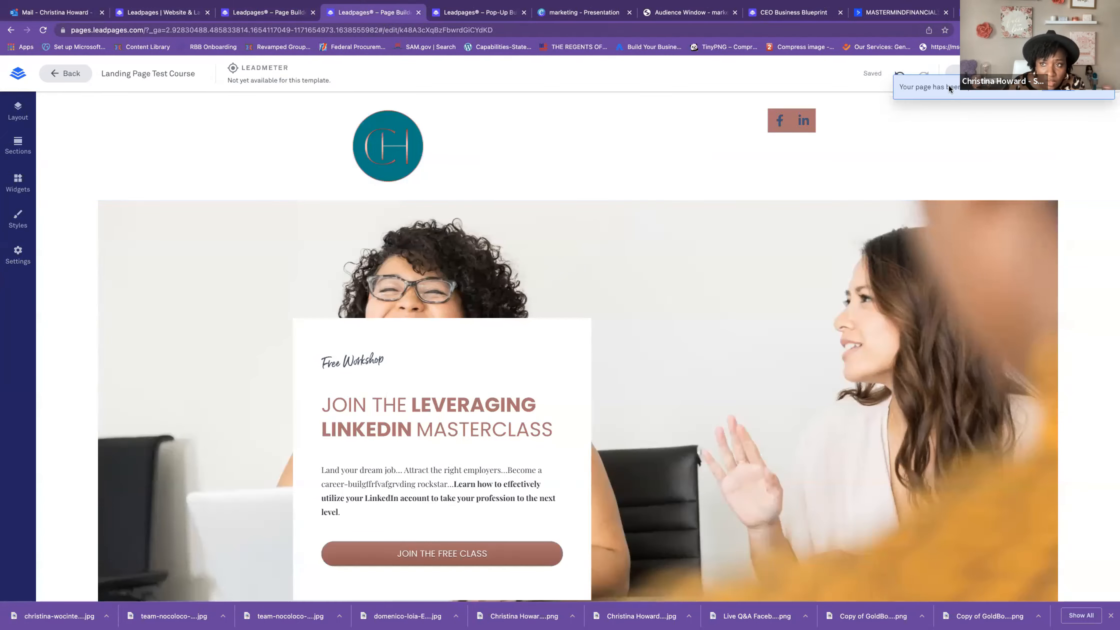
pyautogui.click(1054, 90)
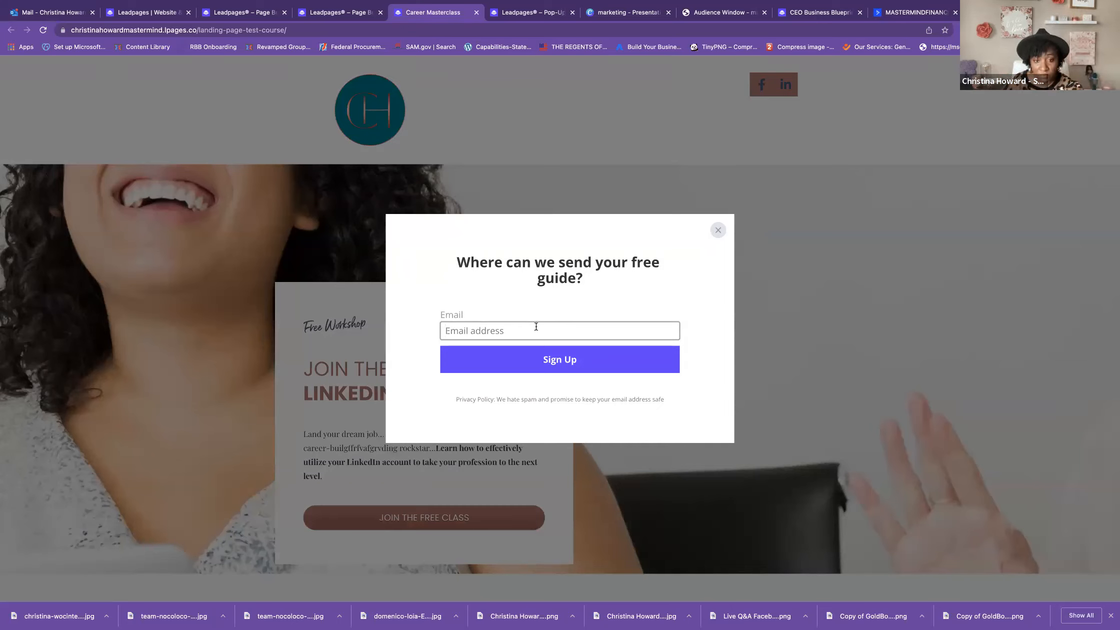
pyautogui.click(571, 339)
pyautogui.write('dsdsd')
pyautogui.press('BackSpace')
pyautogui.press('BackSpace')
pyautogui.press('BackSpace')
pyautogui.press('BackSpace')
pyautogui.press('BackSpace')
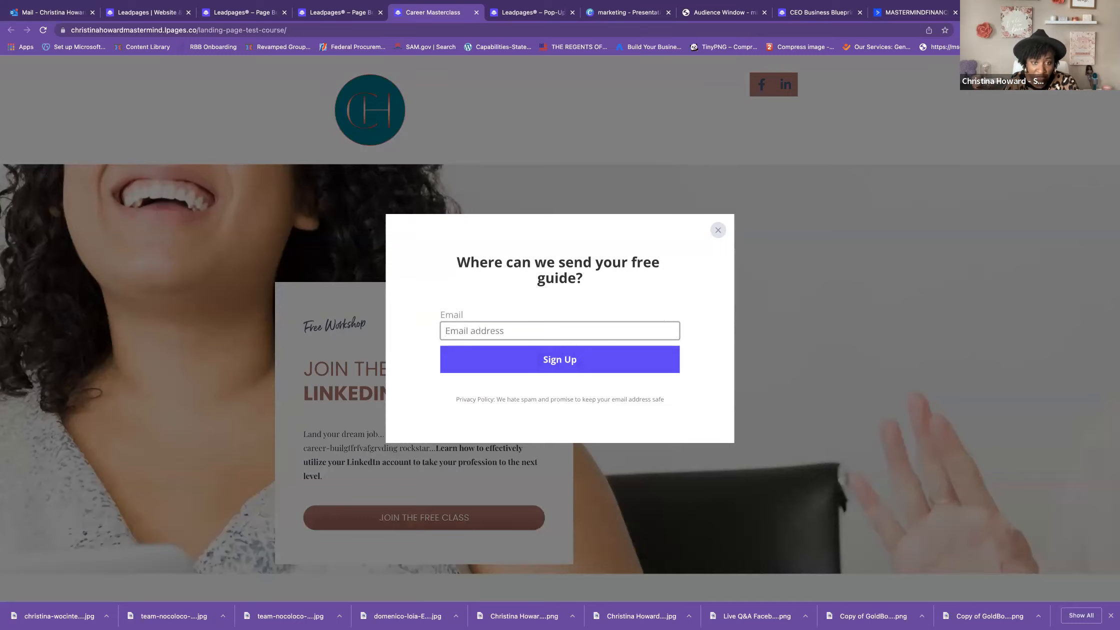
# Step: Fill in the subscriber's email in the pop-up form and submit the sign-up
pyautogui.write('bcbbi')
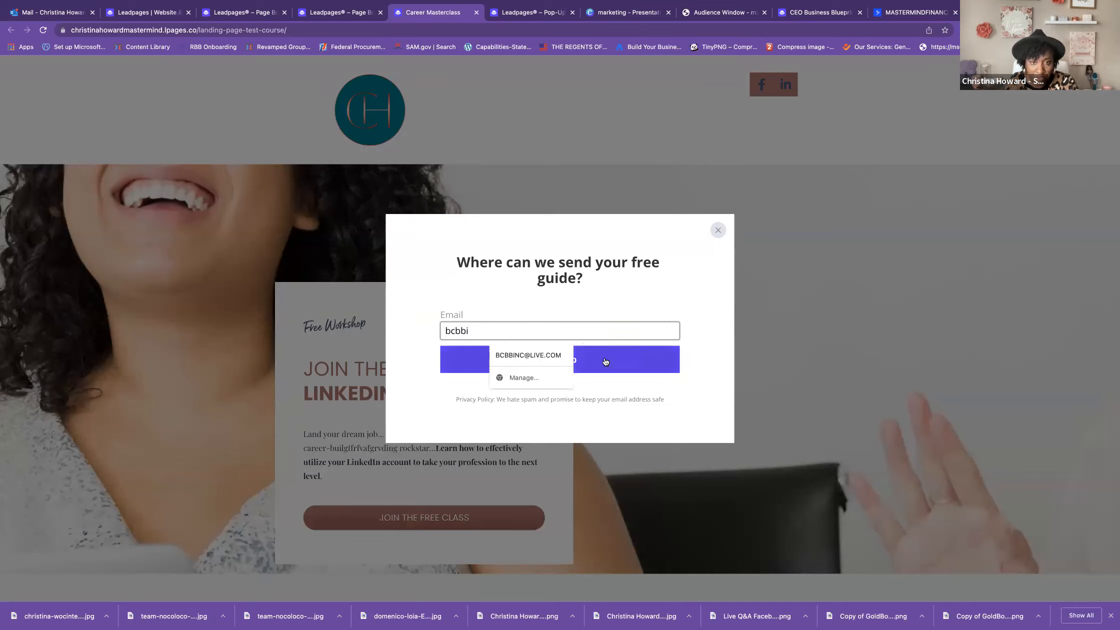
pyautogui.click(565, 363)
pyautogui.click(564, 363)
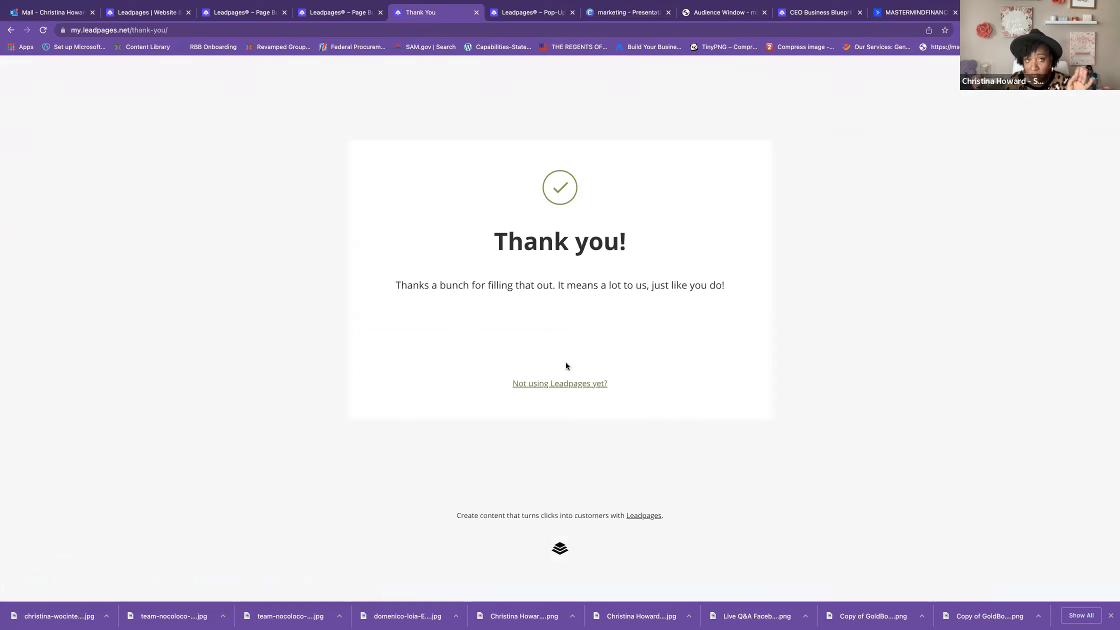
# Step: Switch to ActiveCampaign and check the contacts of the Test Leadpages list for the new sign-up
pyautogui.click(918, 15)
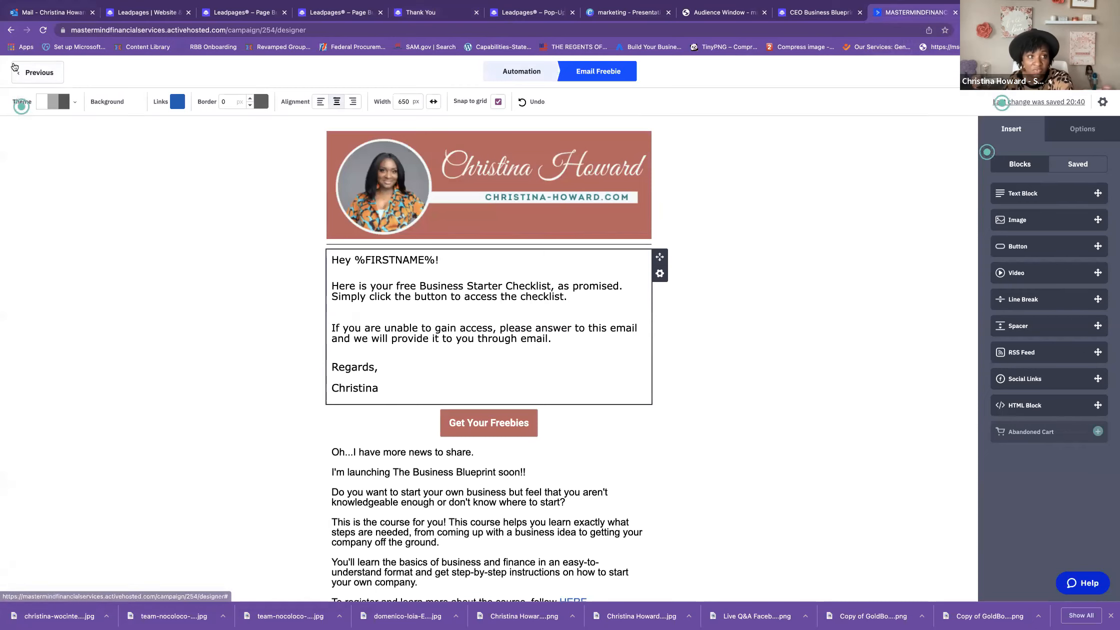
pyautogui.click(15, 33)
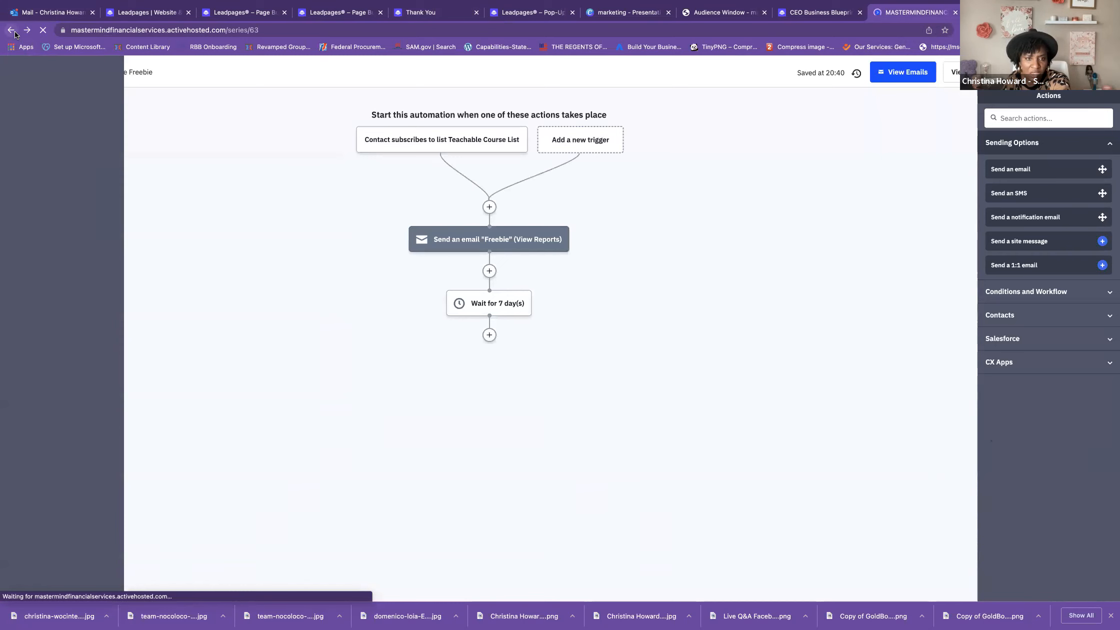
pyautogui.click(17, 244)
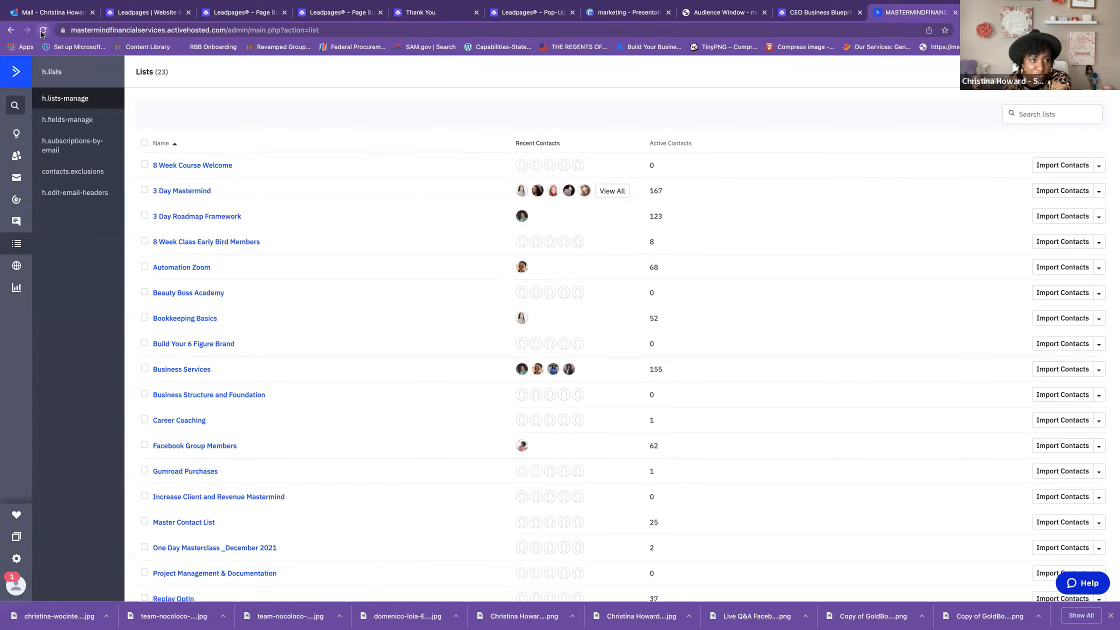
pyautogui.scroll(-3, 274, 348)
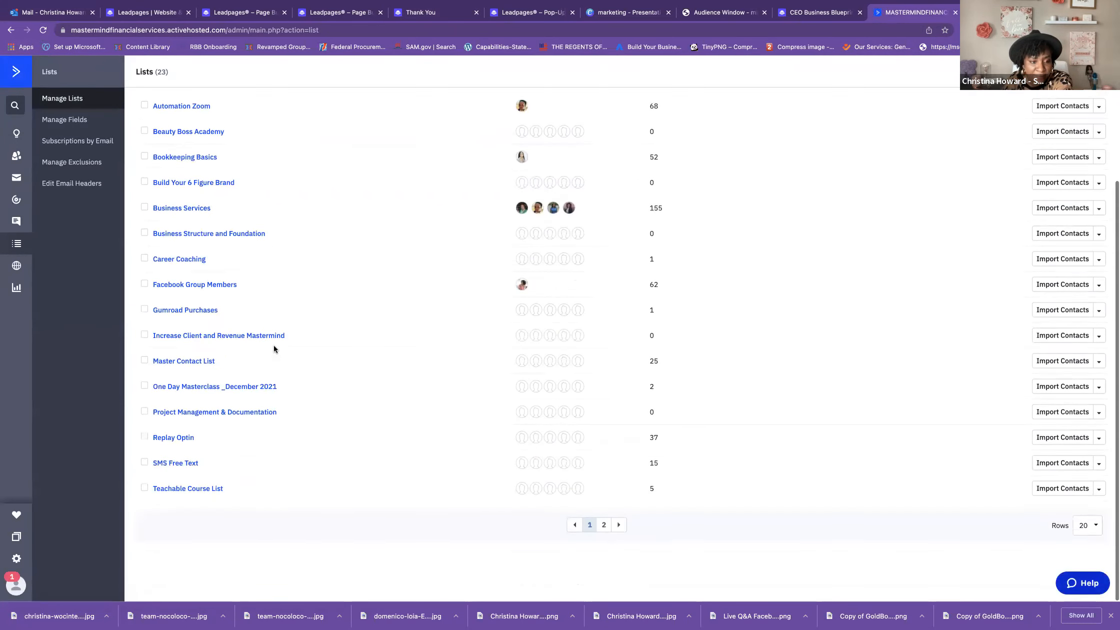
pyautogui.click(604, 525)
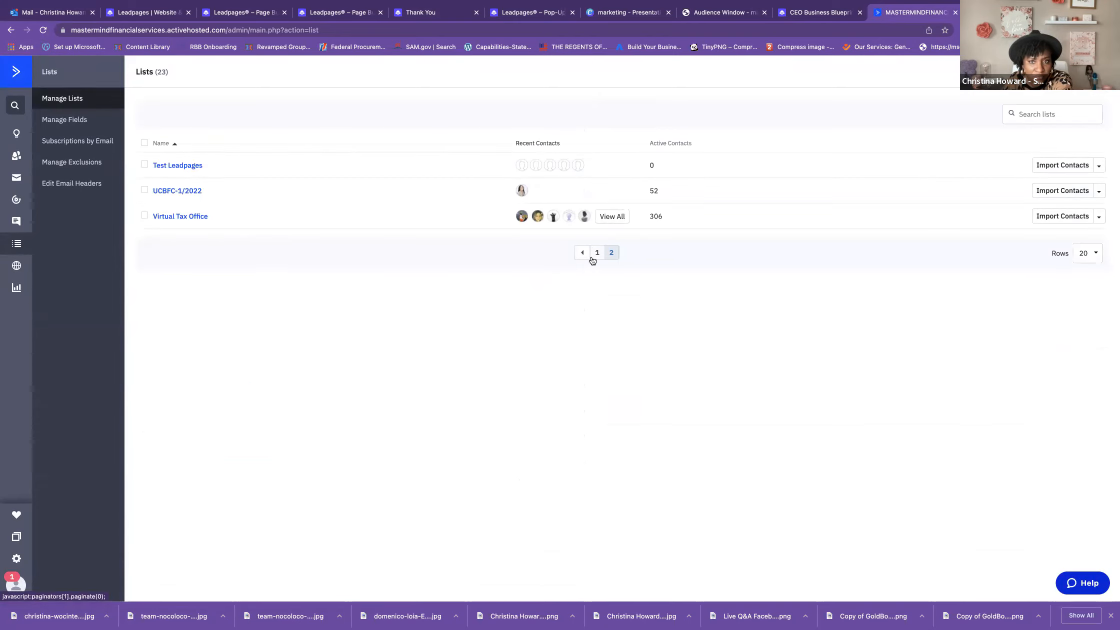
pyautogui.click(187, 166)
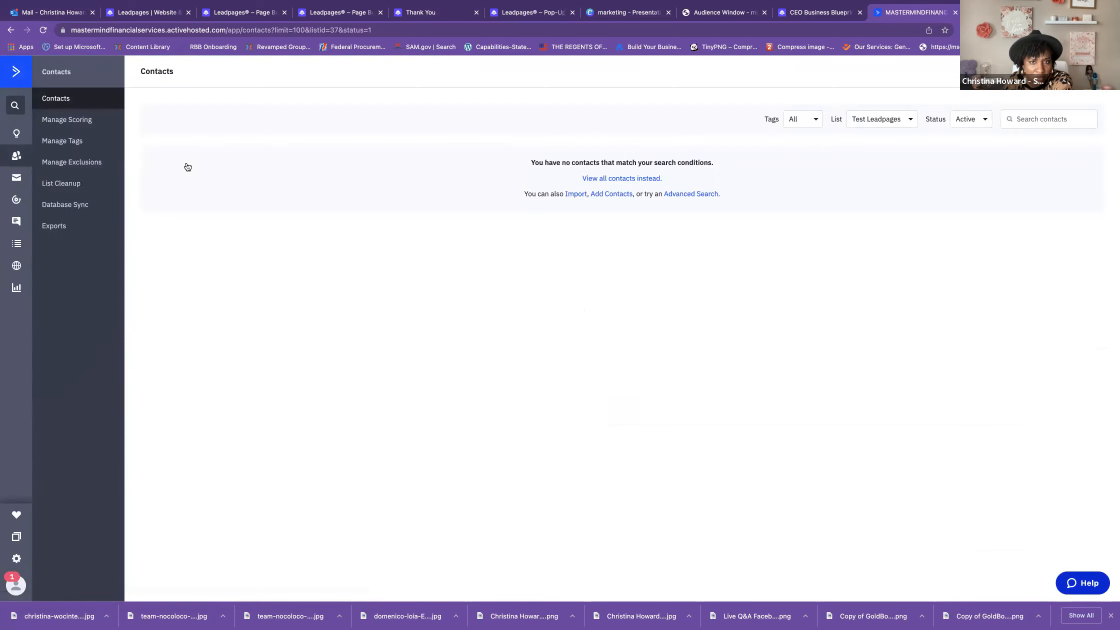
pyautogui.moveTo(795, 15)
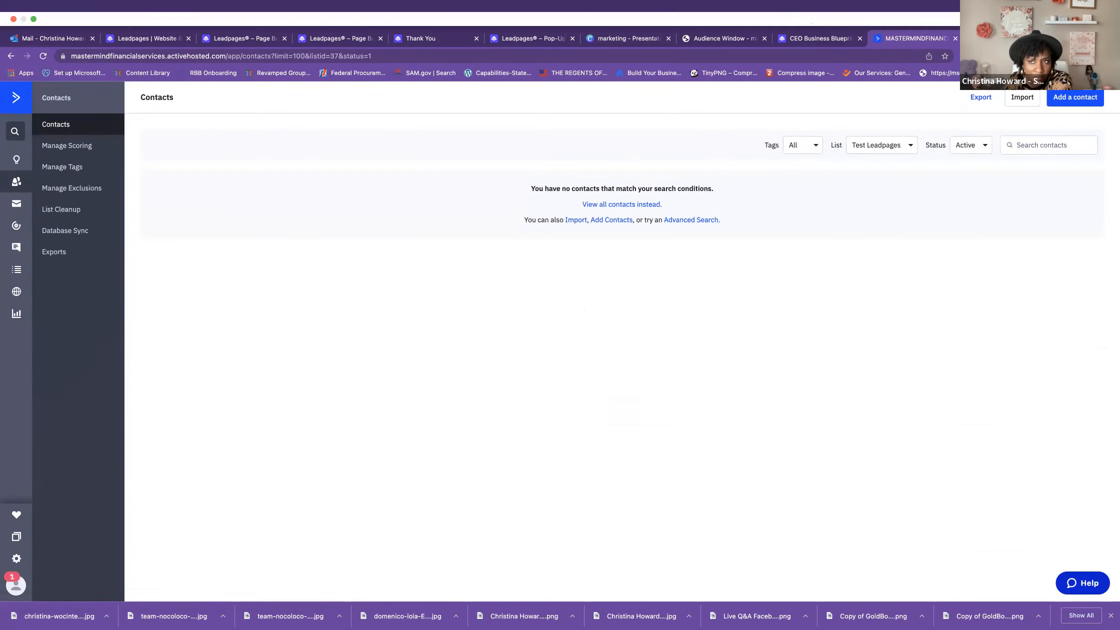
# Step: Return to the published Landing Page Test Course page and open the opt-in pop-up through its Leverage LinkedIn call to action
pyautogui.click(664, 43)
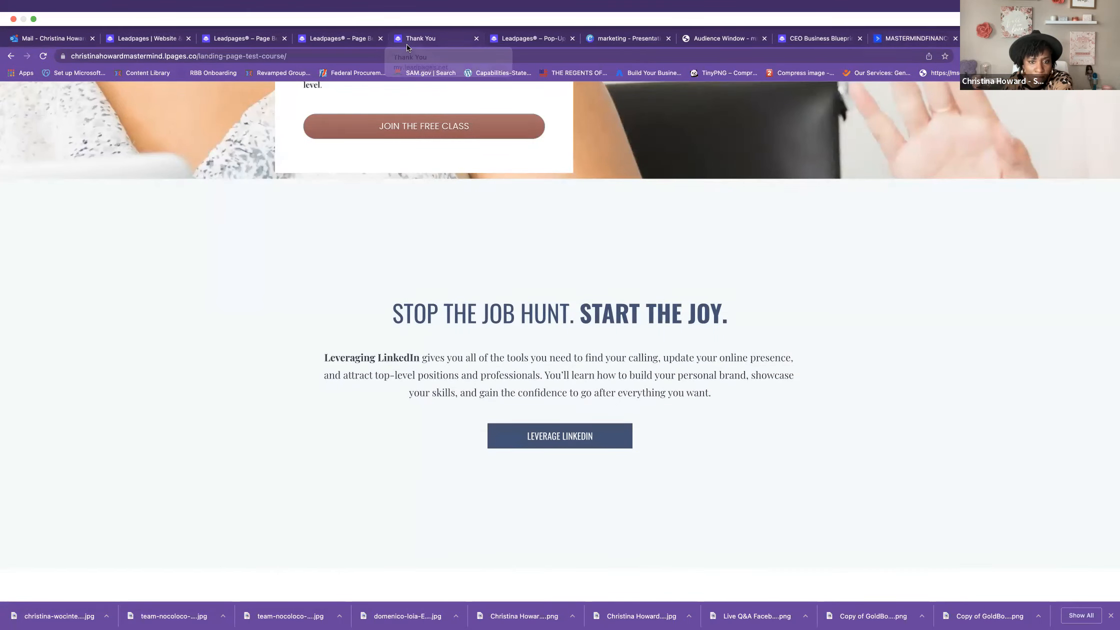
pyautogui.scroll(-8, 517, 359)
pyautogui.scroll(2, 517, 359)
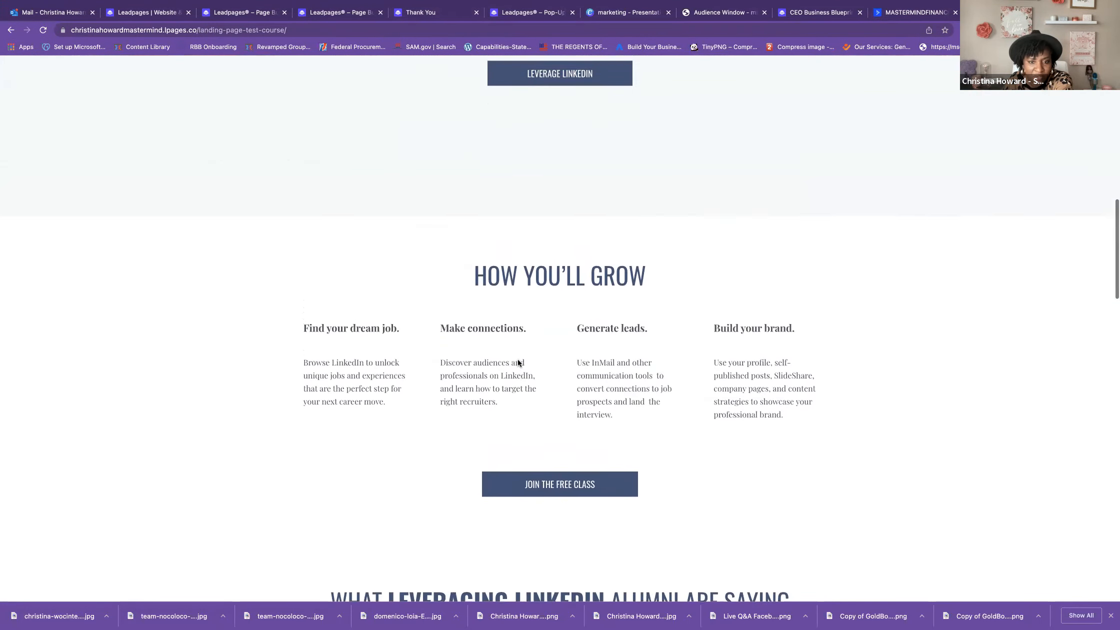
pyautogui.scroll(-2, 510, 401)
pyautogui.scroll(7, 512, 400)
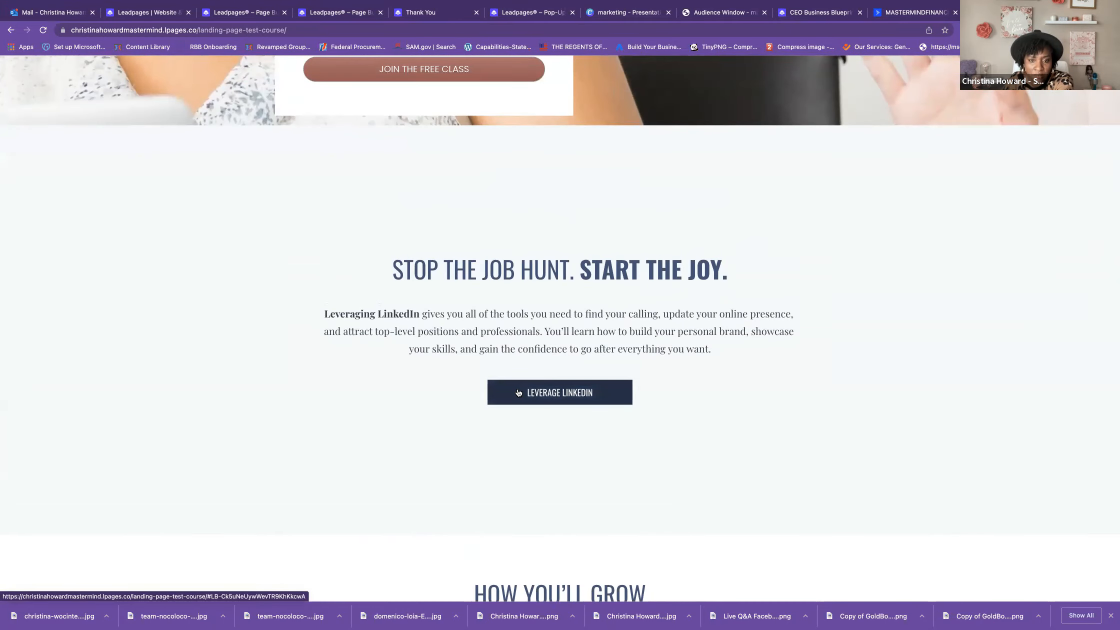
pyautogui.click(518, 392)
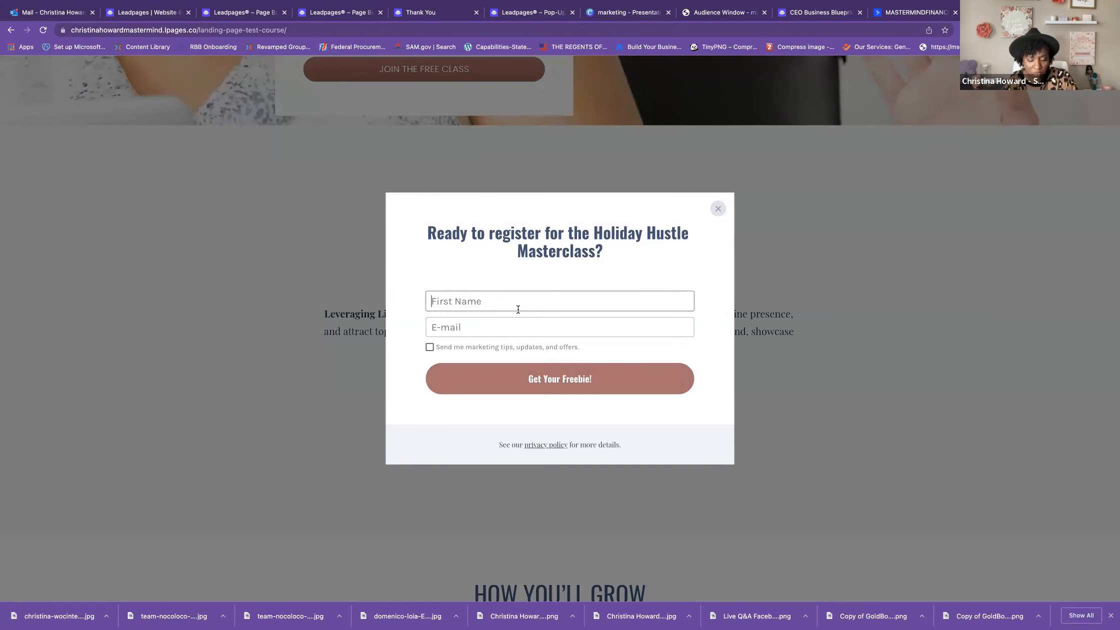
# Step: Fill in the subscriber's first name and email in the pop-up form, reopening the pop-up if it closes
pyautogui.write('Chri')
pyautogui.click(568, 329)
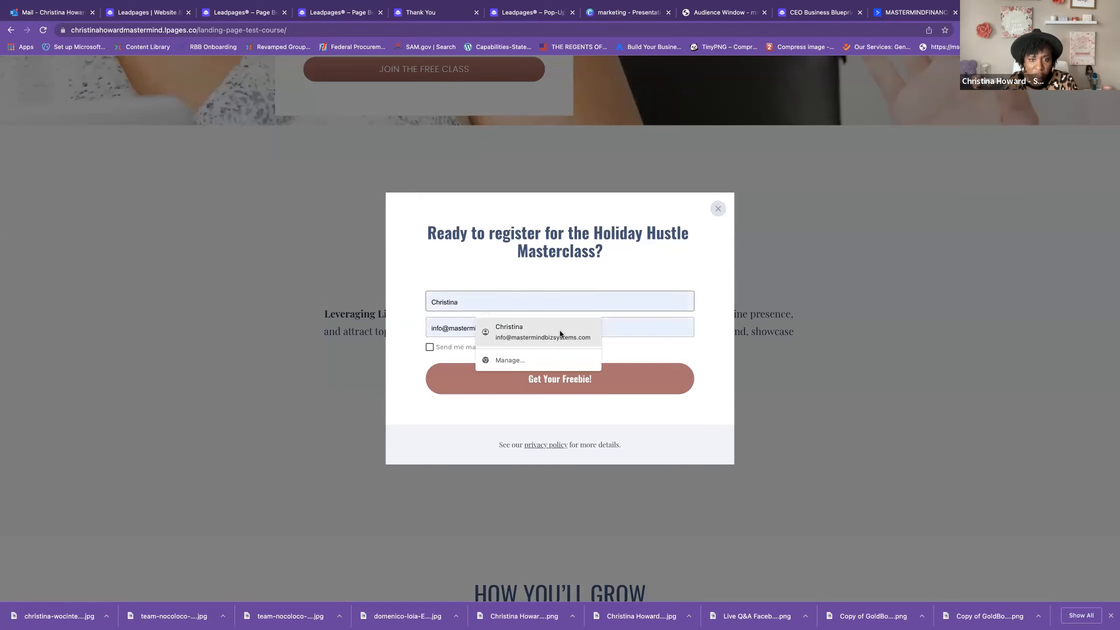
pyautogui.click(559, 328)
pyautogui.click(300, 313)
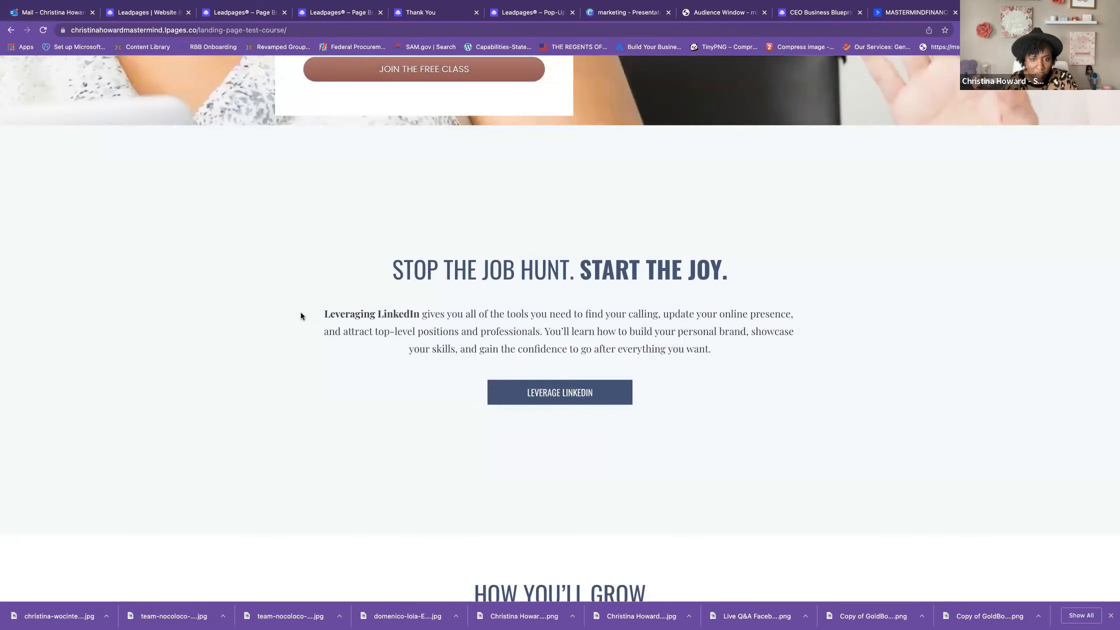
pyautogui.click(523, 393)
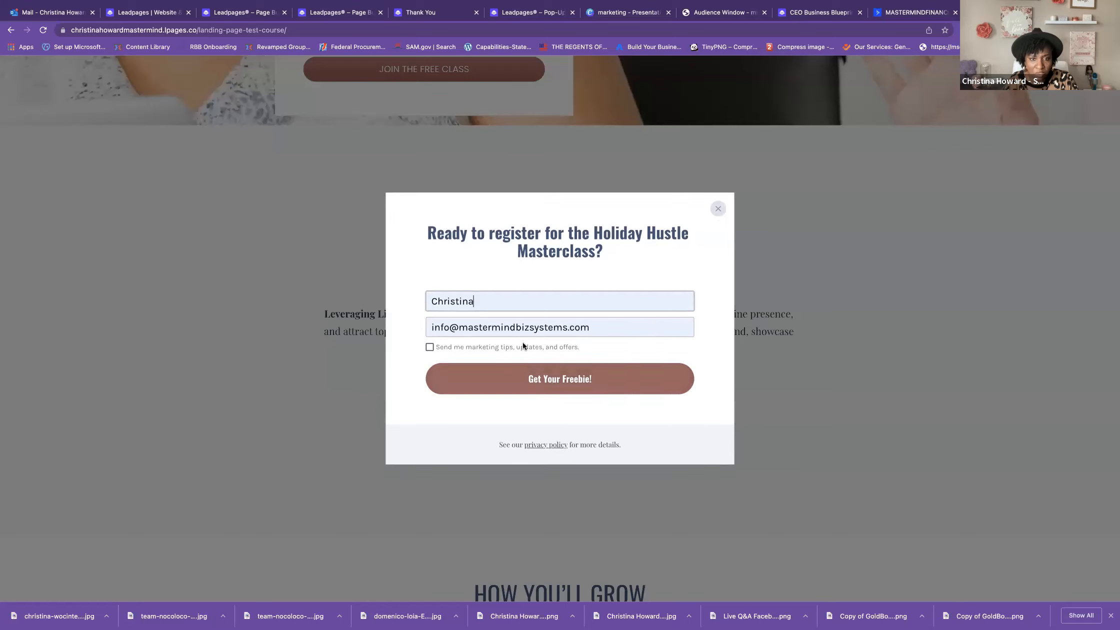
# Step: Replace the email with a different subscriber address, opt in to marketing tips, updates, and offers, and submit the sign-up
pyautogui.moveTo(597, 327); pyautogui.dragTo(427, 324)
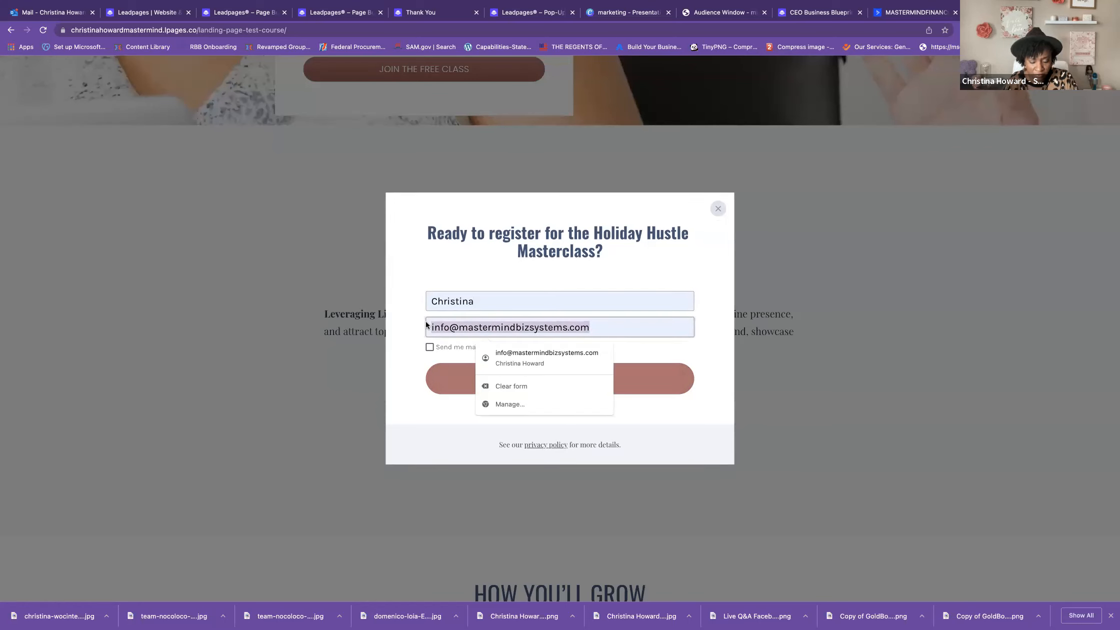
pyautogui.write('bc')
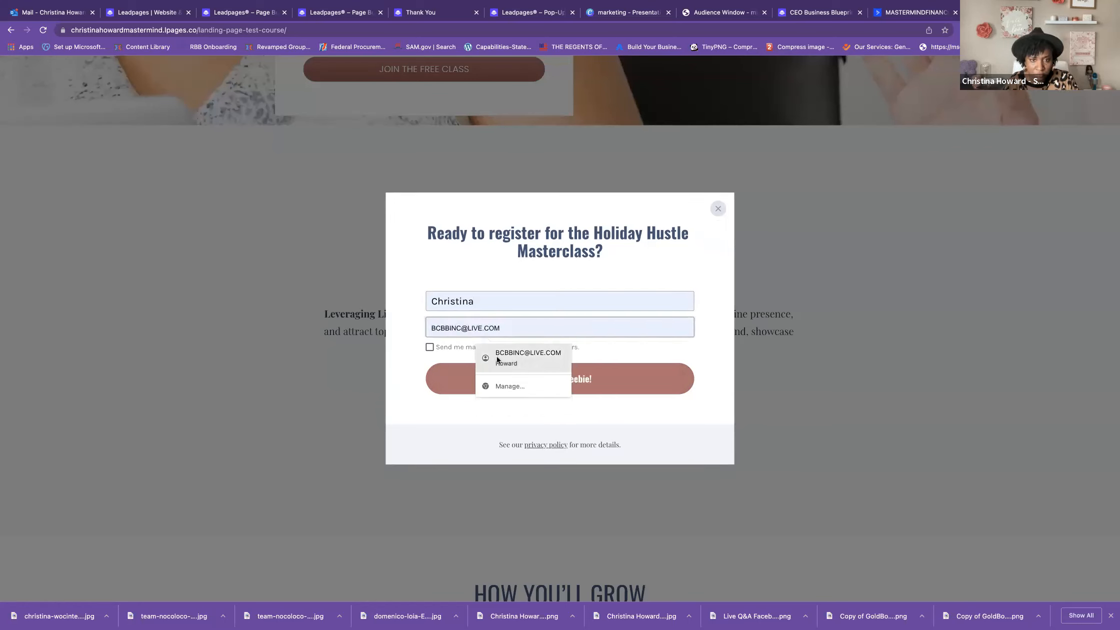
pyautogui.click(496, 356)
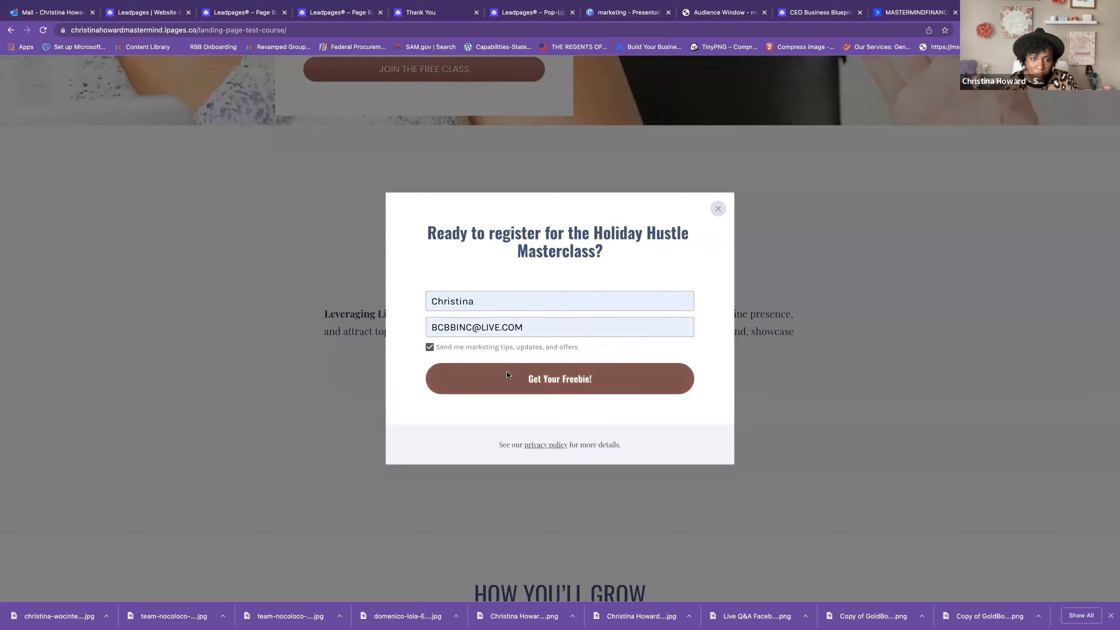
pyautogui.click(507, 371)
pyautogui.scroll(-5, 507, 371)
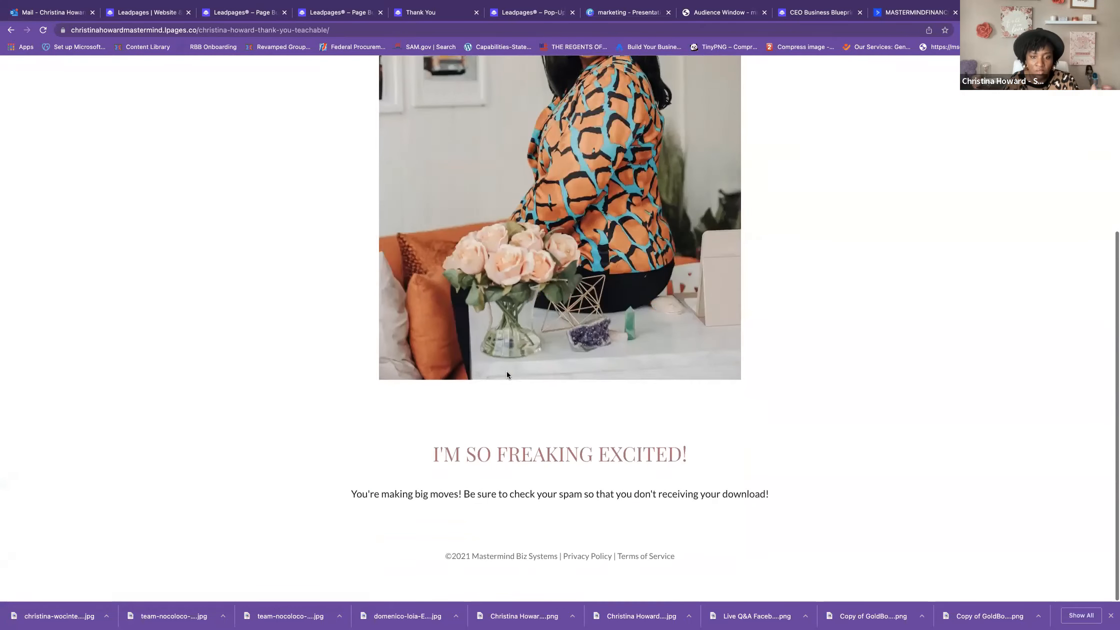
# Step: Reload the Test Leadpages contacts in ActiveCampaign and compare them with the latest leads collected on the Leadpages dashboard
pyautogui.click(897, 13)
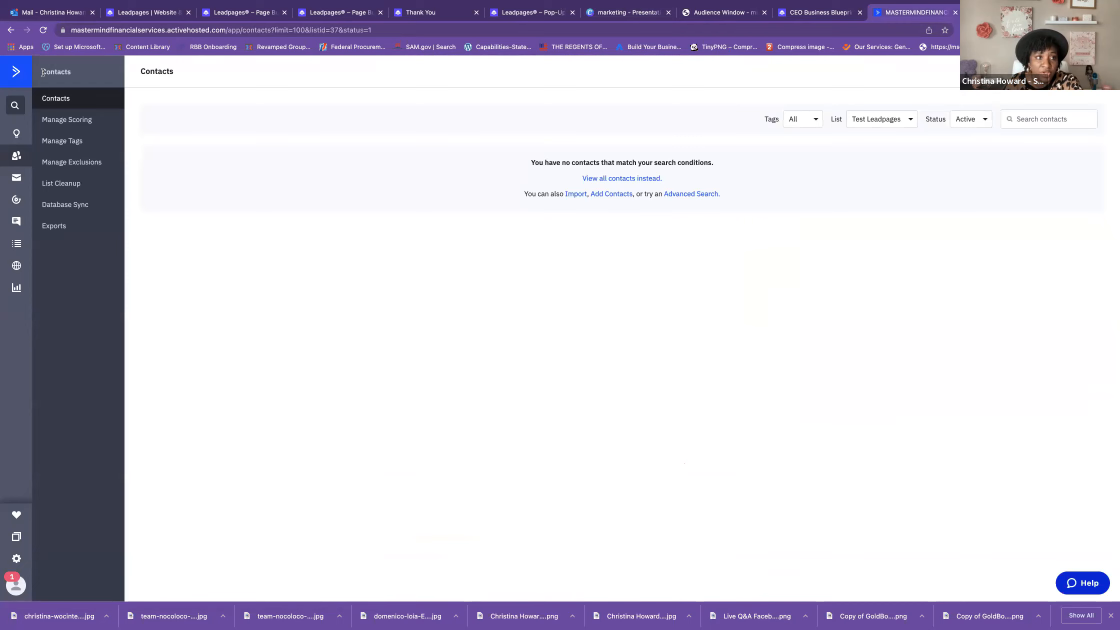
pyautogui.click(43, 31)
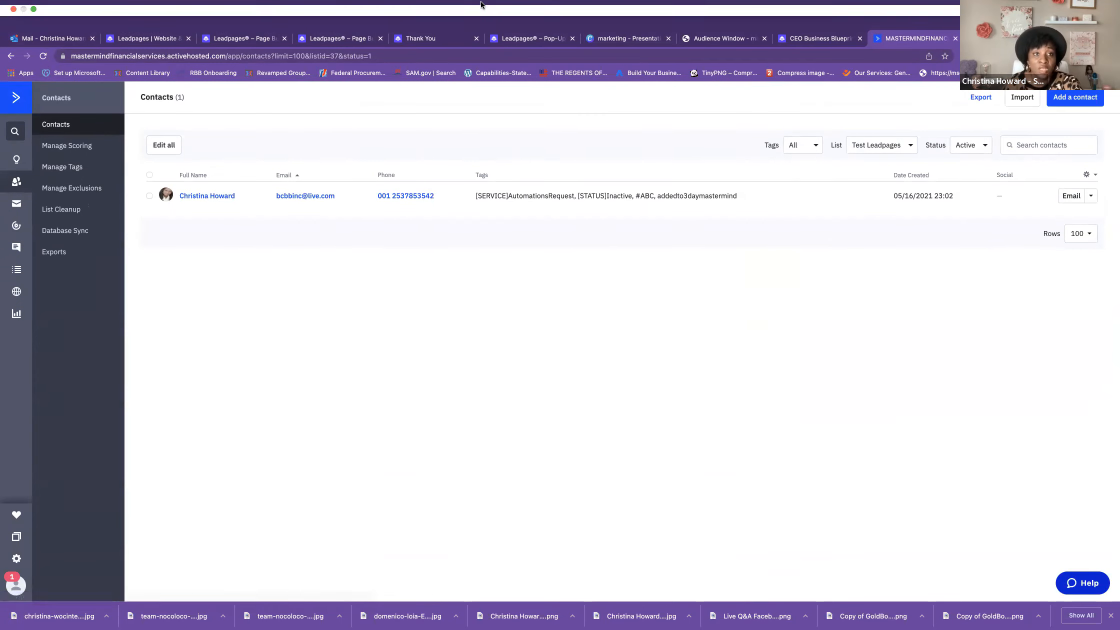
pyautogui.click(234, 42)
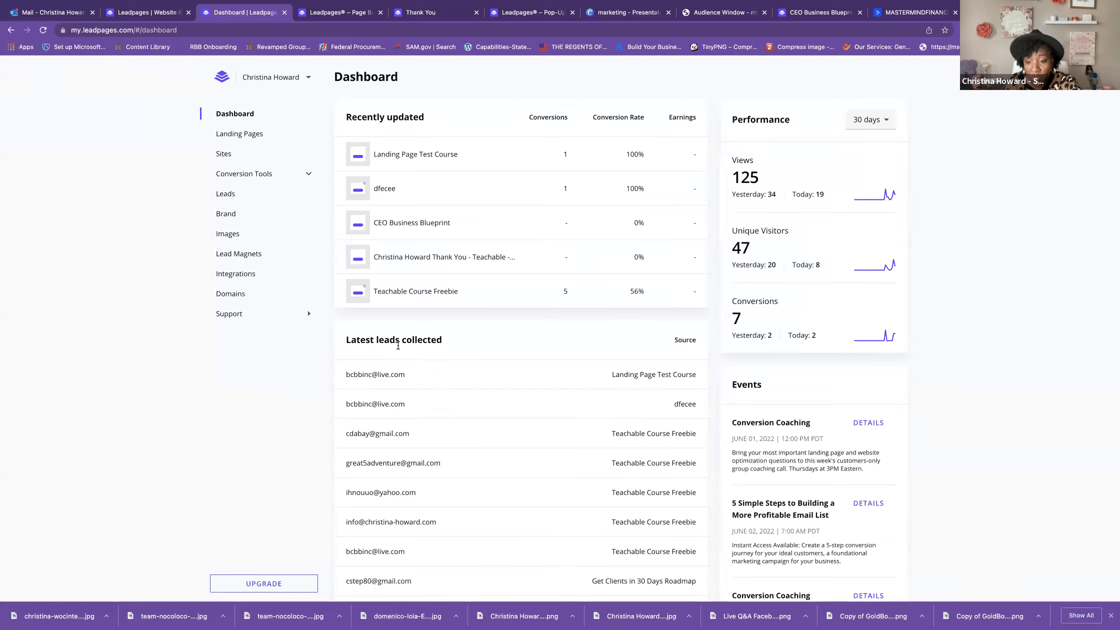
pyautogui.click(915, 12)
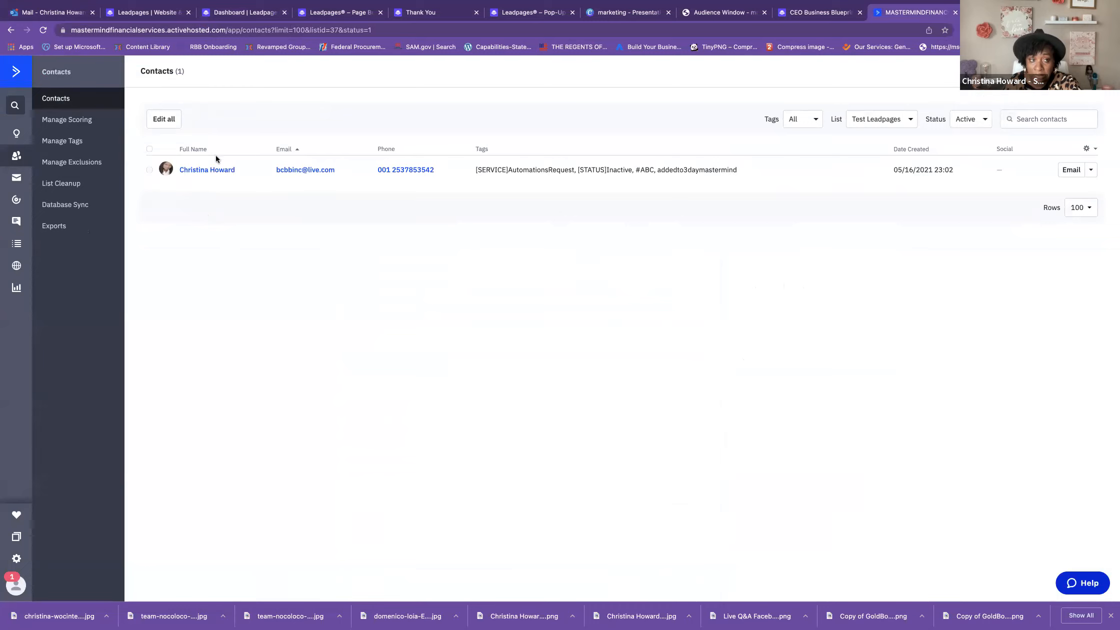